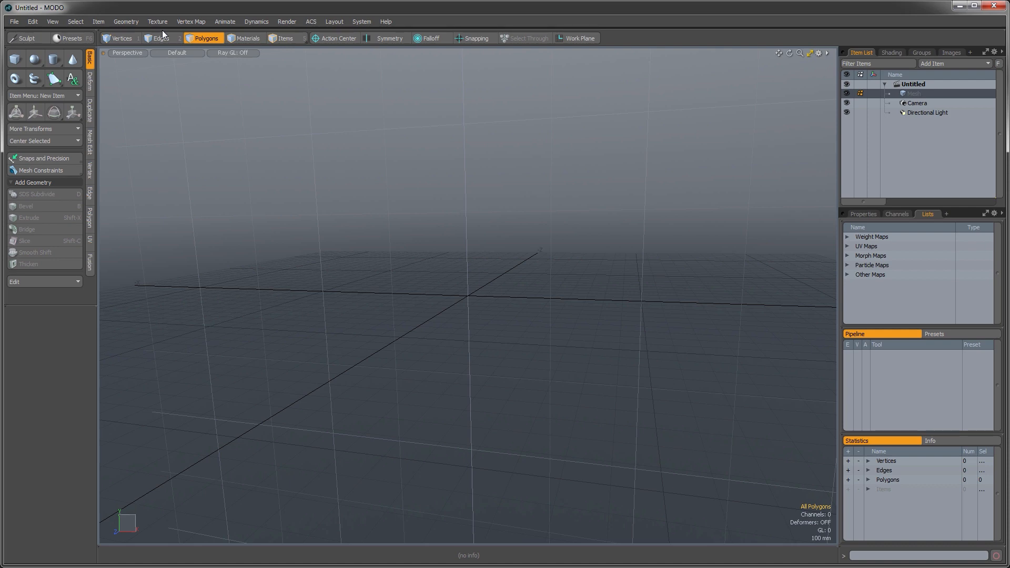
Step: Open the scene file Package_04.lxo
{"action": "left_click", "coordinate": [21, 24]}
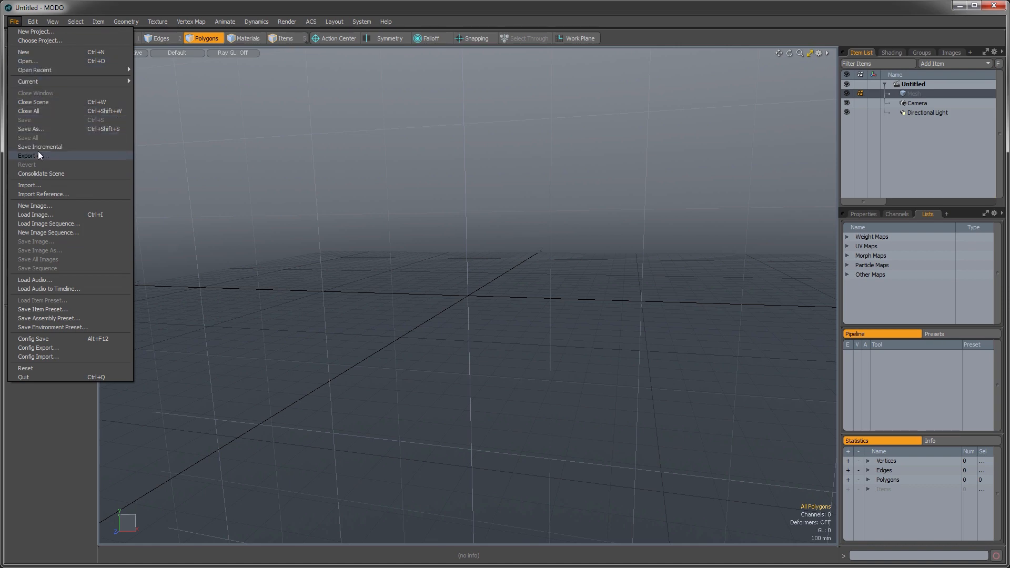
{"action": "left_click", "coordinate": [38, 60]}
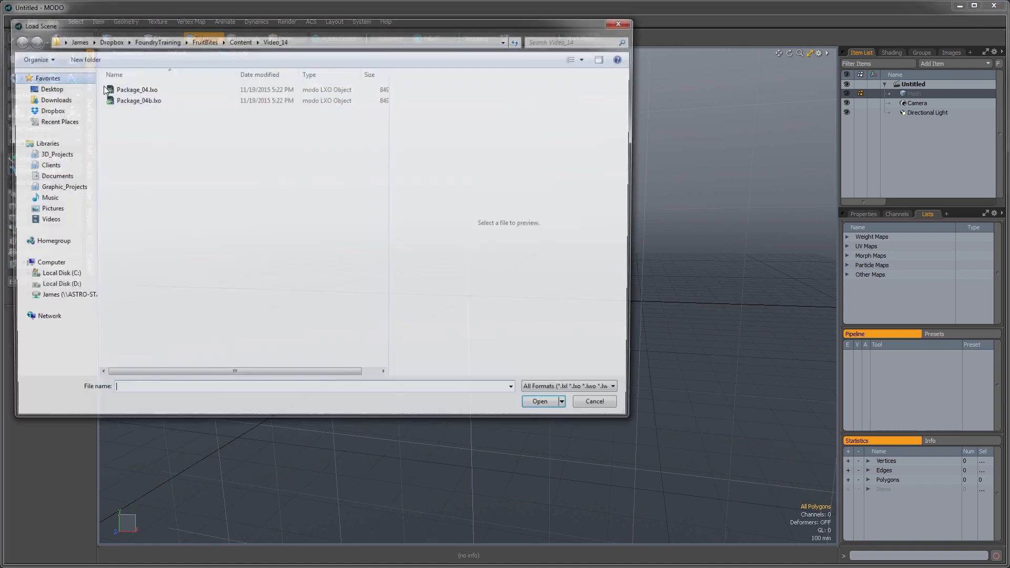
{"action": "left_click", "coordinate": [169, 88]}
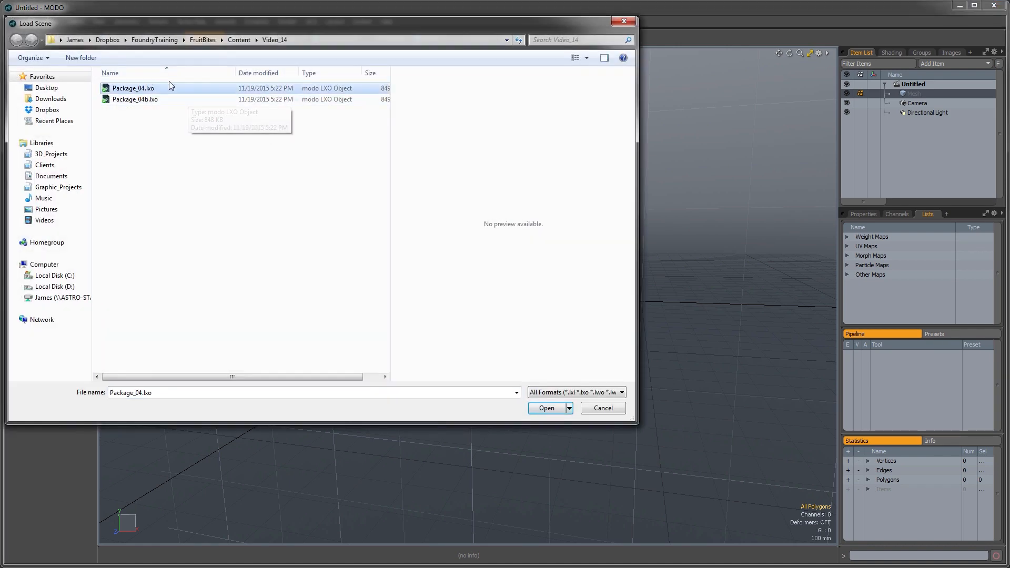
{"action": "left_click_drag", "start_coordinate": [179, 24], "coordinate": [377, 103]}
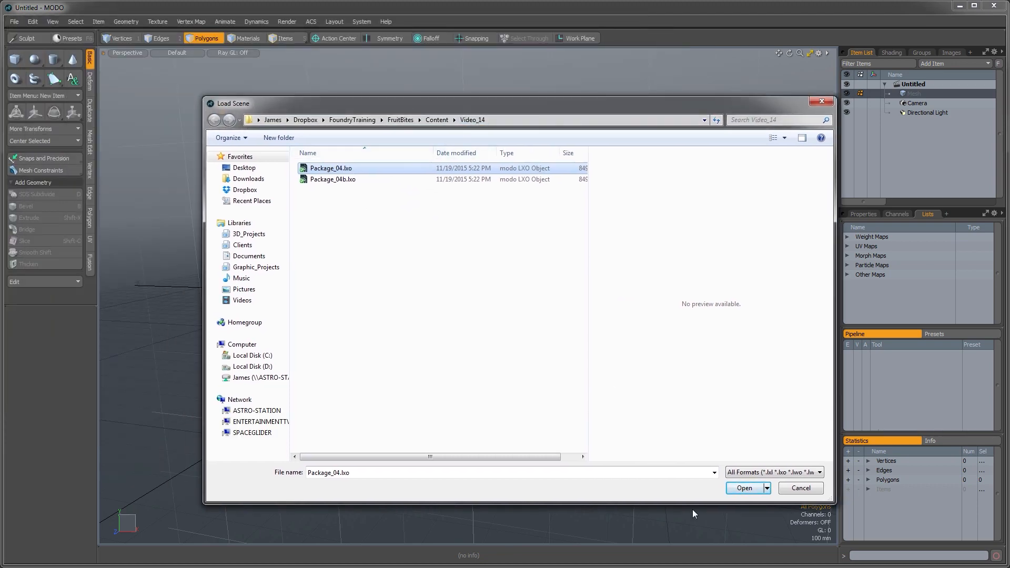
{"action": "left_click", "coordinate": [743, 489]}
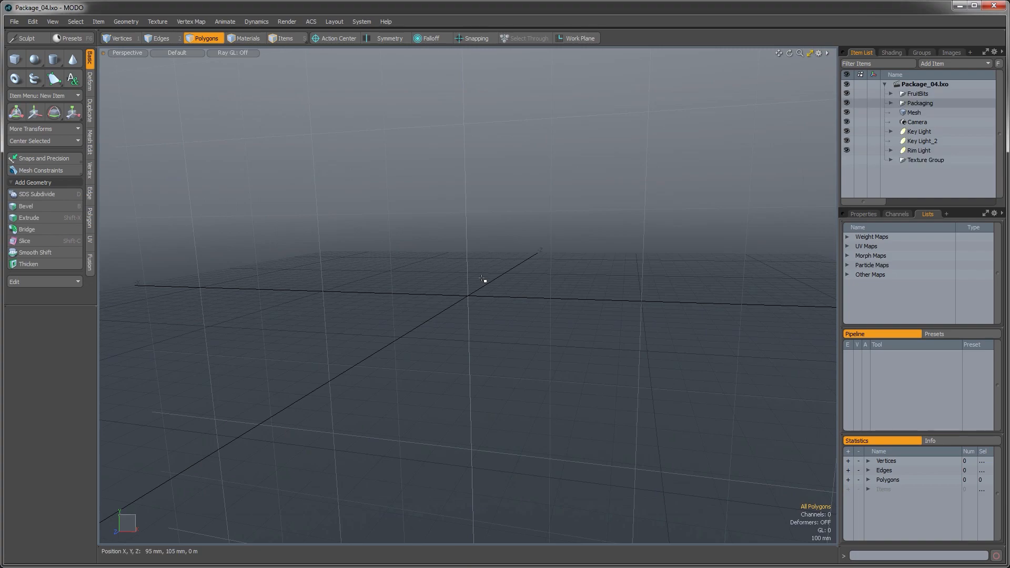
Step: Select the backdrop Mesh item and delete it from the scene
{"action": "left_click_drag", "start_coordinate": [632, 323], "coordinate": [518, 287], "text": "ctrl+alt"}
{"action": "left_click_drag", "start_coordinate": [518, 286], "coordinate": [602, 313], "text": "alt+shift"}
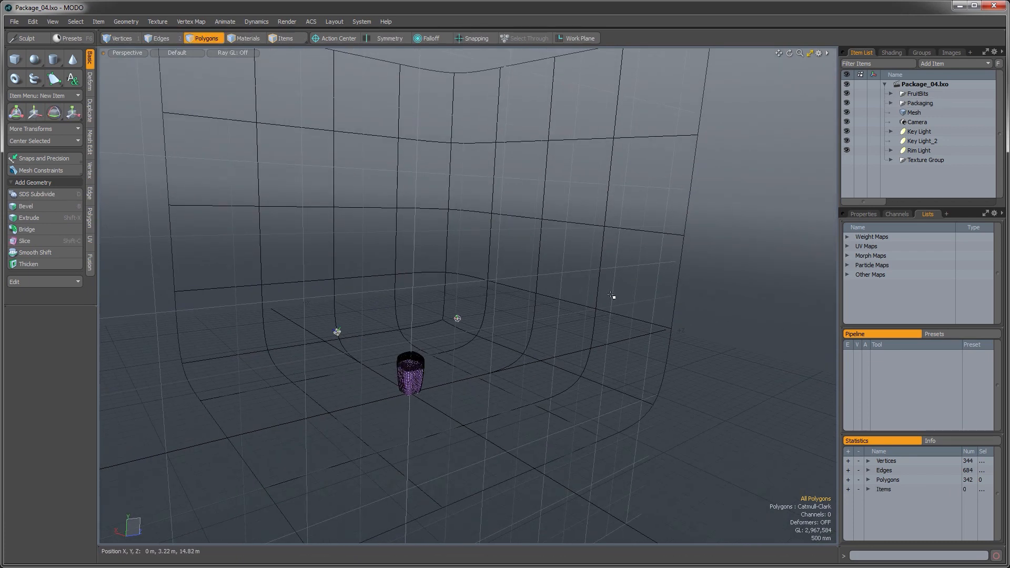
{"action": "left_click", "coordinate": [907, 115]}
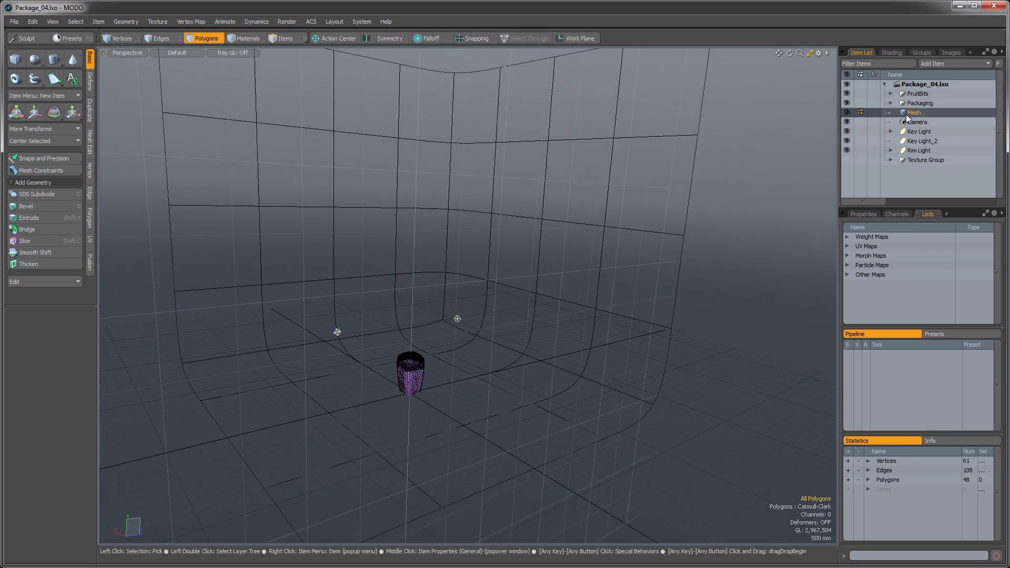
{"action": "left_click_drag", "start_coordinate": [618, 269], "coordinate": [636, 296], "text": "alt"}
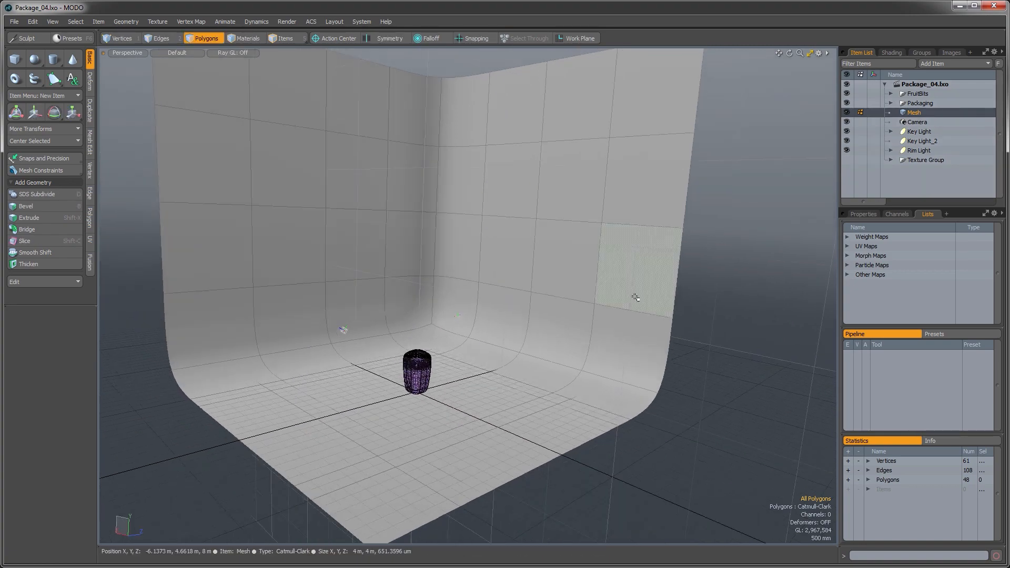
{"action": "key", "text": "Delete"}
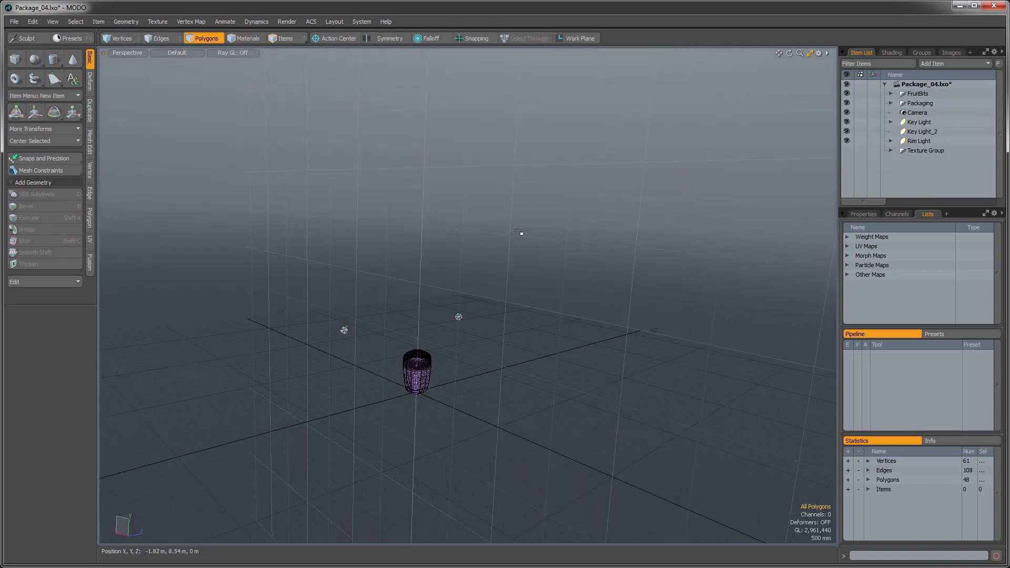
Step: Hide the Key Light and Rim Light items
{"action": "left_click_drag", "start_coordinate": [521, 308], "coordinate": [455, 384], "text": "alt"}
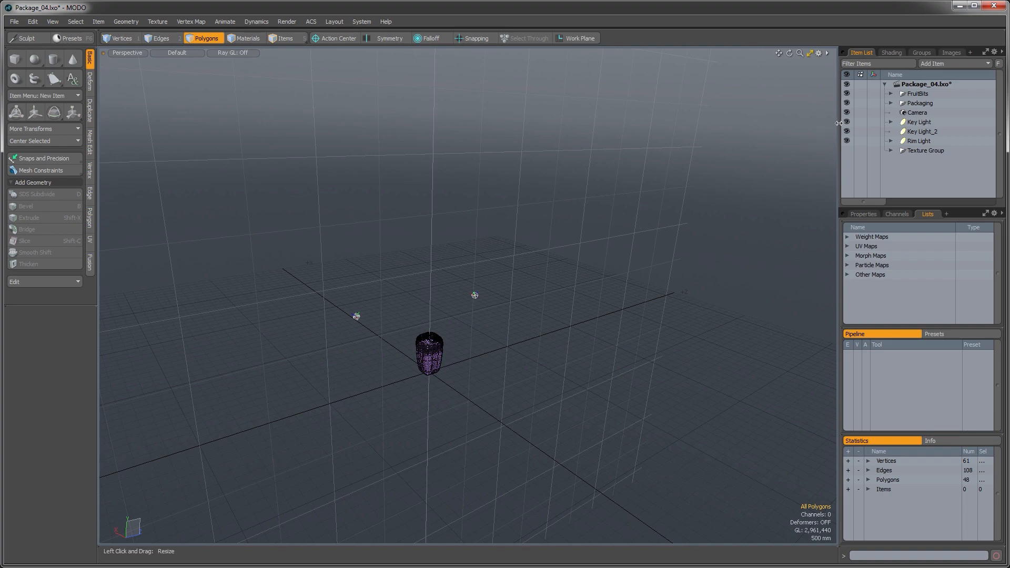
{"action": "left_click", "coordinate": [846, 122]}
{"action": "left_click", "coordinate": [847, 141]}
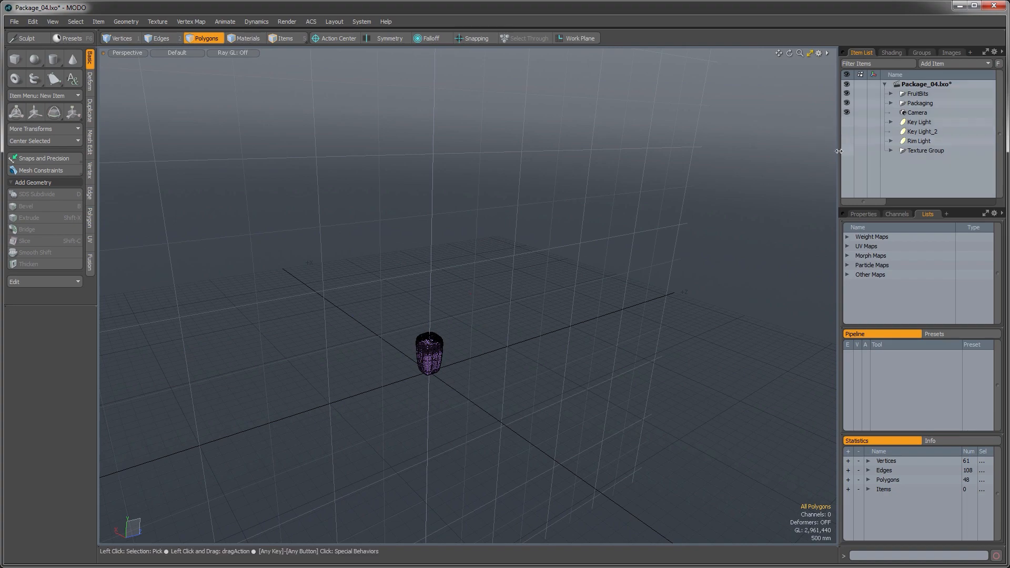
Step: Switch to item selection mode and select the package's Cap item
{"action": "left_click_drag", "start_coordinate": [513, 300], "coordinate": [476, 331], "text": "alt"}
{"action": "left_click_drag", "start_coordinate": [476, 332], "coordinate": [551, 343], "text": "alt+shift"}
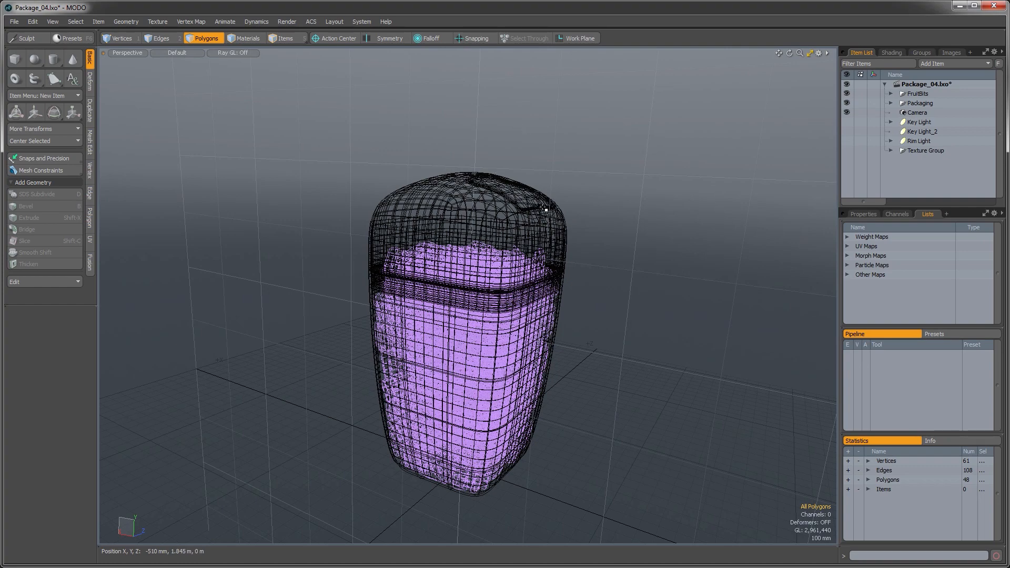
{"action": "left_click_drag", "start_coordinate": [510, 229], "coordinate": [483, 216], "text": "alt"}
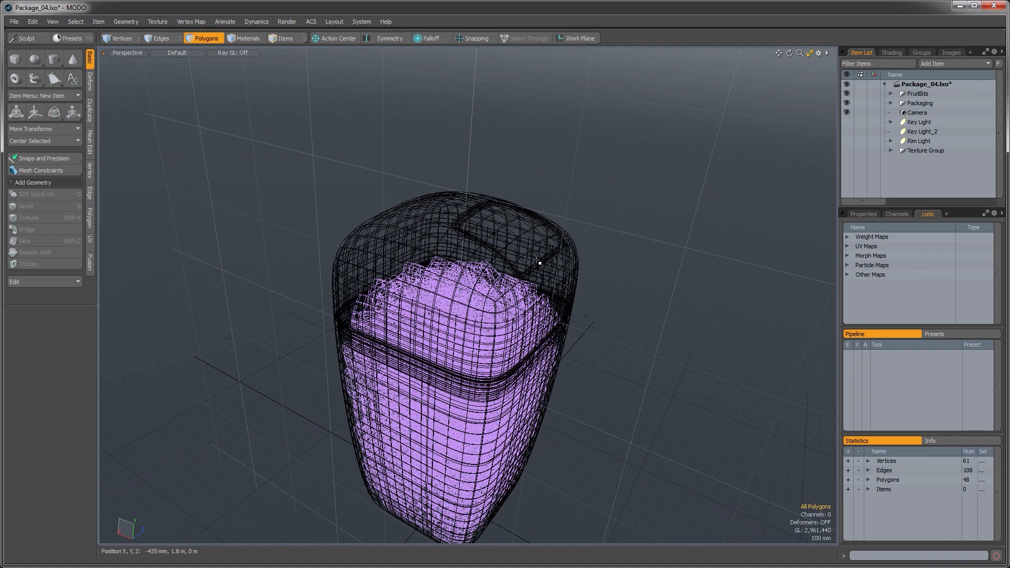
{"action": "left_click_drag", "start_coordinate": [477, 301], "coordinate": [579, 224], "text": "alt"}
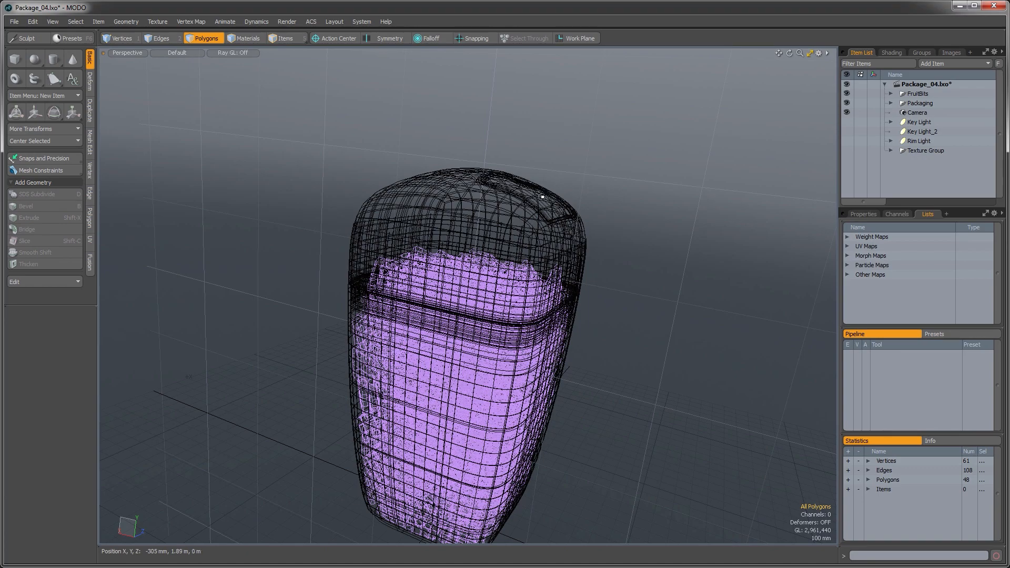
{"action": "left_click_drag", "start_coordinate": [490, 222], "coordinate": [455, 226], "text": "alt"}
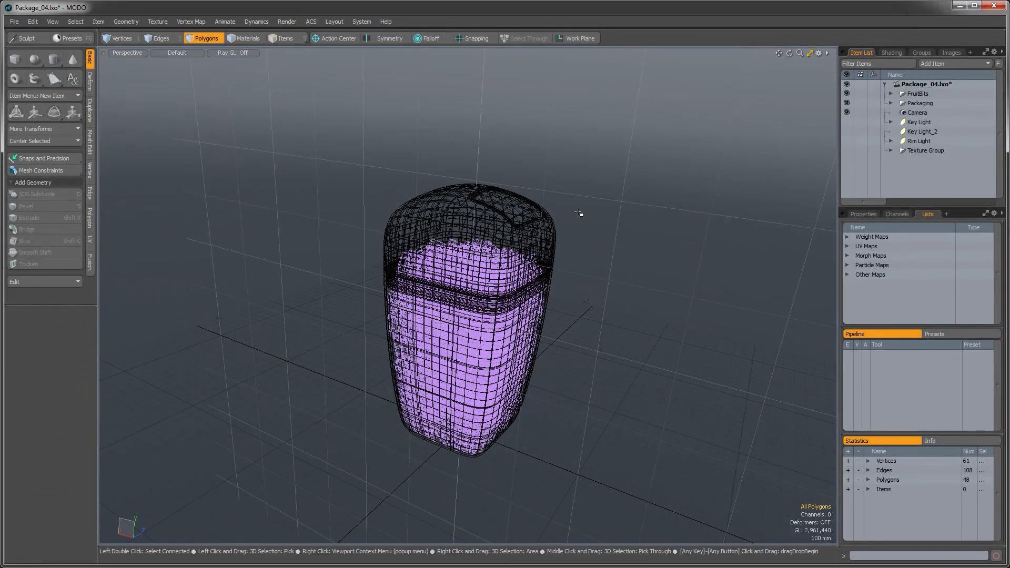
{"action": "key", "text": "5"}
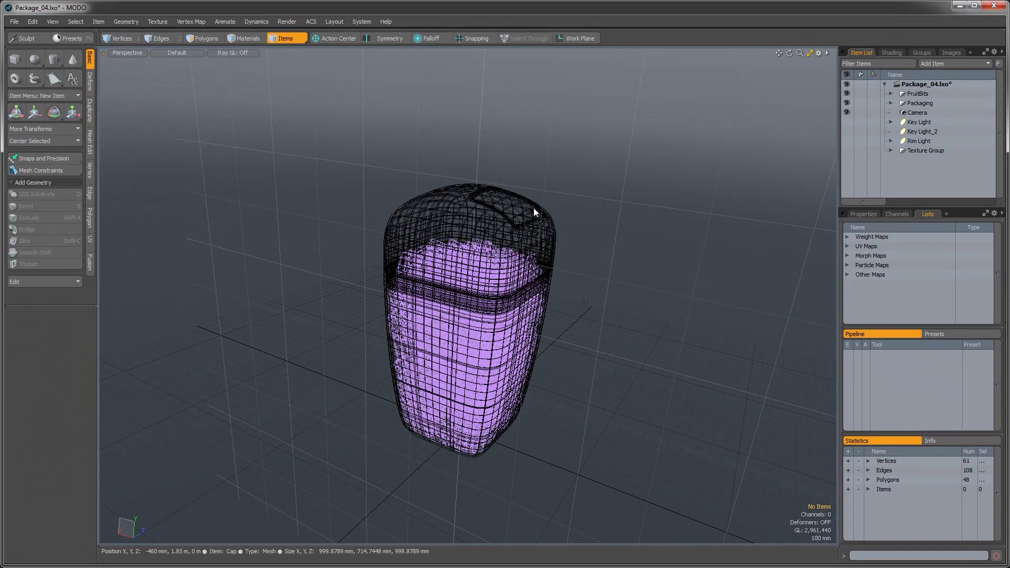
{"action": "left_click", "coordinate": [463, 197]}
{"action": "mouse_move", "coordinate": [467, 210]}
{"action": "left_mouse_down", "text": "alt"}
{"action": "mouse_move", "coordinate": [556, 234]}
{"action": "mouse_move", "coordinate": [550, 271]}
{"action": "left_mouse_up", "text": "alt"}
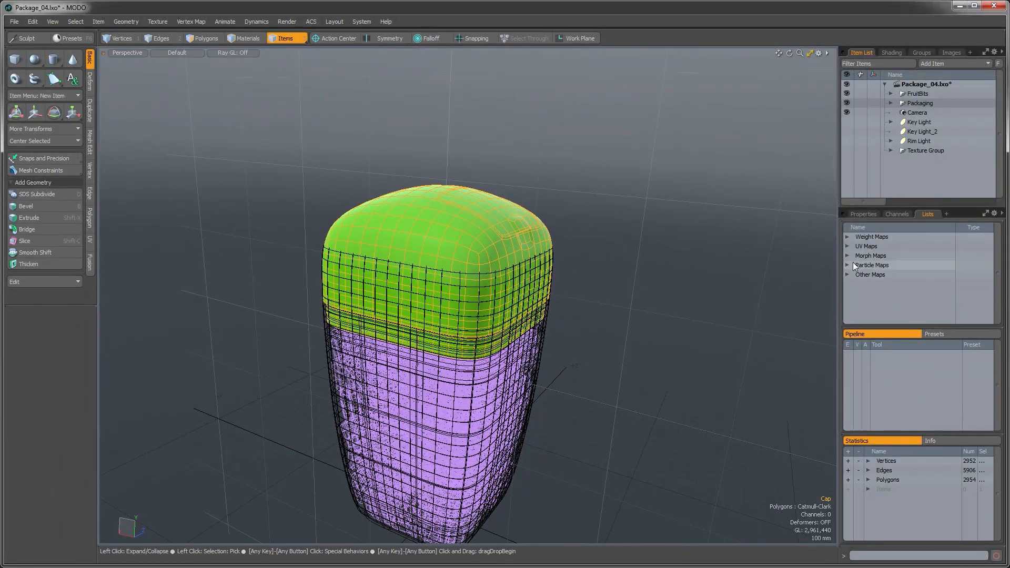
Step: Expand the Weight Maps and select the CapFlip weight map
{"action": "left_click", "coordinate": [848, 237]}
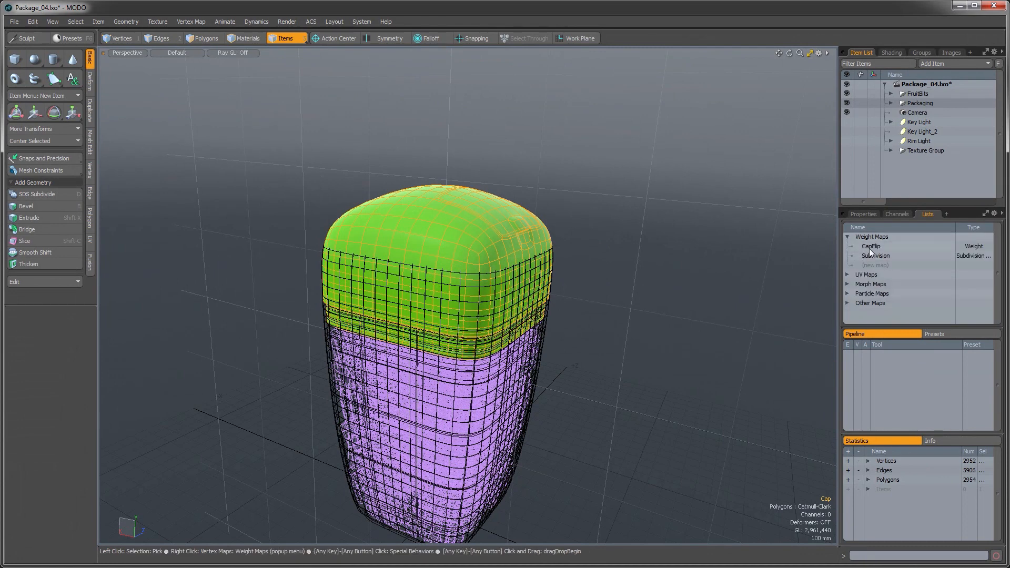
{"action": "left_click", "coordinate": [873, 245]}
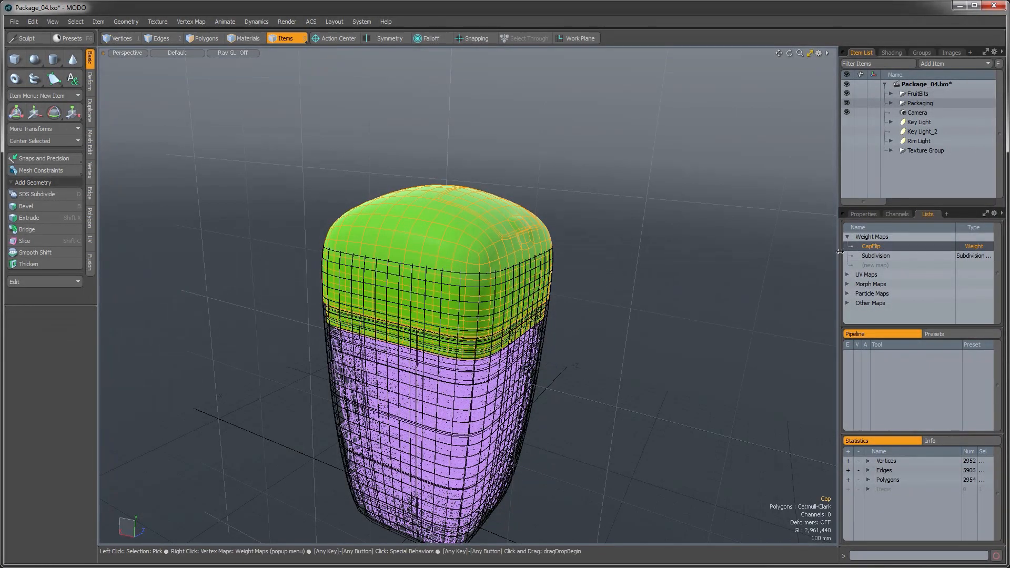
{"action": "left_click_drag", "start_coordinate": [528, 265], "coordinate": [401, 303], "text": "alt"}
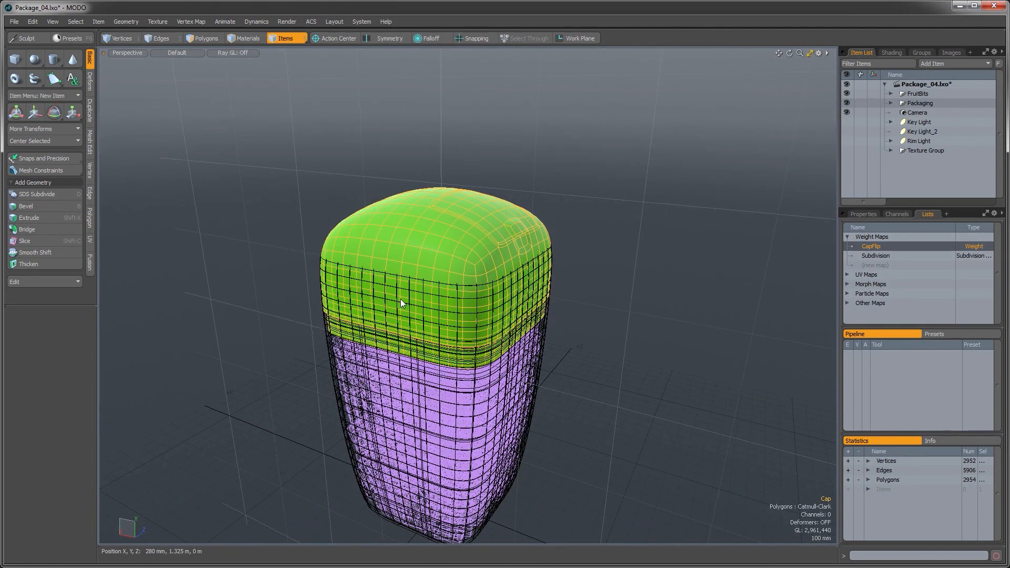
Step: Switch to the Setup layout
{"action": "key", "text": "ctrl+Tab"}
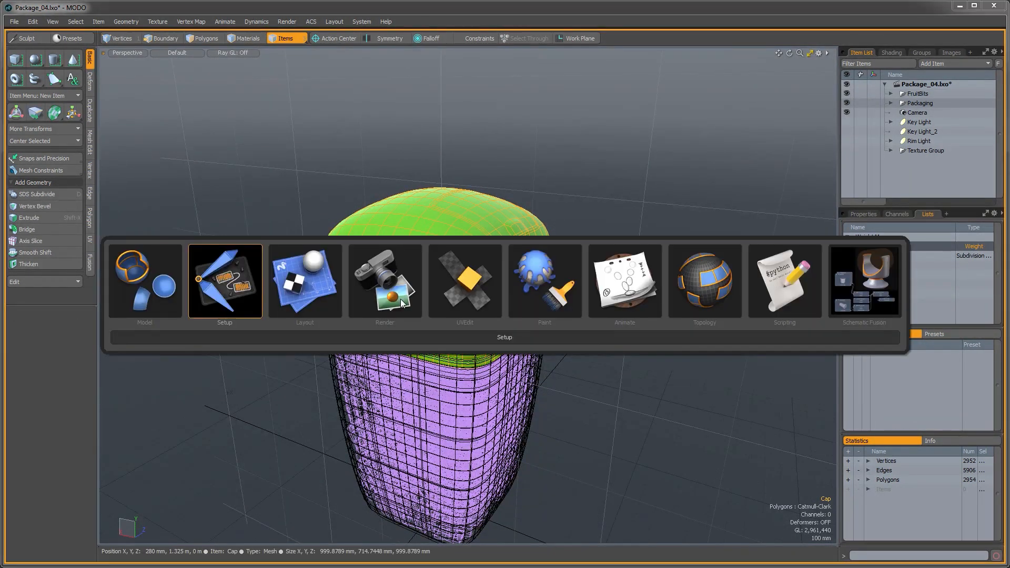
{"action": "left_click", "coordinate": [228, 299]}
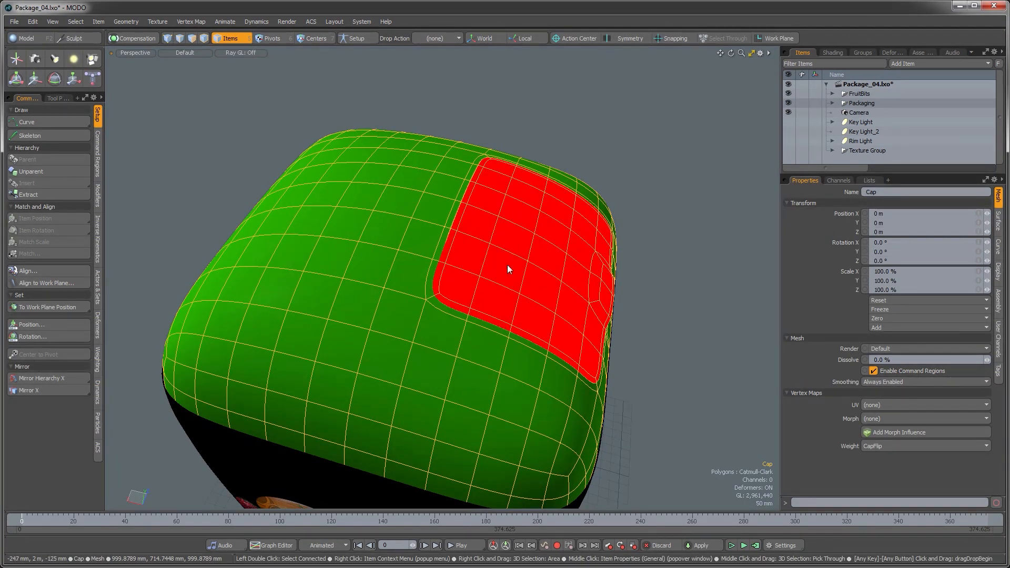
{"action": "left_click_drag", "start_coordinate": [462, 359], "coordinate": [483, 345], "text": "alt"}
{"action": "left_click_drag", "start_coordinate": [483, 344], "coordinate": [474, 367], "text": "ctrl+alt"}
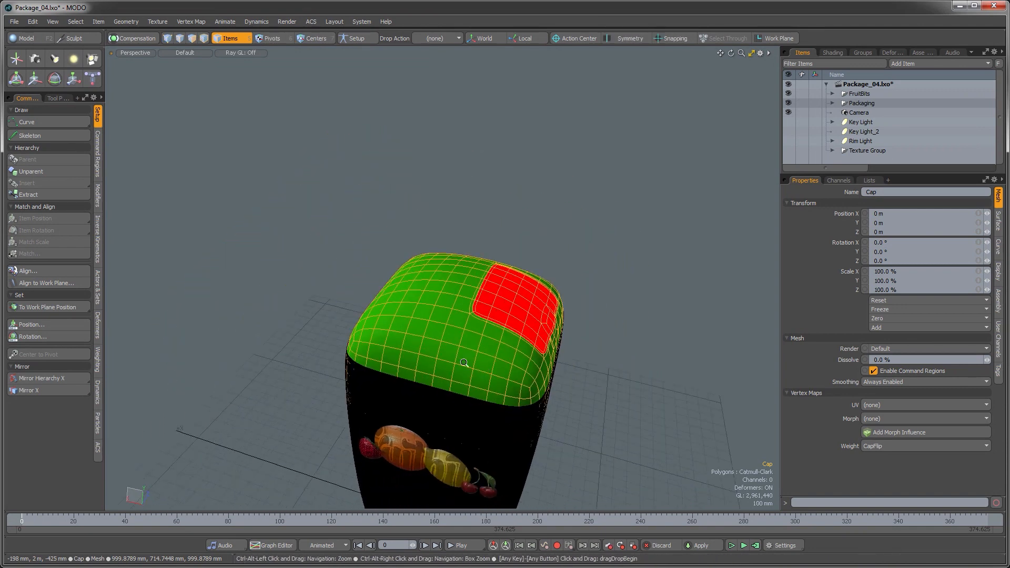
Step: Apply a Transform mesh deformer to the Cap and select its Transform : CapFlip influence under Packaging > Cap
{"action": "left_click", "coordinate": [97, 327]}
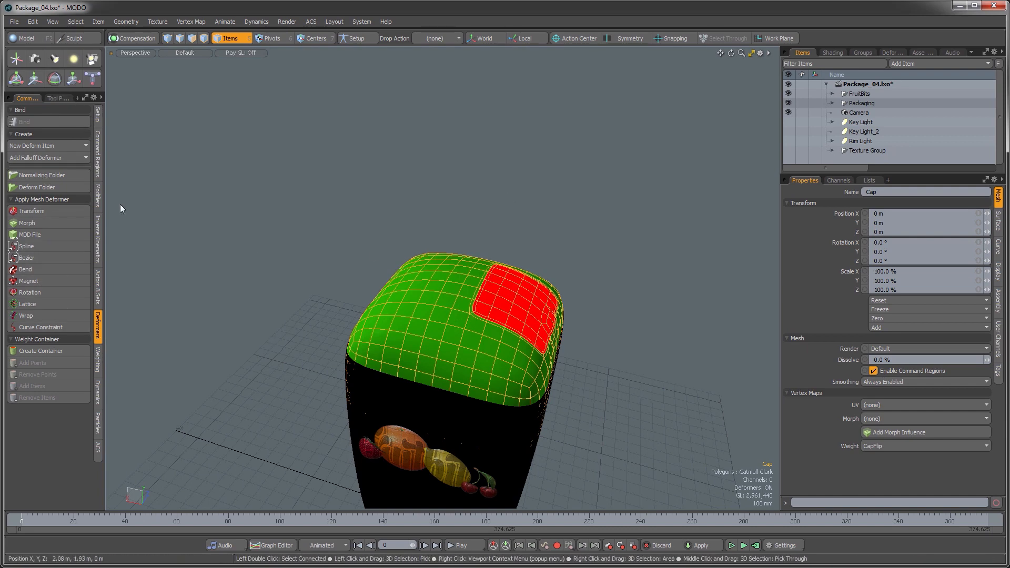
{"action": "left_click", "coordinate": [36, 213]}
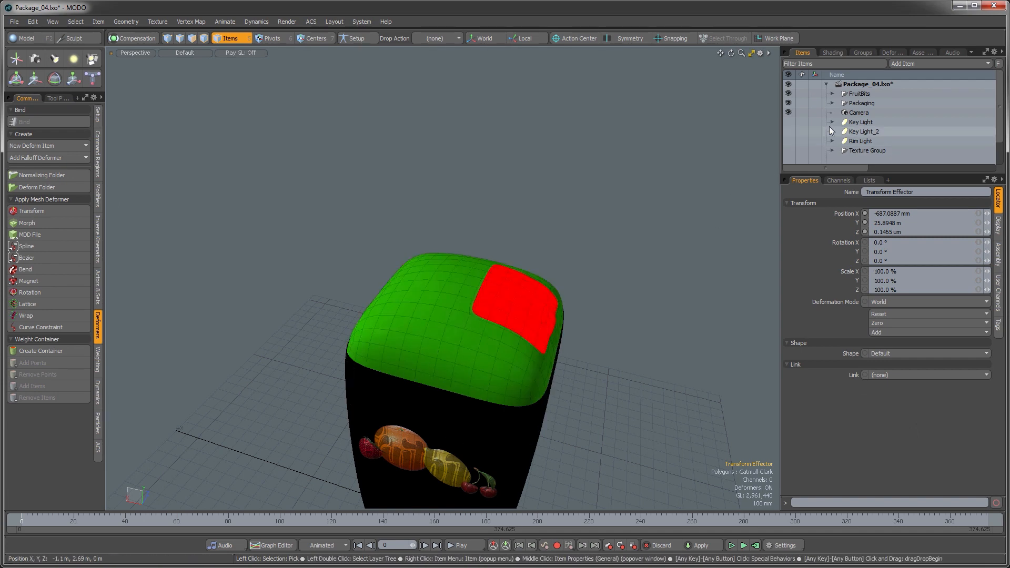
{"action": "left_click", "coordinate": [833, 104]}
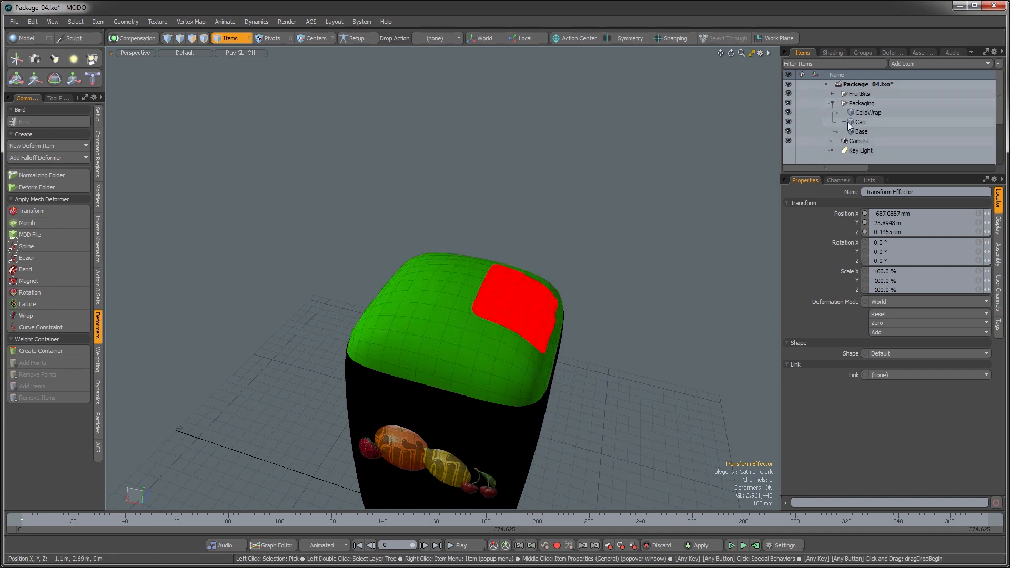
{"action": "left_click", "coordinate": [844, 122]}
{"action": "left_click", "coordinate": [868, 130]}
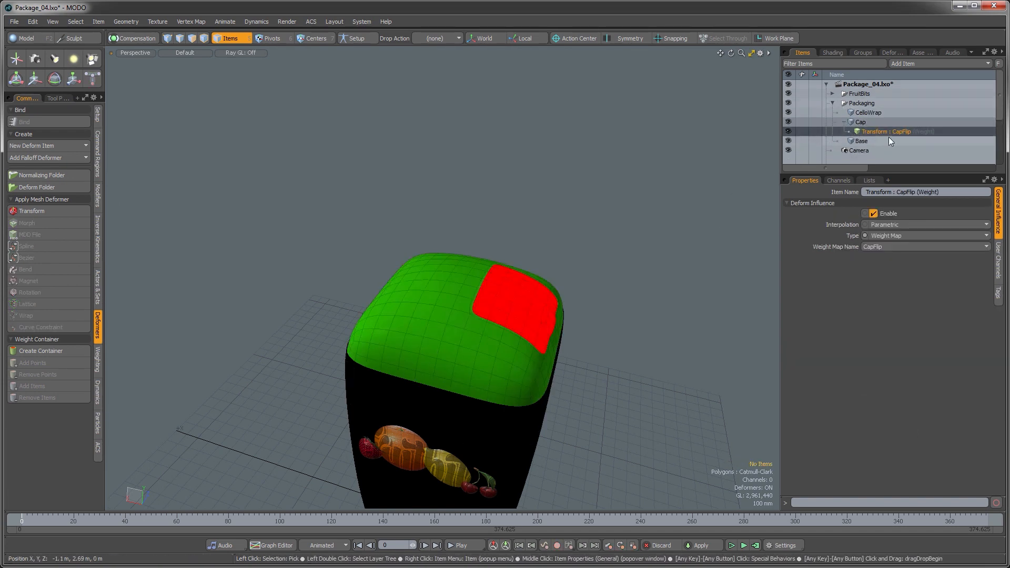
Step: Select the Transform Effector locator above the package
{"action": "left_click_drag", "start_coordinate": [552, 378], "coordinate": [597, 311], "text": "alt+shift"}
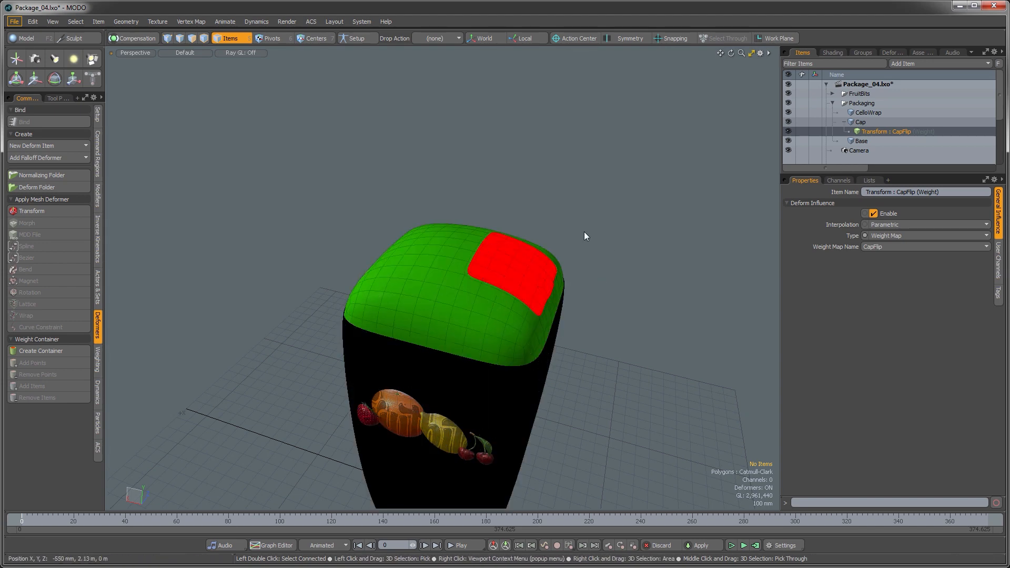
{"action": "left_click", "coordinate": [599, 318]}
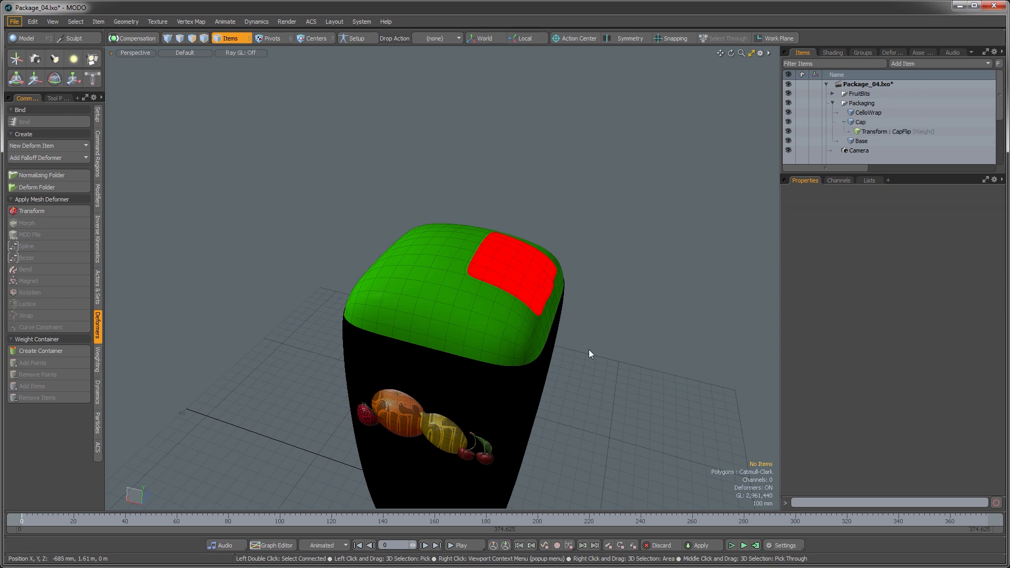
{"action": "left_click_drag", "start_coordinate": [589, 349], "coordinate": [534, 250], "text": "alt"}
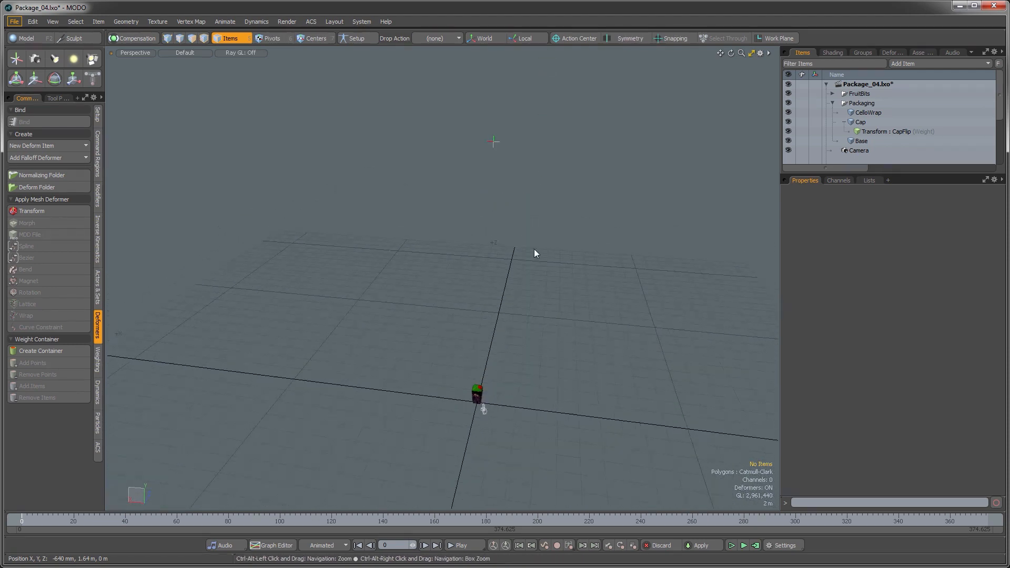
{"action": "left_click", "coordinate": [495, 142]}
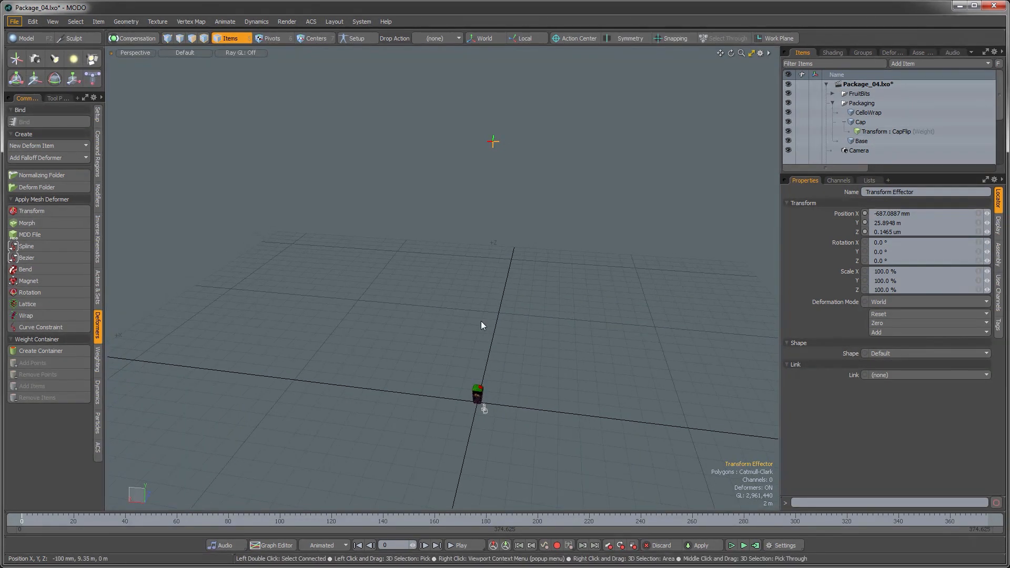
Step: Move the Transform Effector with the Move tool, then undo the move
{"action": "key", "text": "w"}
{"action": "left_click", "coordinate": [450, 88]}
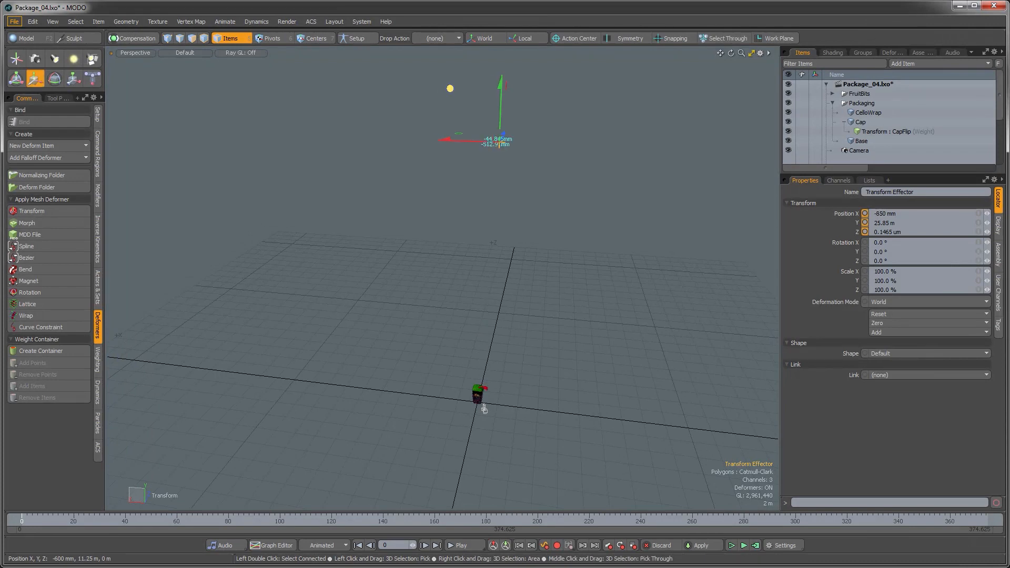
{"action": "left_click_drag", "start_coordinate": [450, 88], "coordinate": [459, 79]}
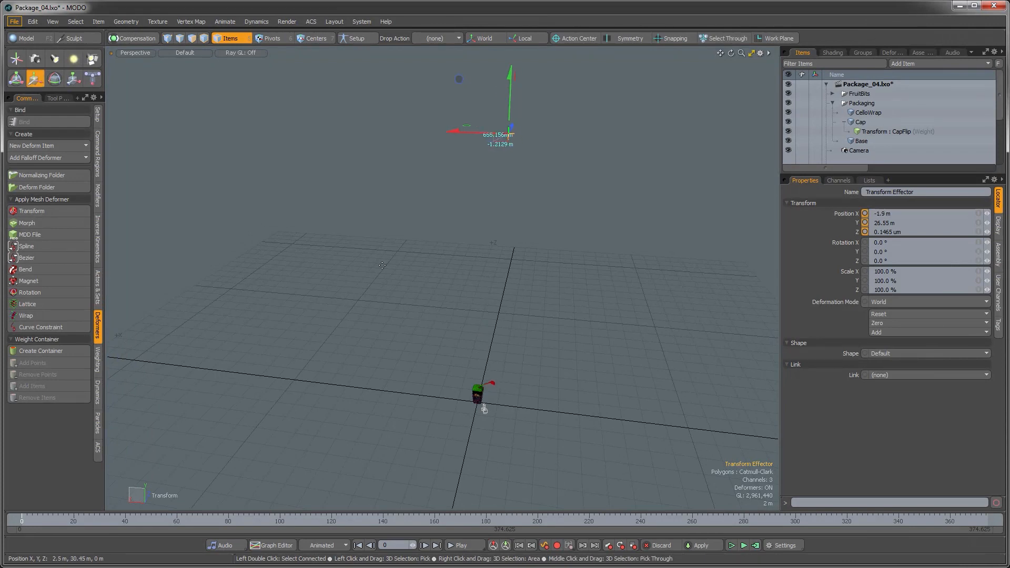
{"action": "key", "text": "ctrl"}
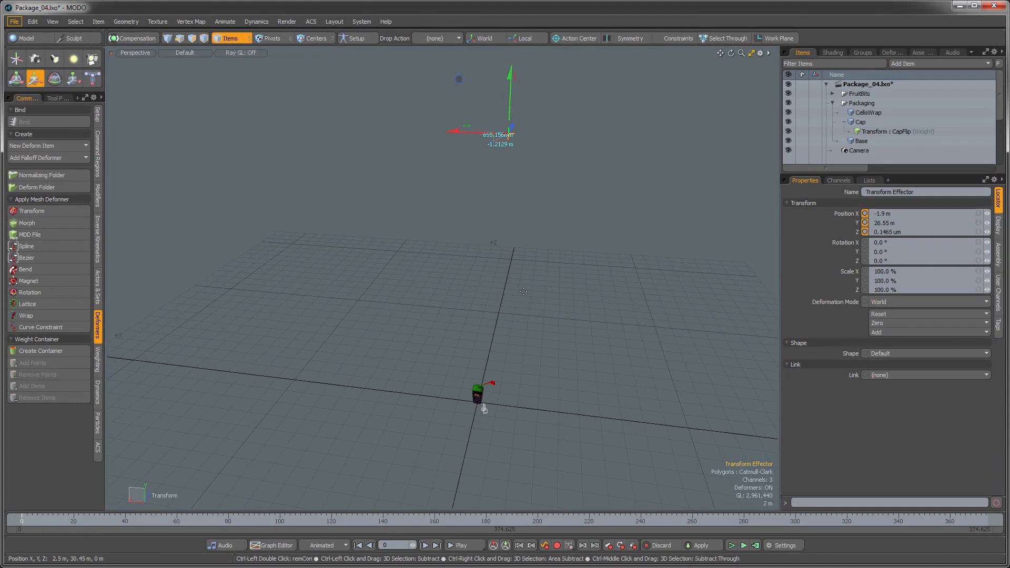
{"action": "key", "text": "ctrl+z"}
Step: Clear the item selection in the viewport
{"action": "mouse_move", "coordinate": [496, 351]}
{"action": "left_mouse_down", "text": "alt"}
{"action": "mouse_move", "coordinate": [479, 322]}
{"action": "mouse_move", "coordinate": [483, 337]}
{"action": "mouse_move", "coordinate": [491, 331]}
{"action": "mouse_move", "coordinate": [484, 339]}
{"action": "left_mouse_up", "text": "alt"}
{"action": "left_click", "coordinate": [484, 338]}
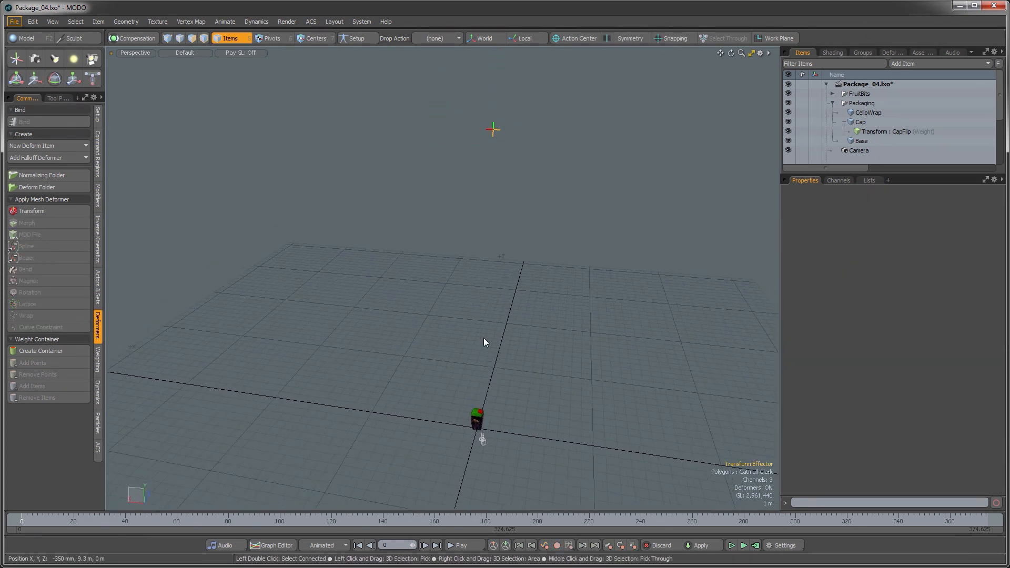
Step: Switch to Setup mode and select the Transform Effector locator
{"action": "left_click", "coordinate": [491, 132]}
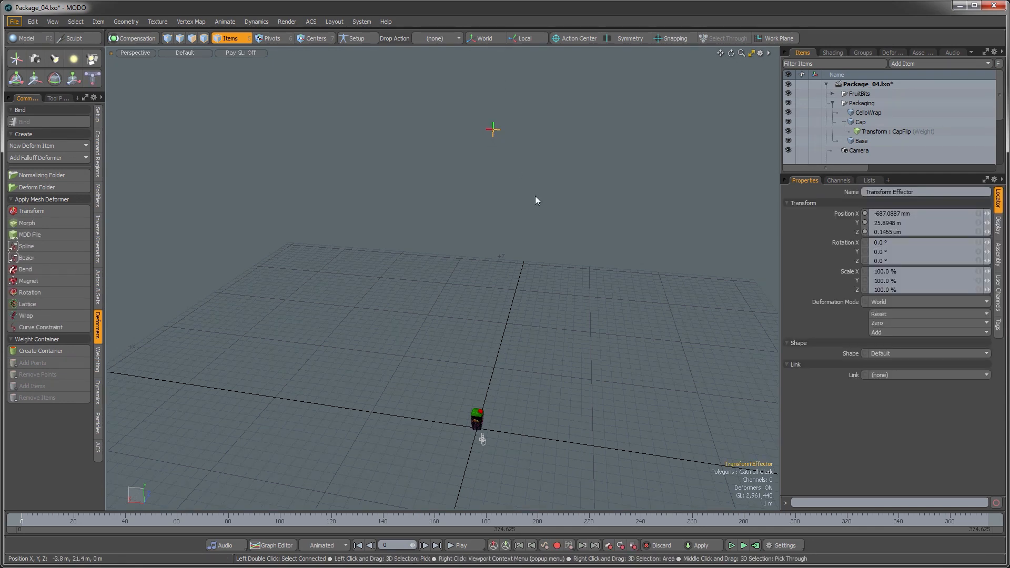
{"action": "left_click", "coordinate": [357, 38]}
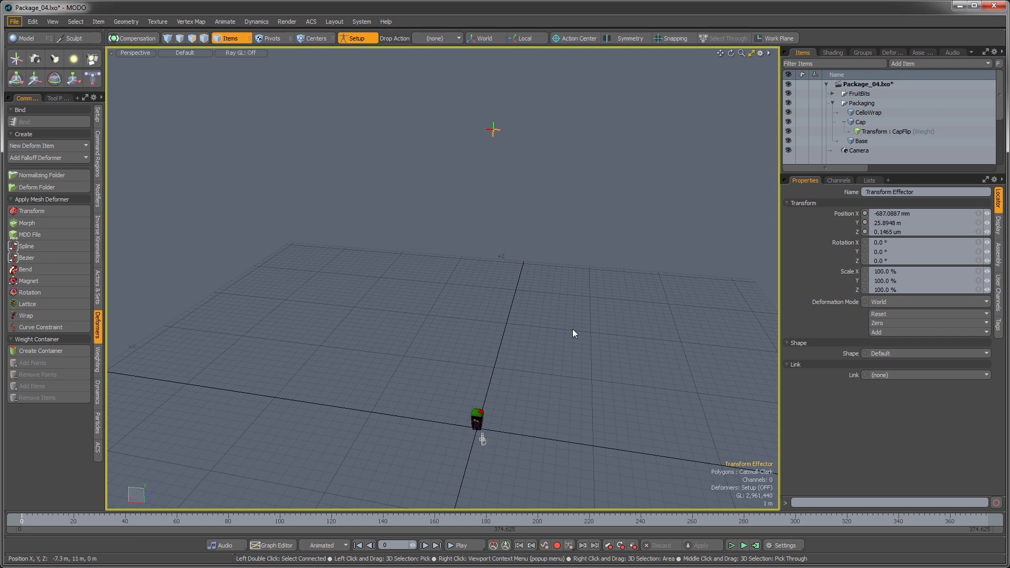
{"action": "left_click", "coordinate": [519, 204]}
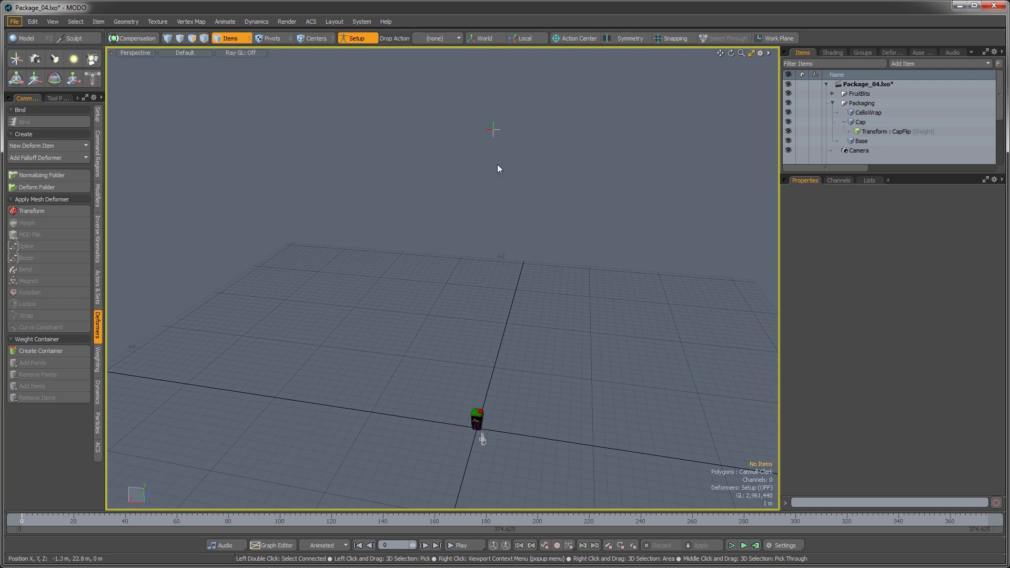
{"action": "left_click", "coordinate": [495, 129]}
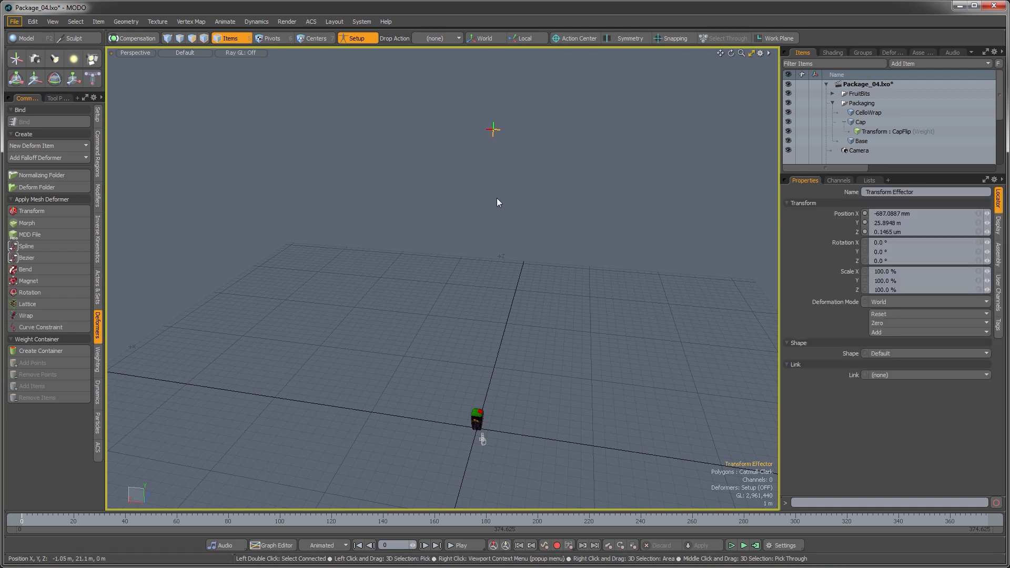
Step: Move the Transform Effector down onto the top of the package with the Move tool
{"action": "key", "text": "w"}
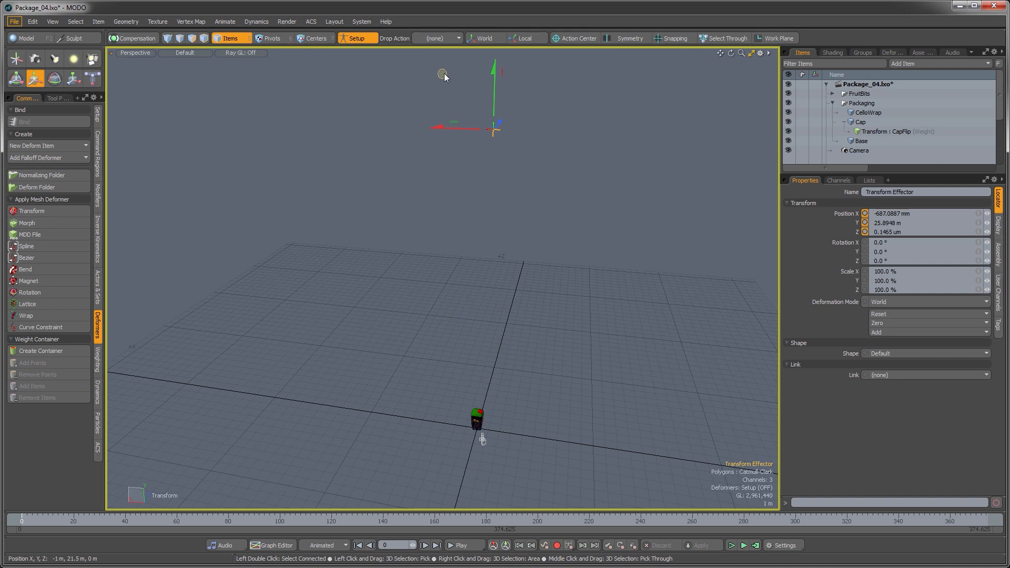
{"action": "left_click_drag", "start_coordinate": [442, 74], "coordinate": [446, 189]}
{"action": "left_click_drag", "start_coordinate": [443, 262], "coordinate": [438, 369]}
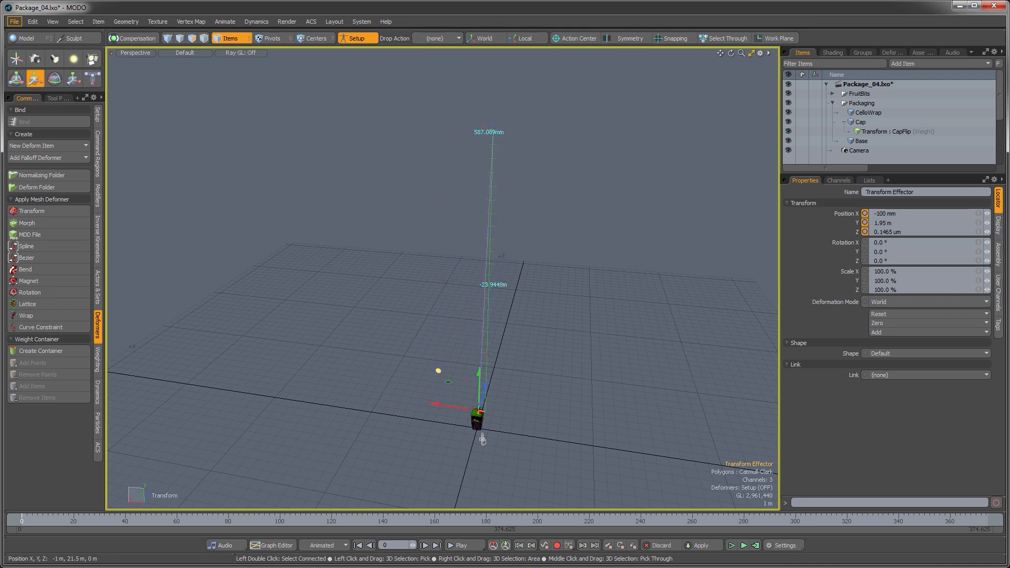
Step: Select the Cap mesh and, in polygon mode, select the four polygons along the cap's hinge edge
{"action": "key", "text": "shift+a"}
{"action": "mouse_move", "coordinate": [508, 315]}
{"action": "left_mouse_down", "text": "ctrl+alt"}
{"action": "mouse_move", "coordinate": [471, 314]}
{"action": "mouse_move", "coordinate": [495, 314]}
{"action": "left_mouse_up", "text": "ctrl+alt"}
{"action": "left_click_drag", "start_coordinate": [494, 314], "coordinate": [493, 273], "text": "alt"}
{"action": "left_click_drag", "start_coordinate": [494, 274], "coordinate": [487, 248], "text": "ctrl+alt"}
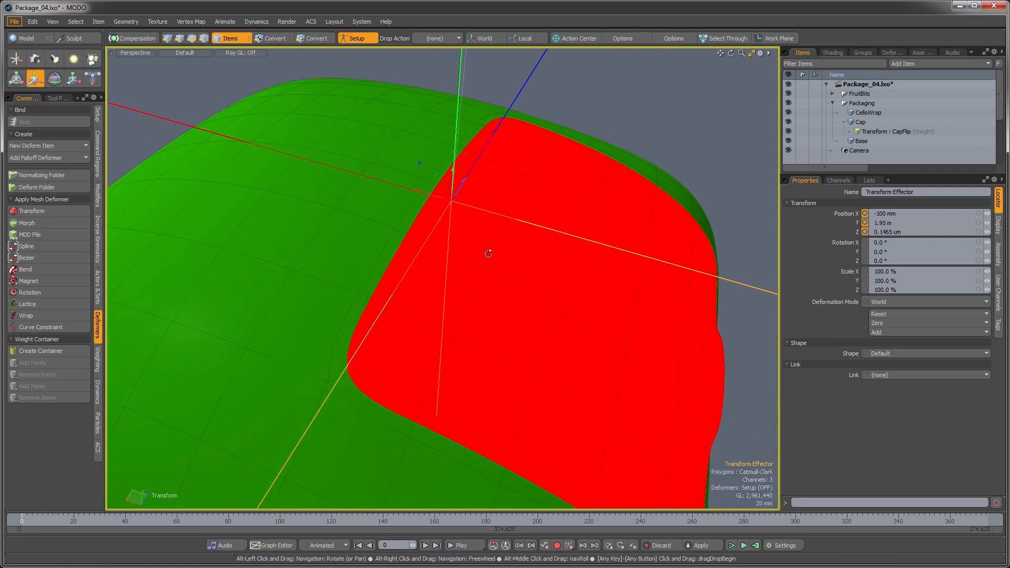
{"action": "left_click", "coordinate": [415, 215]}
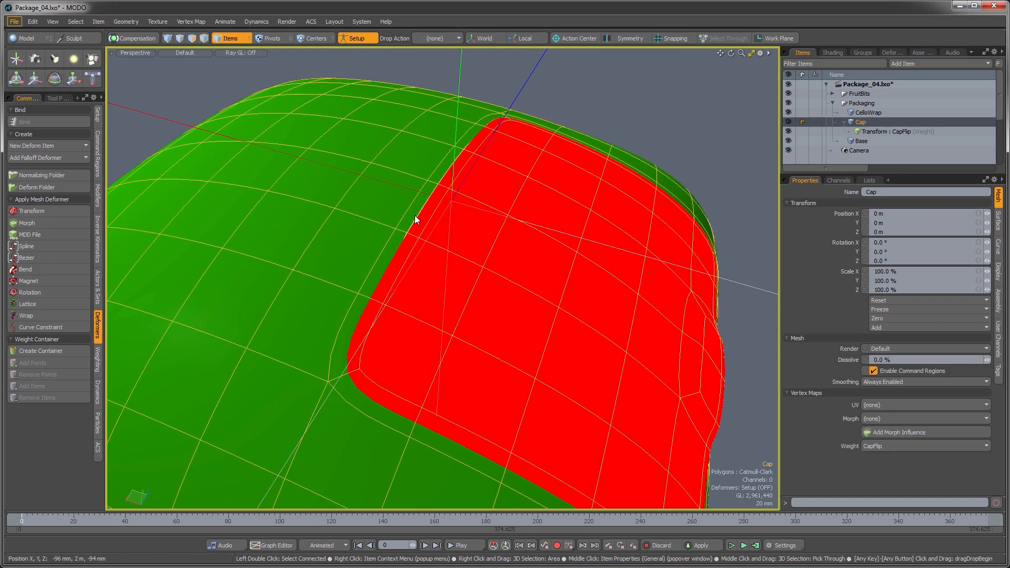
{"action": "key", "text": "3"}
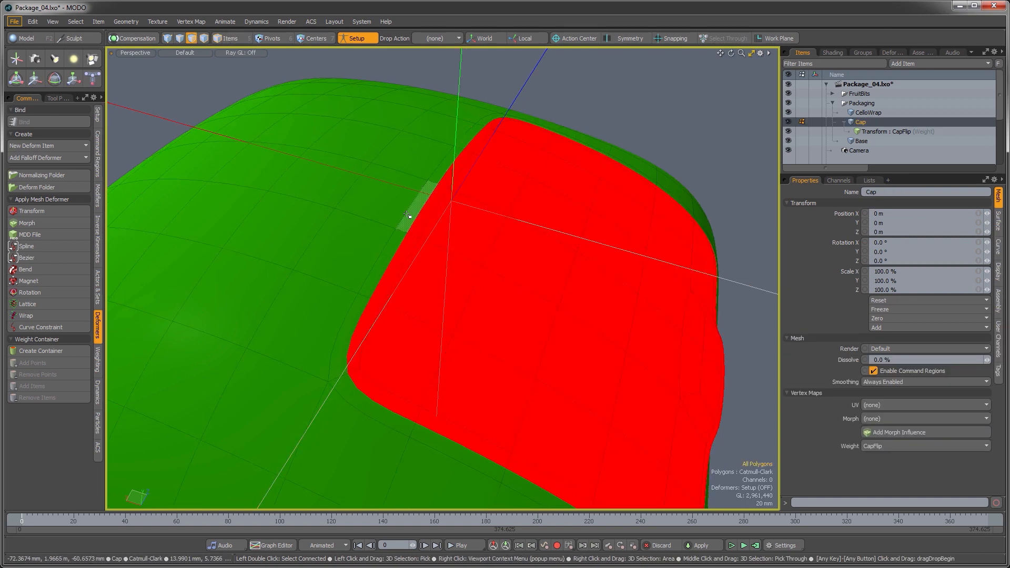
{"action": "left_click", "coordinate": [413, 216]}
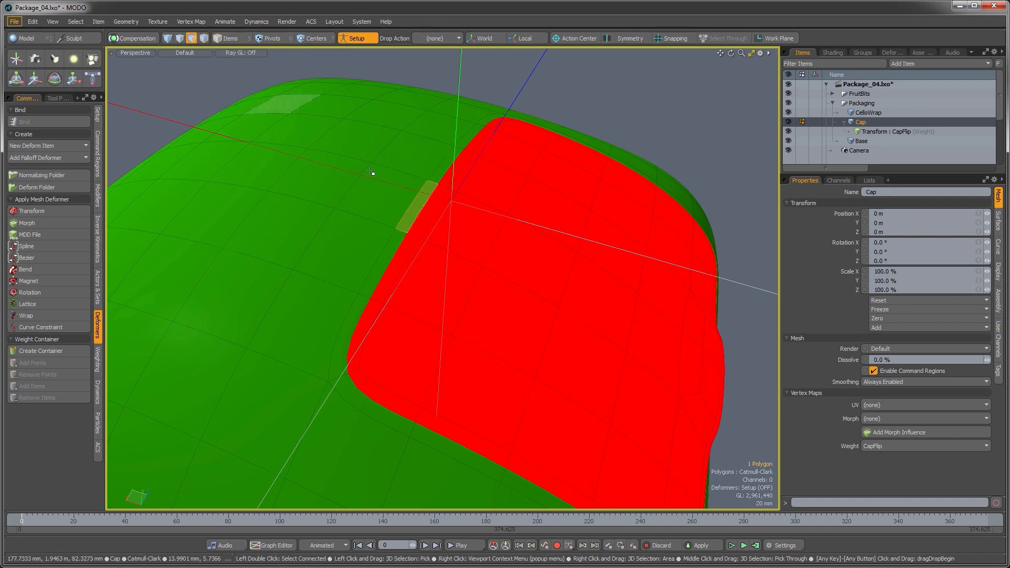
{"action": "left_click", "coordinate": [421, 219], "text": "shift"}
{"action": "left_click", "coordinate": [452, 172], "text": "shift"}
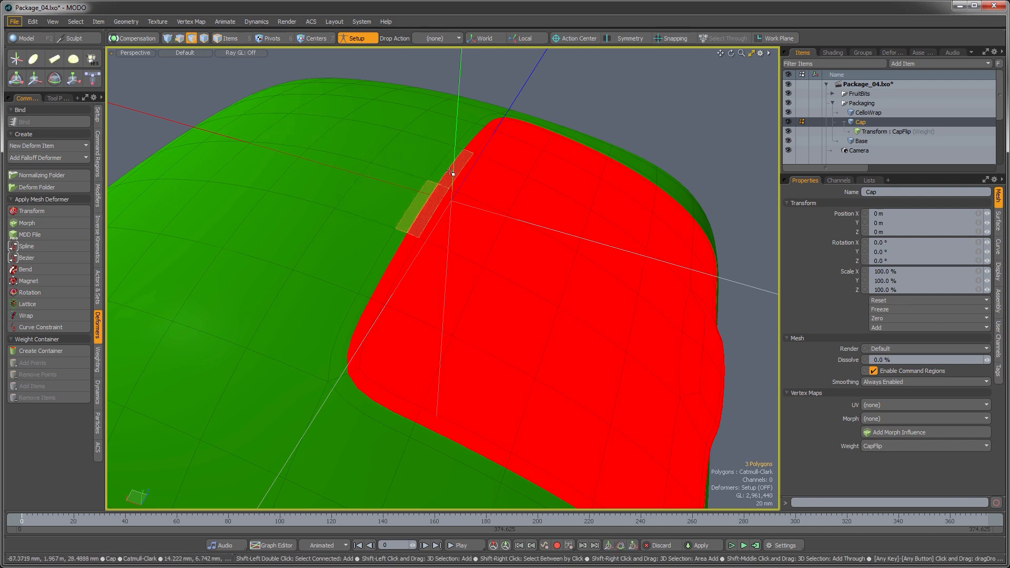
{"action": "left_click", "coordinate": [451, 172], "text": "shift"}
{"action": "left_click_drag", "start_coordinate": [487, 261], "coordinate": [469, 269], "text": "alt"}
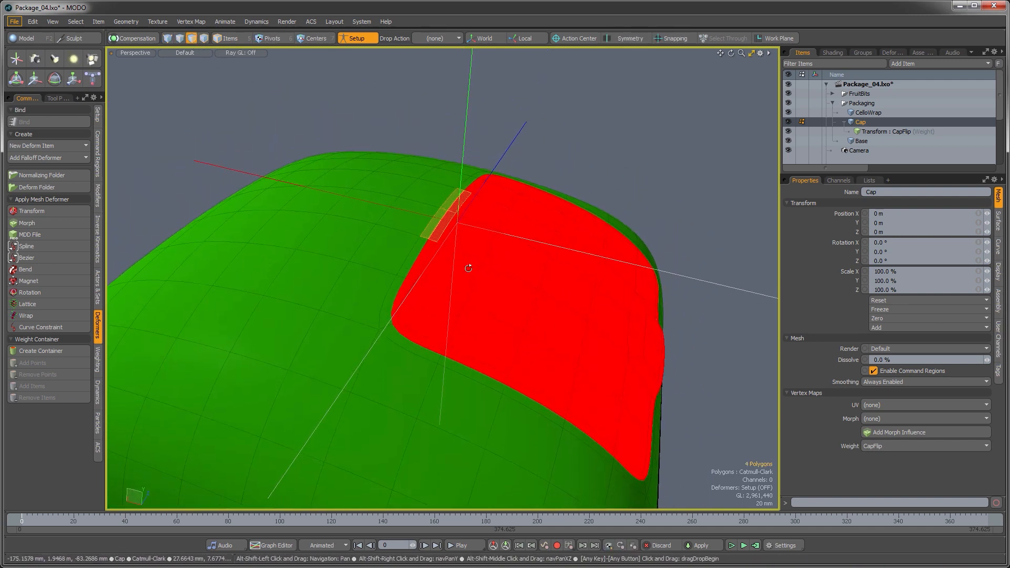
Step: Align the work plane to the selected hinge polygons, then clear the polygon selection
{"action": "left_click", "coordinate": [772, 39]}
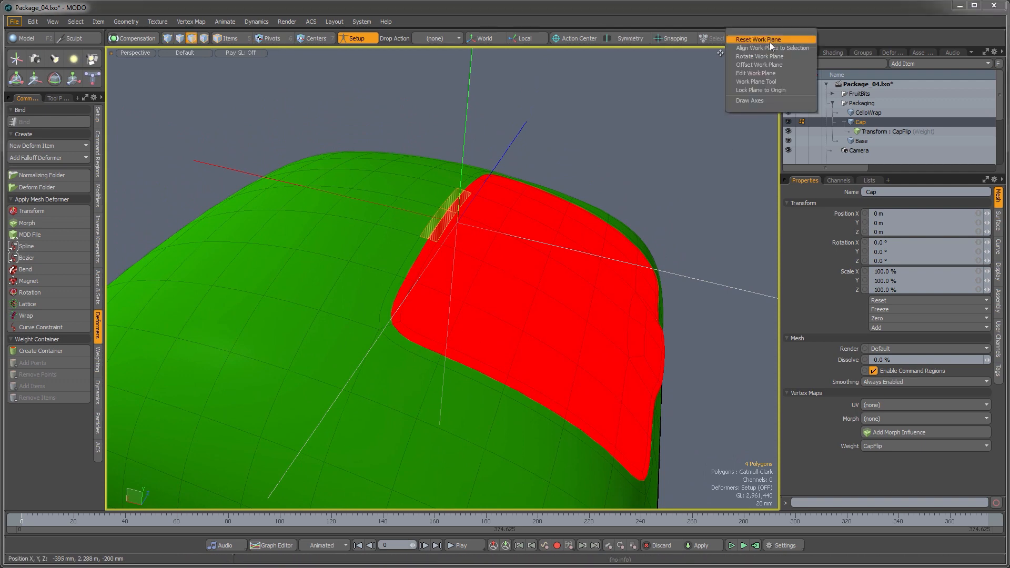
{"action": "left_click", "coordinate": [768, 48]}
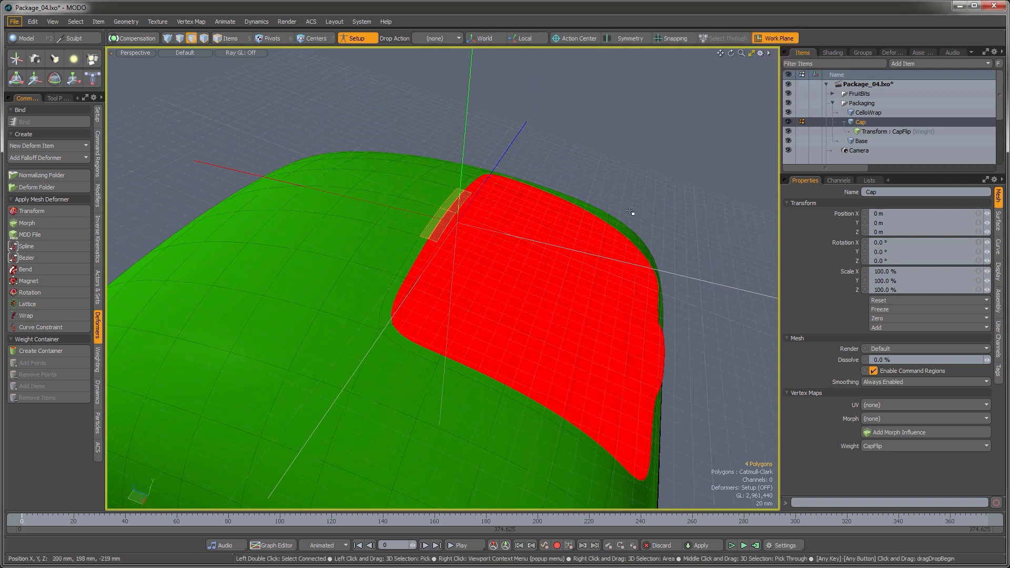
{"action": "left_click_drag", "start_coordinate": [595, 189], "coordinate": [584, 215], "text": "alt"}
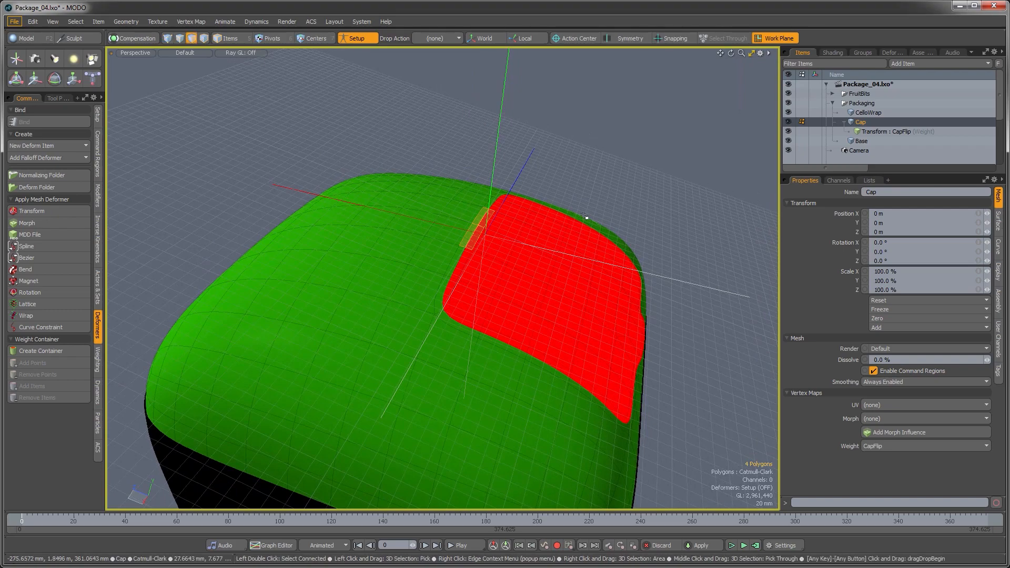
{"action": "key", "text": "Escape"}
{"action": "left_click_drag", "start_coordinate": [575, 256], "coordinate": [585, 215], "text": "alt"}
{"action": "left_click", "coordinate": [504, 159]}
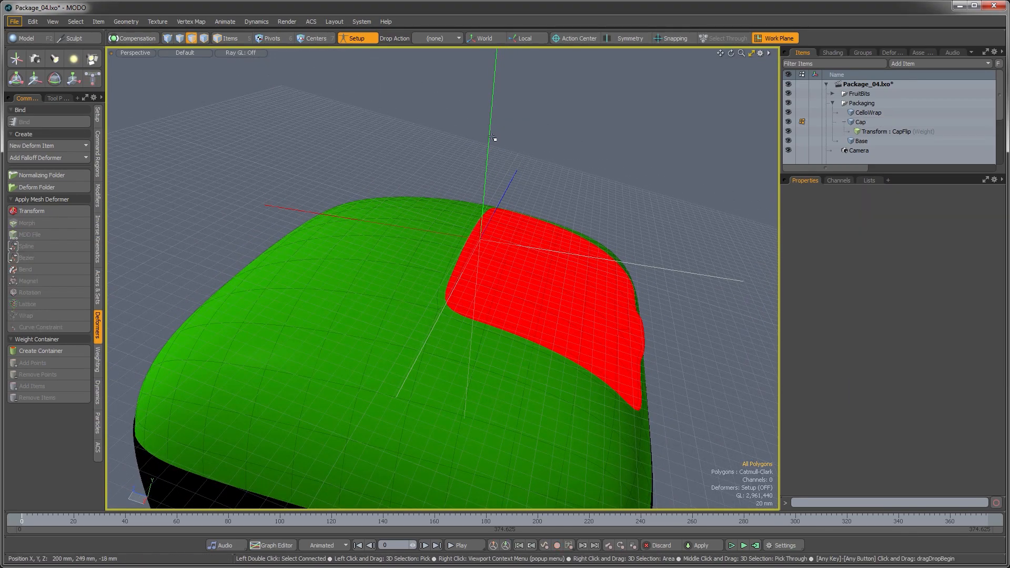
Step: Return to item mode, select the Transform Effector and snap it to the work plane position
{"action": "key", "text": "5"}
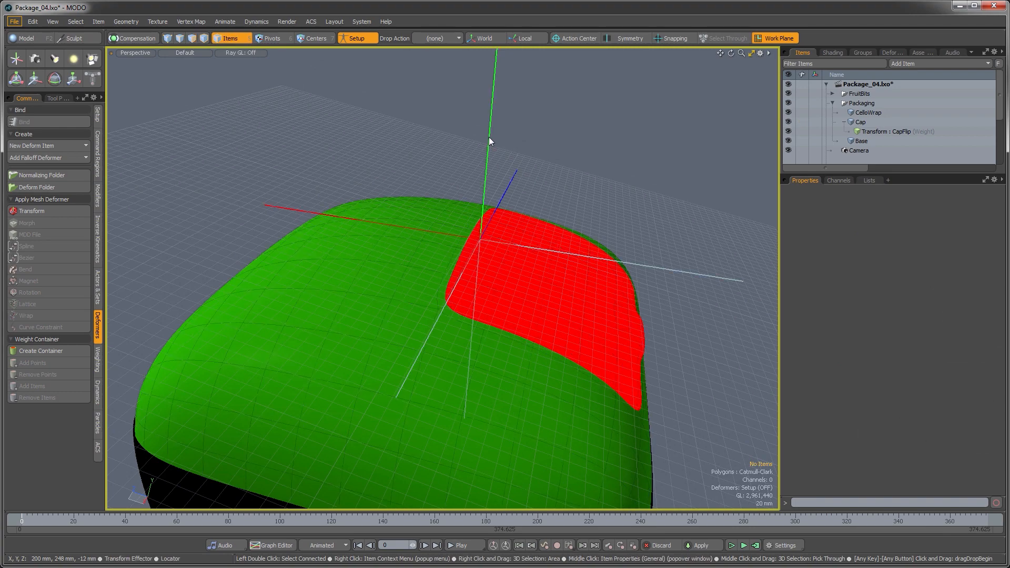
{"action": "left_click", "coordinate": [489, 138]}
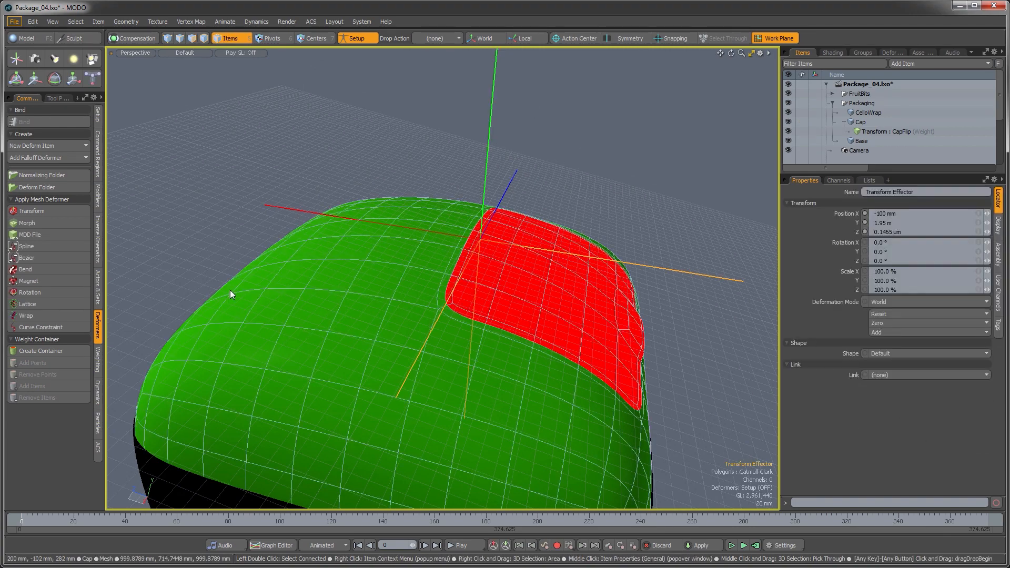
{"action": "left_click", "coordinate": [97, 118]}
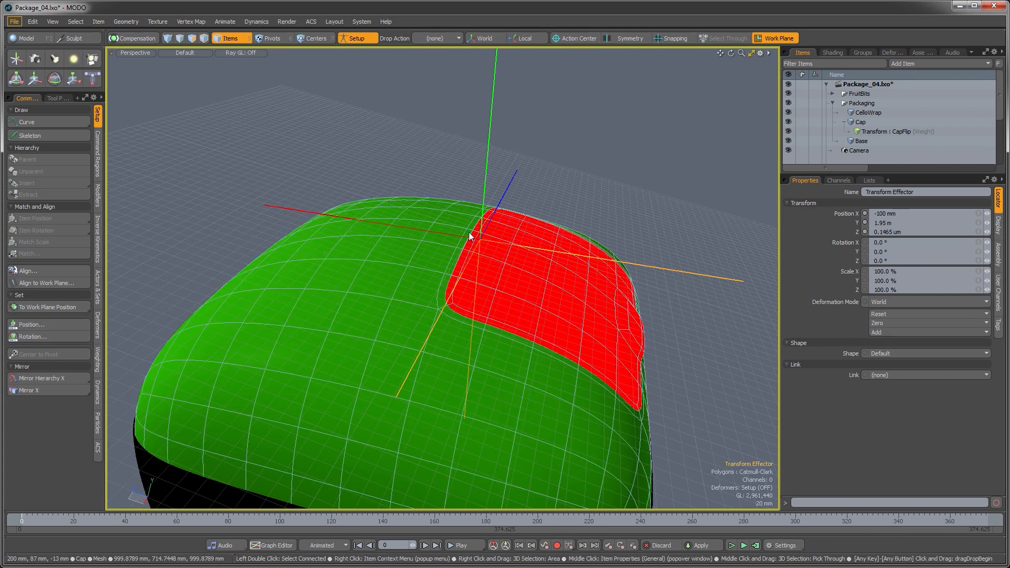
{"action": "left_click", "coordinate": [36, 307]}
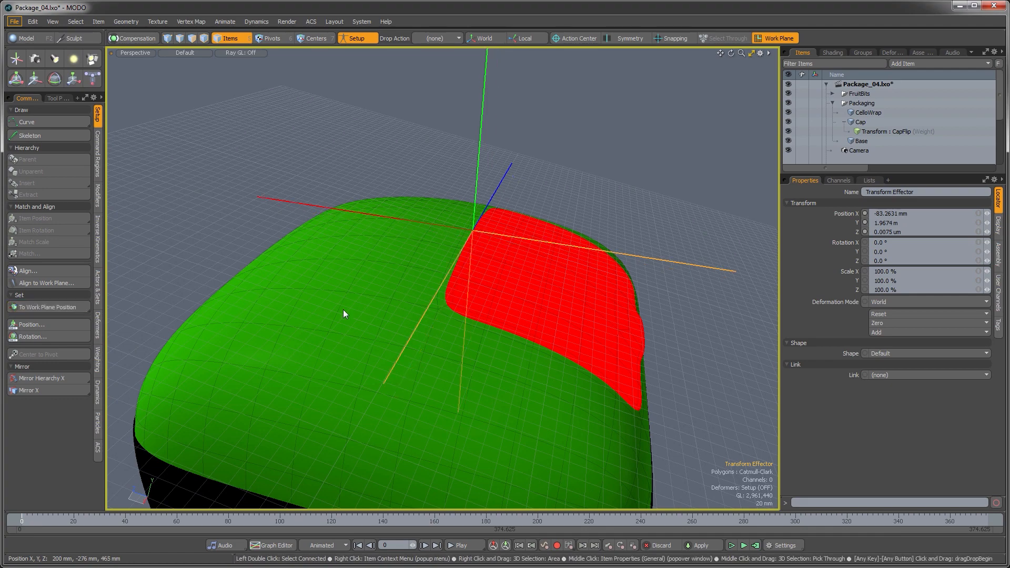
Step: Deselect the effector, reset the work plane and leave Setup mode
{"action": "scroll", "coordinate": [494, 267], "scroll_direction": "down", "scroll_amount": 3}
{"action": "left_click_drag", "start_coordinate": [495, 267], "coordinate": [477, 289], "text": "alt"}
{"action": "scroll", "coordinate": [489, 289], "scroll_direction": "down", "scroll_amount": 2}
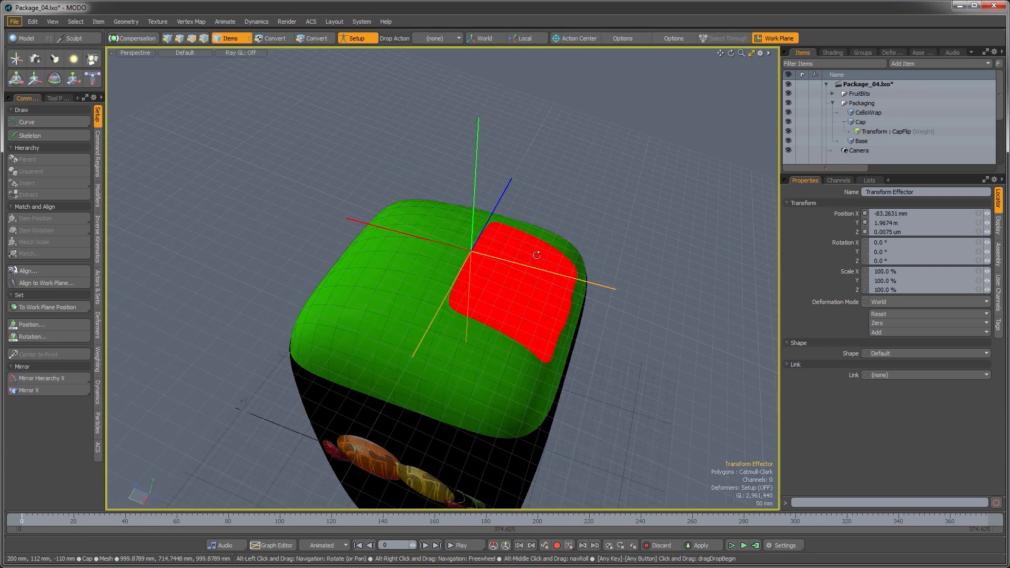
{"action": "left_click", "coordinate": [604, 219]}
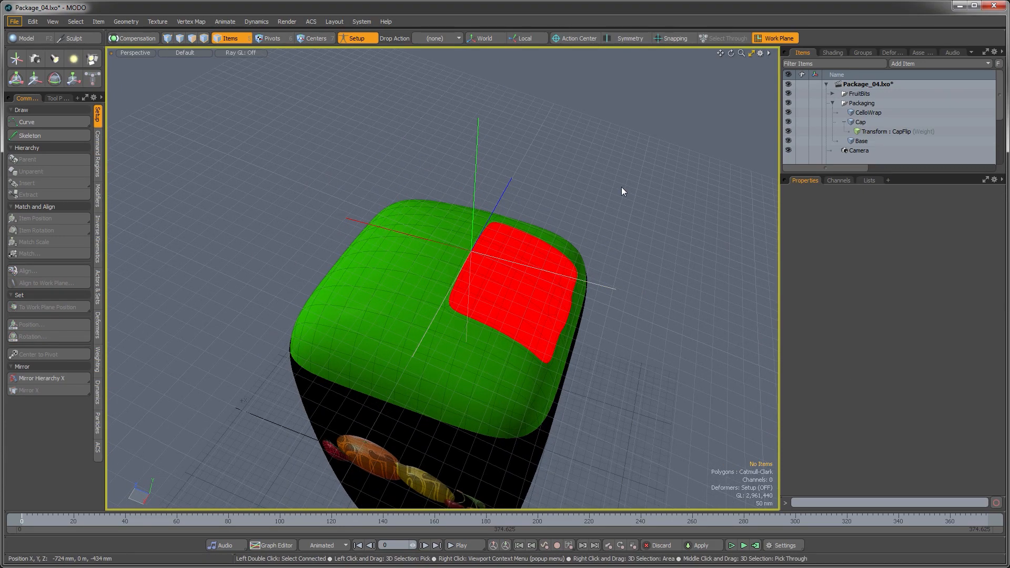
{"action": "left_click", "coordinate": [772, 38]}
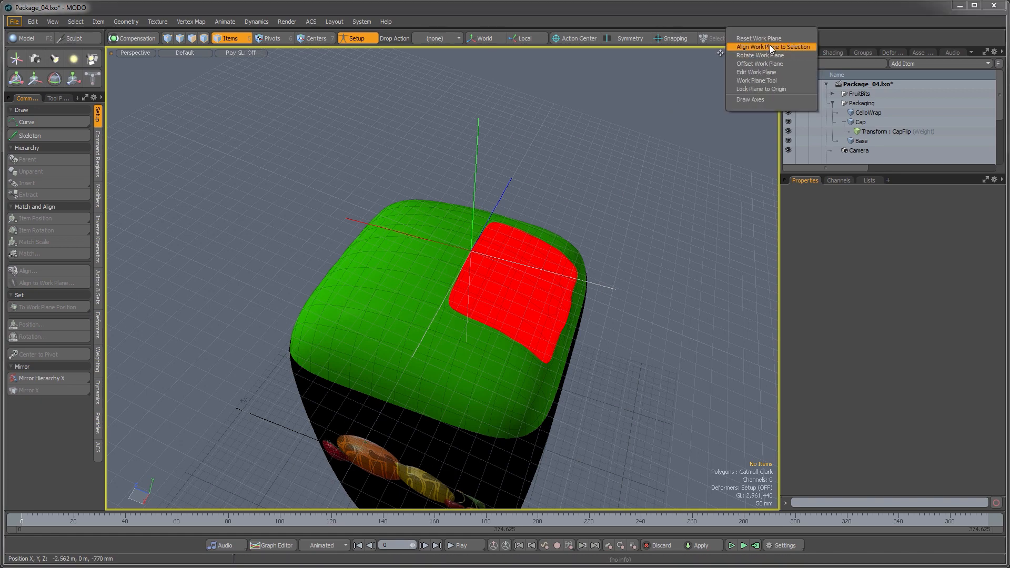
{"action": "left_click", "coordinate": [769, 41]}
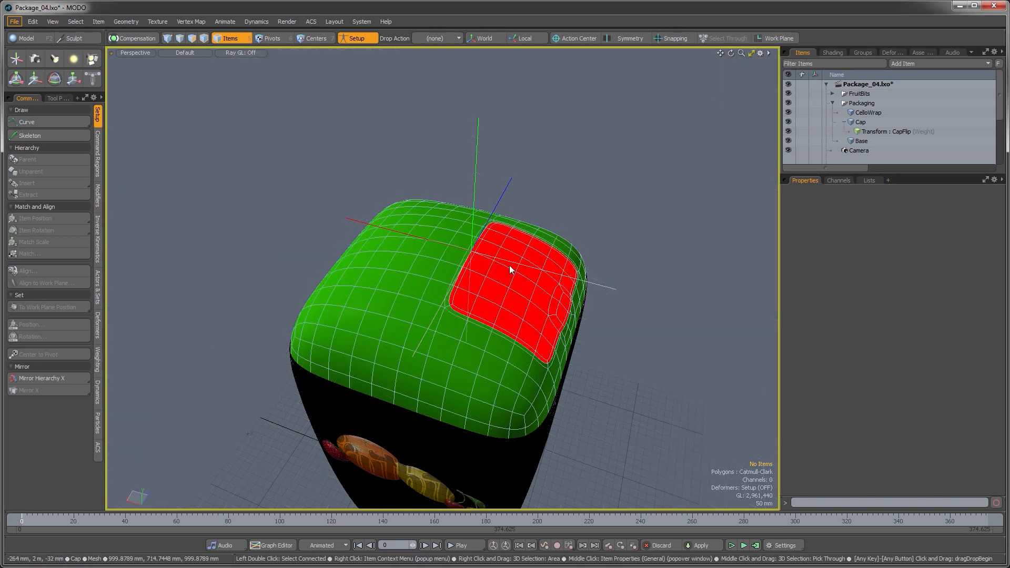
{"action": "left_click_drag", "start_coordinate": [510, 265], "coordinate": [504, 189], "text": "alt"}
{"action": "left_click_drag", "start_coordinate": [454, 309], "coordinate": [442, 309], "text": "ctrl+alt"}
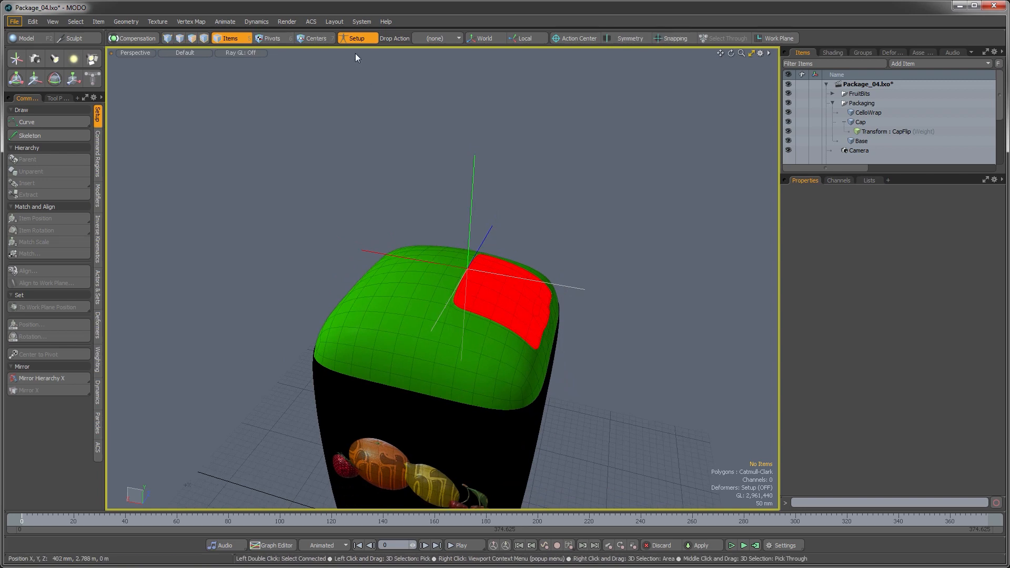
{"action": "left_click", "coordinate": [354, 39]}
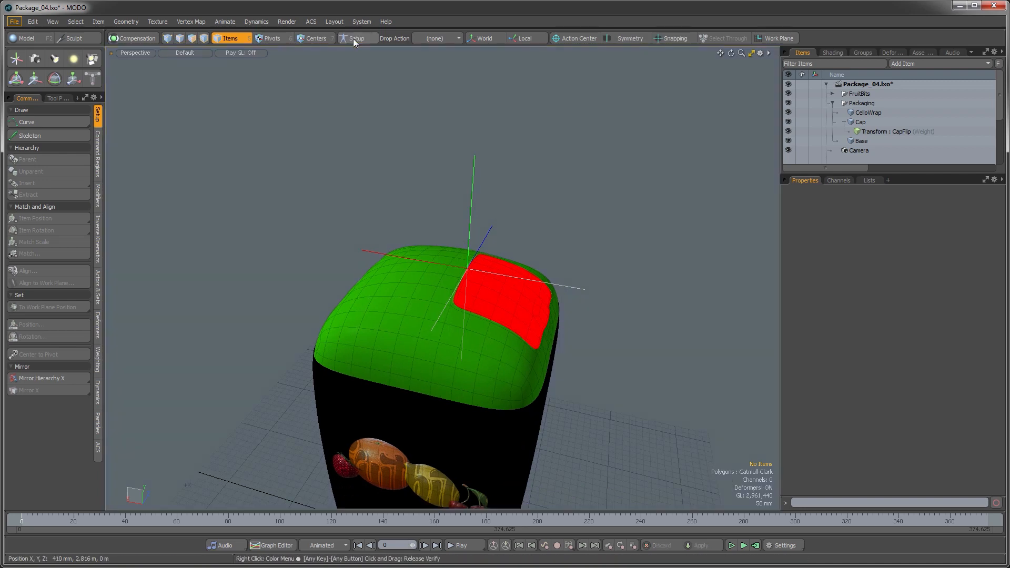
Step: Select the Transform Effector and rotate it -126° about Z to flip the cap open
{"action": "left_click_drag", "start_coordinate": [446, 236], "coordinate": [494, 175], "text": "ctrl+alt"}
{"action": "left_click", "coordinate": [482, 172]}
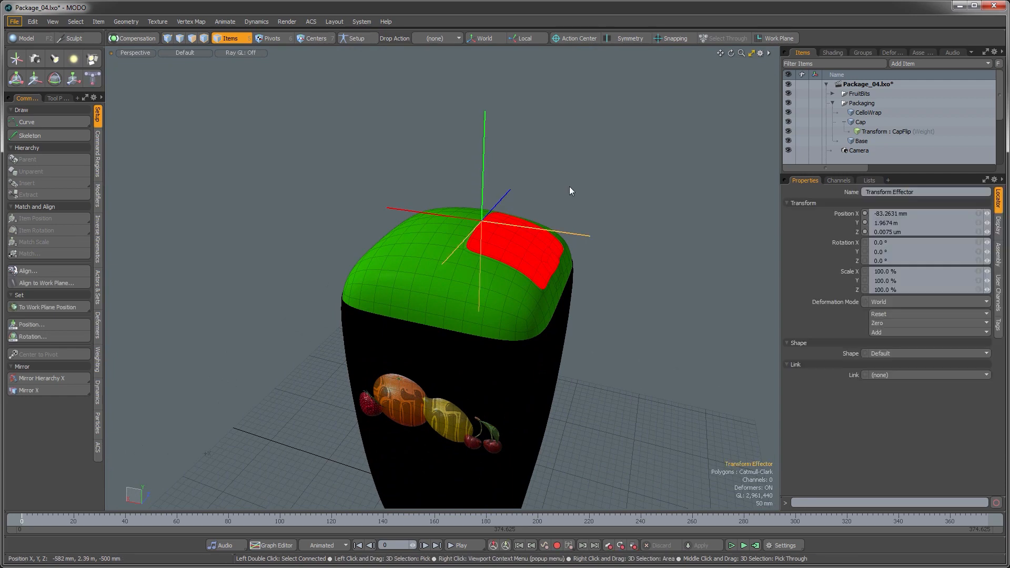
{"action": "key", "text": "e"}
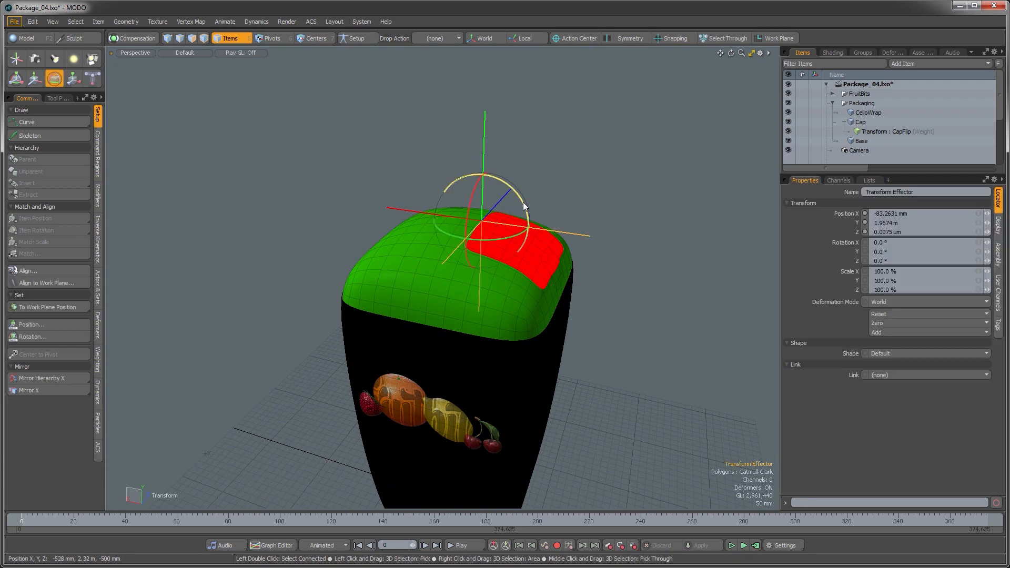
{"action": "left_click_drag", "start_coordinate": [524, 203], "coordinate": [412, 184]}
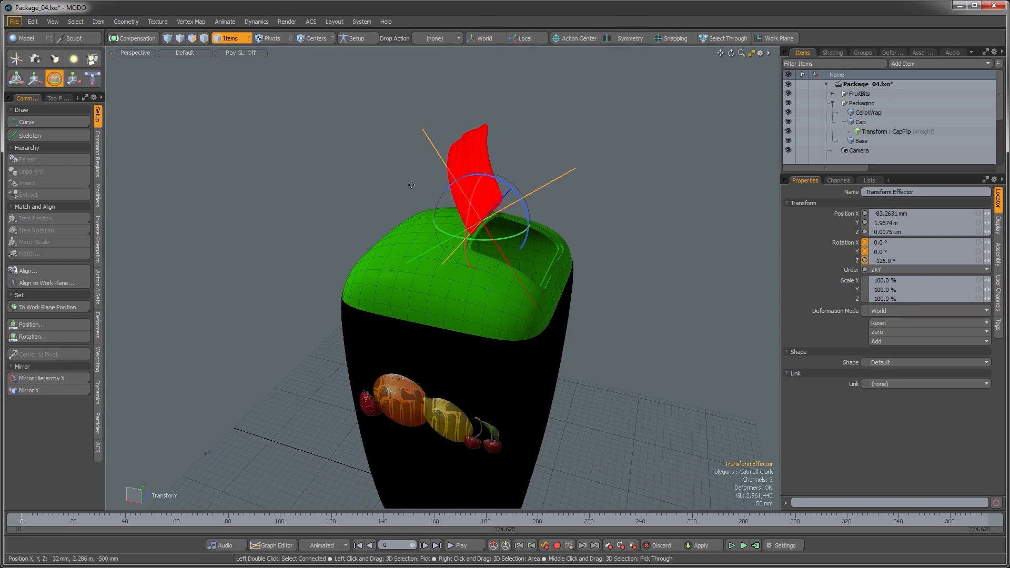
{"action": "key", "text": "space"}
Step: Orbit around the package to inspect the flipped cap
{"action": "left_click", "coordinate": [665, 178]}
{"action": "scroll", "coordinate": [593, 228], "scroll_direction": "down", "scroll_amount": 3}
{"action": "left_click_drag", "start_coordinate": [593, 228], "coordinate": [490, 291], "text": "alt"}
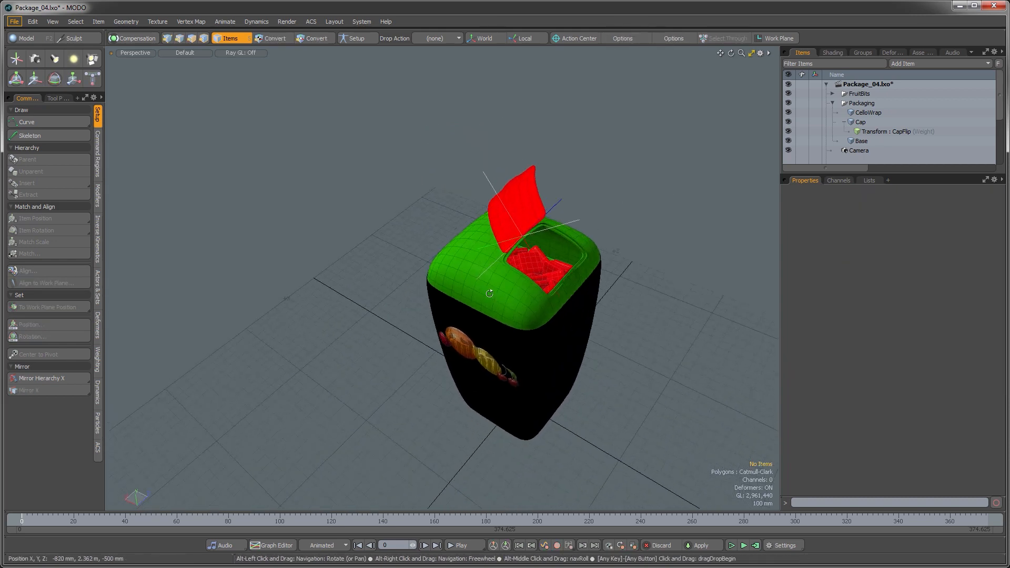
{"action": "scroll", "coordinate": [541, 292], "scroll_direction": "up", "scroll_amount": 6}
{"action": "left_click_drag", "start_coordinate": [615, 276], "coordinate": [584, 257], "text": "alt"}
{"action": "scroll", "coordinate": [628, 273], "scroll_direction": "down", "scroll_amount": 5}
Step: Move the Transform Effector into the Packaging group in the item list and collapse the group
{"action": "left_click", "coordinate": [844, 121]}
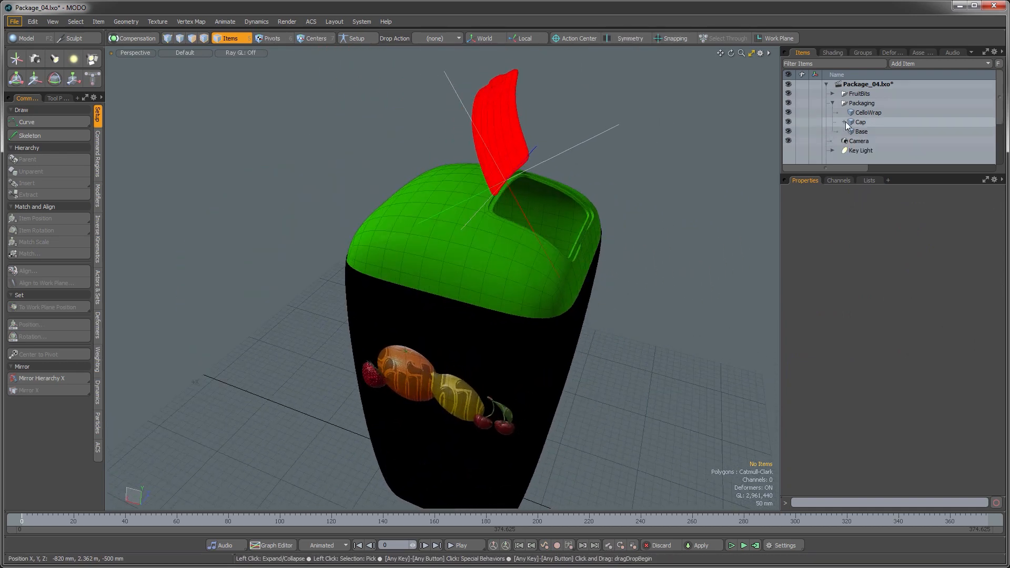
{"action": "left_click_drag", "start_coordinate": [872, 174], "coordinate": [869, 250]}
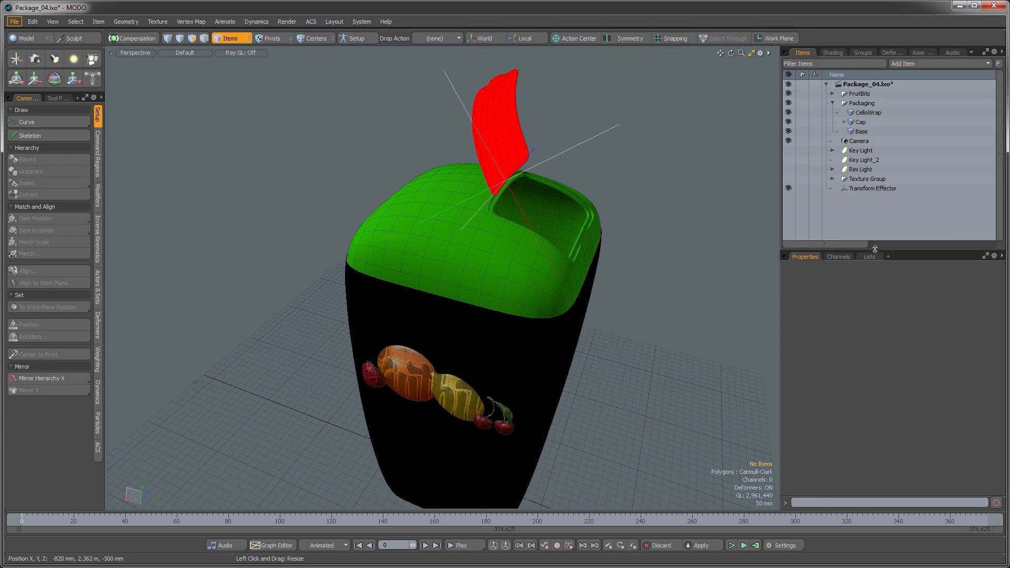
{"action": "left_click_drag", "start_coordinate": [866, 188], "coordinate": [864, 108]}
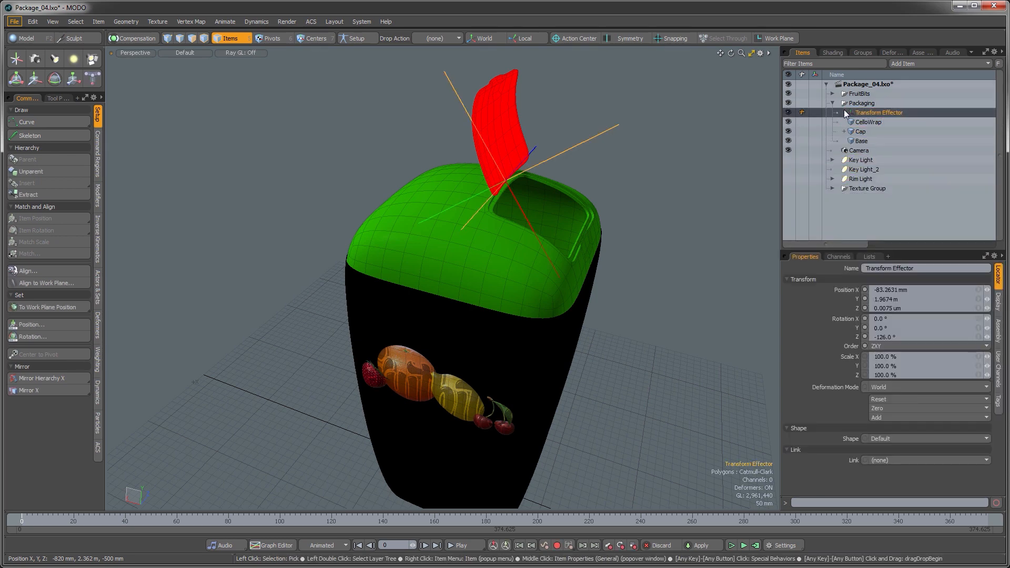
{"action": "left_click", "coordinate": [835, 105]}
{"action": "left_click", "coordinate": [679, 218]}
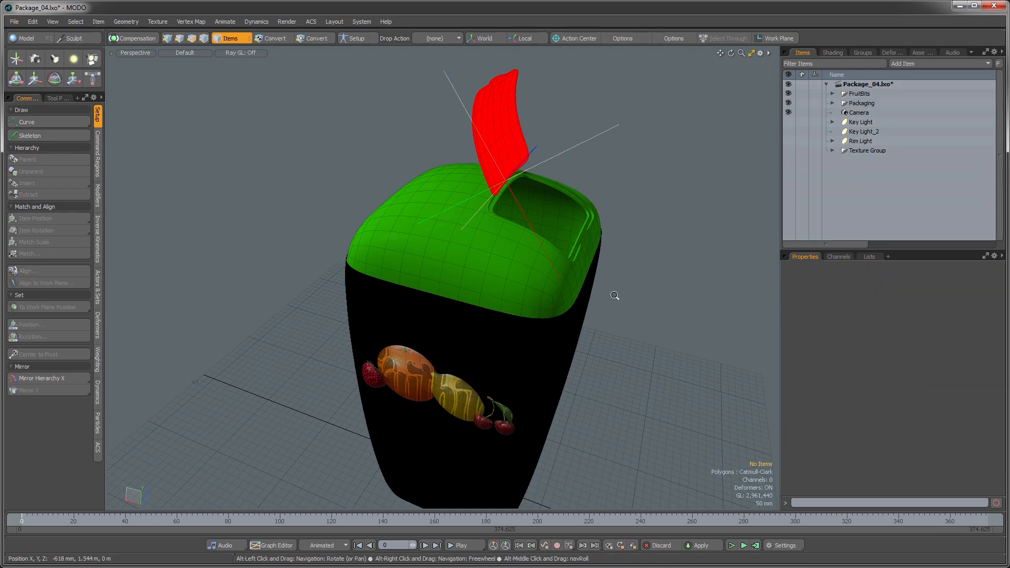
{"action": "scroll", "coordinate": [618, 296], "scroll_direction": "down", "scroll_amount": 3}
{"action": "left_click_drag", "start_coordinate": [618, 295], "coordinate": [560, 316], "text": "alt"}
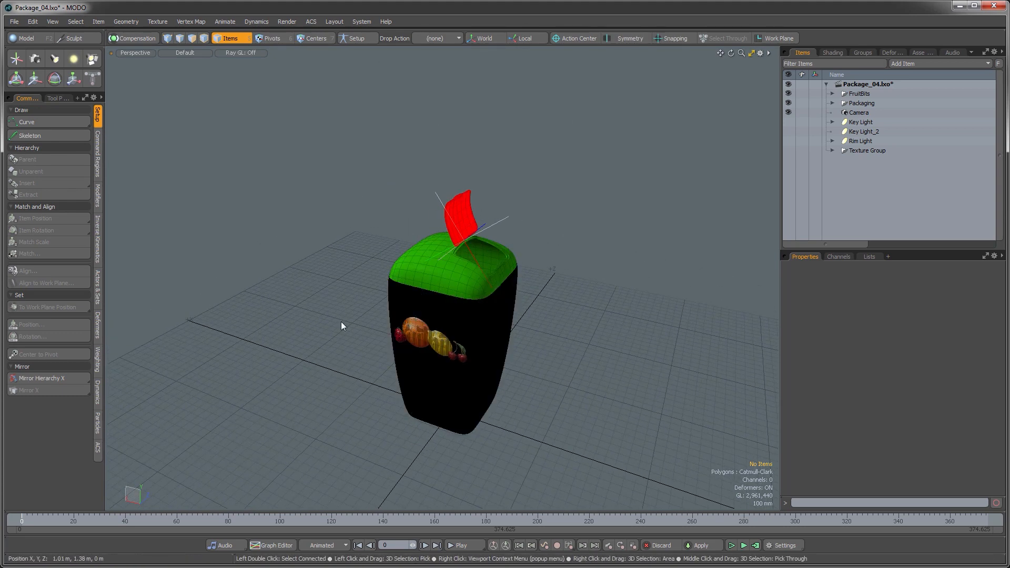
Step: Set the render frame size to 2500 by 3250 pixels
{"action": "left_click_drag", "start_coordinate": [464, 332], "coordinate": [513, 341], "text": "alt"}
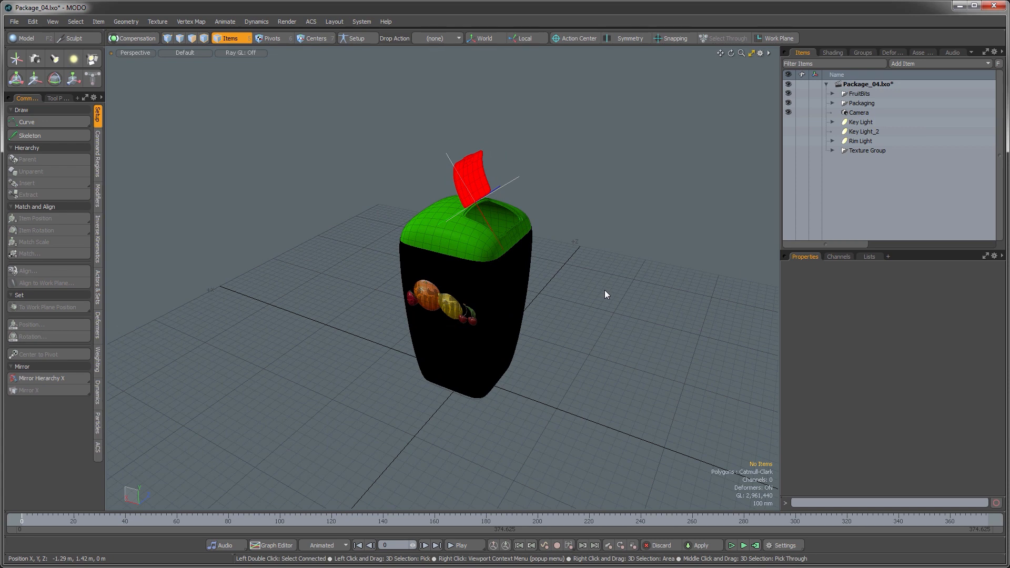
{"action": "left_click", "coordinate": [833, 53]}
{"action": "left_click", "coordinate": [827, 96]}
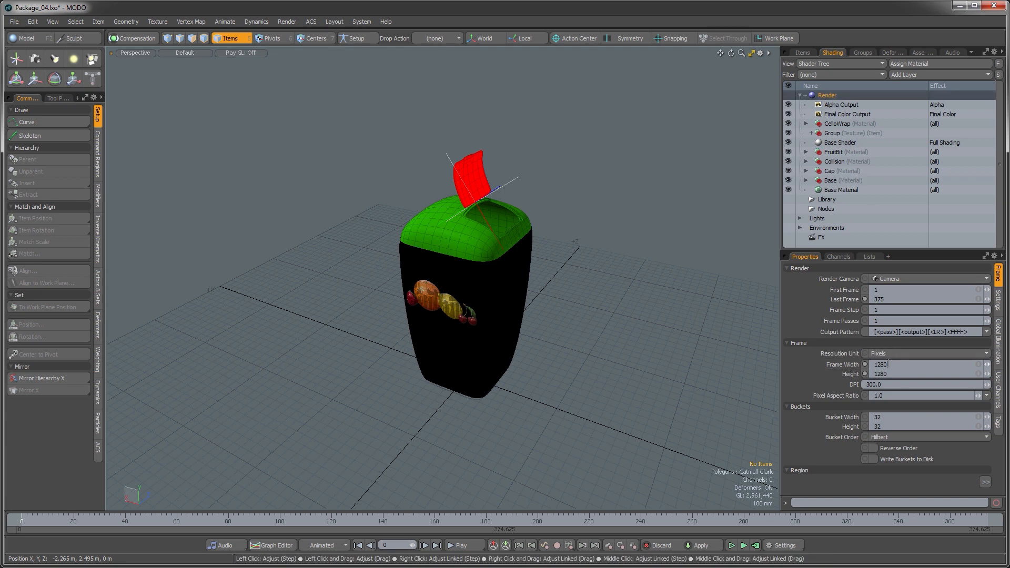
{"action": "left_click", "coordinate": [888, 365]}
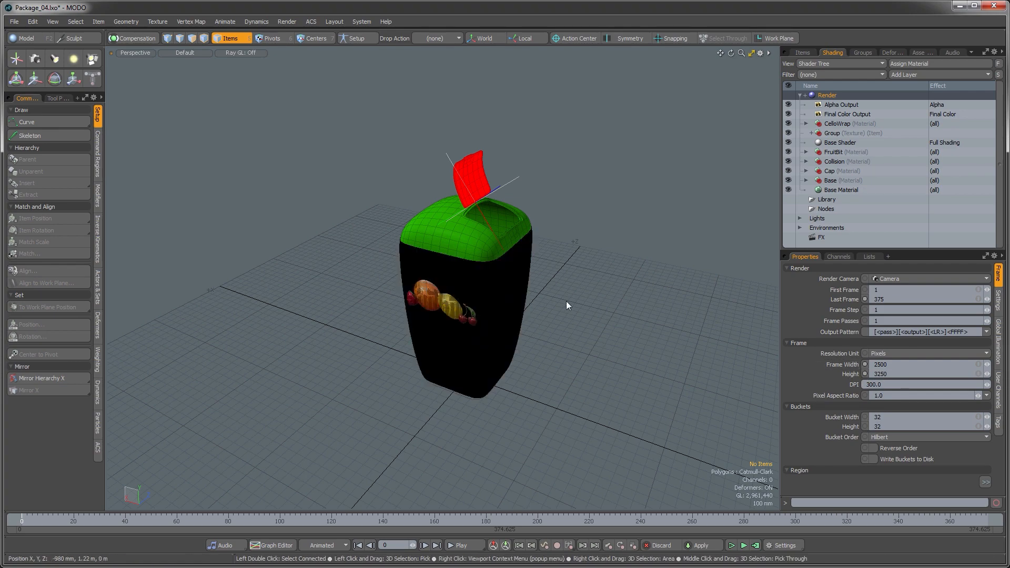
Step: Switch the viewport to look through the render camera
{"action": "mouse_move", "coordinate": [554, 351]}
{"action": "left_mouse_down", "text": "alt"}
{"action": "mouse_move", "coordinate": [564, 317]}
{"action": "mouse_move", "coordinate": [560, 332]}
{"action": "left_mouse_up", "text": "alt"}
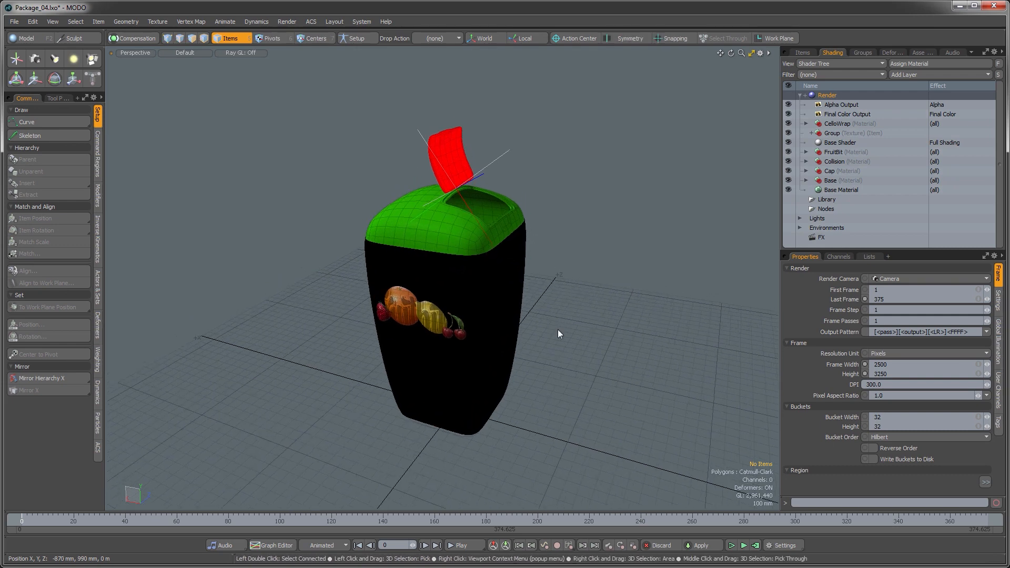
{"action": "left_click", "coordinate": [558, 330]}
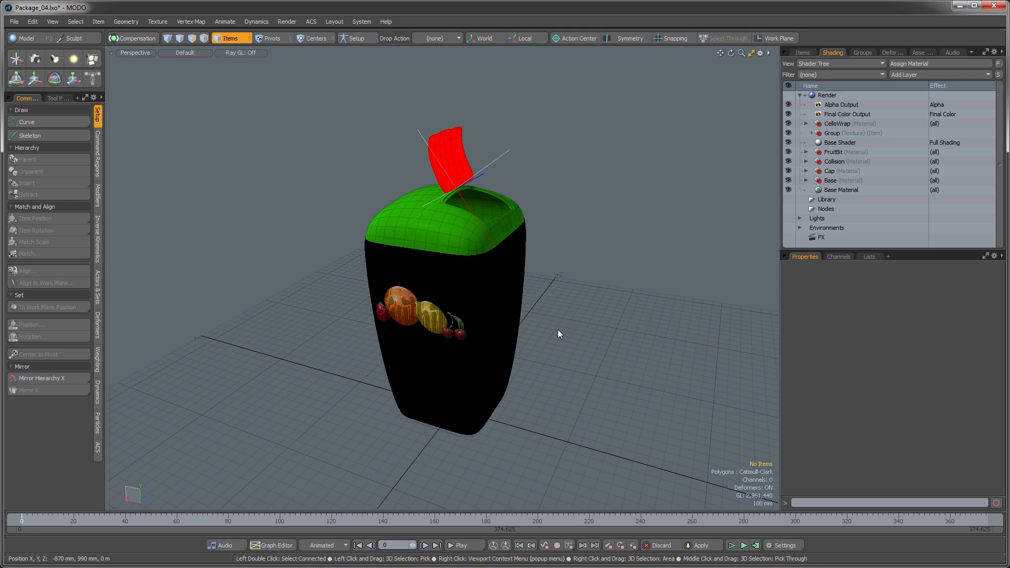
{"action": "left_click_drag", "start_coordinate": [558, 329], "coordinate": [518, 393], "text": "alt"}
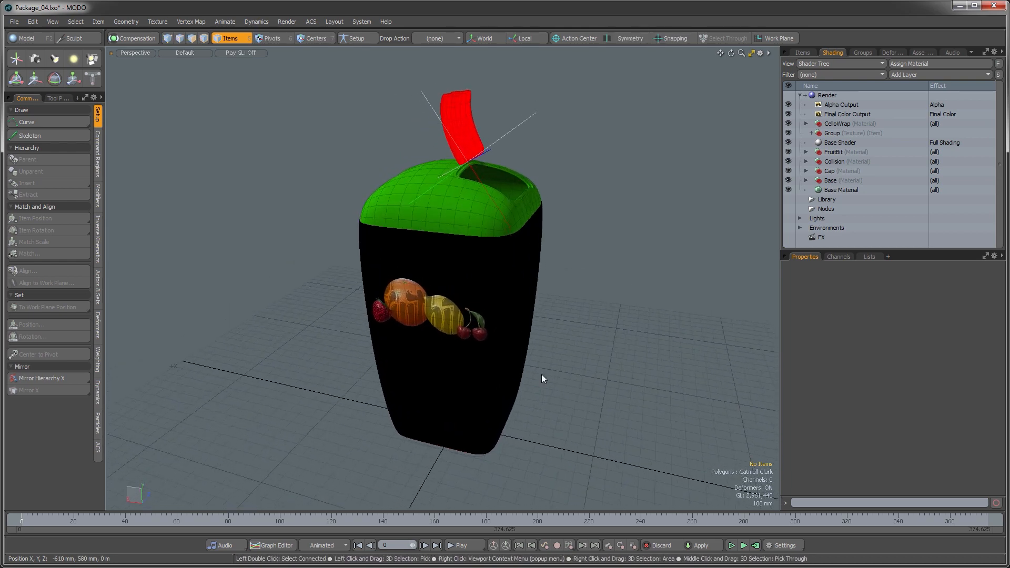
{"action": "key", "text": "ctrl+space"}
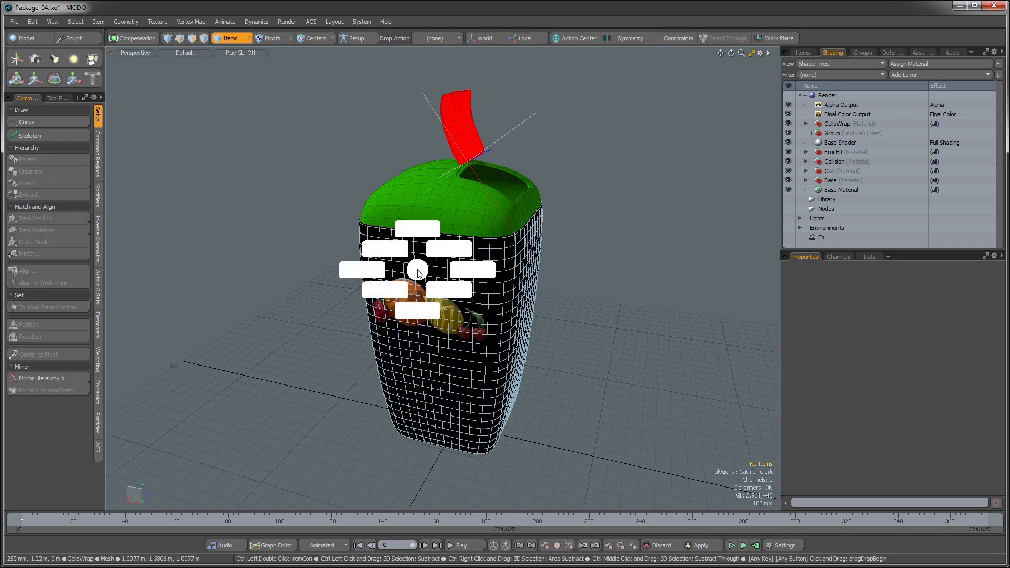
{"action": "left_click", "coordinate": [383, 251]}
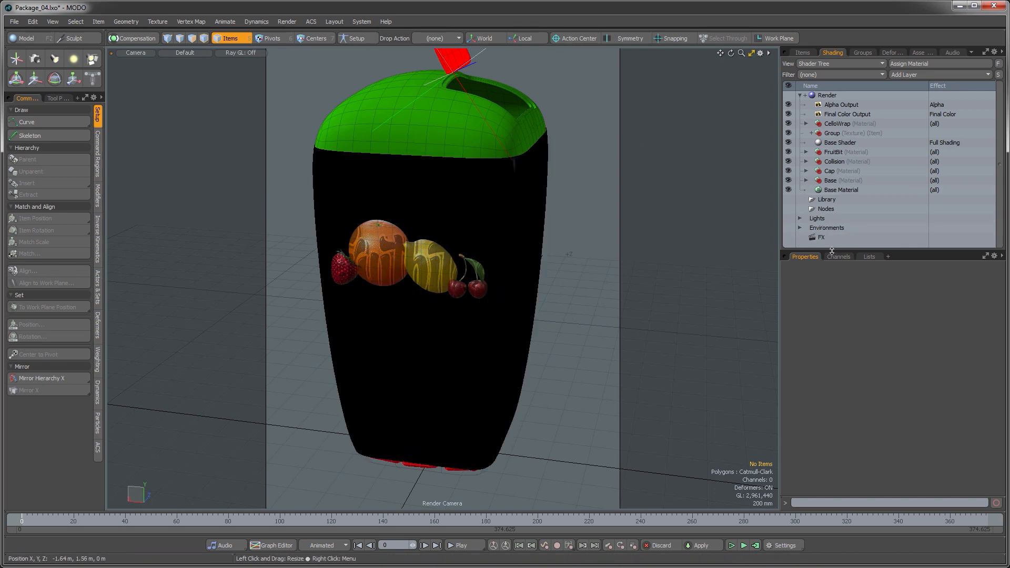
Step: Load SketchyConcept.jpg as an image map layer in the Environment_2 environment
{"action": "left_click_drag", "start_coordinate": [833, 251], "coordinate": [829, 324]}
{"action": "left_click", "coordinate": [799, 228]}
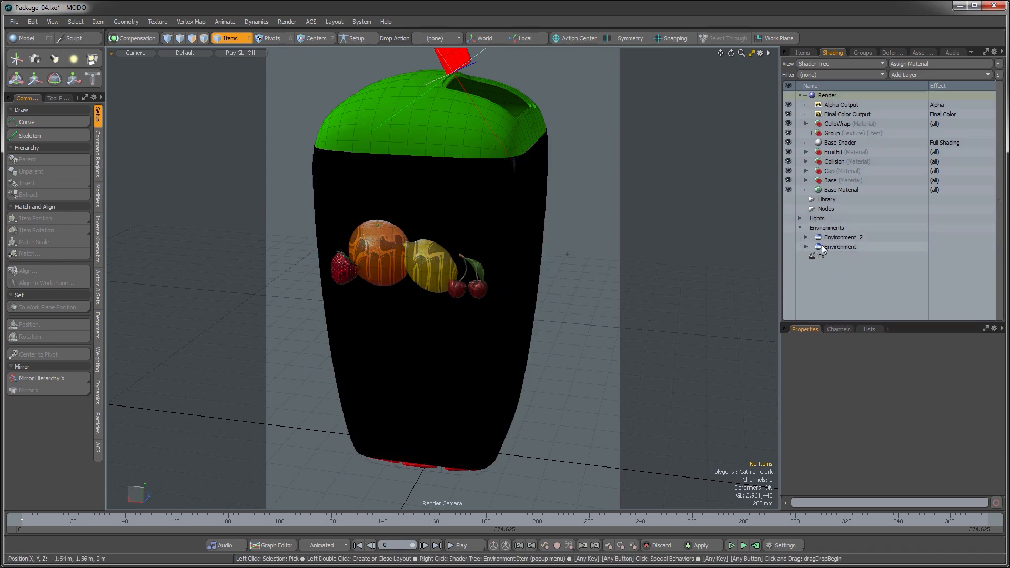
{"action": "left_click", "coordinate": [808, 237]}
{"action": "left_click", "coordinate": [806, 238]}
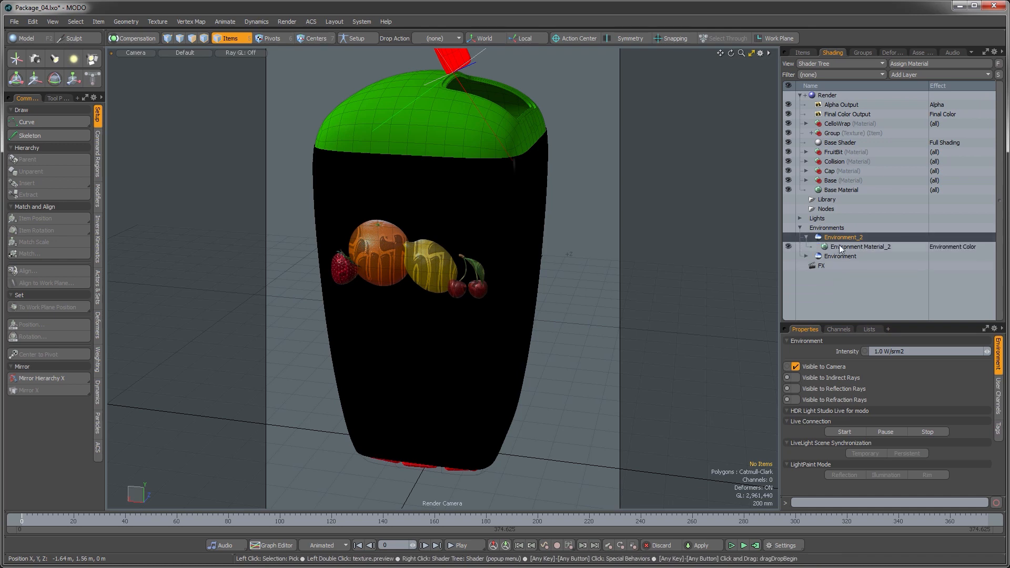
{"action": "left_click", "coordinate": [841, 248]}
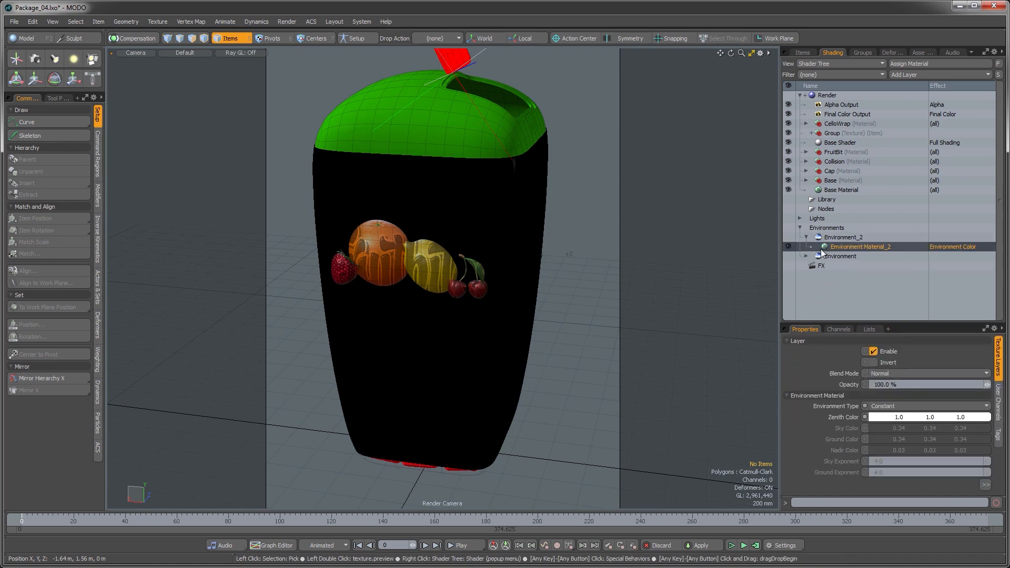
{"action": "left_click", "coordinate": [914, 75]}
{"action": "mouse_move", "coordinate": [912, 121]}
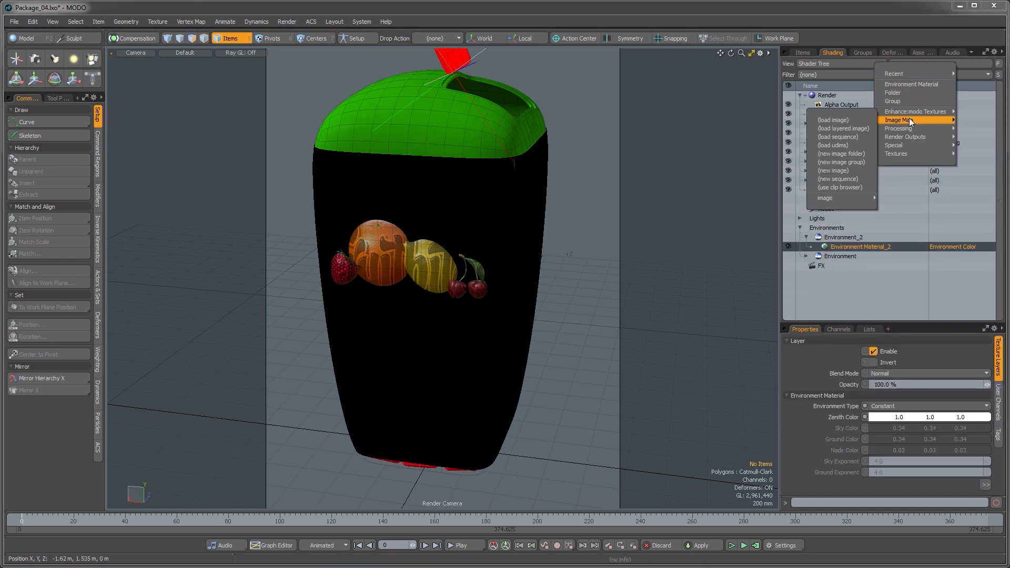
{"action": "left_click", "coordinate": [851, 121]}
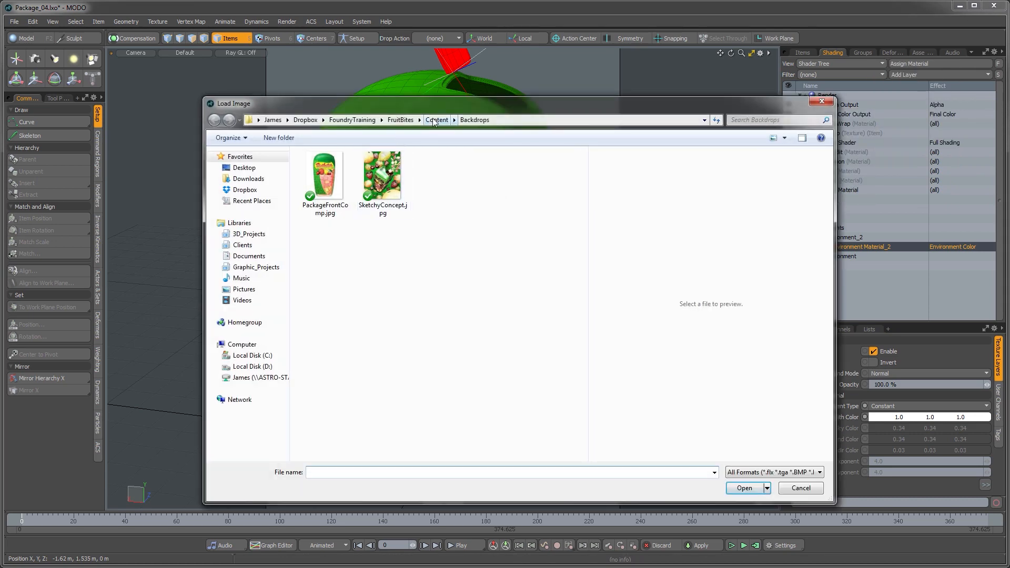
{"action": "left_click", "coordinate": [381, 177]}
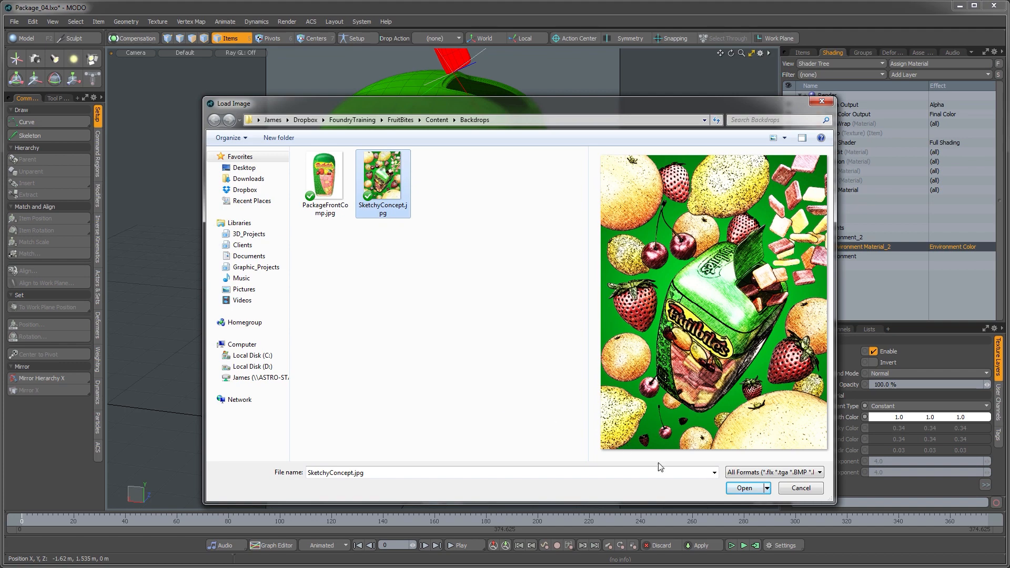
{"action": "left_click", "coordinate": [743, 488]}
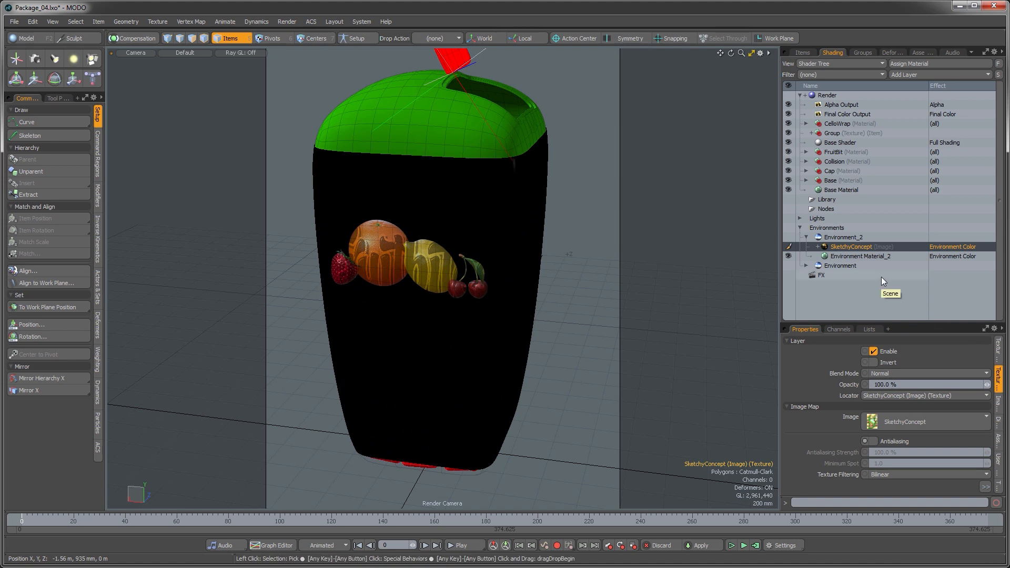
Step: Set the backdrop image's projection type to Front Projection with Camera as the projection camera
{"action": "left_click_drag", "start_coordinate": [940, 323], "coordinate": [958, 241]}
{"action": "left_click", "coordinate": [1003, 272]}
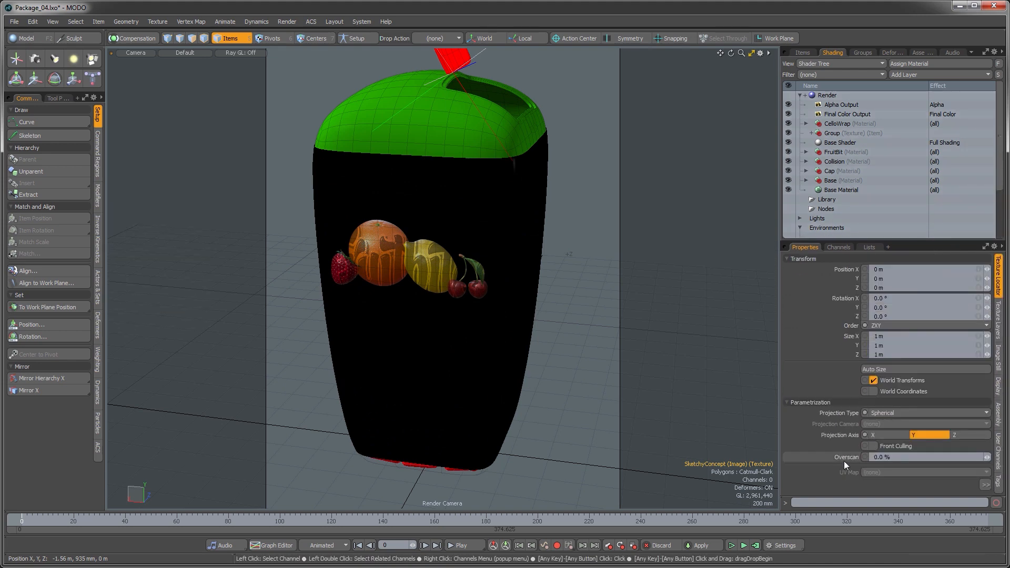
{"action": "left_click", "coordinate": [890, 412]}
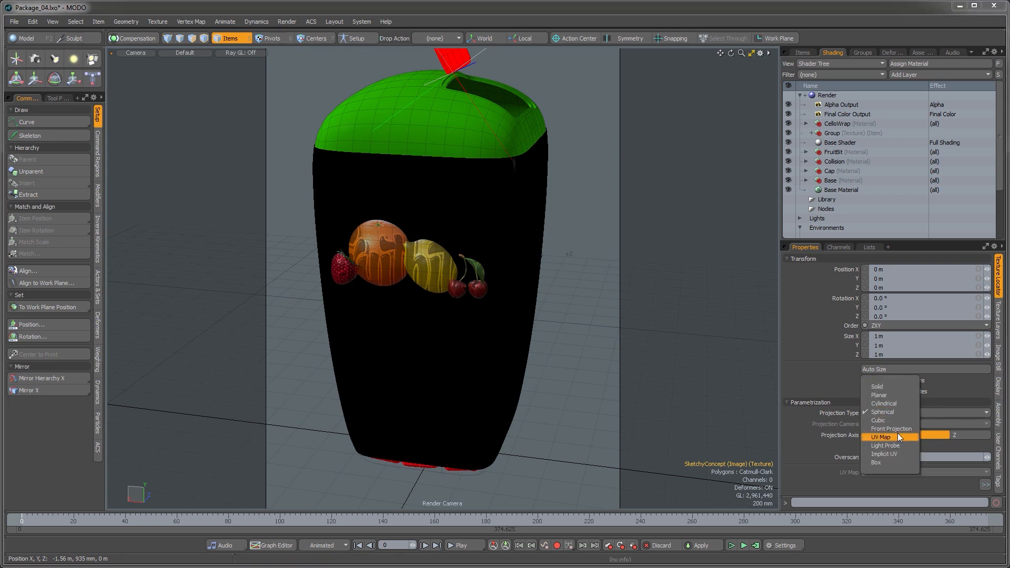
{"action": "left_click", "coordinate": [898, 430]}
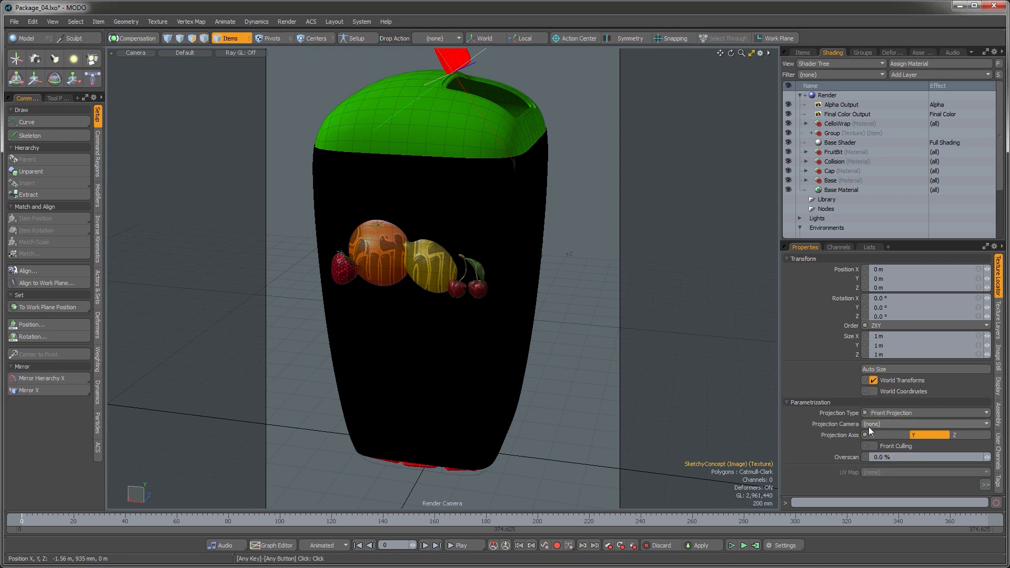
{"action": "left_click", "coordinate": [873, 426]}
{"action": "left_click", "coordinate": [883, 438]}
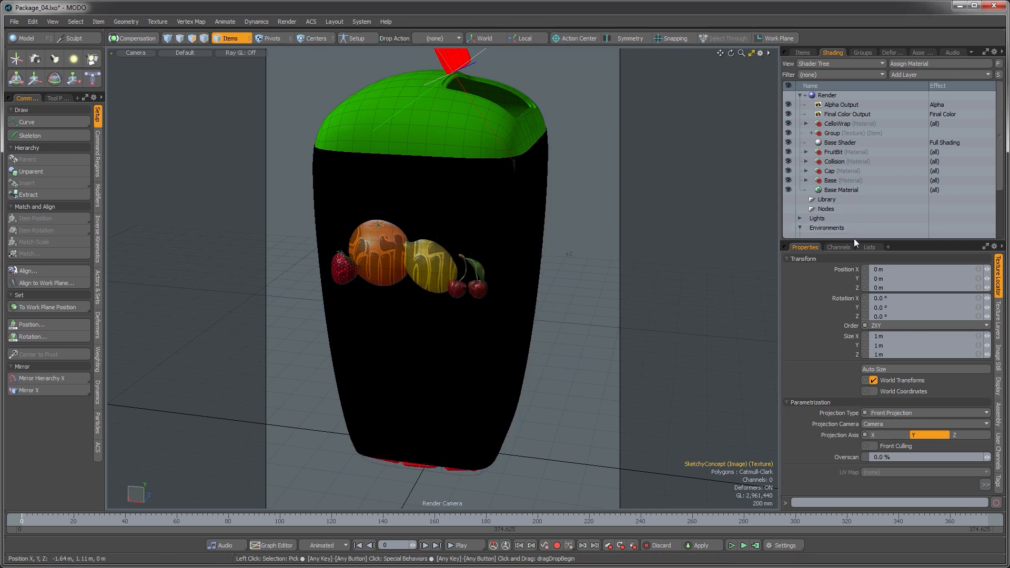
Step: Reposition the render camera to frame the package against the backdrop image
{"action": "left_click_drag", "start_coordinate": [855, 239], "coordinate": [855, 363]}
{"action": "left_click", "coordinate": [840, 238]}
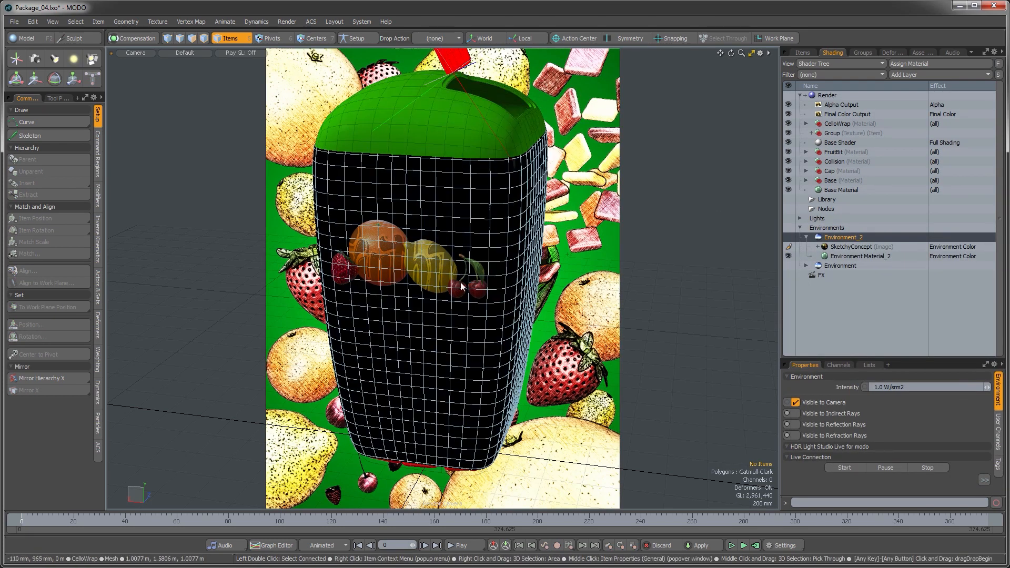
{"action": "left_click_drag", "start_coordinate": [500, 221], "coordinate": [436, 311], "text": "ctrl+alt"}
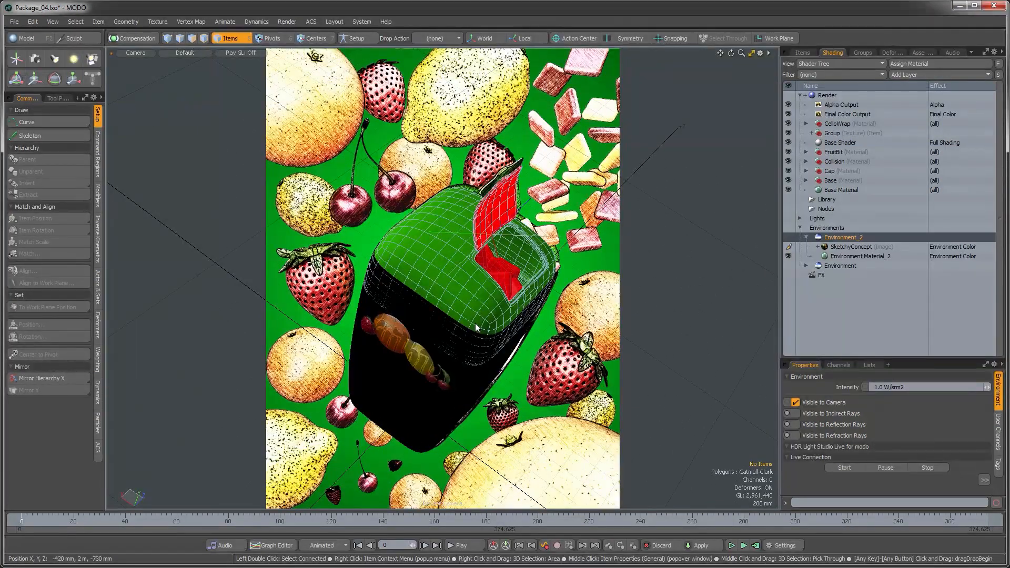
{"action": "mouse_move", "coordinate": [478, 338]}
{"action": "left_mouse_down", "text": "alt"}
{"action": "mouse_move", "coordinate": [461, 333]}
{"action": "mouse_move", "coordinate": [466, 352]}
{"action": "mouse_move", "coordinate": [481, 352]}
{"action": "left_mouse_up", "text": "alt"}
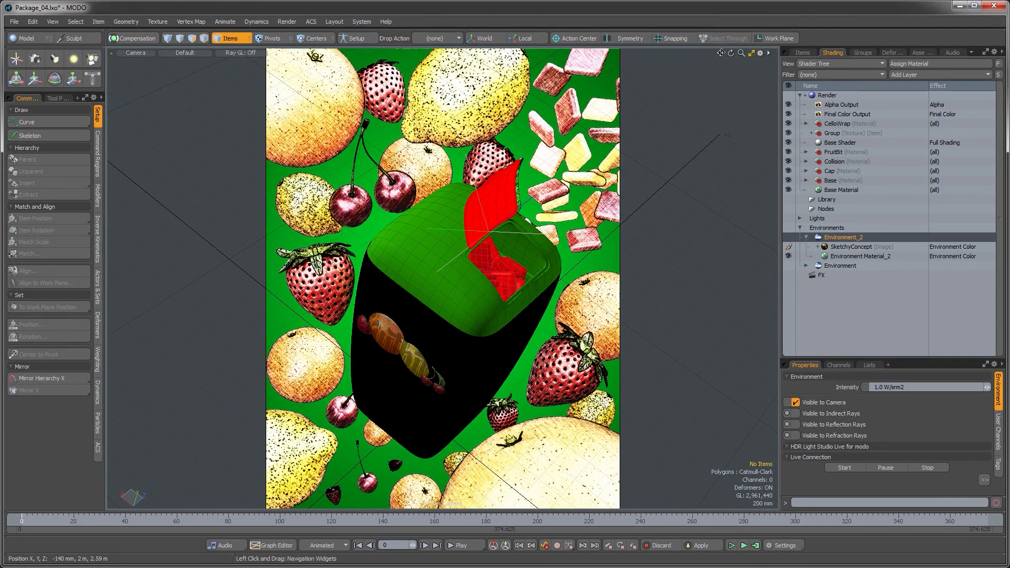
{"action": "left_click_drag", "start_coordinate": [378, 300], "coordinate": [420, 335], "text": "alt+shift"}
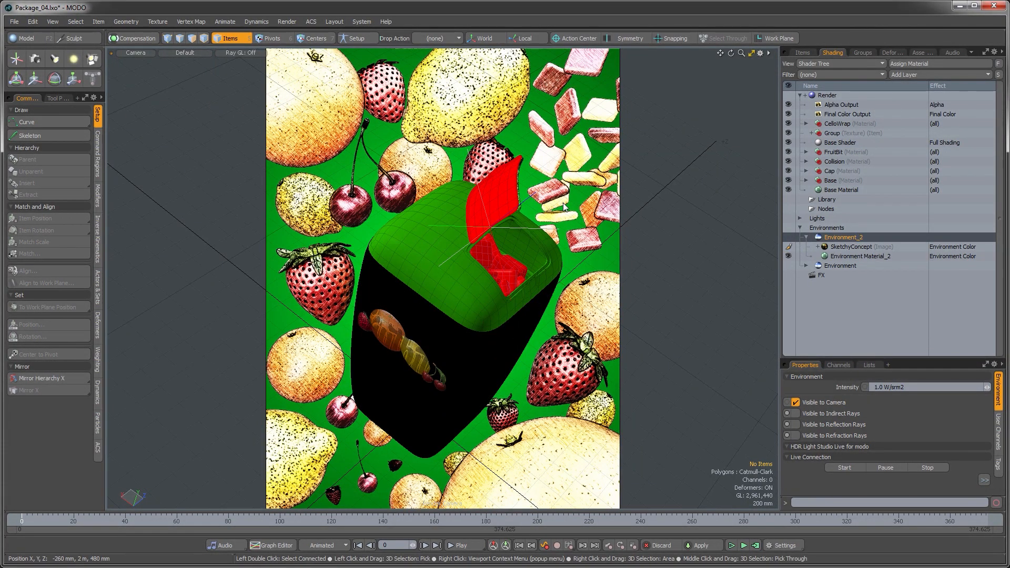
Step: Hide the backdrop image layer and open a render preview window beside the viewport
{"action": "left_click", "coordinate": [790, 246]}
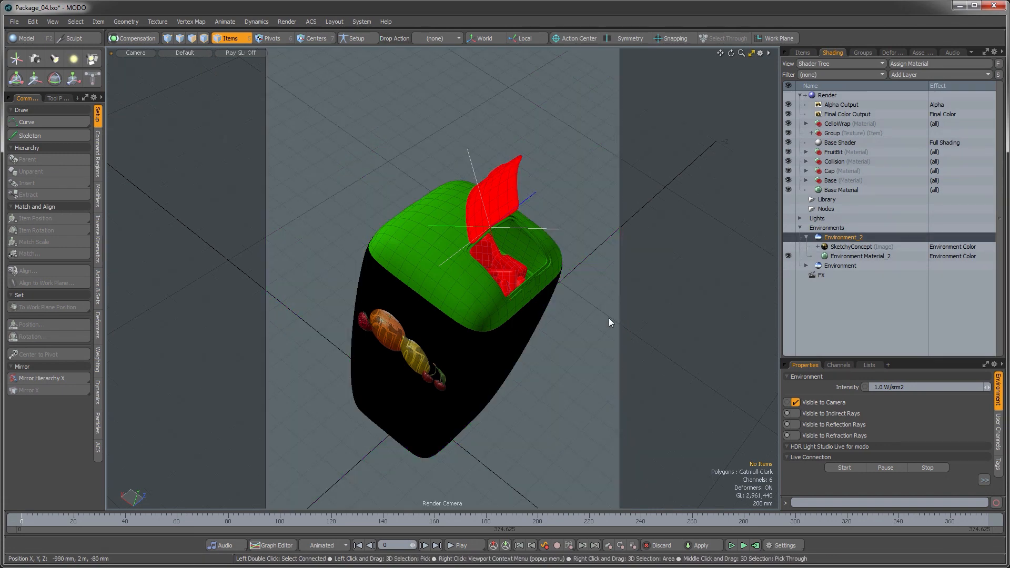
{"action": "key", "text": "F8"}
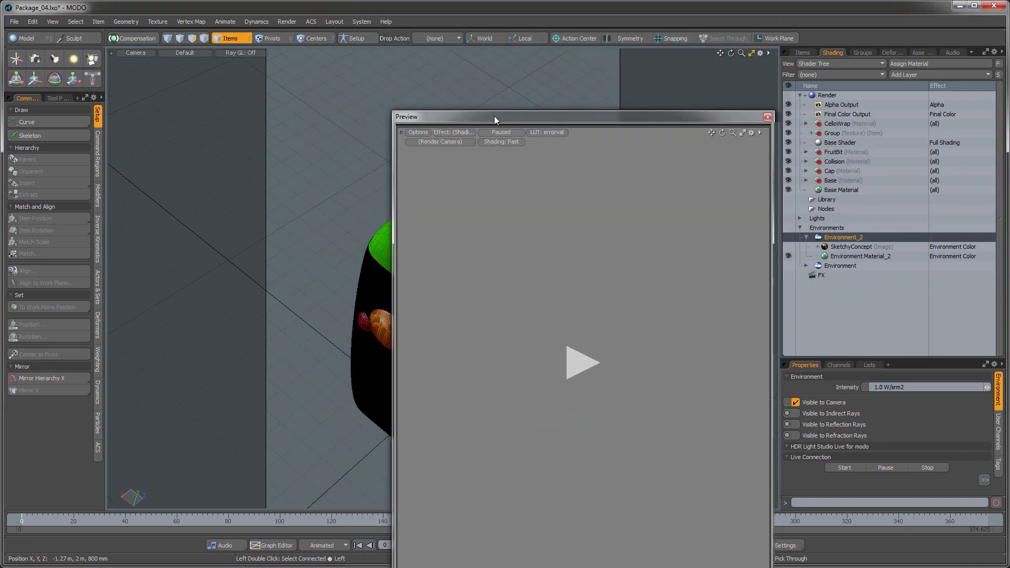
{"action": "left_click_drag", "start_coordinate": [494, 116], "coordinate": [470, 36]}
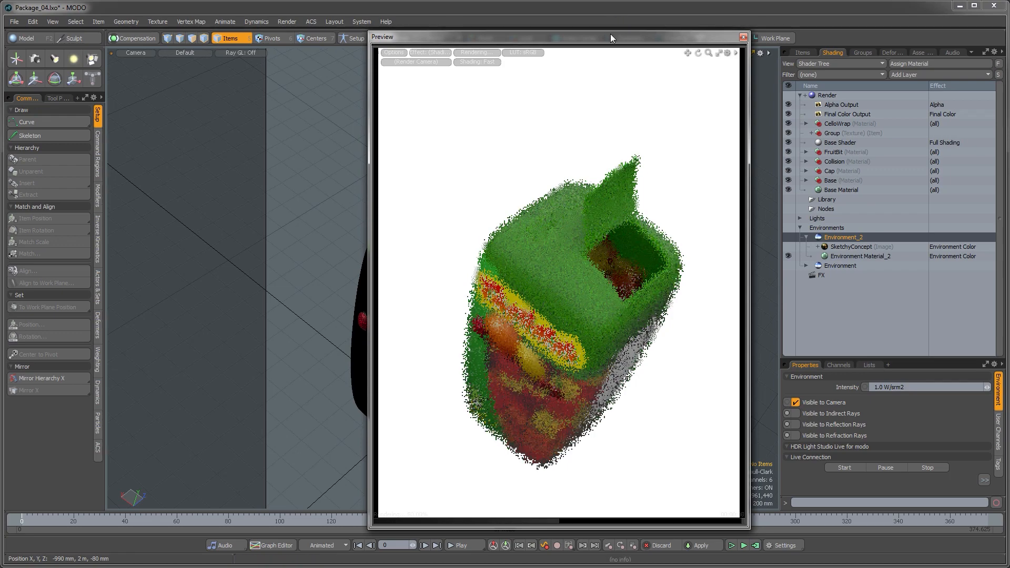
{"action": "left_click_drag", "start_coordinate": [610, 37], "coordinate": [487, 37]}
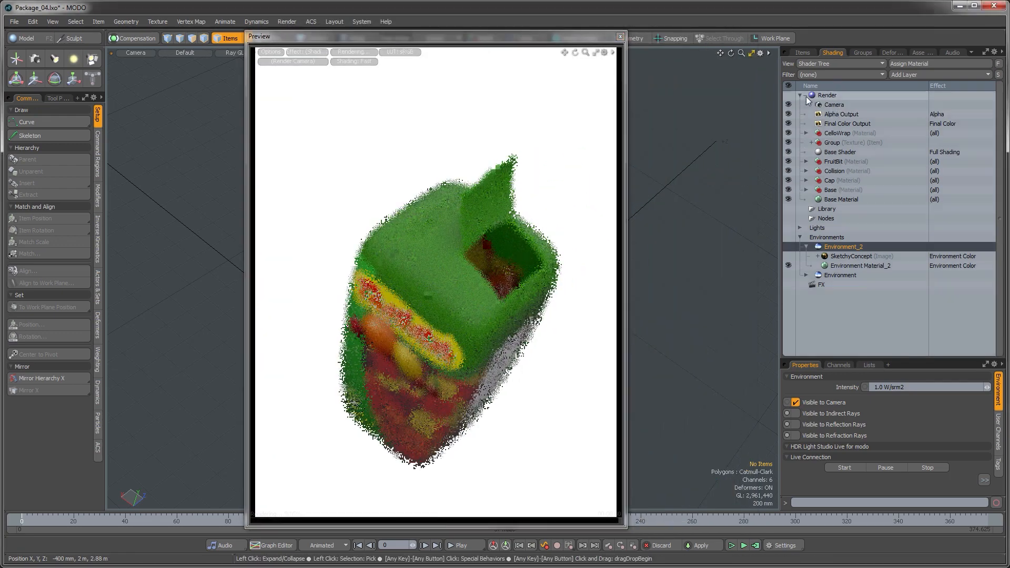
Step: Make the scene lights visible so they light the preview render
{"action": "left_click", "coordinate": [836, 104]}
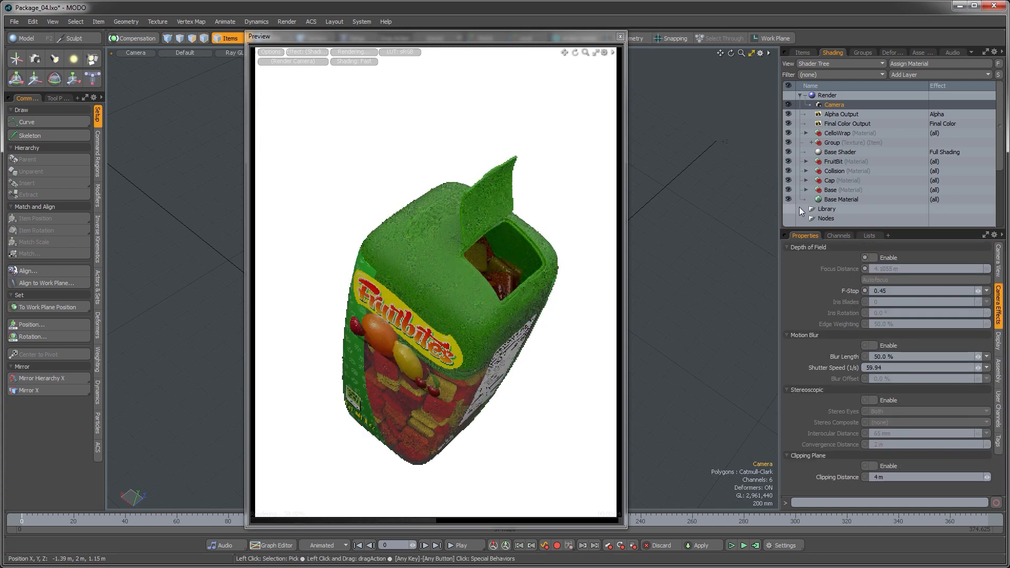
{"action": "left_click", "coordinate": [805, 53]}
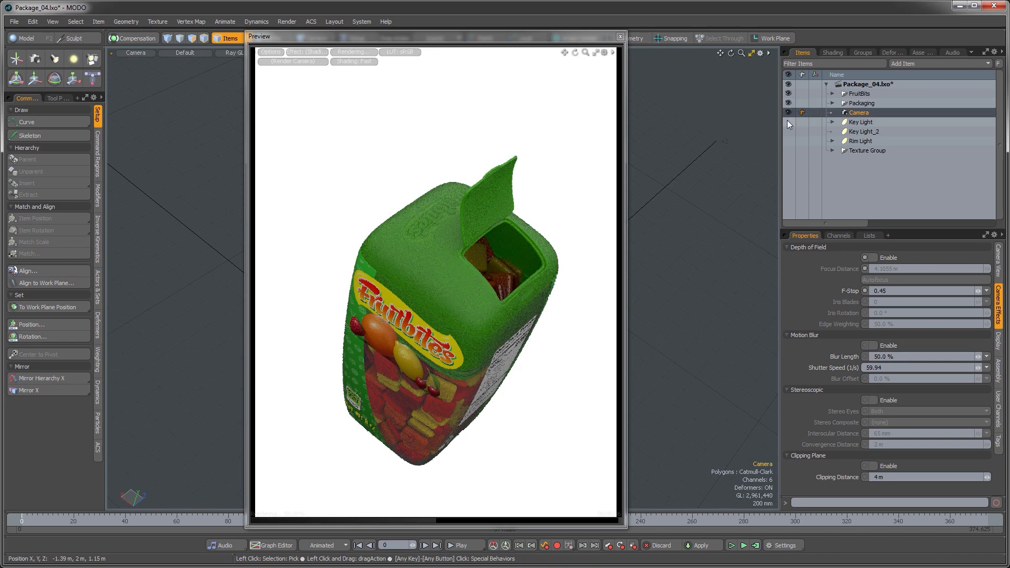
{"action": "left_click", "coordinate": [788, 122]}
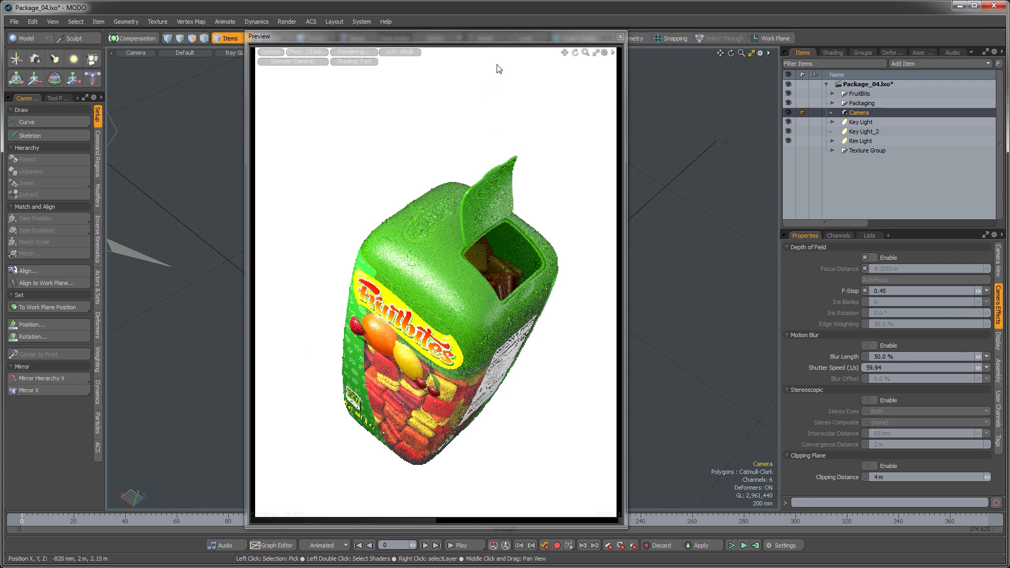
Step: Add a Gradient texture layer to Environment_2, placing it above the SketchyConcept image
{"action": "left_click_drag", "start_coordinate": [490, 36], "coordinate": [475, 37]}
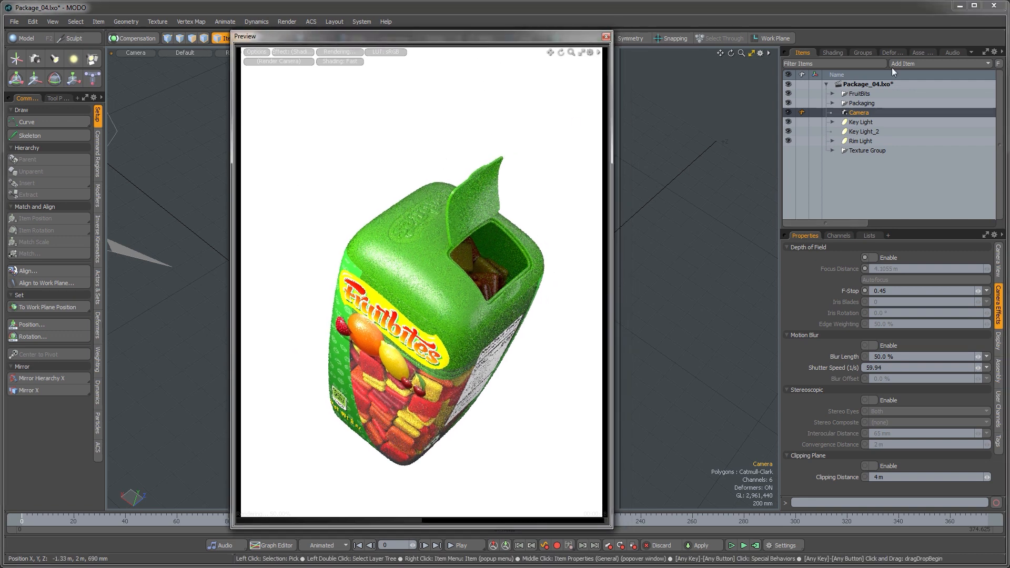
{"action": "left_click", "coordinate": [832, 53]}
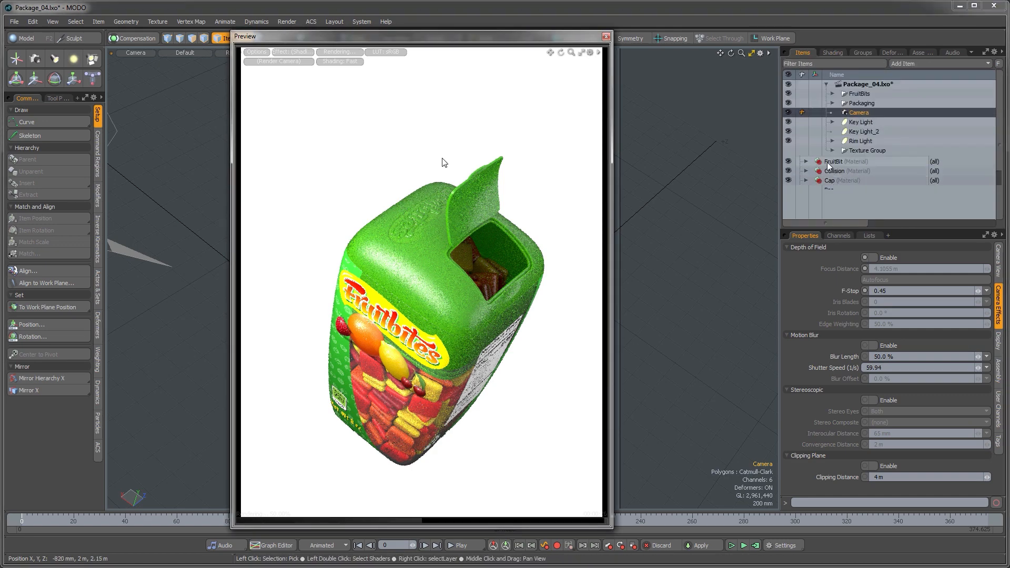
{"action": "scroll", "coordinate": [826, 164], "scroll_direction": "down", "scroll_amount": 3}
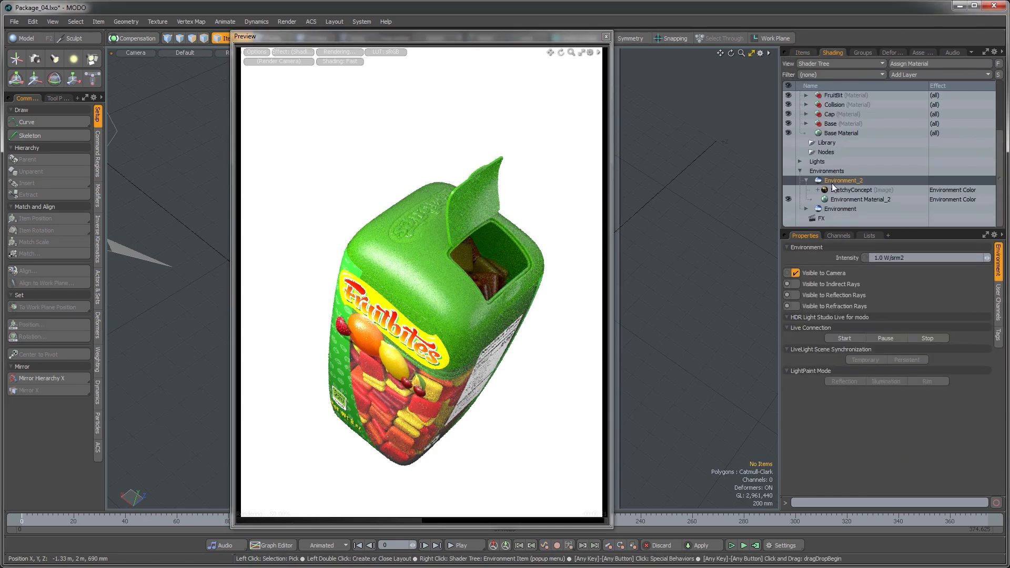
{"action": "left_click", "coordinate": [832, 183]}
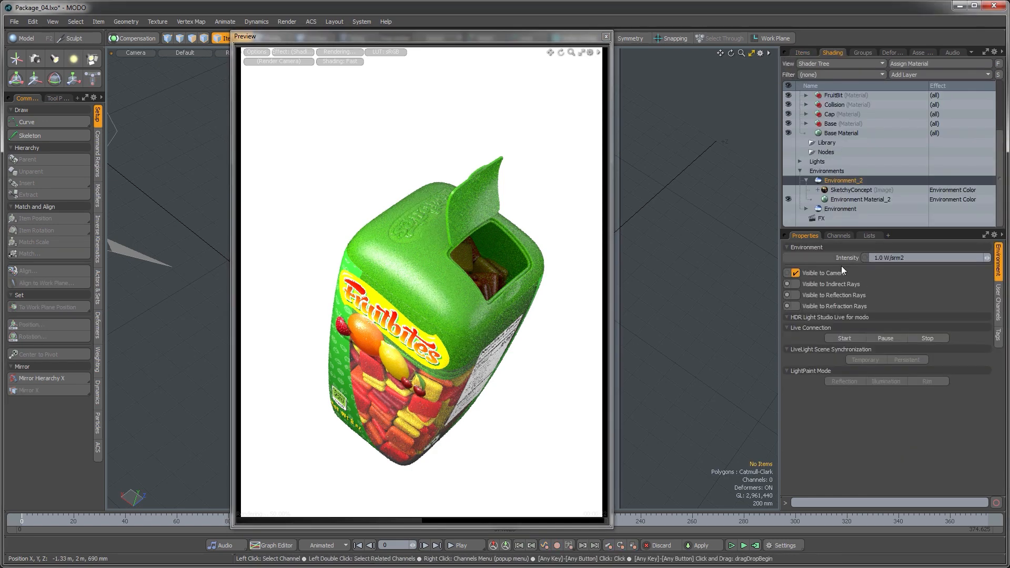
{"action": "left_click", "coordinate": [922, 75]}
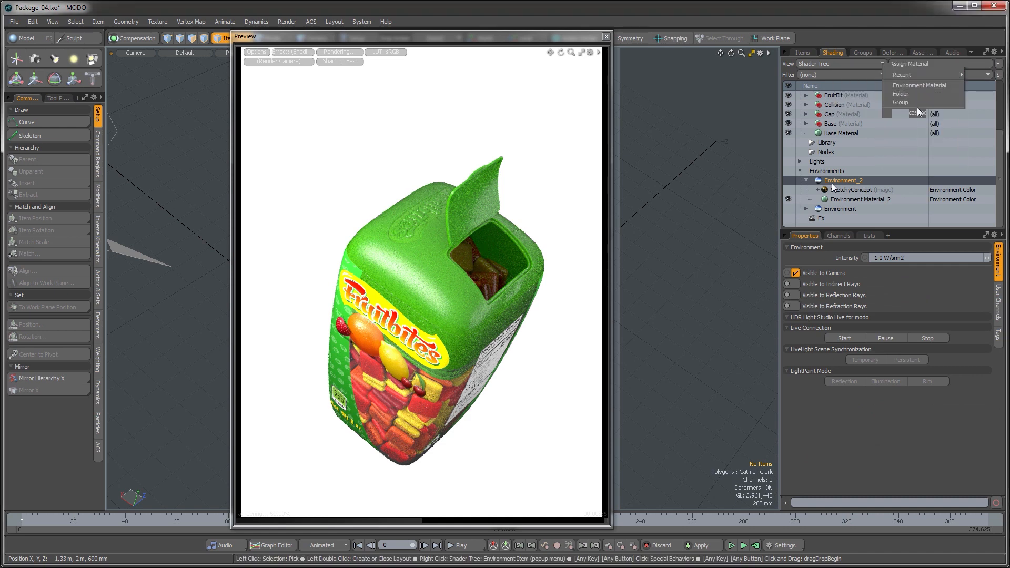
{"action": "mouse_move", "coordinate": [910, 130]}
{"action": "left_click", "coordinate": [839, 140]}
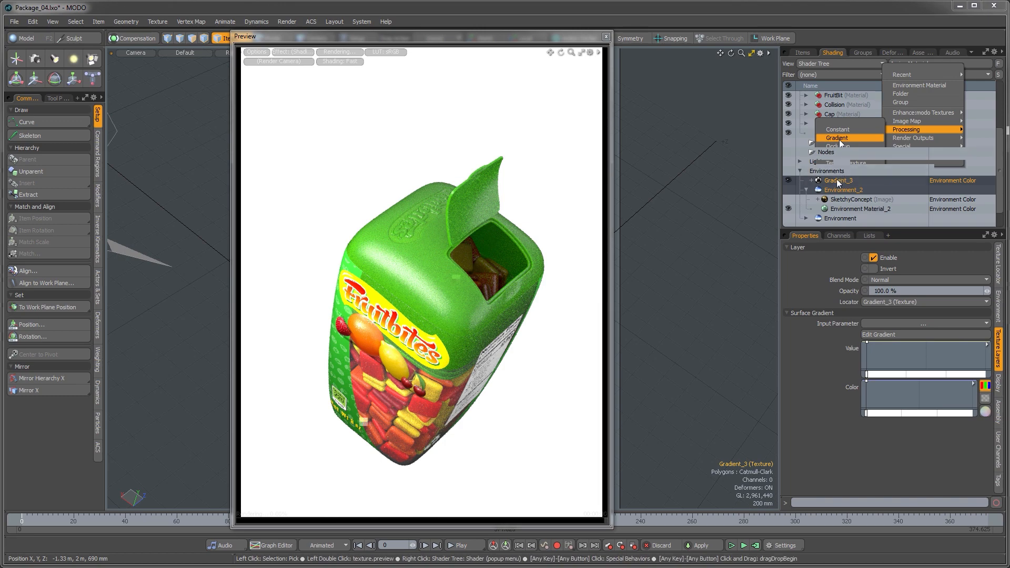
{"action": "left_click", "coordinate": [834, 181]}
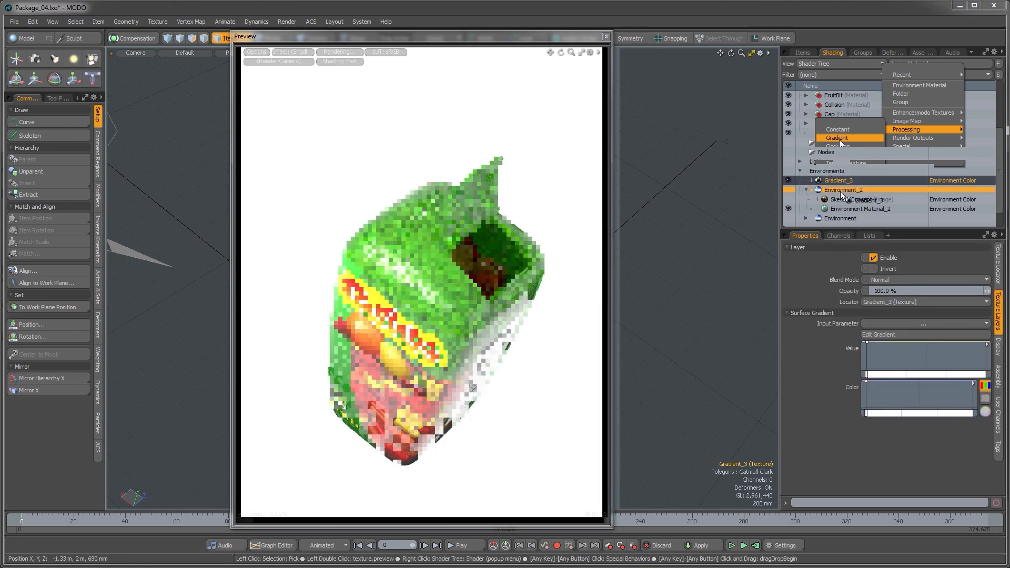
{"action": "left_click_drag", "start_coordinate": [844, 199], "coordinate": [844, 195]}
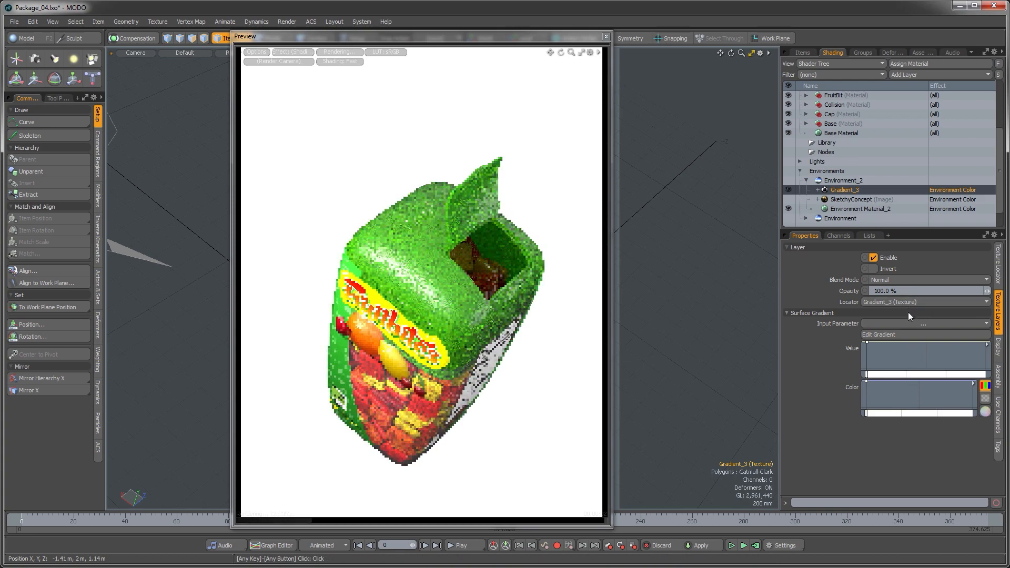
{"action": "left_click", "coordinate": [902, 324]}
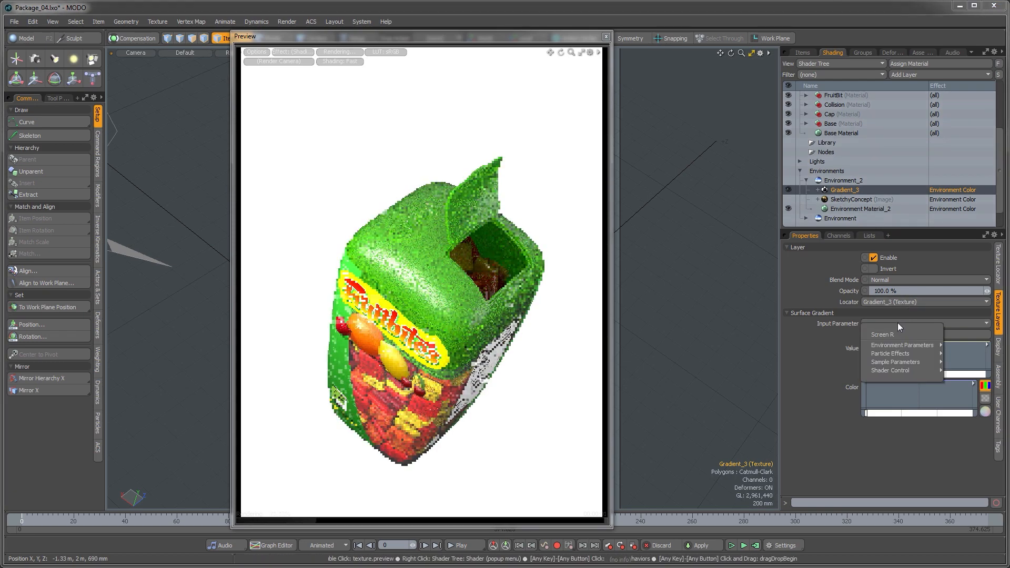
{"action": "left_click", "coordinate": [898, 293]}
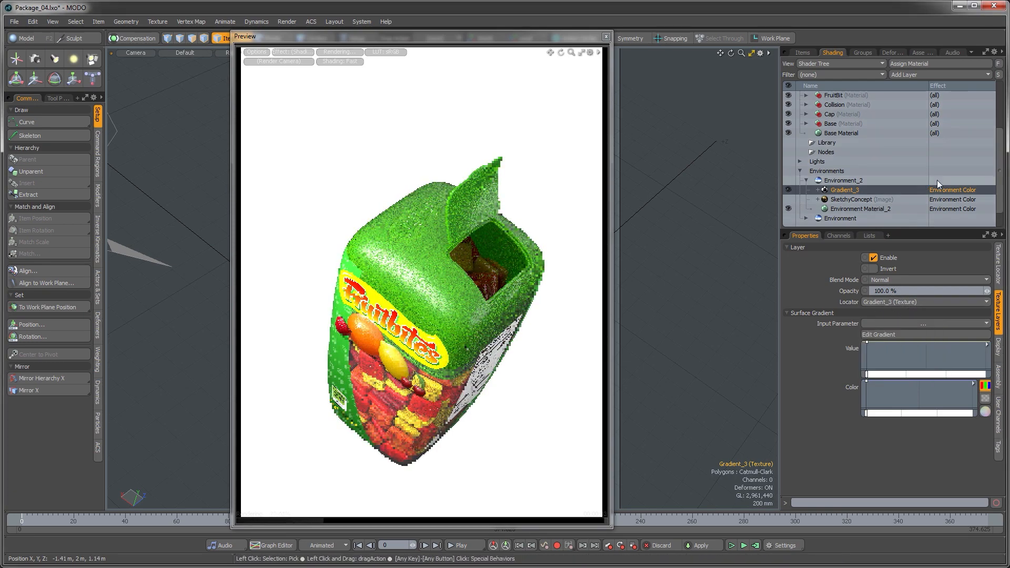
{"action": "left_click", "coordinate": [902, 324]}
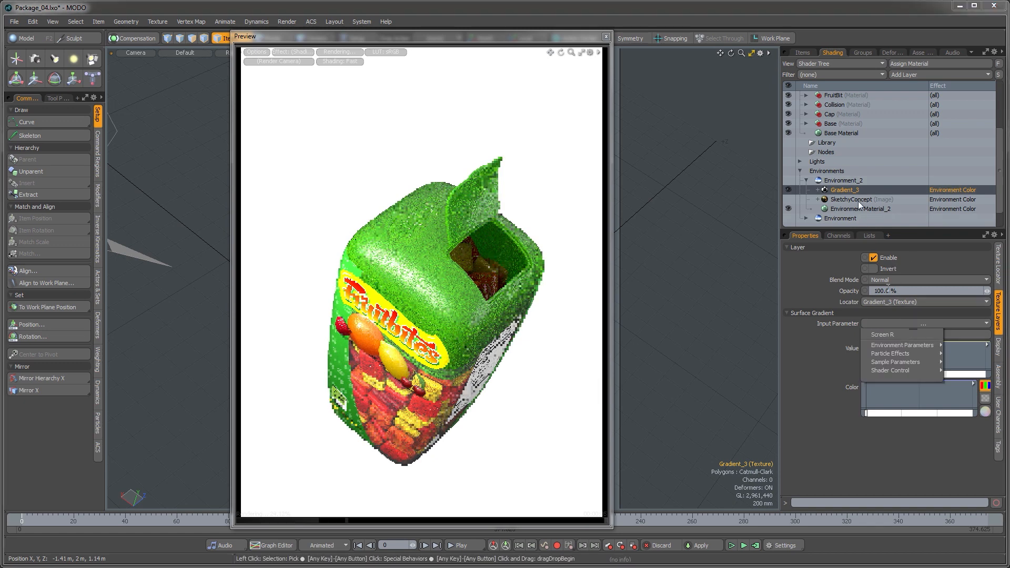
{"action": "left_click", "coordinate": [840, 181]}
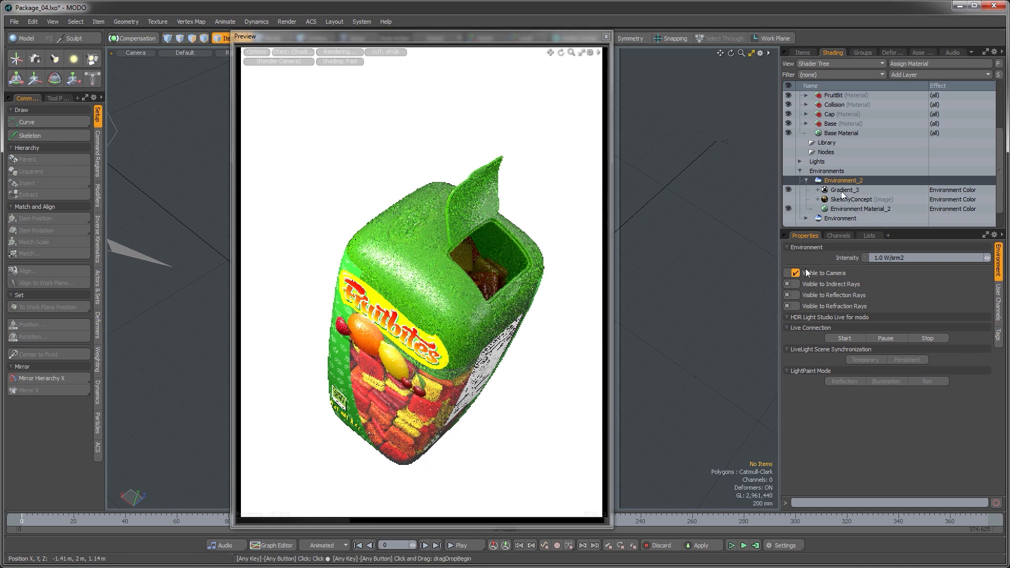
Step: Add a gradient color key and set it to a medium green (hex 239611)
{"action": "left_click", "coordinate": [906, 190]}
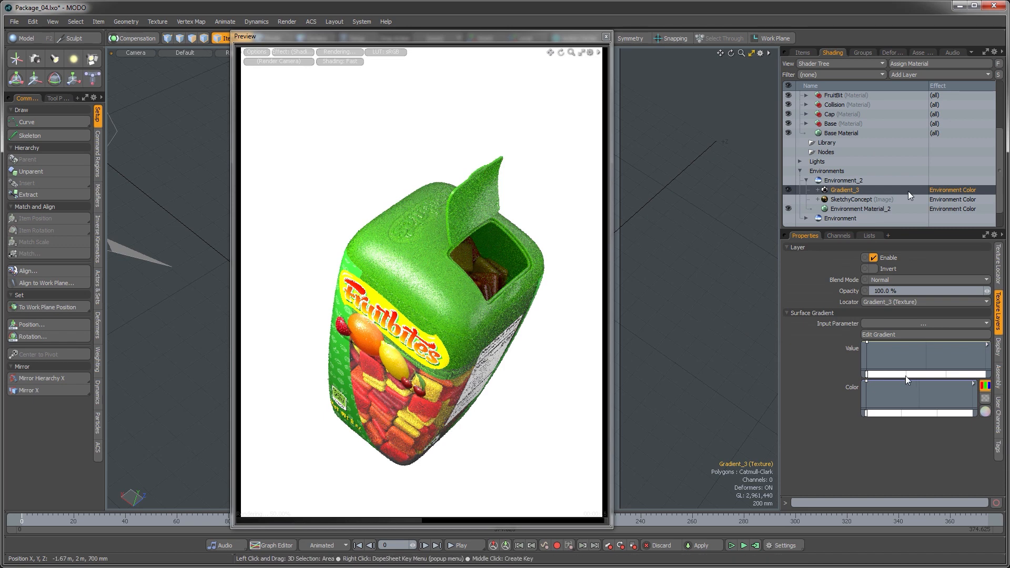
{"action": "left_click", "coordinate": [866, 413]}
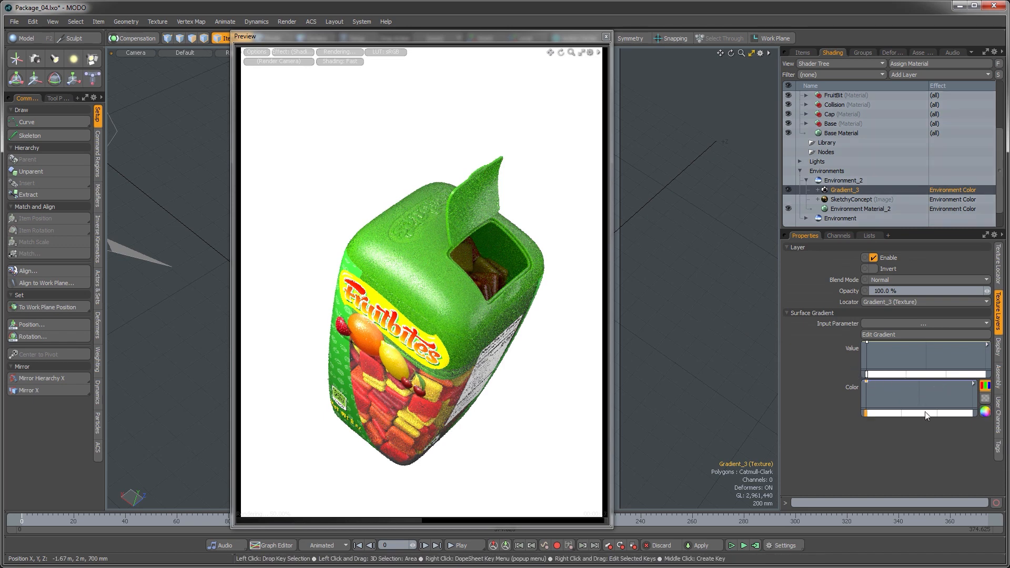
{"action": "left_click", "coordinate": [985, 412]}
{"action": "mouse_move", "coordinate": [771, 180]}
{"action": "left_mouse_down"}
{"action": "mouse_move", "coordinate": [774, 153]}
{"action": "mouse_move", "coordinate": [748, 114]}
{"action": "mouse_move", "coordinate": [734, 131]}
{"action": "mouse_move", "coordinate": [748, 123]}
{"action": "left_mouse_up"}
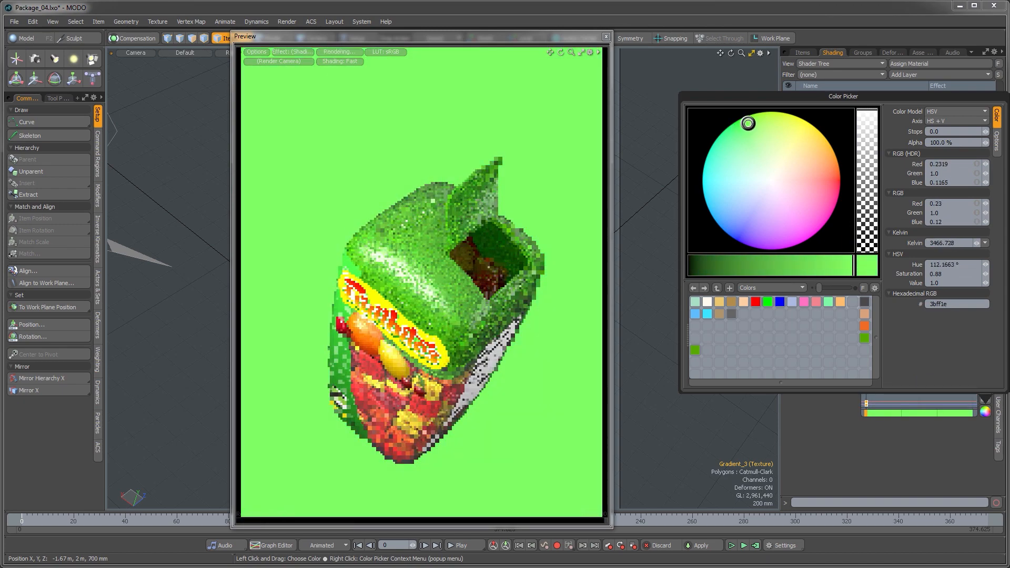
{"action": "left_click_drag", "start_coordinate": [842, 266], "coordinate": [786, 263]}
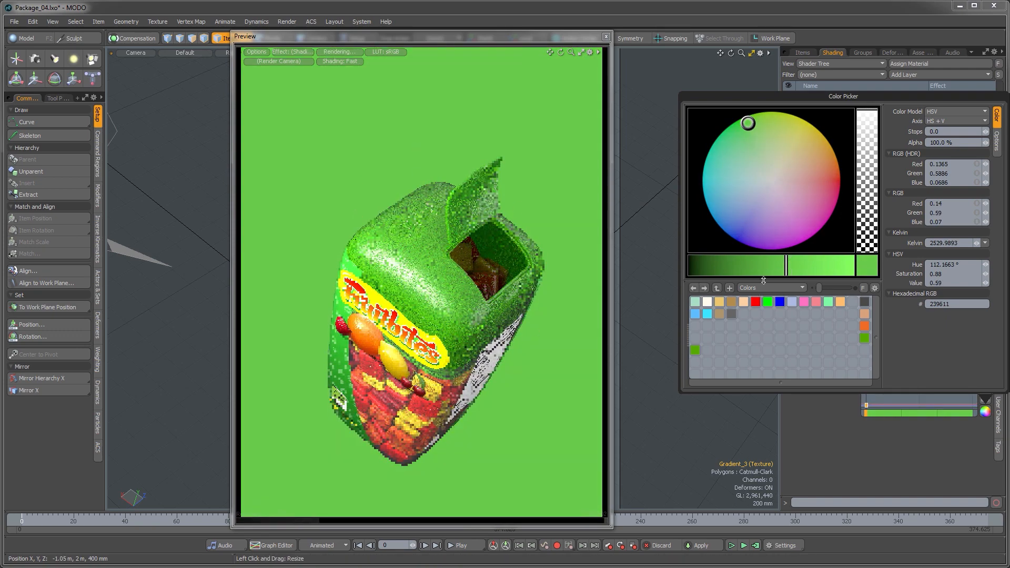
{"action": "left_click", "coordinate": [935, 427]}
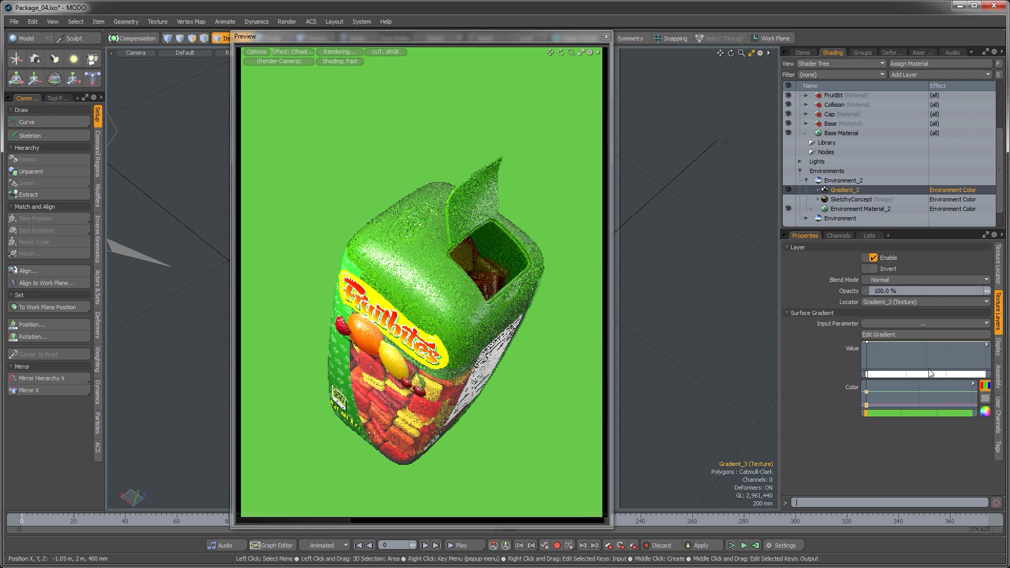
Step: Add a second gradient color key and set it to a darker green
{"action": "left_click", "coordinate": [958, 393]}
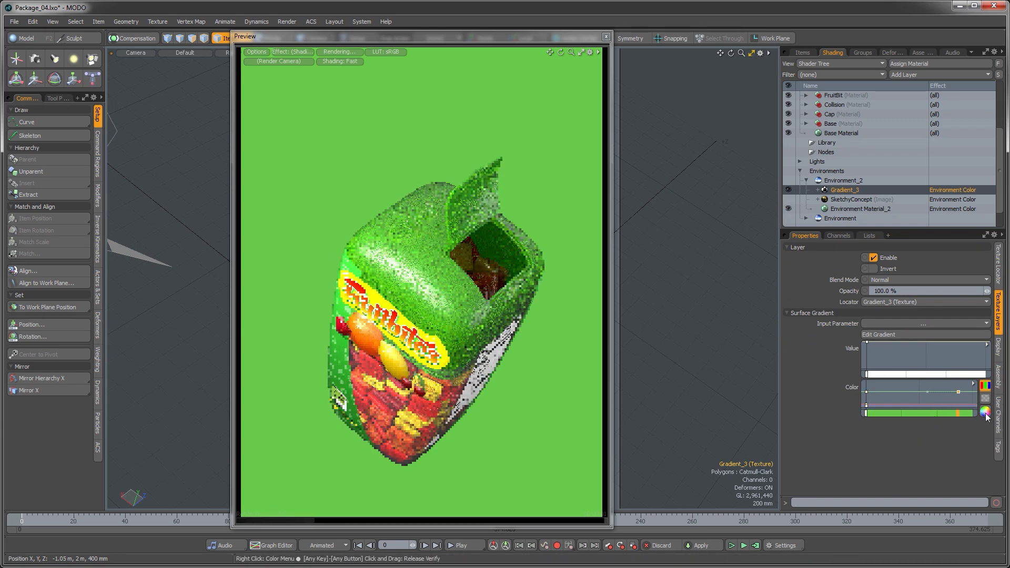
{"action": "left_click", "coordinate": [985, 413]}
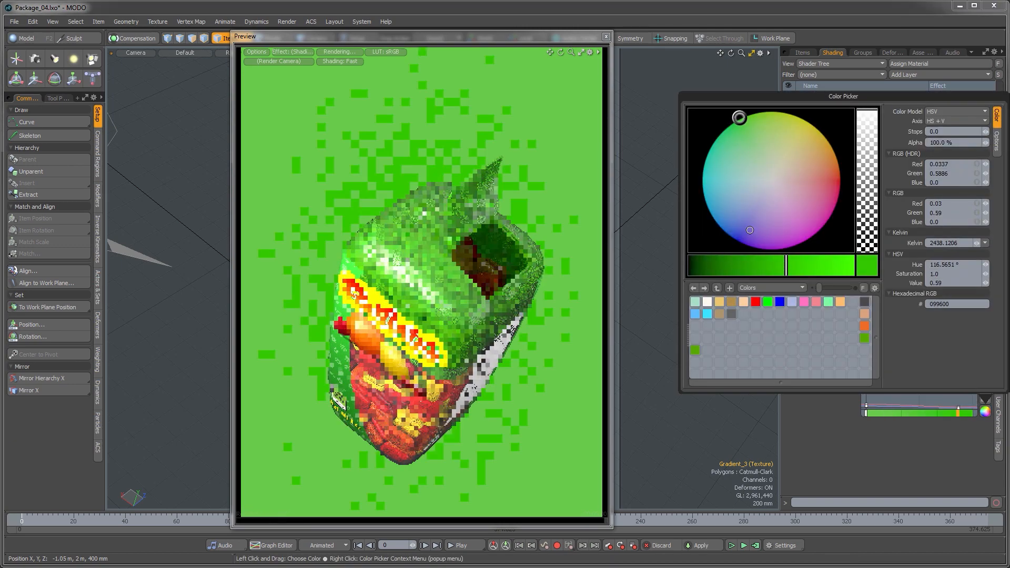
{"action": "left_click_drag", "start_coordinate": [751, 265], "coordinate": [708, 266]}
{"action": "left_click", "coordinate": [879, 458]}
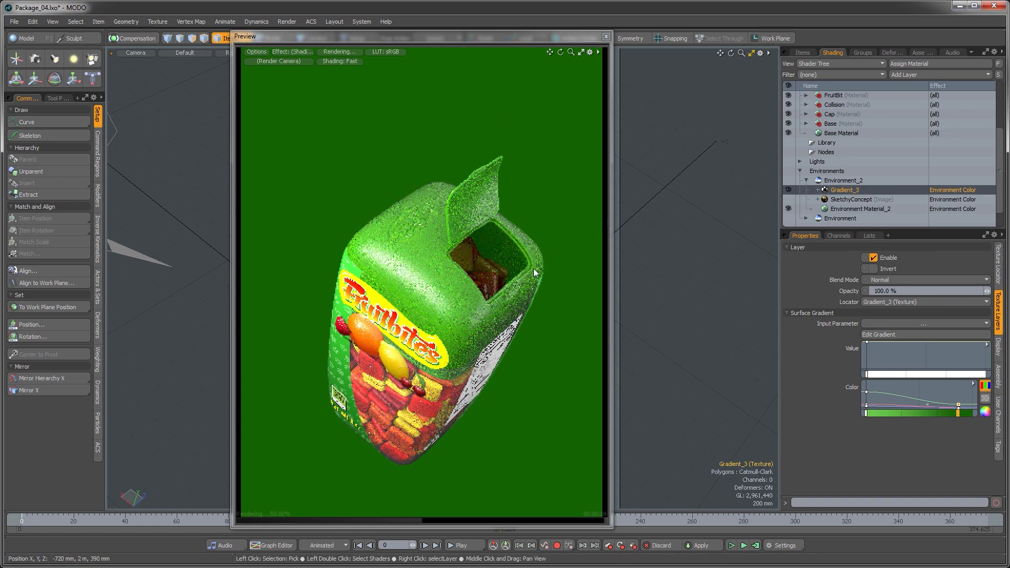
Step: Set the gradient's input parameter to Screen R under Sample Parameters
{"action": "left_click", "coordinate": [921, 324]}
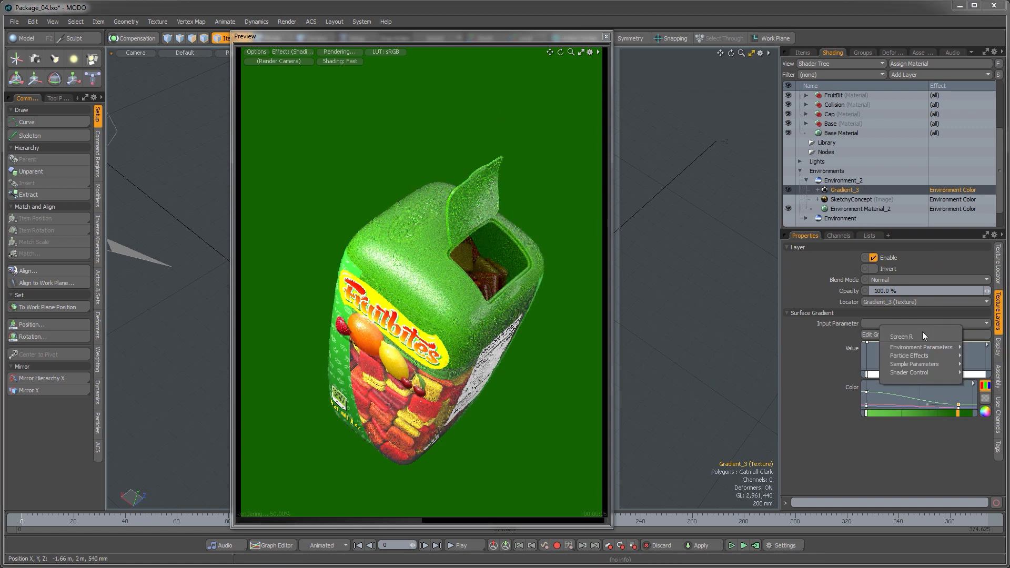
{"action": "mouse_move", "coordinate": [926, 364]}
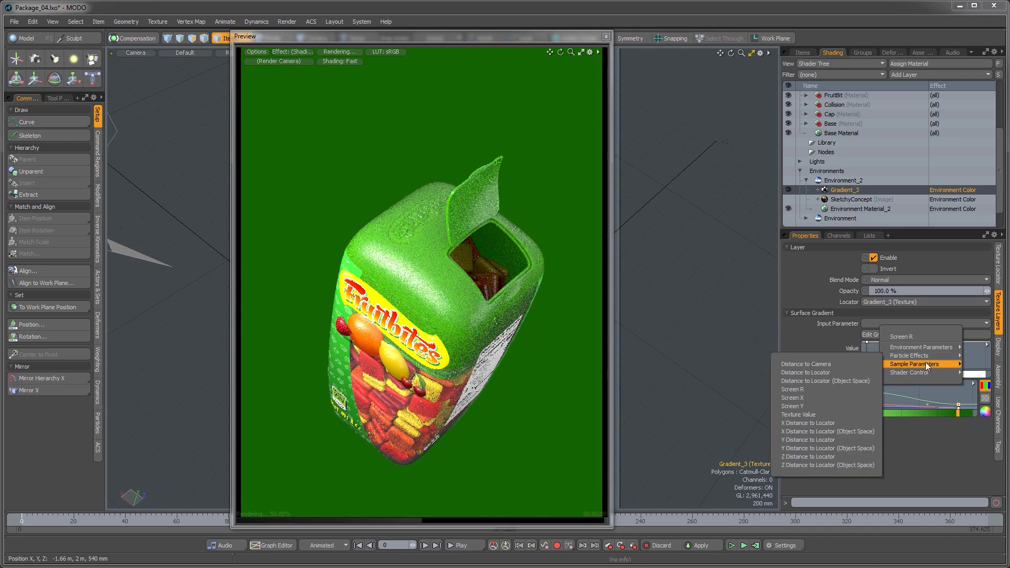
{"action": "left_click", "coordinate": [804, 389]}
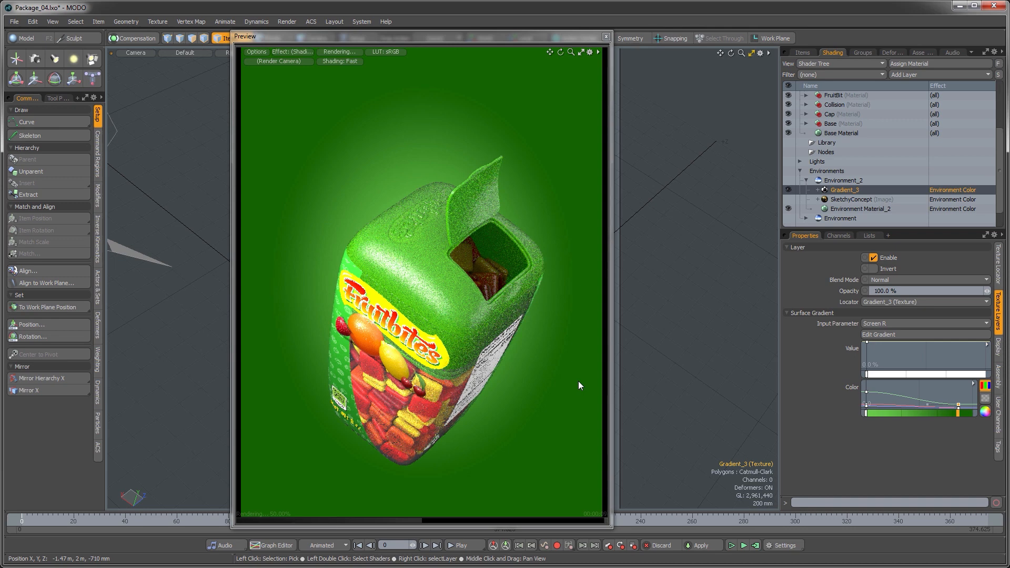
Step: In the Gradient Editor, move the darker green key to an input of about 1.515
{"action": "right_click", "coordinate": [974, 386]}
{"action": "left_click", "coordinate": [961, 383]}
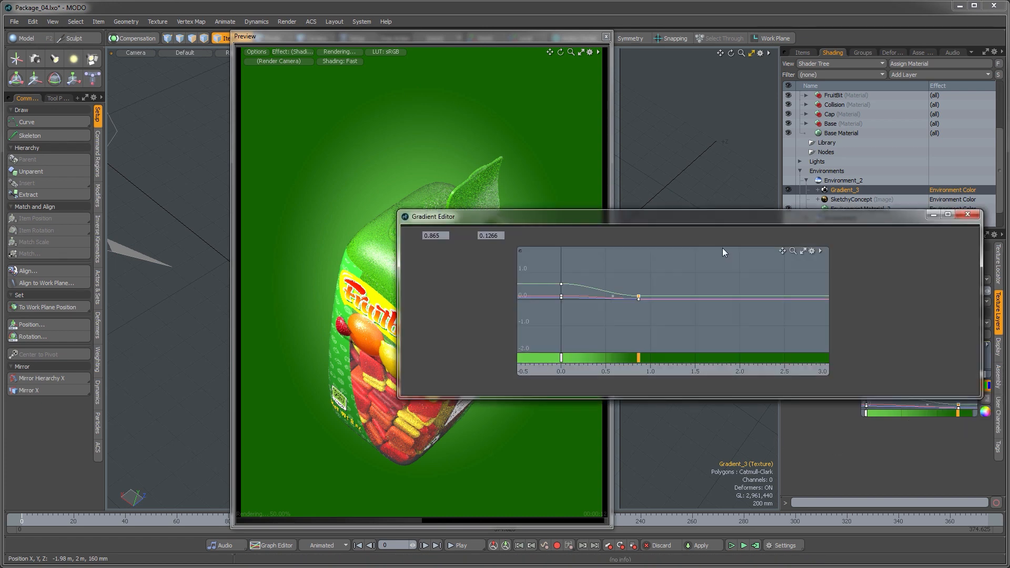
{"action": "left_click_drag", "start_coordinate": [684, 220], "coordinate": [733, 310]}
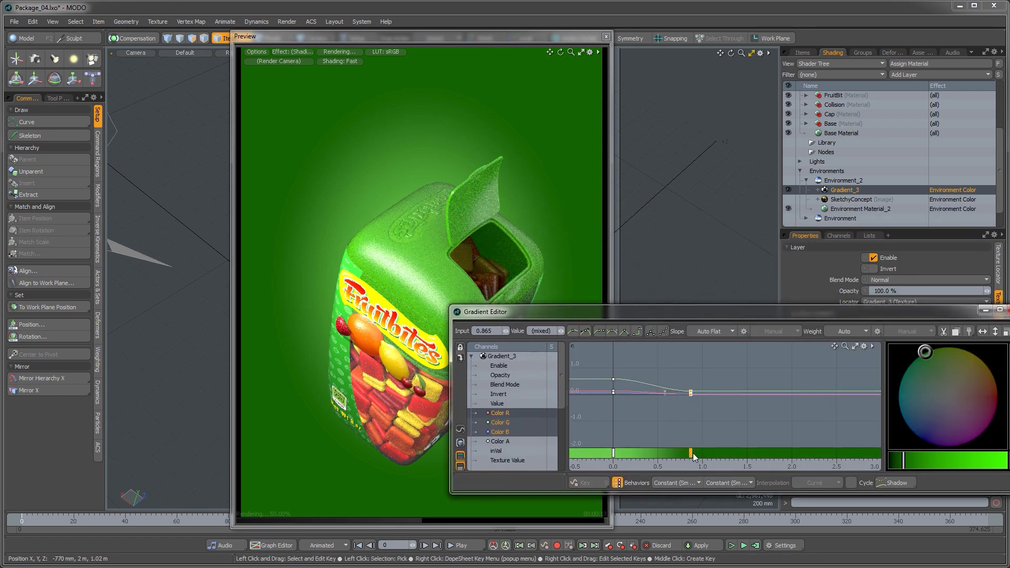
{"action": "left_click_drag", "start_coordinate": [691, 453], "coordinate": [749, 453]}
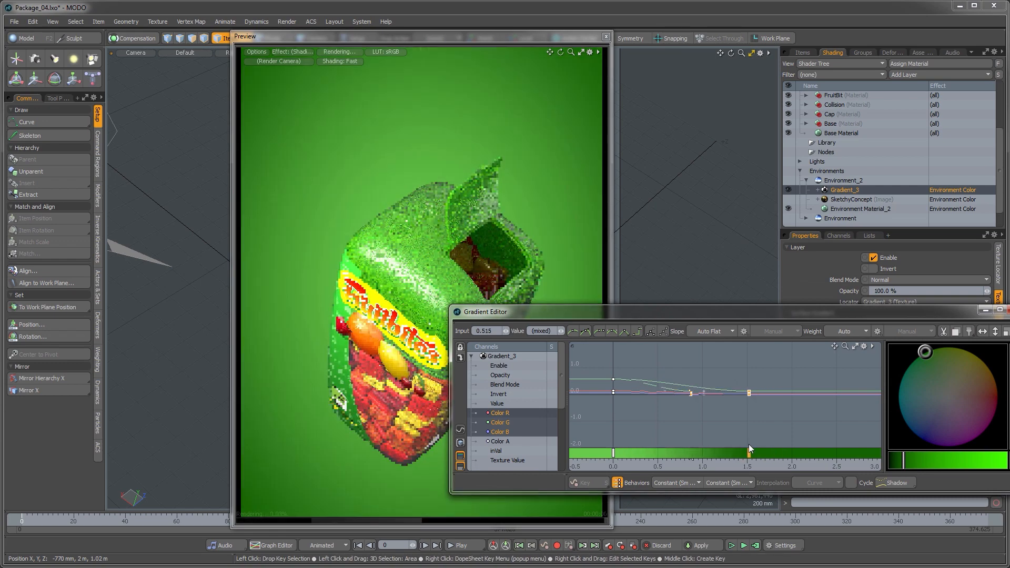
{"action": "left_click_drag", "start_coordinate": [660, 314], "coordinate": [717, 348]}
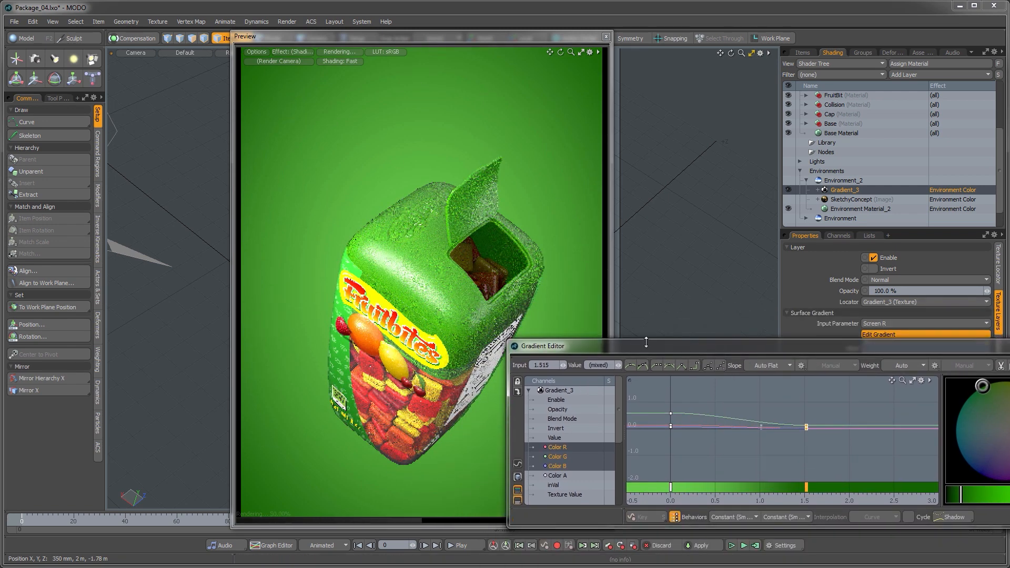
{"action": "left_click_drag", "start_coordinate": [651, 348], "coordinate": [427, 341]}
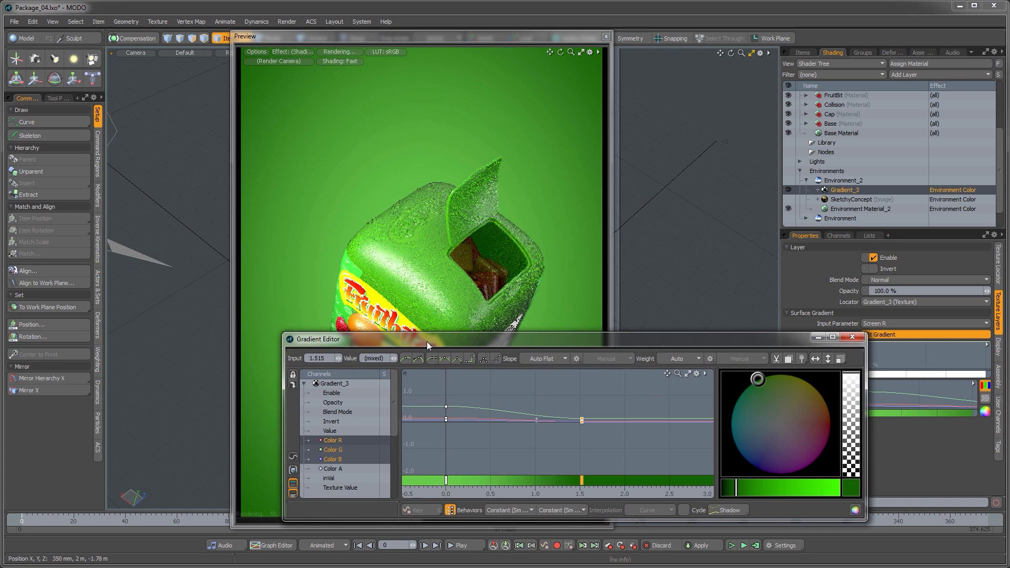
{"action": "left_click", "coordinate": [854, 337]}
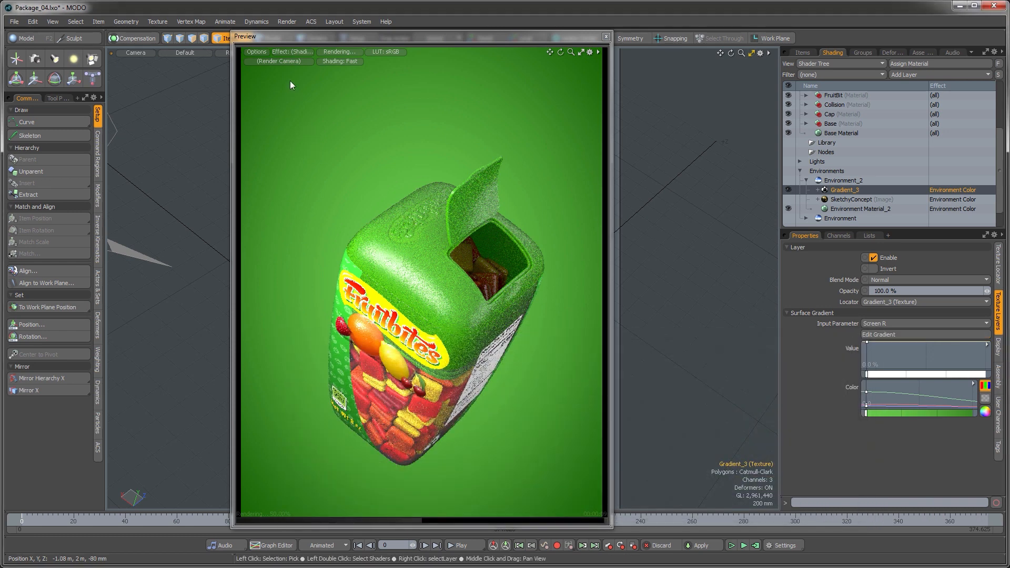
Step: Close the render preview, switch to the perspective view, and hide the scene lights
{"action": "left_click", "coordinate": [606, 36]}
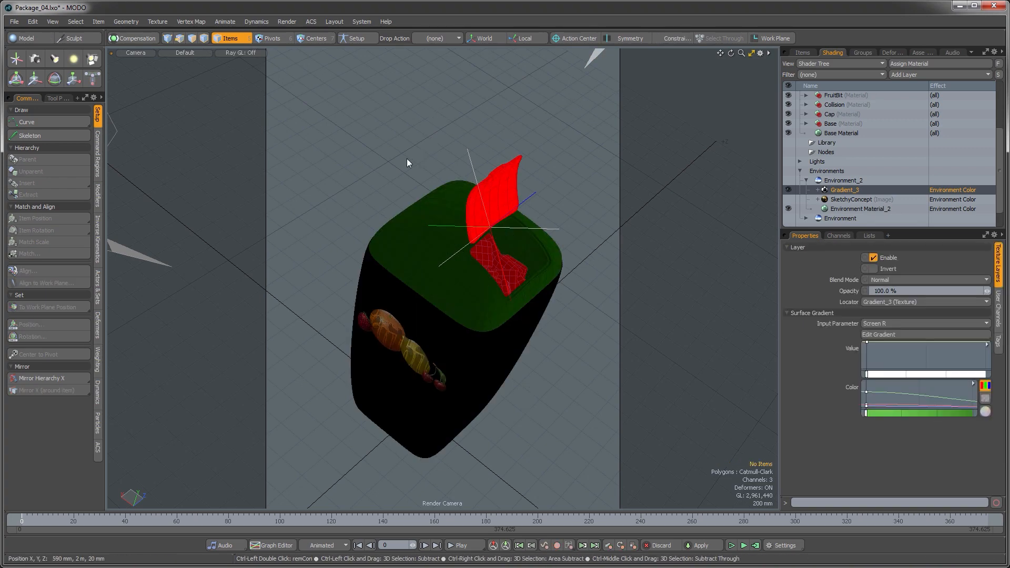
{"action": "key", "text": "ctrl+space"}
{"action": "left_click", "coordinate": [429, 145]}
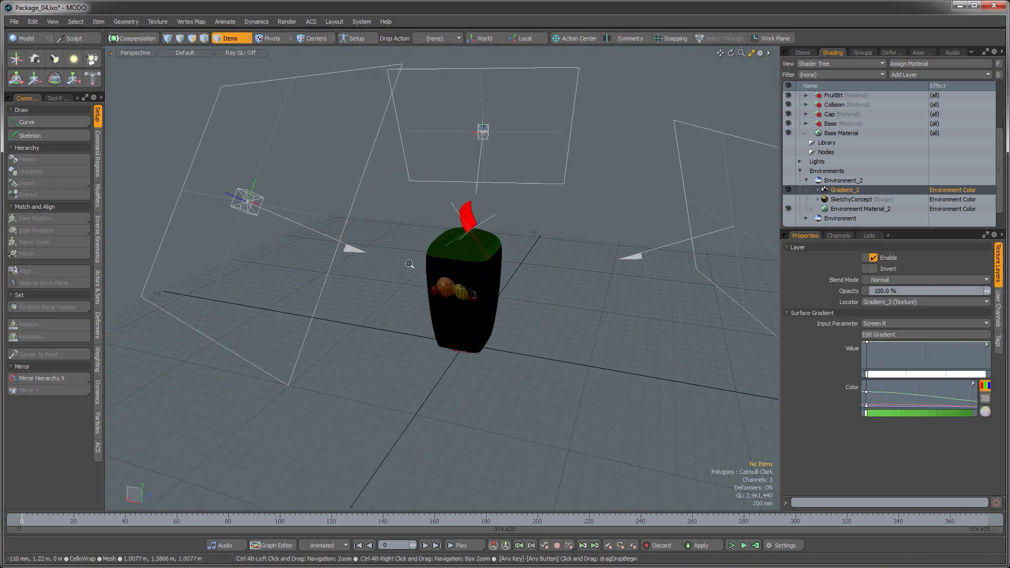
{"action": "left_click", "coordinate": [802, 53]}
{"action": "left_click", "coordinate": [789, 131]}
{"action": "left_click", "coordinate": [788, 140]}
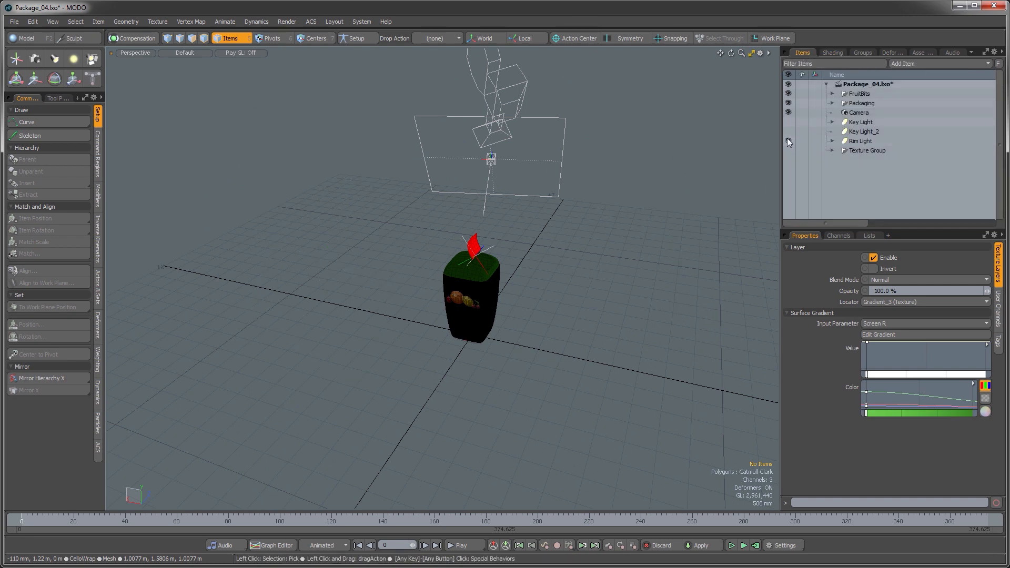
{"action": "left_click_drag", "start_coordinate": [750, 182], "coordinate": [631, 262], "text": "alt"}
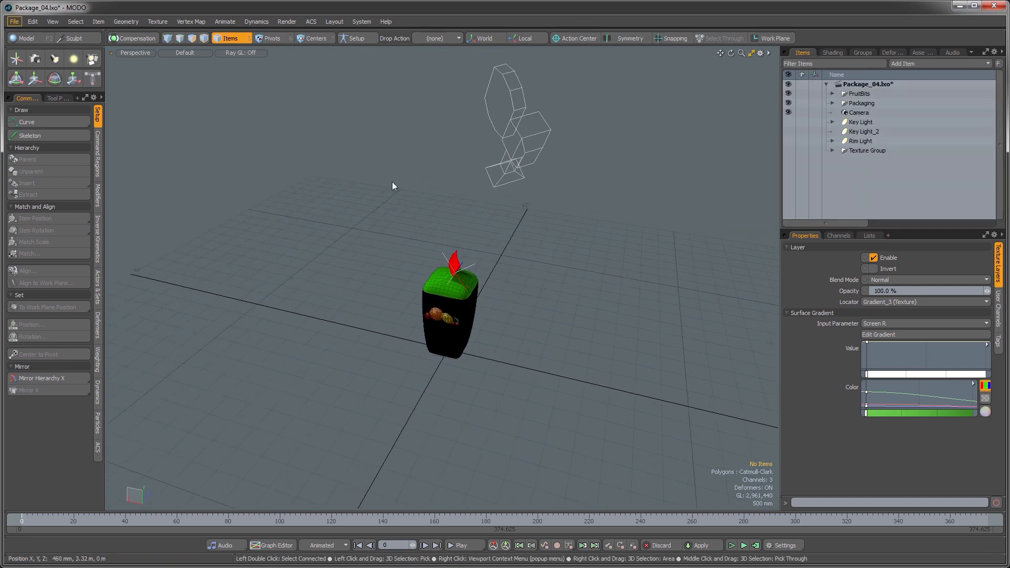
Step: Save the scene as Advert_Layout_01.lxo in the Video_15 folder, replacing the existing file
{"action": "left_click", "coordinate": [15, 21]}
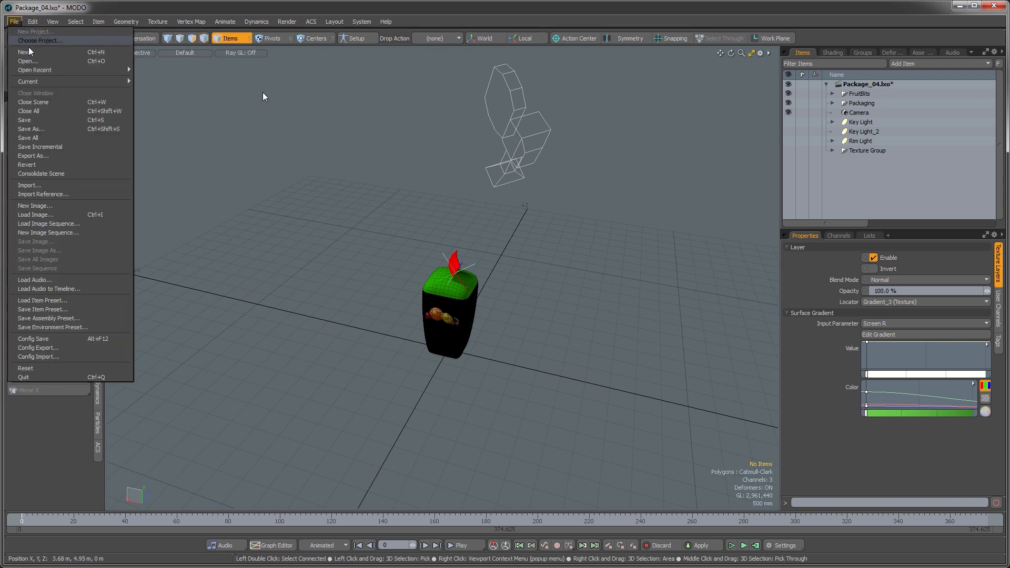
{"action": "left_click", "coordinate": [37, 129]}
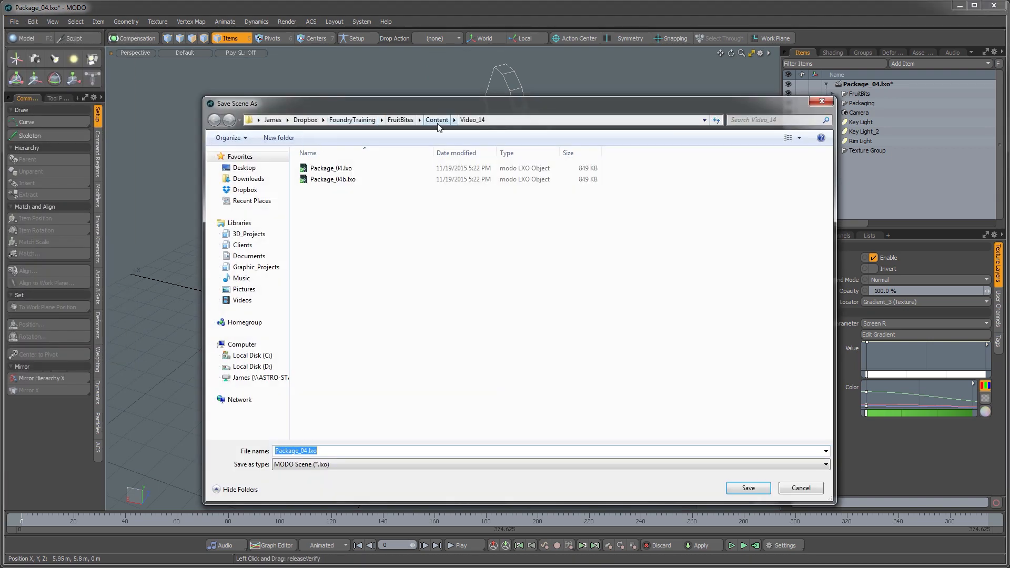
{"action": "left_click", "coordinate": [438, 124]}
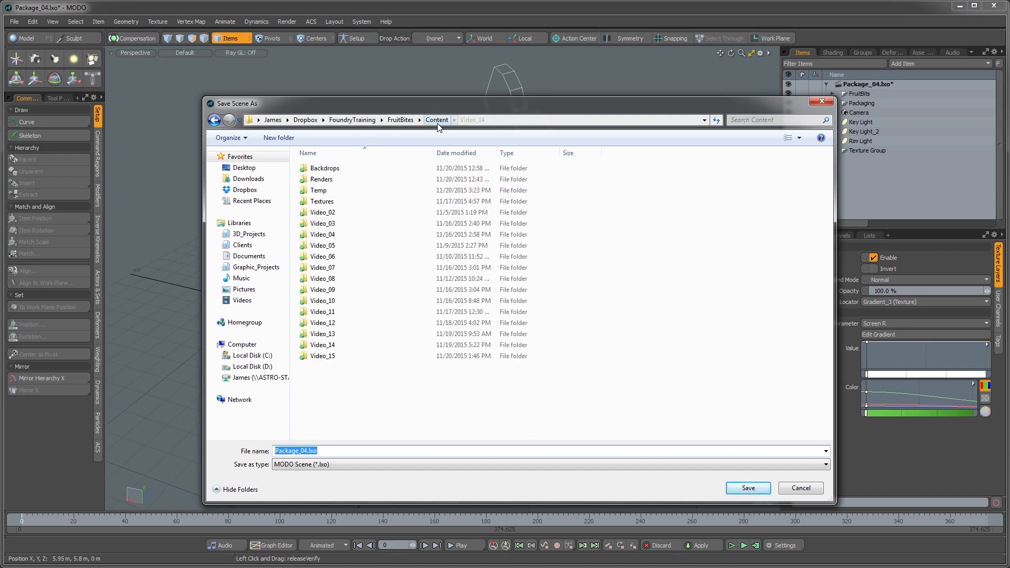
{"action": "double_click", "coordinate": [330, 356]}
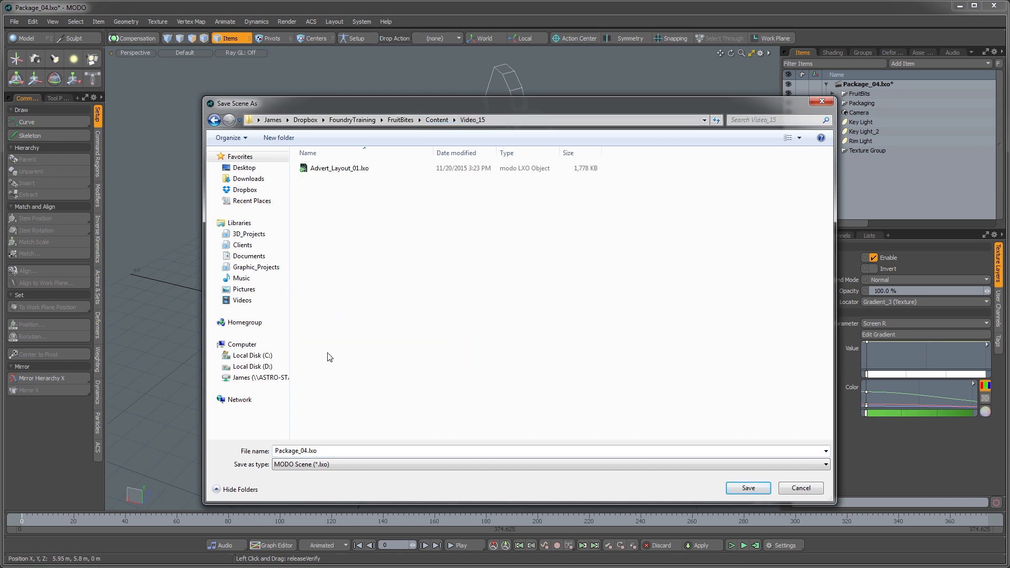
{"action": "left_click", "coordinate": [337, 171]}
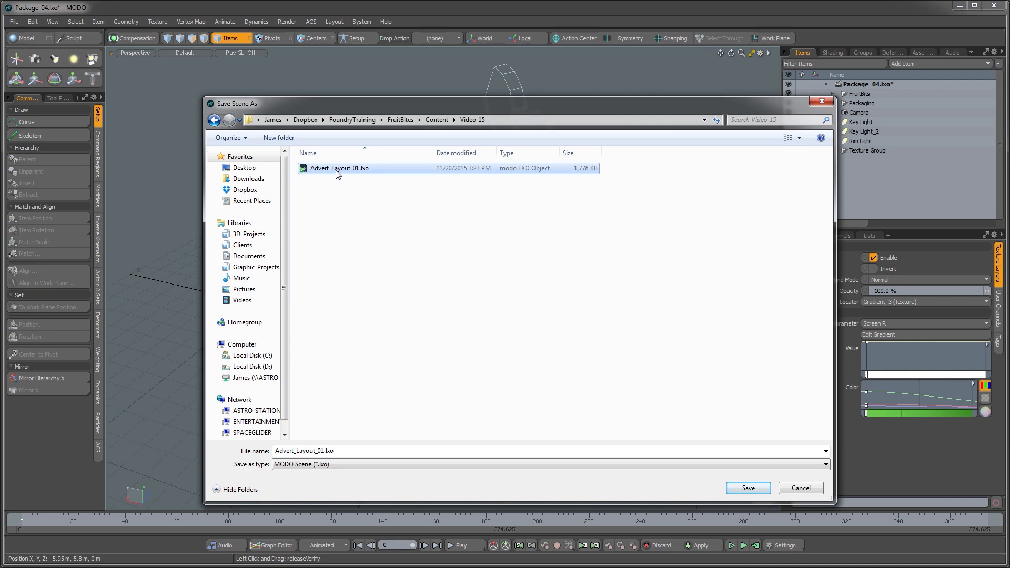
{"action": "left_click", "coordinate": [748, 488]}
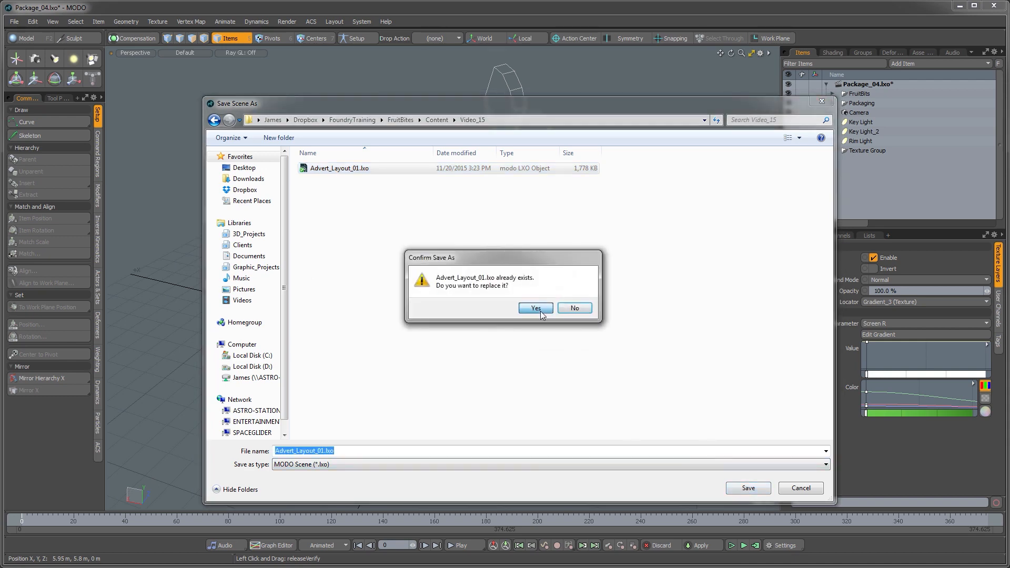
{"action": "left_click", "coordinate": [537, 309]}
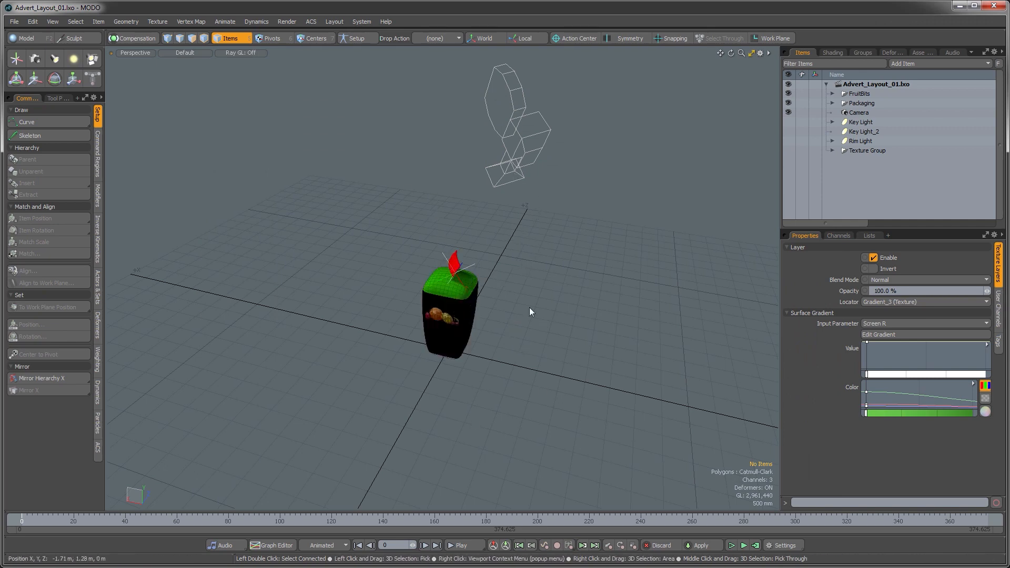
Step: Switch to the camera view and disable the Gradient_3 layer of Environment_2 in the Shader Tree
{"action": "left_click_drag", "start_coordinate": [544, 323], "coordinate": [497, 341], "text": "alt"}
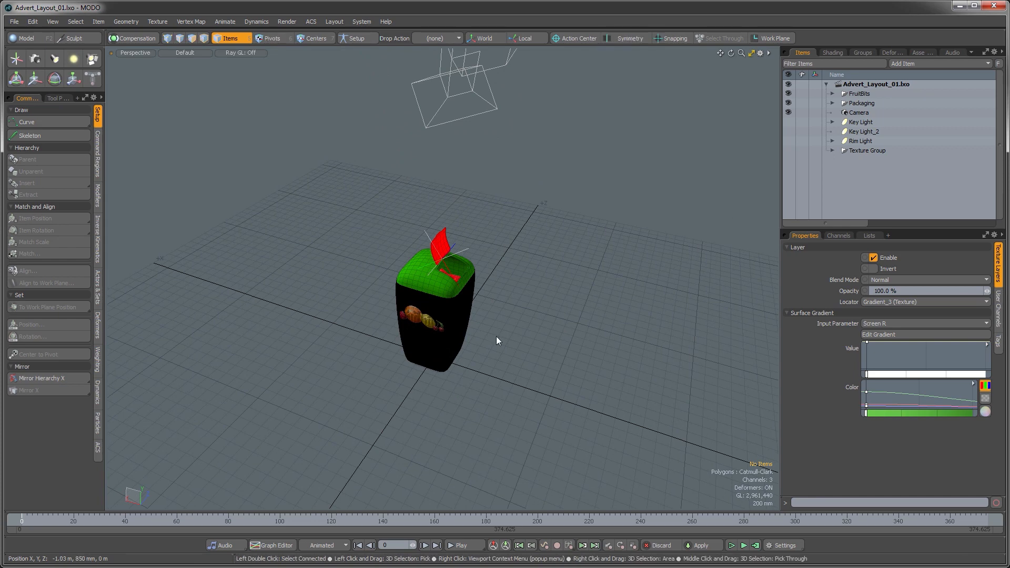
{"action": "key", "text": "ctrl+space"}
{"action": "left_click", "coordinate": [474, 355]}
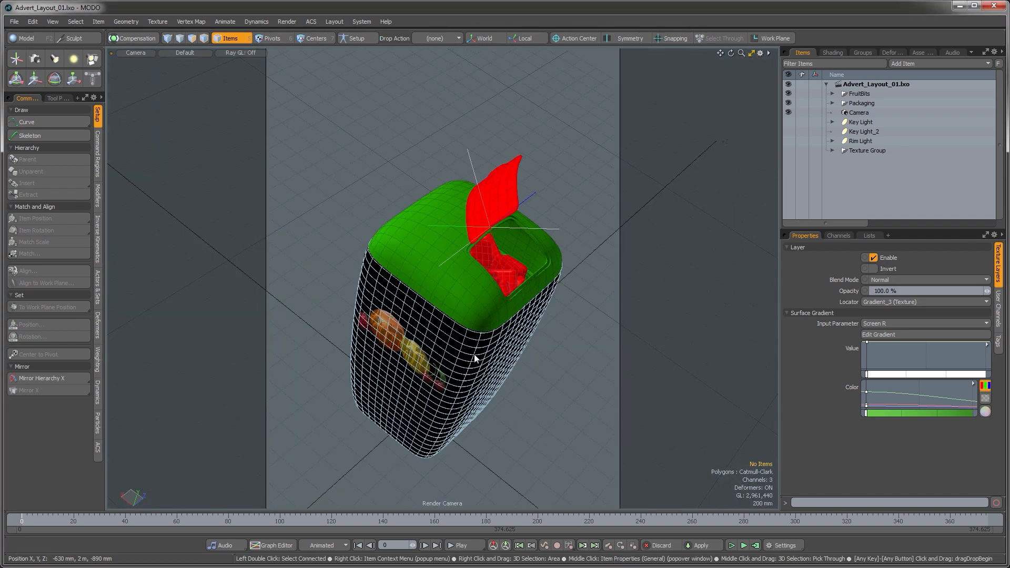
{"action": "left_click", "coordinate": [833, 53]}
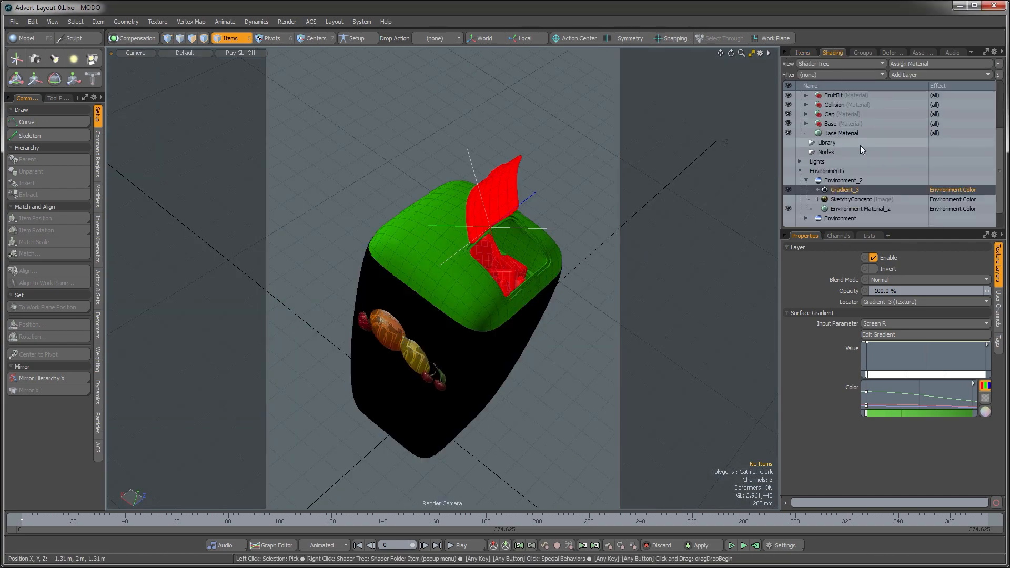
{"action": "left_click", "coordinate": [789, 190]}
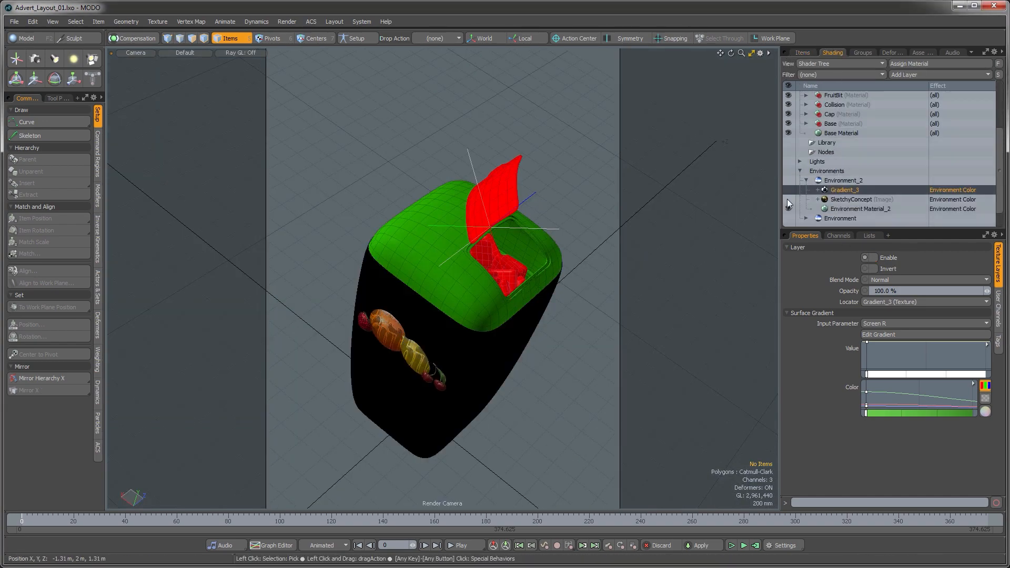
{"action": "left_click", "coordinate": [837, 181]}
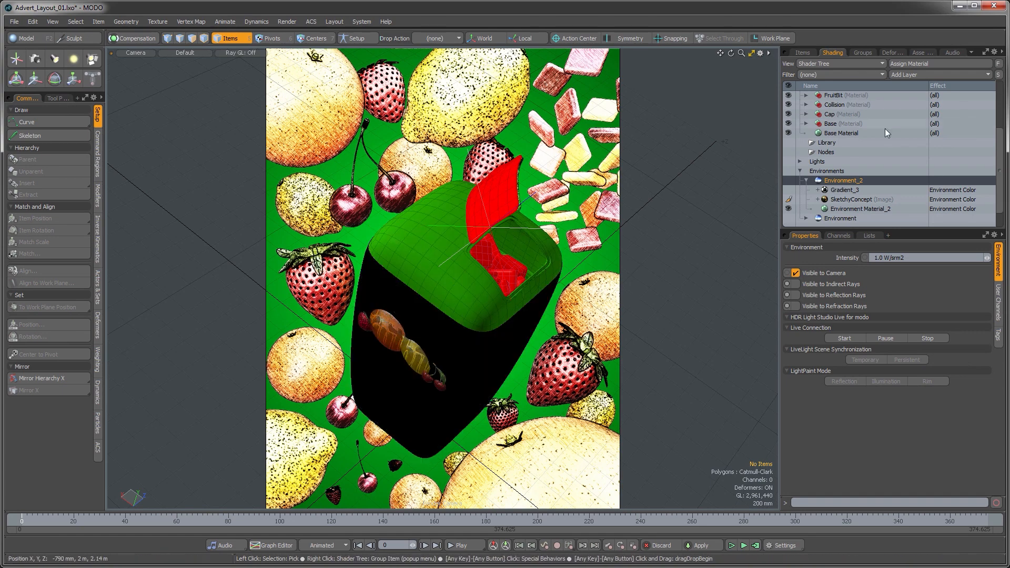
Step: Collapse the current scene in the item list and open AllFruits_01.lxo from the Video_10 folder
{"action": "left_click", "coordinate": [804, 53]}
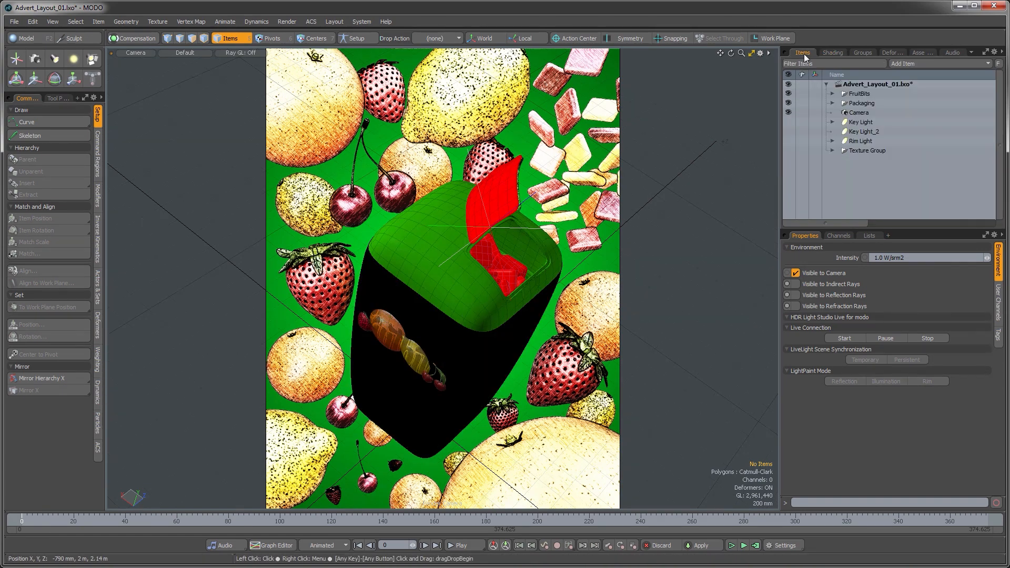
{"action": "left_click", "coordinate": [826, 84]}
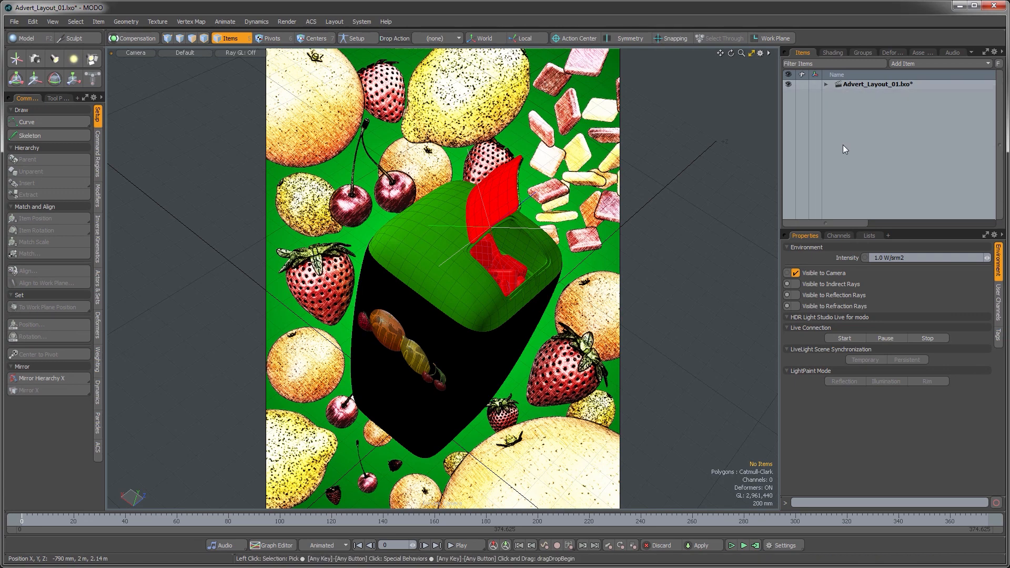
{"action": "left_click", "coordinate": [12, 22]}
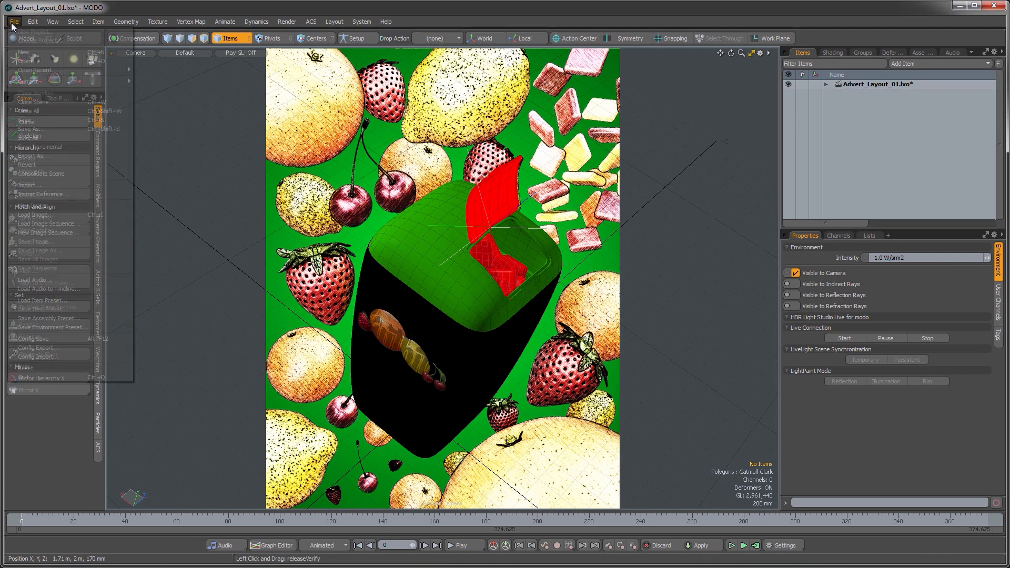
{"action": "left_click", "coordinate": [24, 60]}
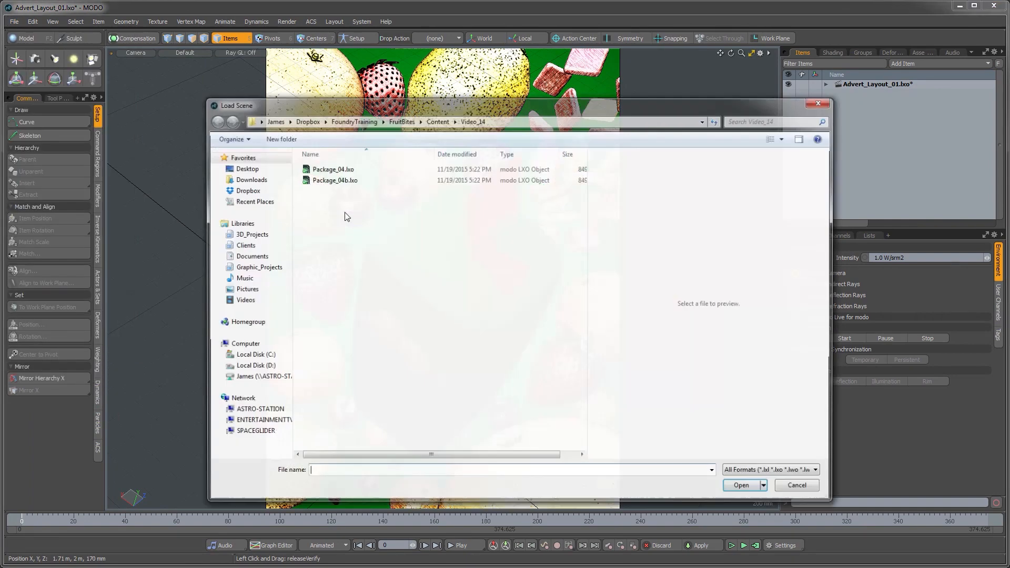
{"action": "left_click", "coordinate": [431, 120]}
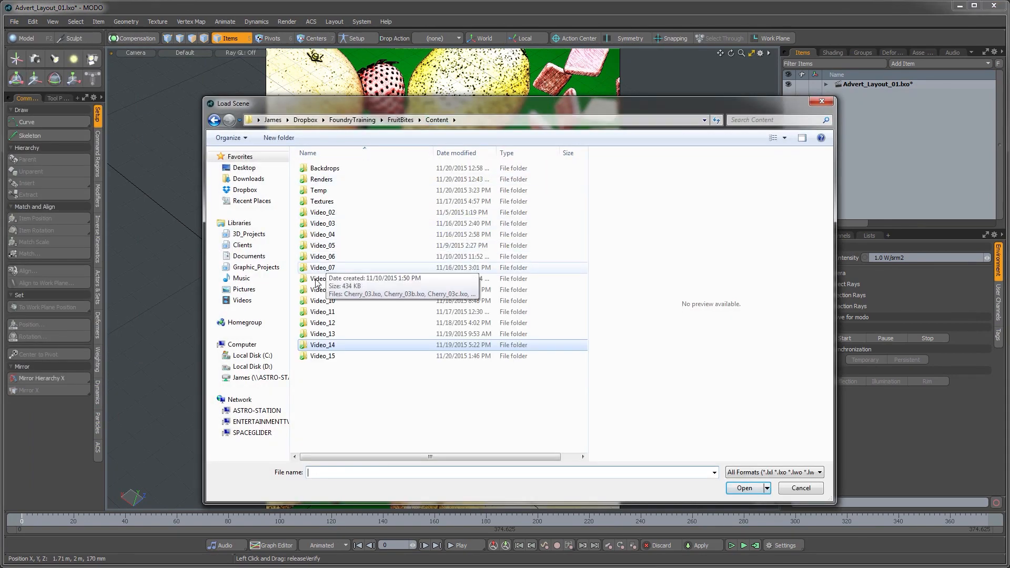
{"action": "double_click", "coordinate": [323, 303]}
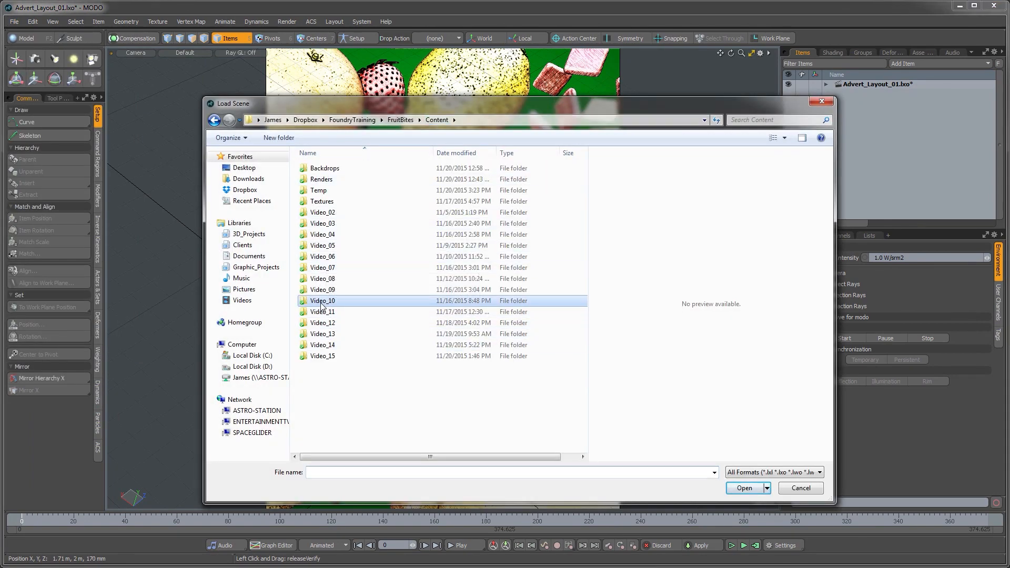
{"action": "left_click", "coordinate": [325, 169]}
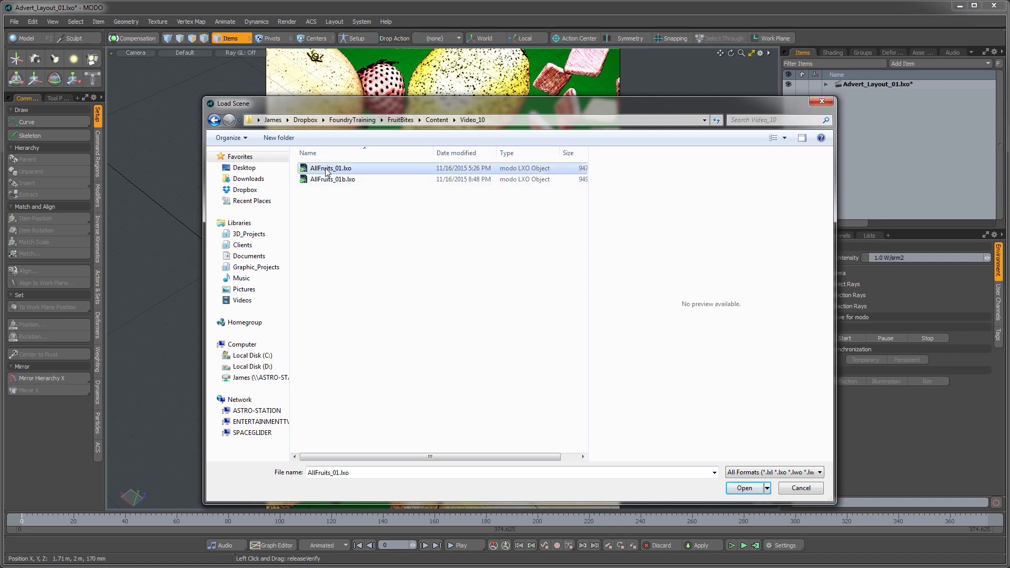
{"action": "left_click", "coordinate": [744, 488]}
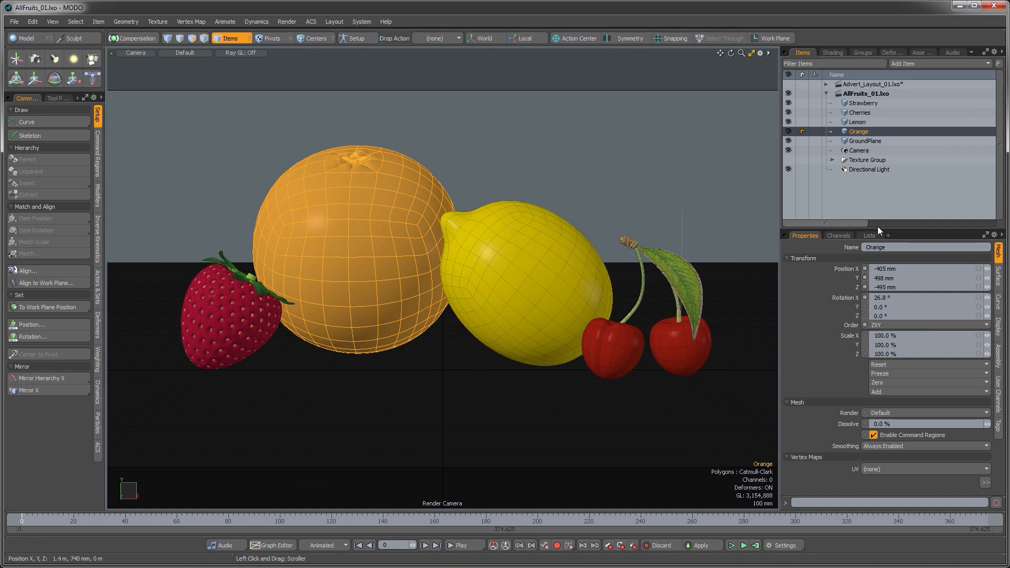
Step: Import the Strawberry, Cherries, Lemon and Orange items with their children and shaders into the Advert_Layout_01 scene
{"action": "left_click_drag", "start_coordinate": [879, 227], "coordinate": [879, 320]}
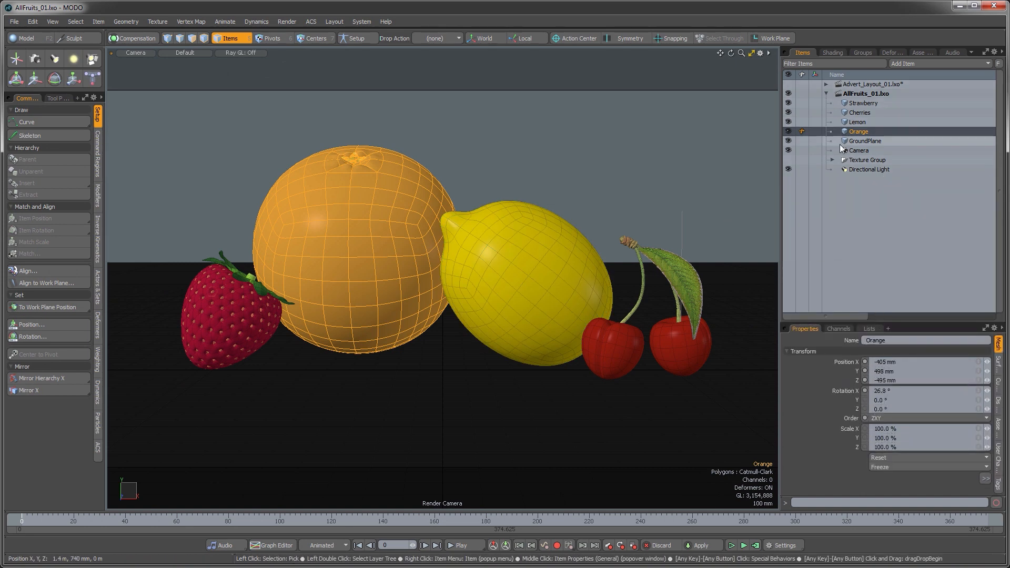
{"action": "left_click", "coordinate": [860, 104]}
{"action": "left_click", "coordinate": [854, 130], "text": "shift"}
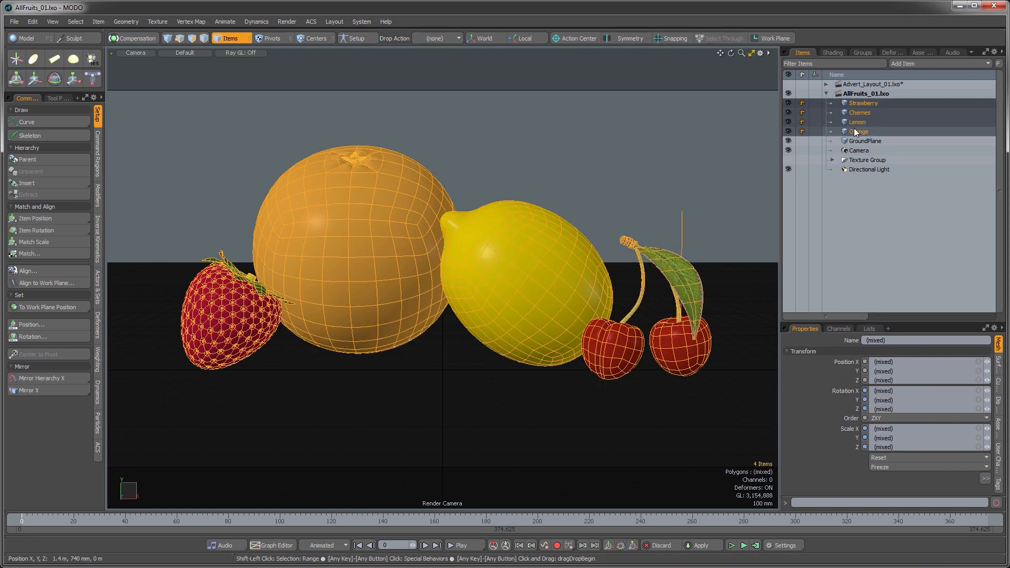
{"action": "left_click", "coordinate": [827, 85]}
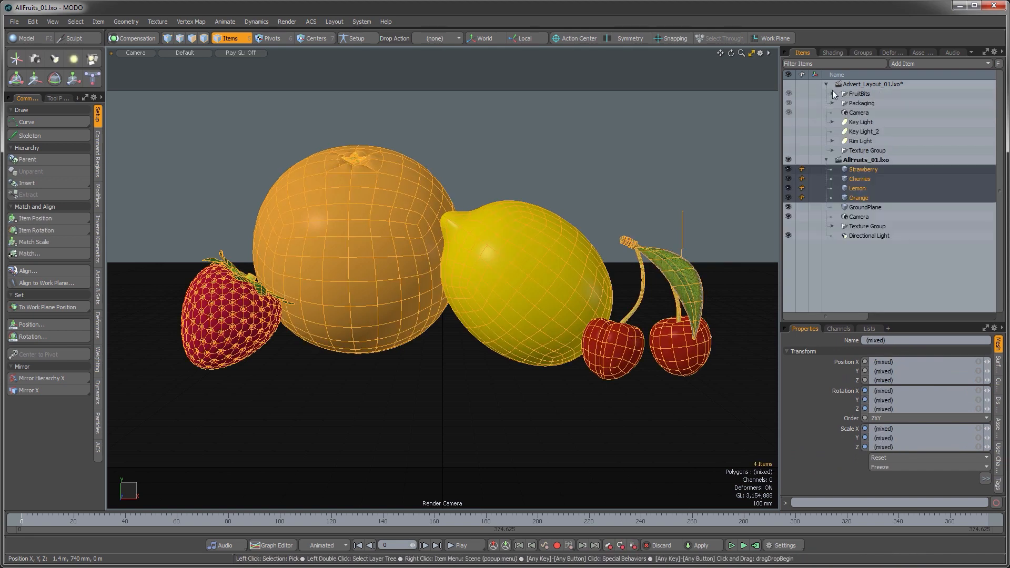
{"action": "left_click", "coordinate": [631, 150]}
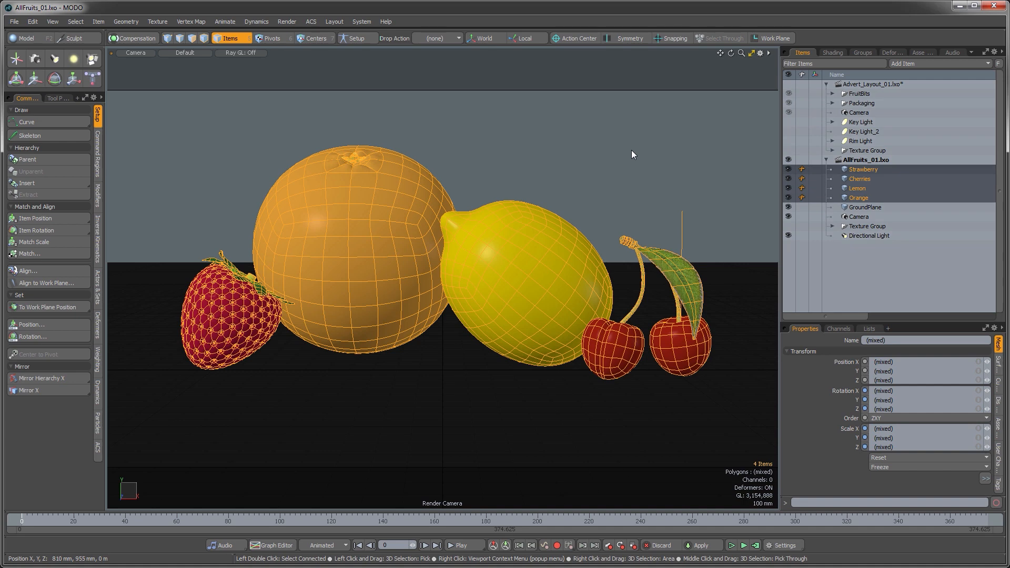
{"action": "left_click", "coordinate": [853, 168]}
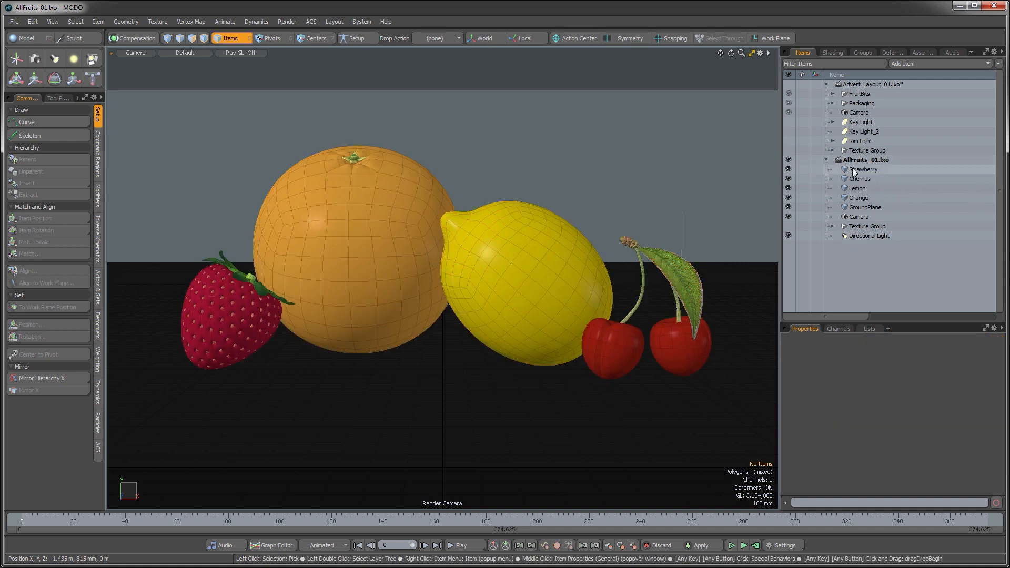
{"action": "left_click", "coordinate": [852, 198], "text": "shift"}
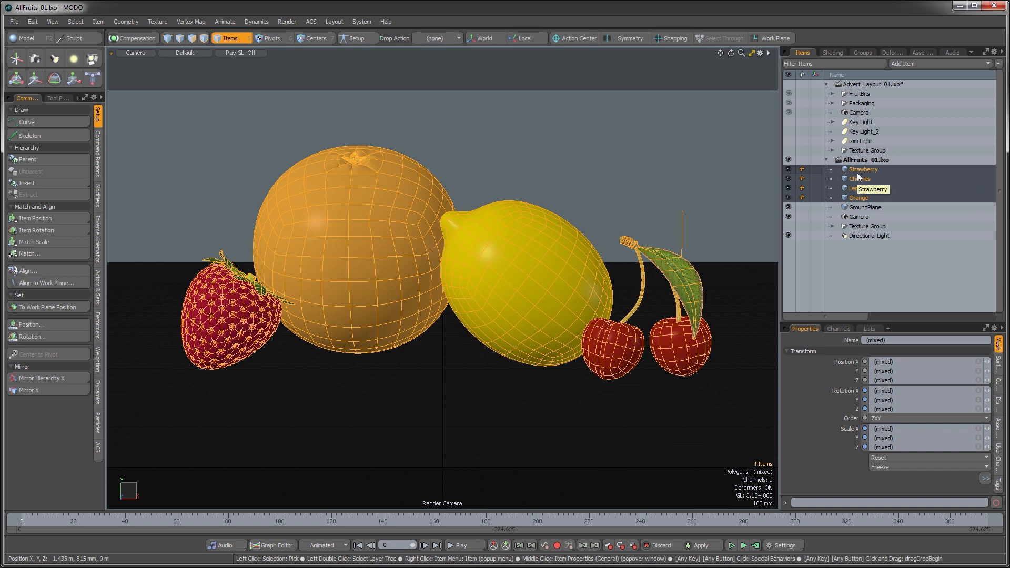
{"action": "left_click_drag", "start_coordinate": [857, 174], "coordinate": [859, 88]}
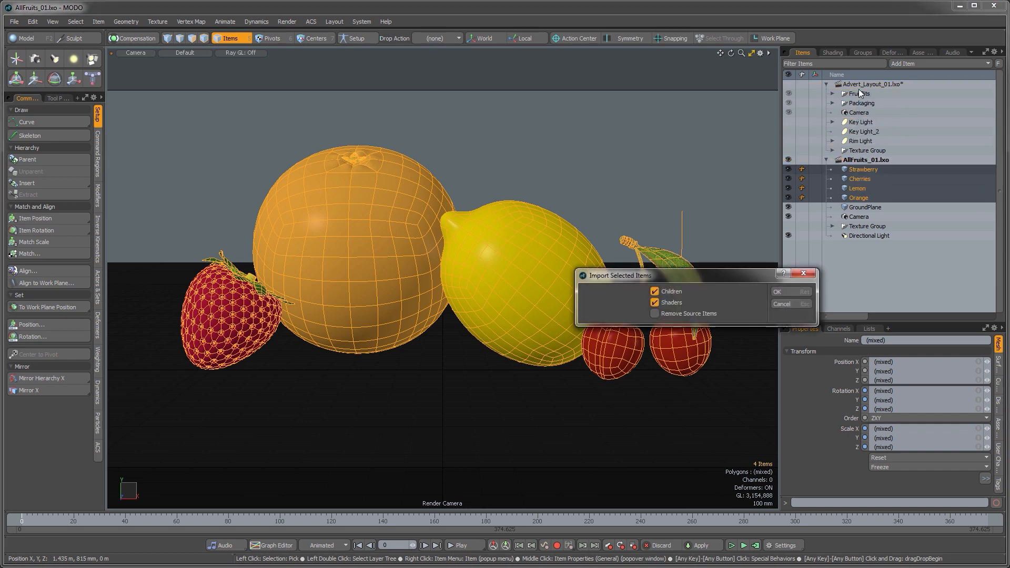
{"action": "left_click", "coordinate": [787, 292]}
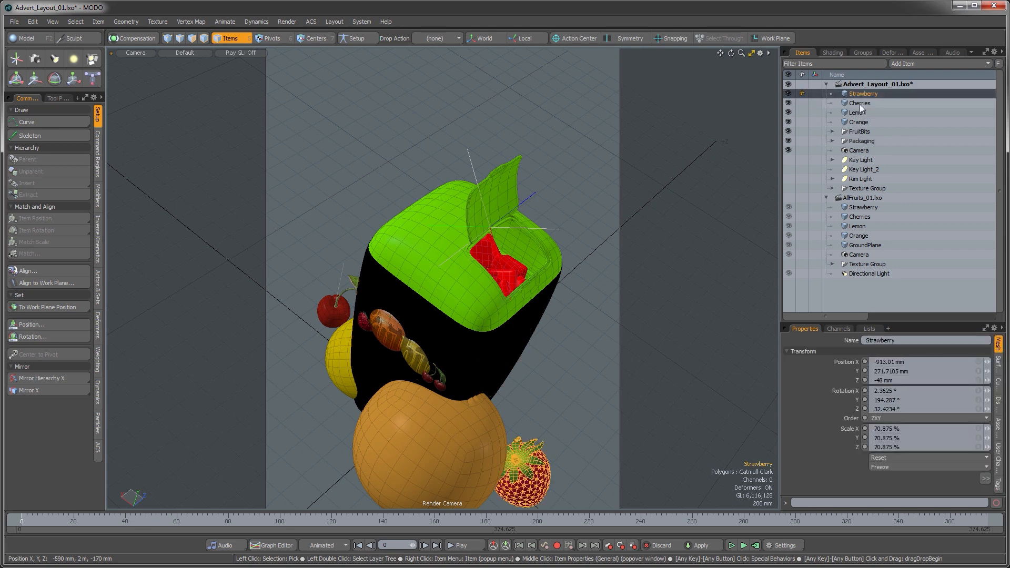
Step: Delete the AllFruits group from the imported shaders folder in the Shader Tree
{"action": "left_click", "coordinate": [860, 103]}
{"action": "left_click", "coordinate": [832, 54]}
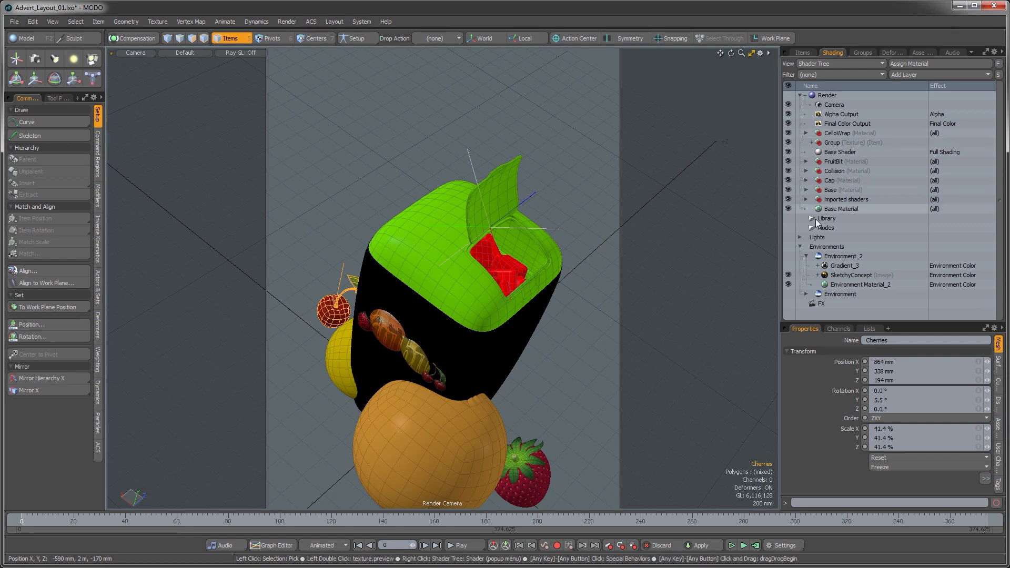
{"action": "left_click", "coordinate": [807, 200]}
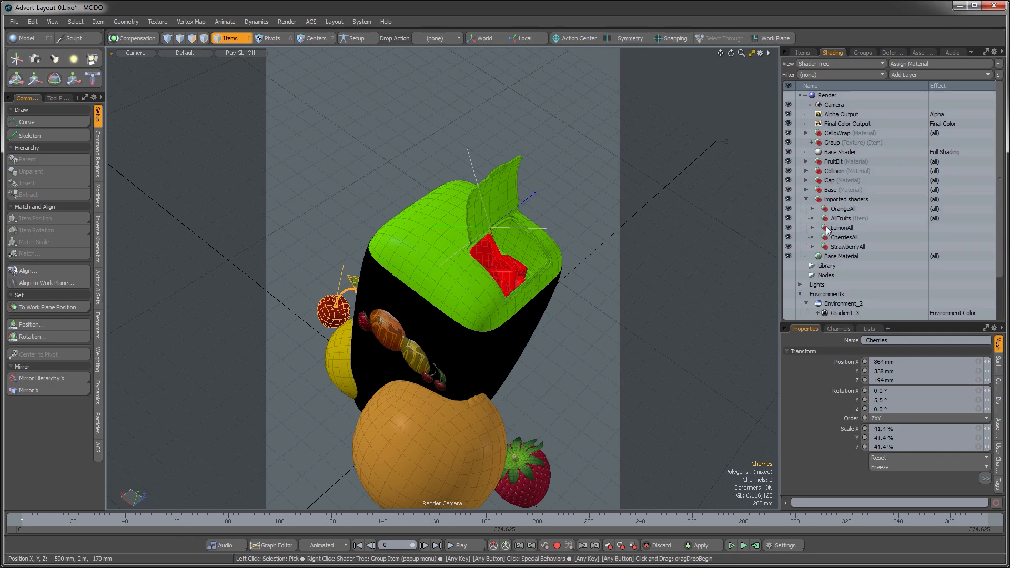
{"action": "left_click", "coordinate": [837, 219]}
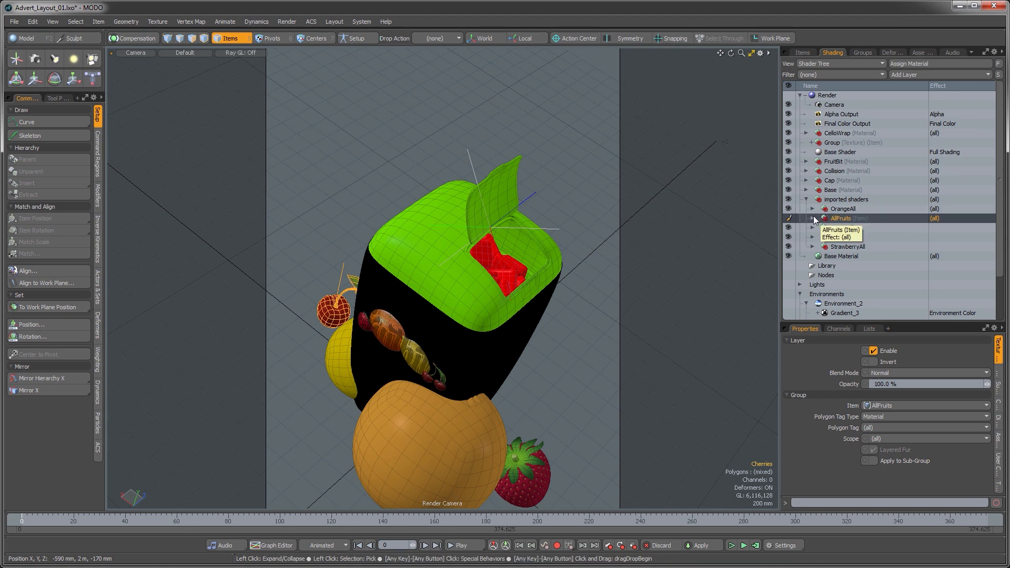
{"action": "left_click", "coordinate": [838, 227]}
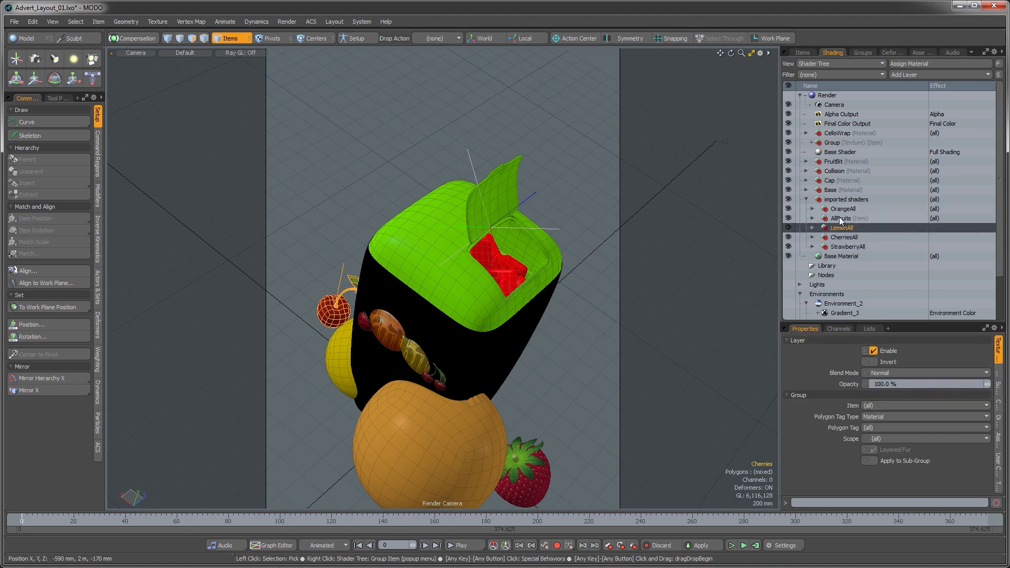
{"action": "left_click", "coordinate": [839, 219]}
{"action": "key", "text": "Delete"}
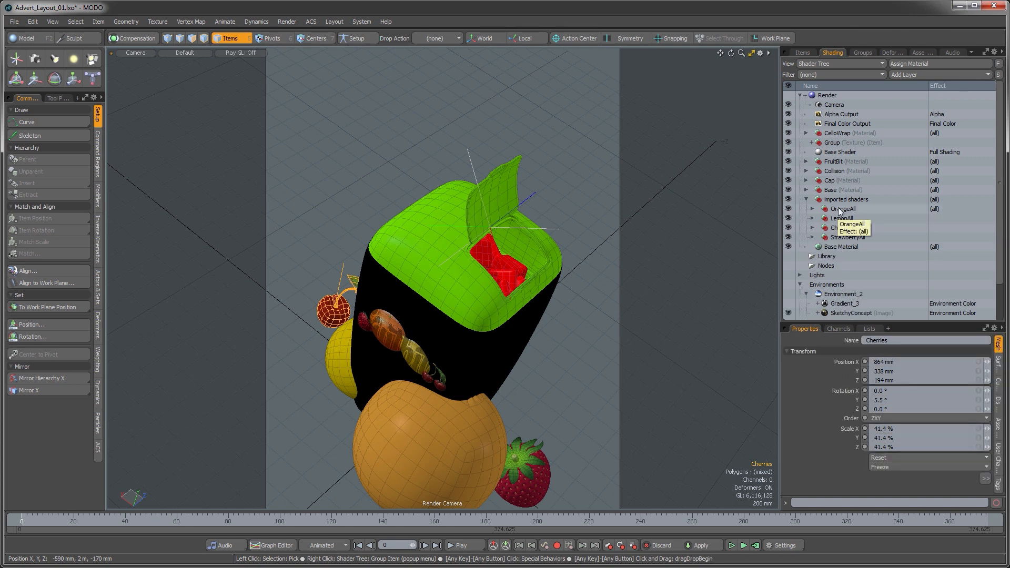
Step: Rename the imported shaders folder to AllFruits_2, collapse it and move it directly below Base Shader in the Shader Tree
{"action": "left_click", "coordinate": [838, 209]}
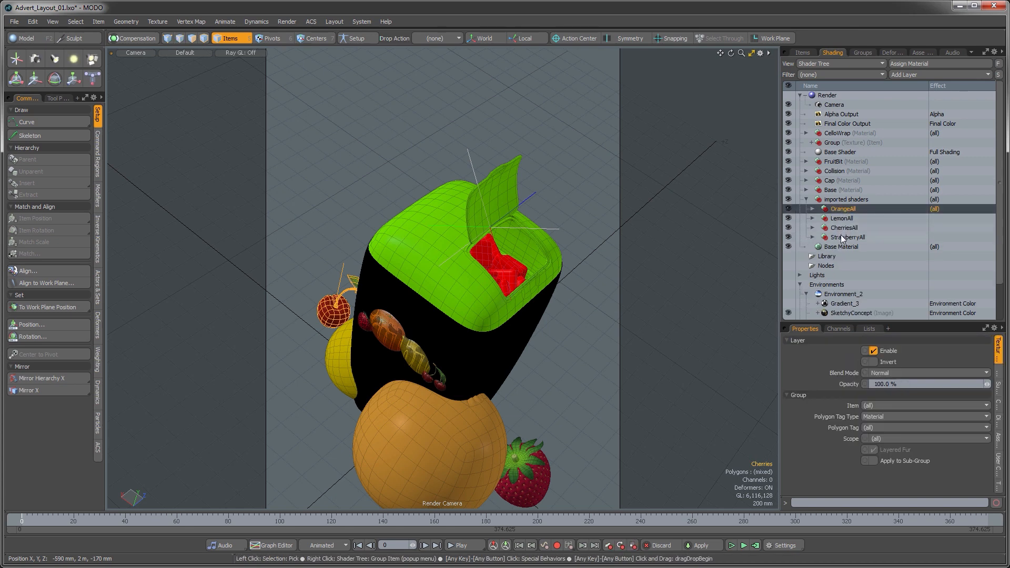
{"action": "left_click", "coordinate": [842, 200]}
{"action": "double_click", "coordinate": [850, 201]}
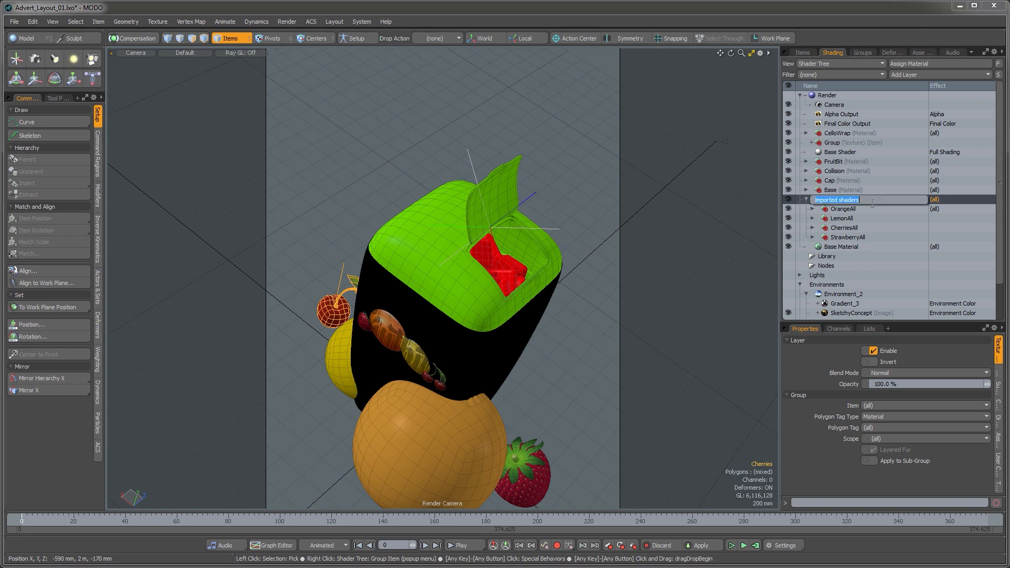
{"action": "type", "text": "AllFruits_2"}
{"action": "key", "text": "Return"}
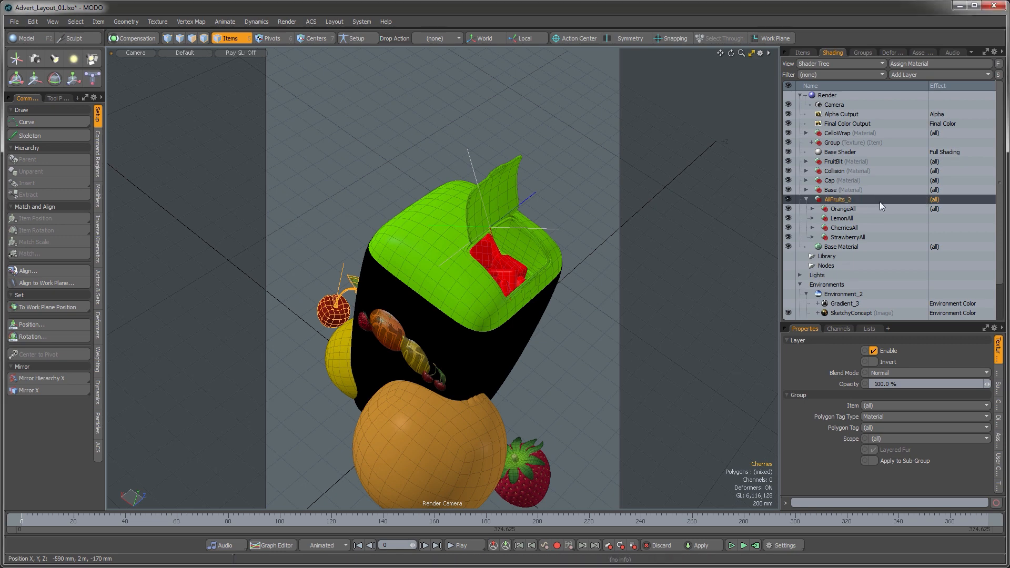
{"action": "left_click", "coordinate": [808, 199]}
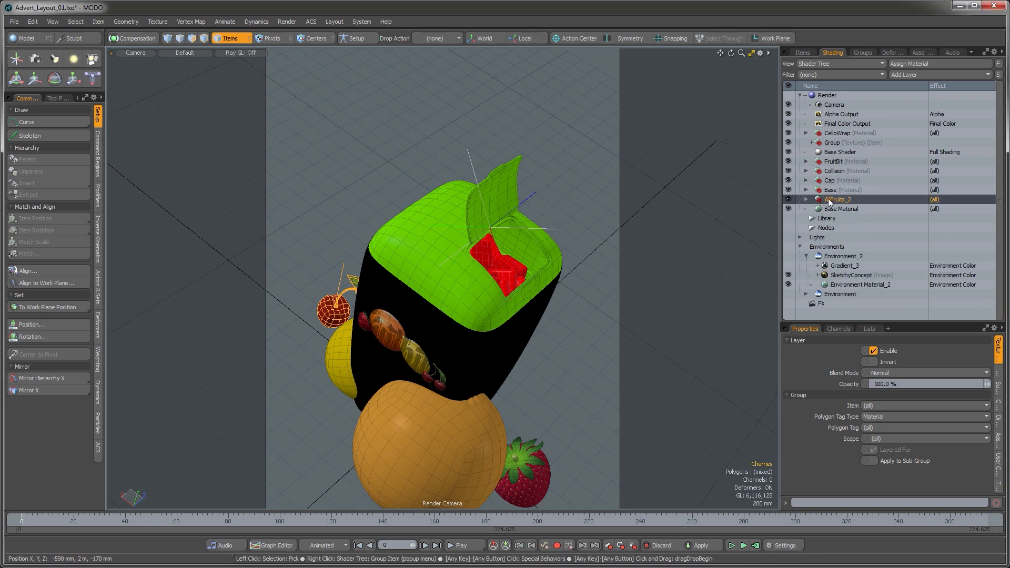
{"action": "left_click_drag", "start_coordinate": [828, 199], "coordinate": [841, 156]}
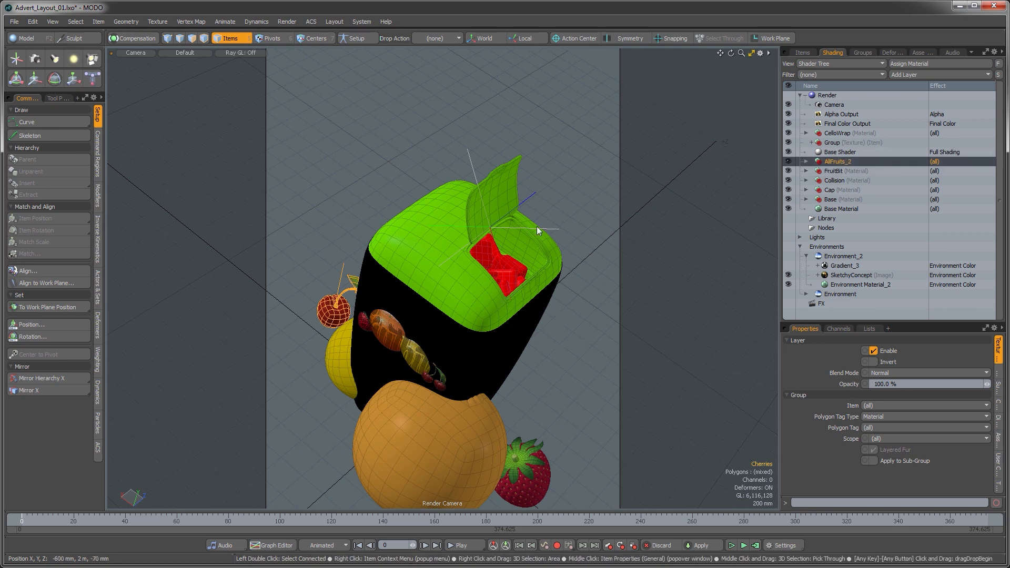
Step: Move the cherries up to the upper left of the package
{"action": "left_click", "coordinate": [434, 147]}
{"action": "left_click", "coordinate": [329, 301]}
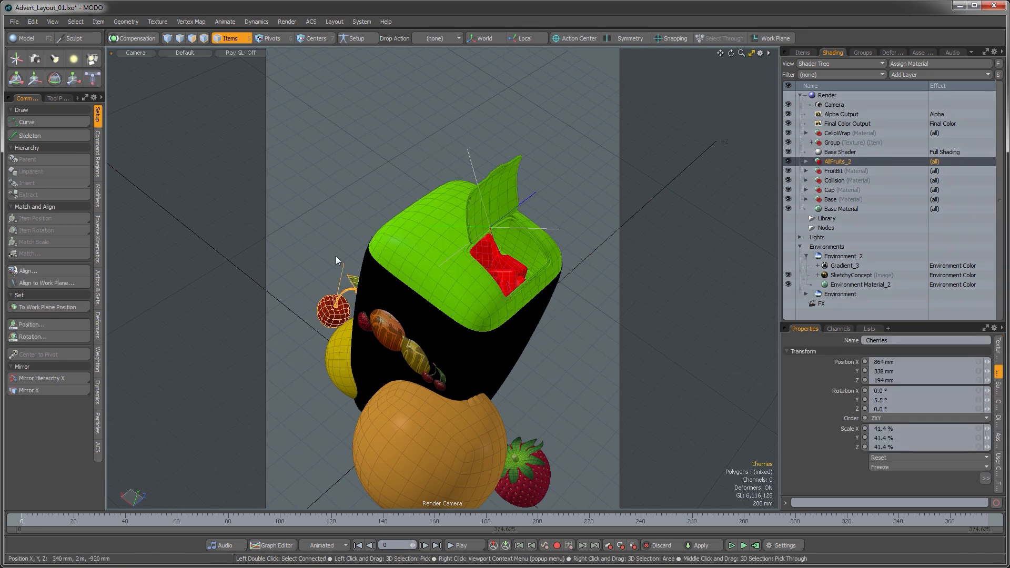
{"action": "key", "text": "w"}
{"action": "left_click_drag", "start_coordinate": [355, 240], "coordinate": [350, 148]}
{"action": "key", "text": "space"}
Step: Move the lemon up above the package's upper left corner
{"action": "left_click", "coordinate": [334, 370]}
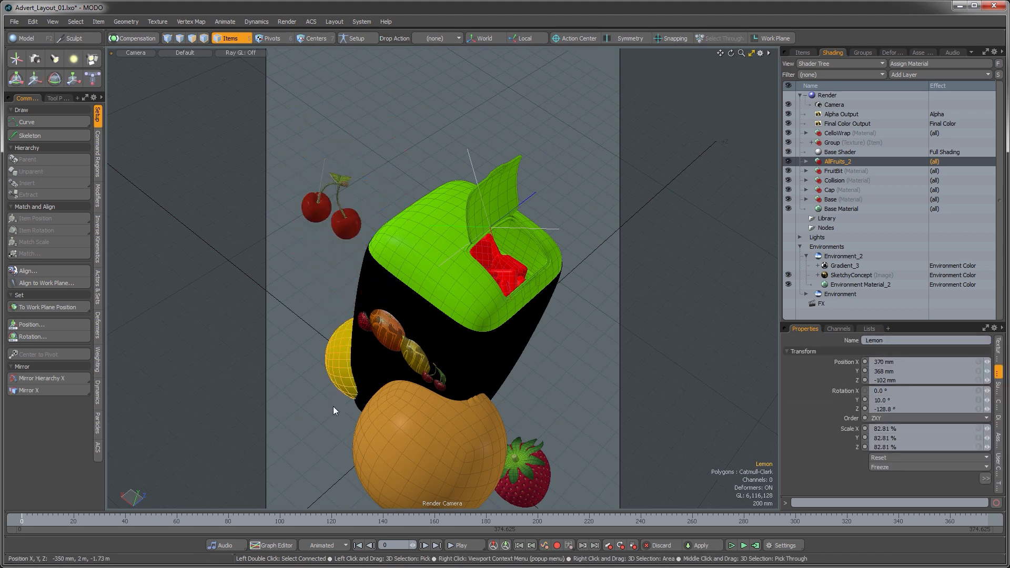
{"action": "key", "text": "w"}
{"action": "left_click_drag", "start_coordinate": [372, 281], "coordinate": [384, 85]}
{"action": "key", "text": "space"}
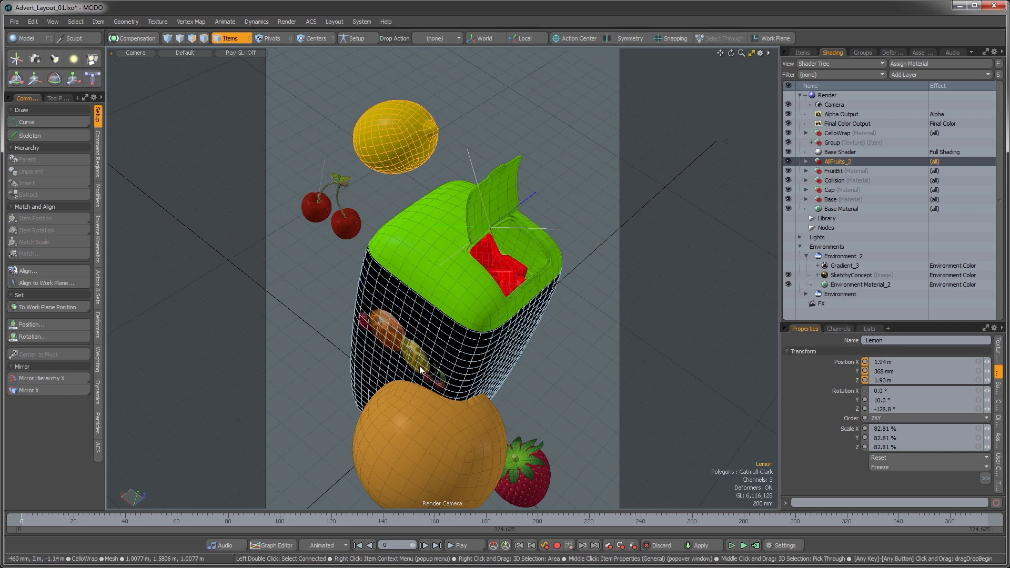
Step: Move the orange up to the top right above the package
{"action": "left_click", "coordinate": [401, 462]}
{"action": "key", "text": "w"}
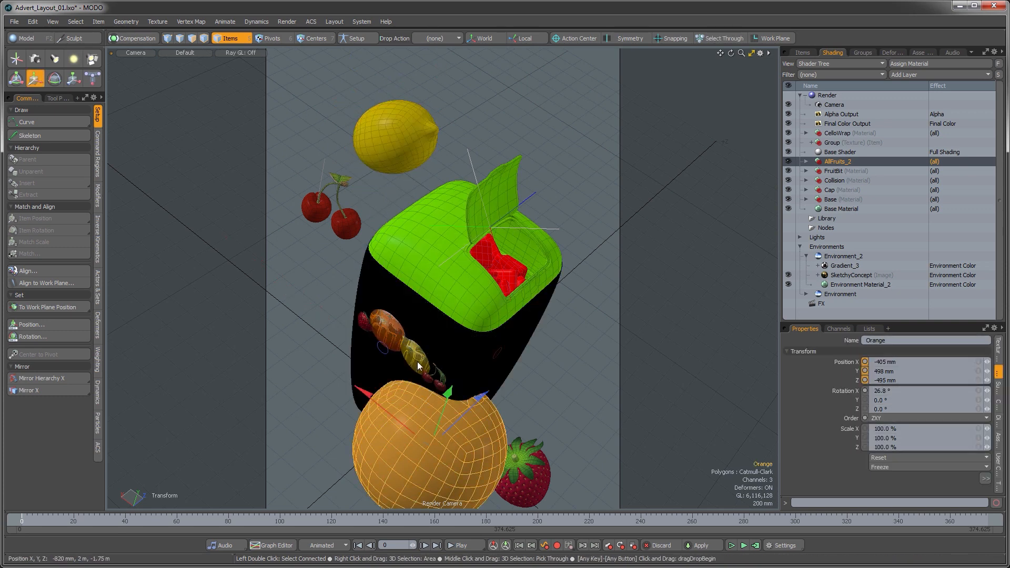
{"action": "left_click_drag", "start_coordinate": [416, 377], "coordinate": [537, 62]}
Step: Move the strawberry up to the top left corner of the frame, then deselect everything
{"action": "left_click", "coordinate": [548, 463]}
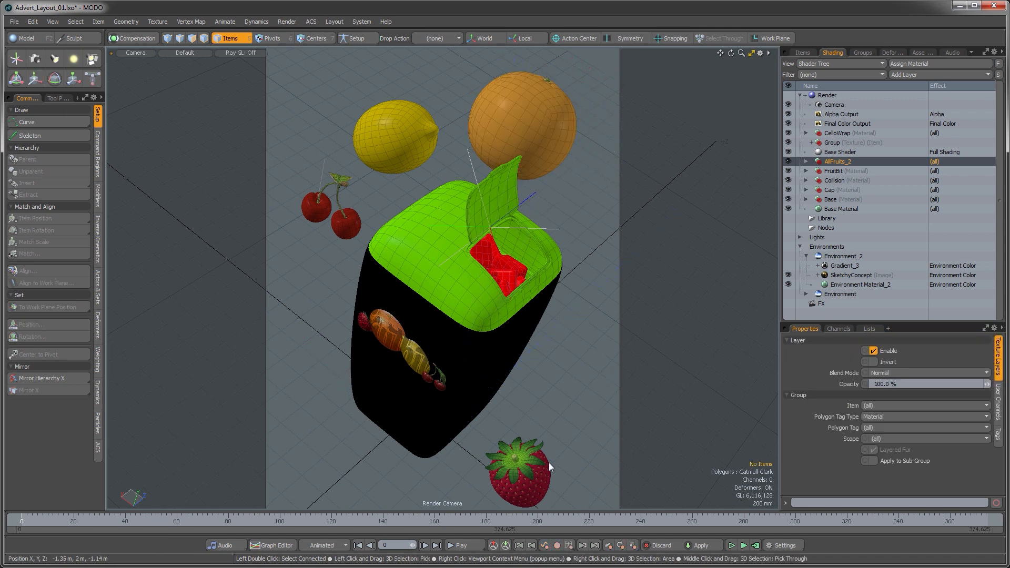
{"action": "key", "text": "w"}
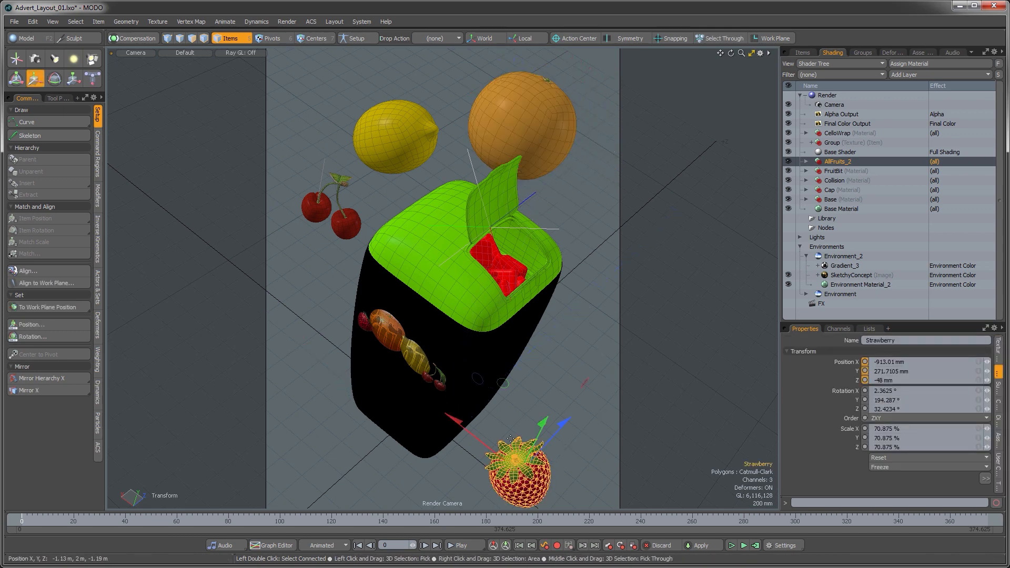
{"action": "left_click_drag", "start_coordinate": [506, 388], "coordinate": [311, 87]}
{"action": "key", "text": "q"}
{"action": "left_click", "coordinate": [310, 268]}
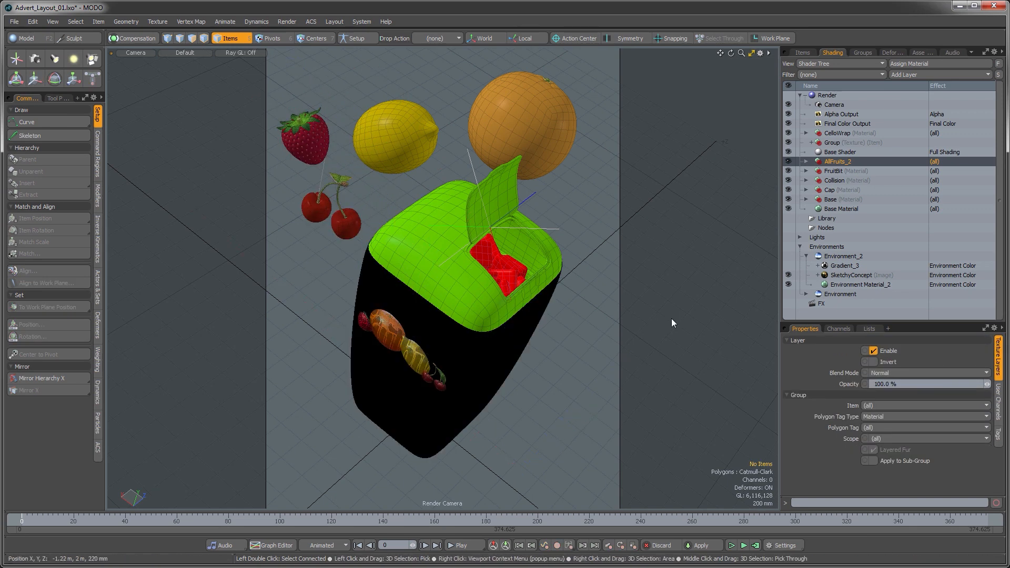
Step: Select Environment_2 to show the SketchyConcept backdrop, then move the orange down beside the package's right side
{"action": "left_click", "coordinate": [838, 258]}
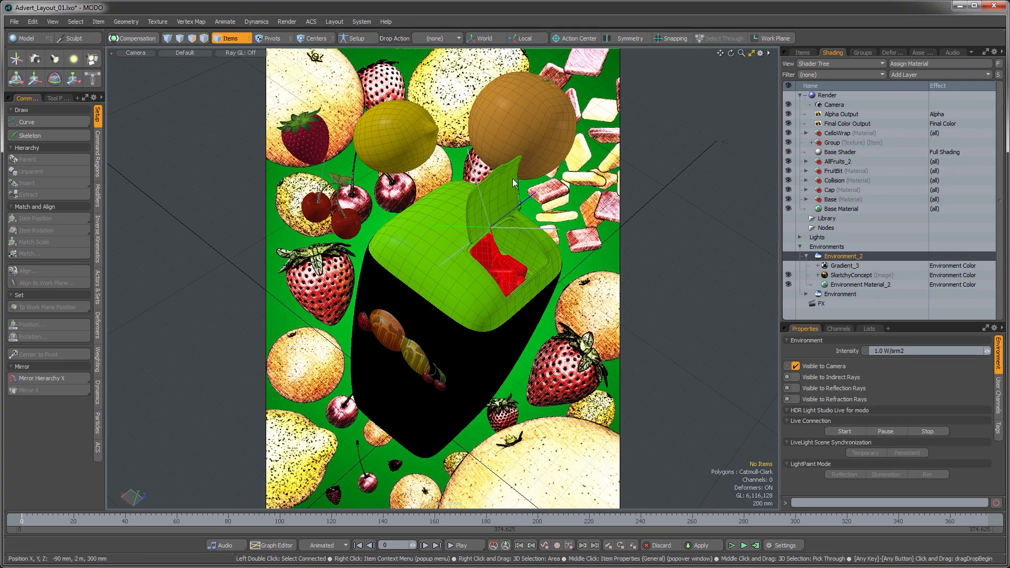
{"action": "left_click", "coordinate": [556, 127]}
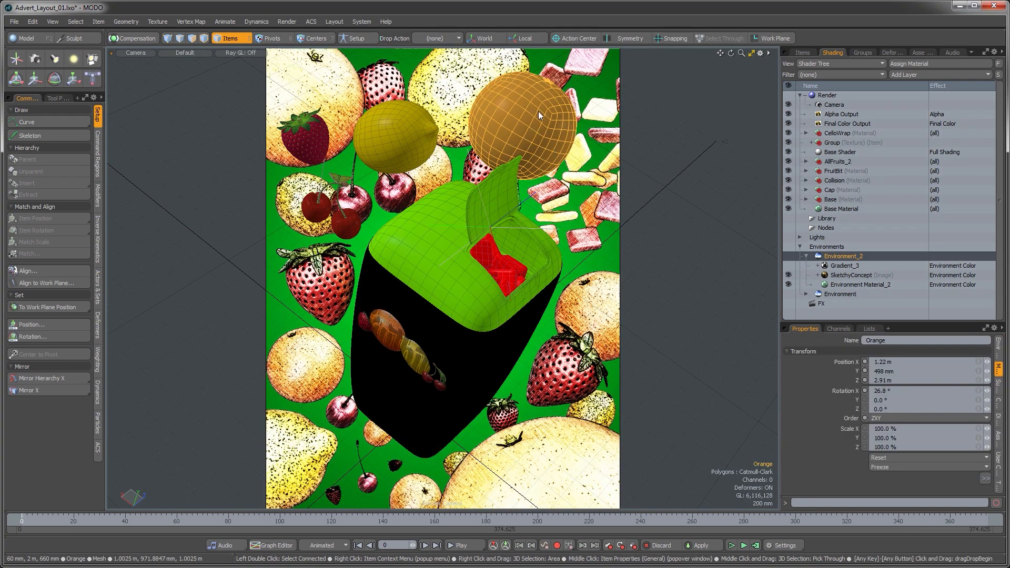
{"action": "key", "text": "w"}
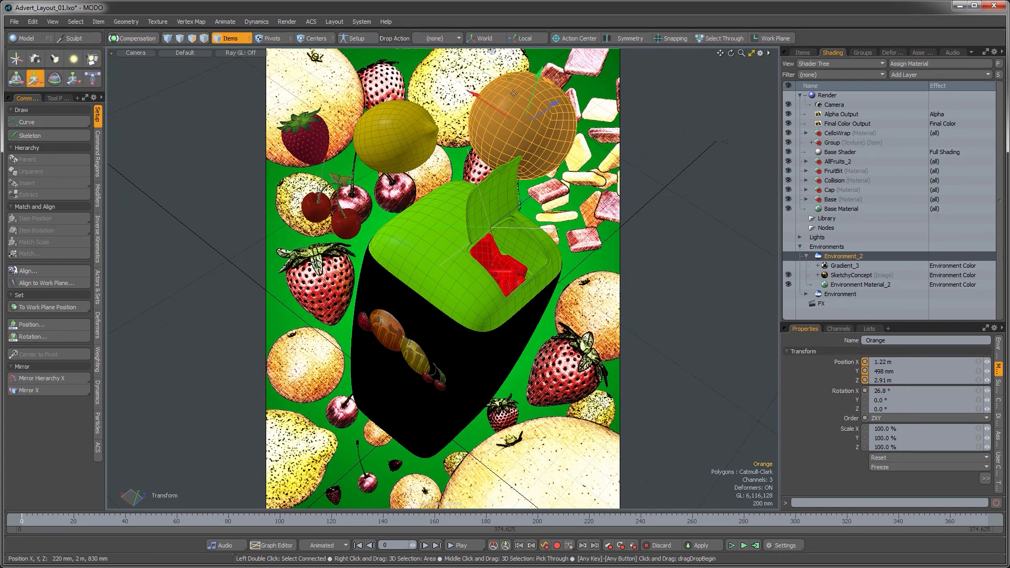
{"action": "left_click_drag", "start_coordinate": [530, 100], "coordinate": [503, 184]}
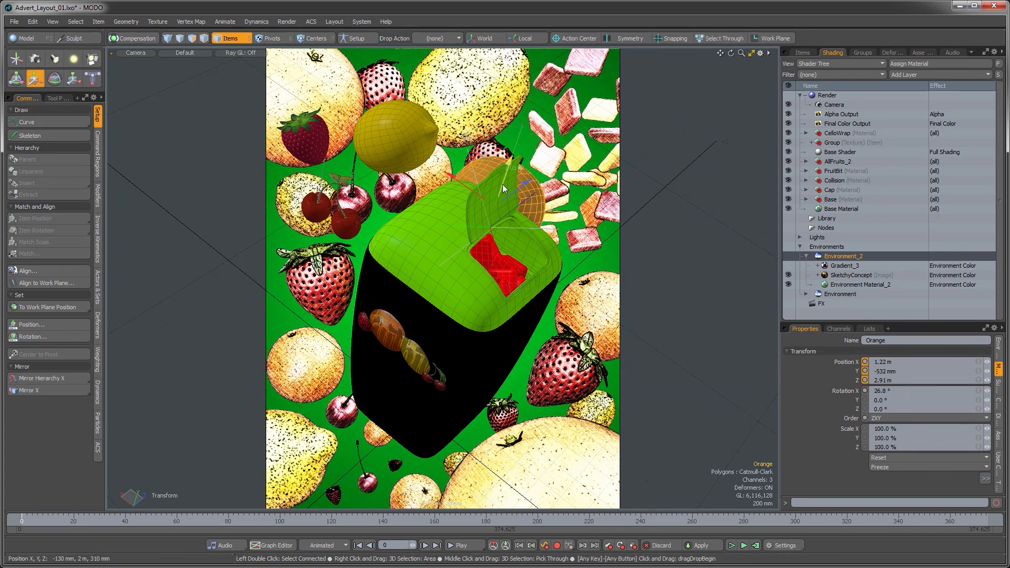
{"action": "left_click_drag", "start_coordinate": [458, 180], "coordinate": [503, 209]}
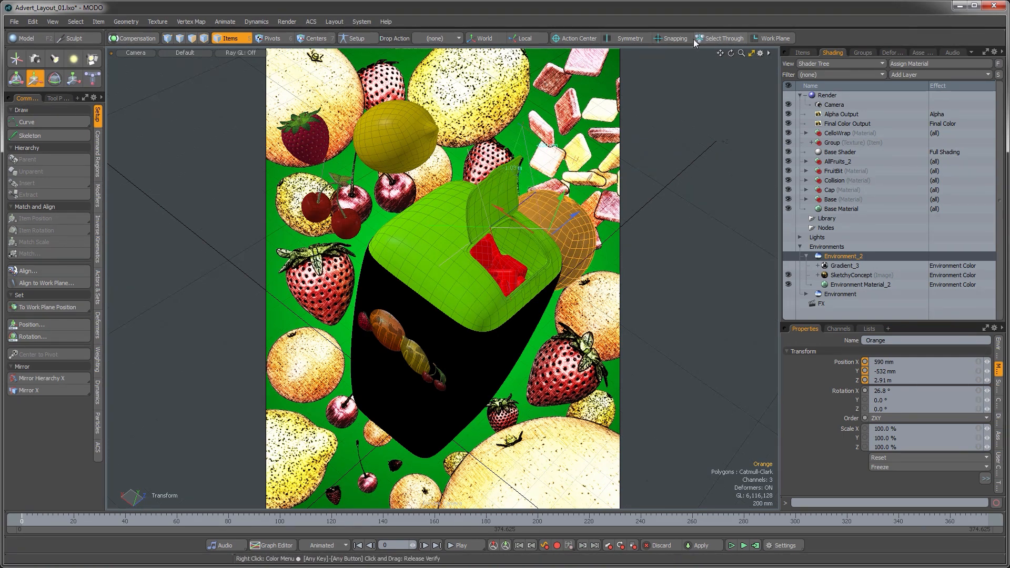
{"action": "left_click_drag", "start_coordinate": [503, 211], "coordinate": [586, 224]}
Step: Rotate the orange using a local pivot action center and settle it to the right of the package
{"action": "key", "text": "e"}
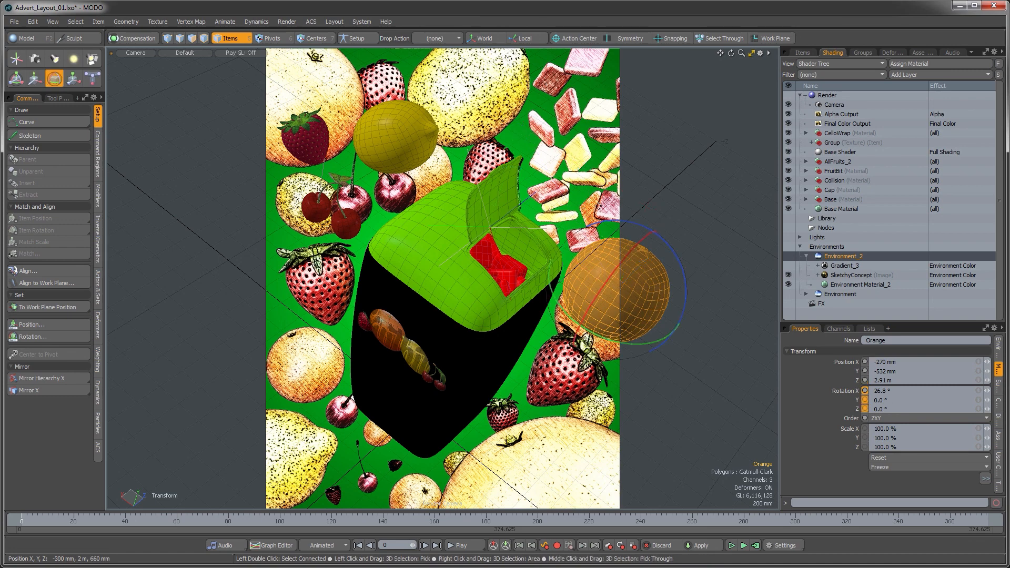
{"action": "left_click", "coordinate": [511, 40]}
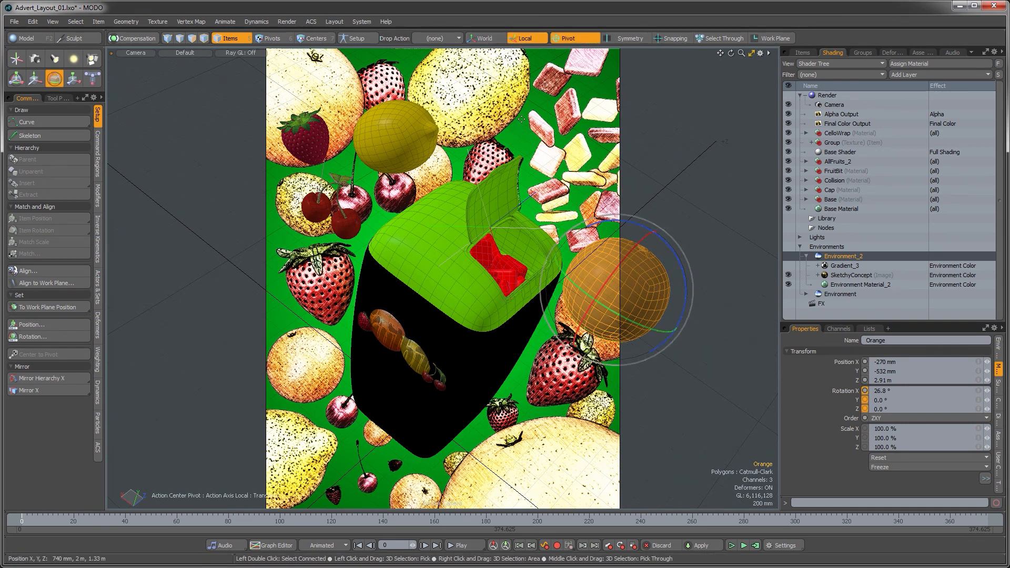
{"action": "left_click_drag", "start_coordinate": [588, 221], "coordinate": [586, 301]}
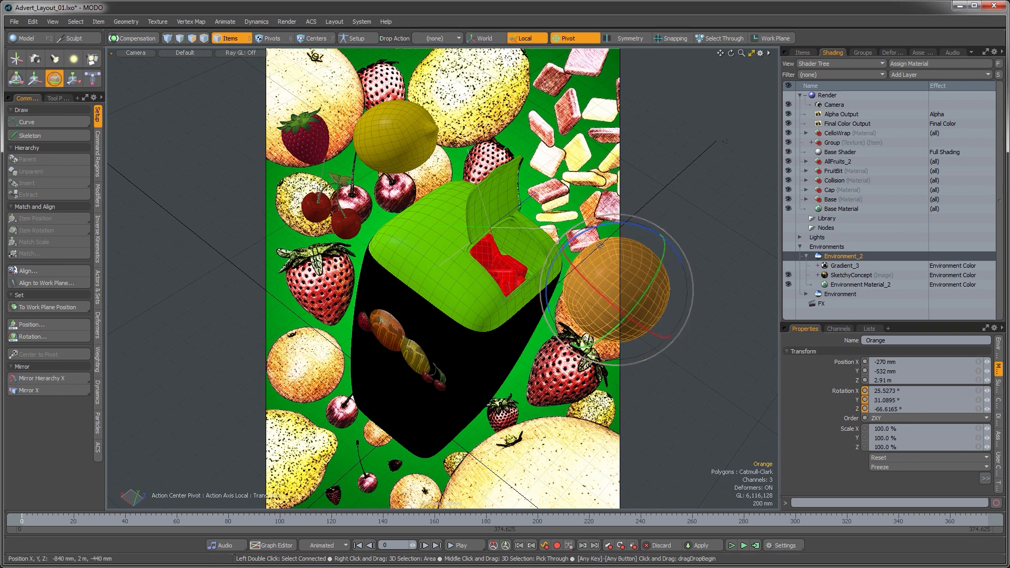
{"action": "left_click_drag", "start_coordinate": [600, 246], "coordinate": [582, 302]}
{"action": "key", "text": "w"}
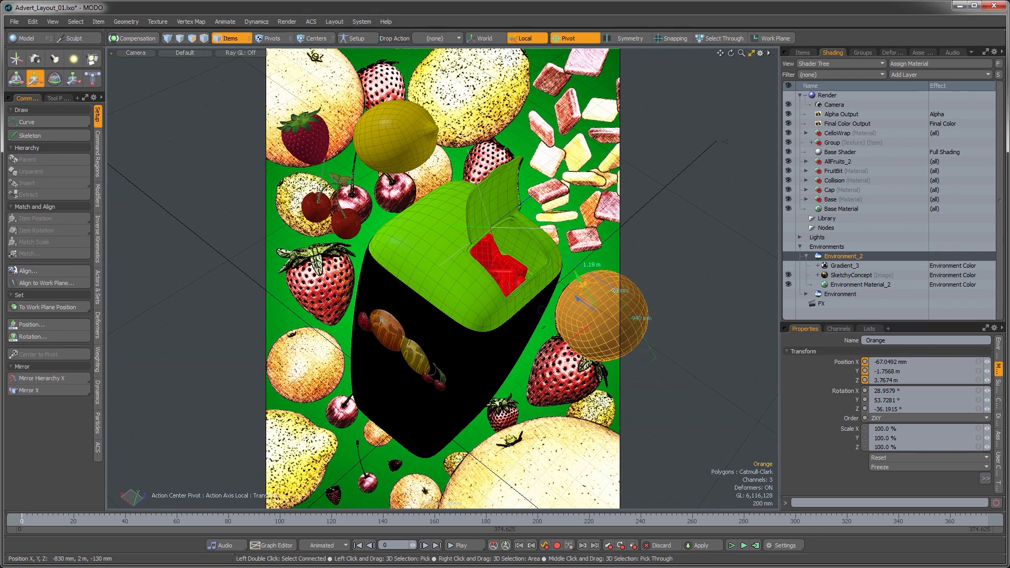
{"action": "key", "text": "q"}
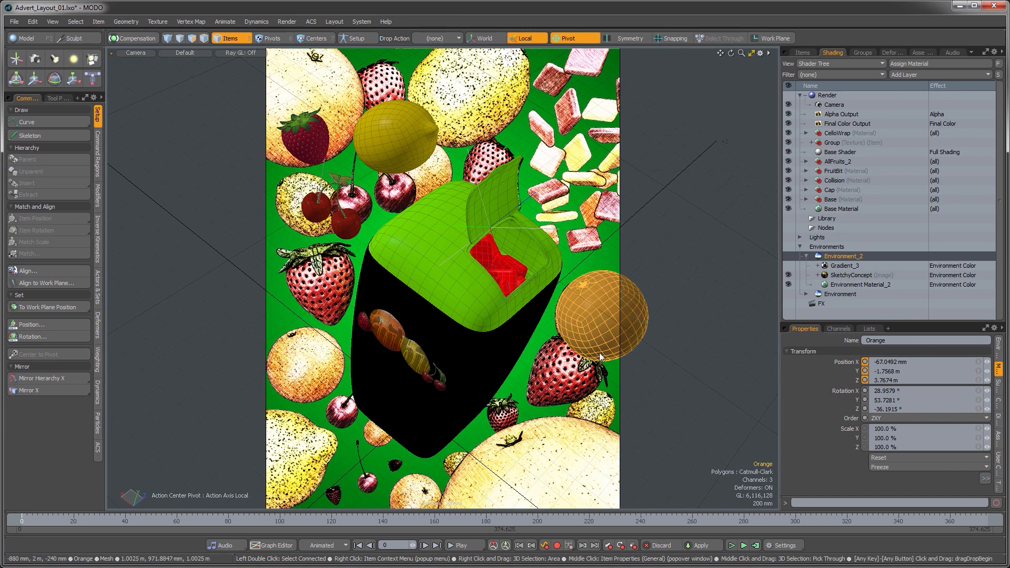
Step: Move the strawberry down to the left side of the package
{"action": "left_click", "coordinate": [320, 132]}
{"action": "key", "text": "w"}
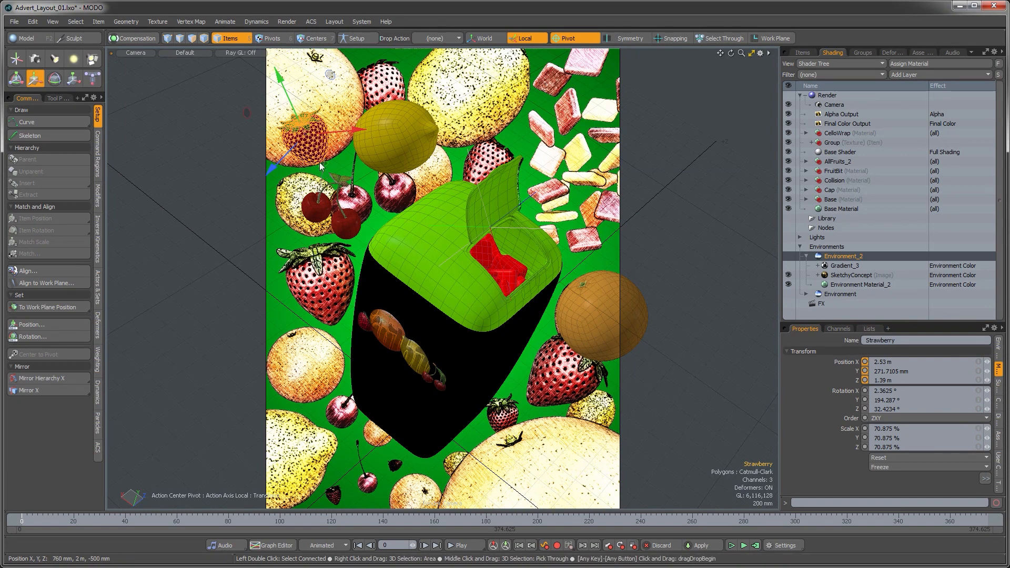
{"action": "left_click_drag", "start_coordinate": [324, 169], "coordinate": [364, 371]}
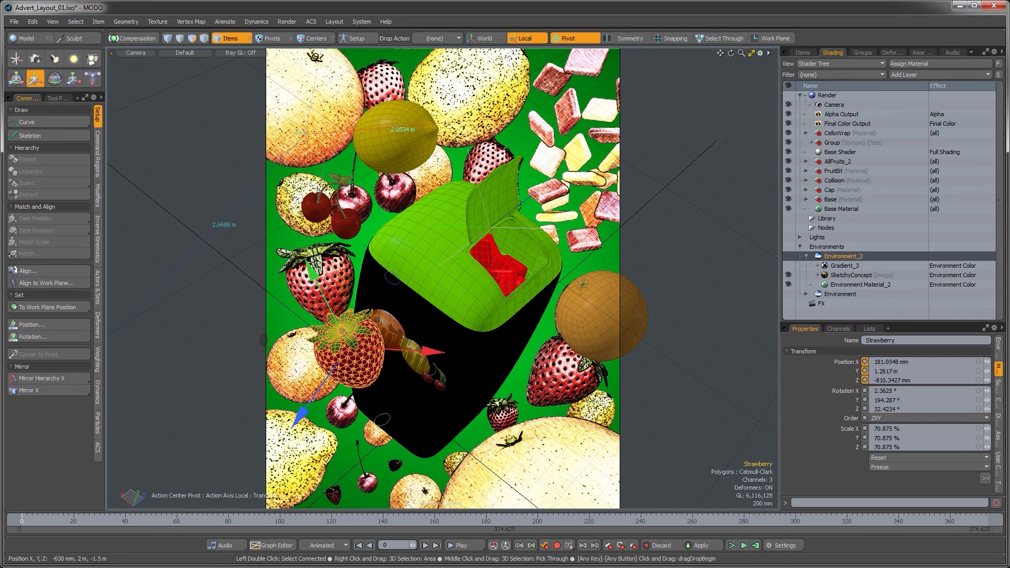
{"action": "left_click_drag", "start_coordinate": [340, 330], "coordinate": [306, 265]}
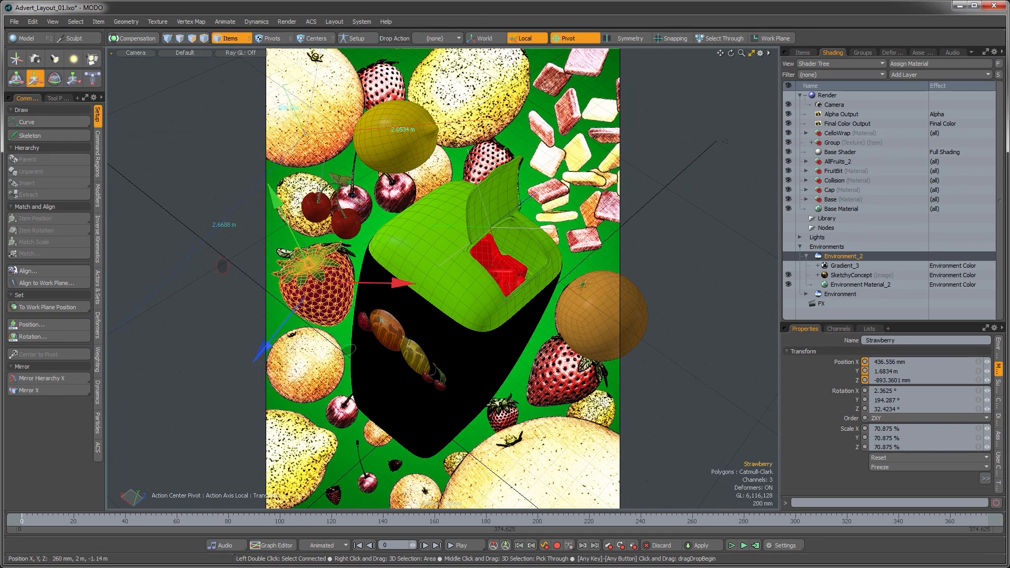
{"action": "left_click_drag", "start_coordinate": [349, 350], "coordinate": [352, 344]}
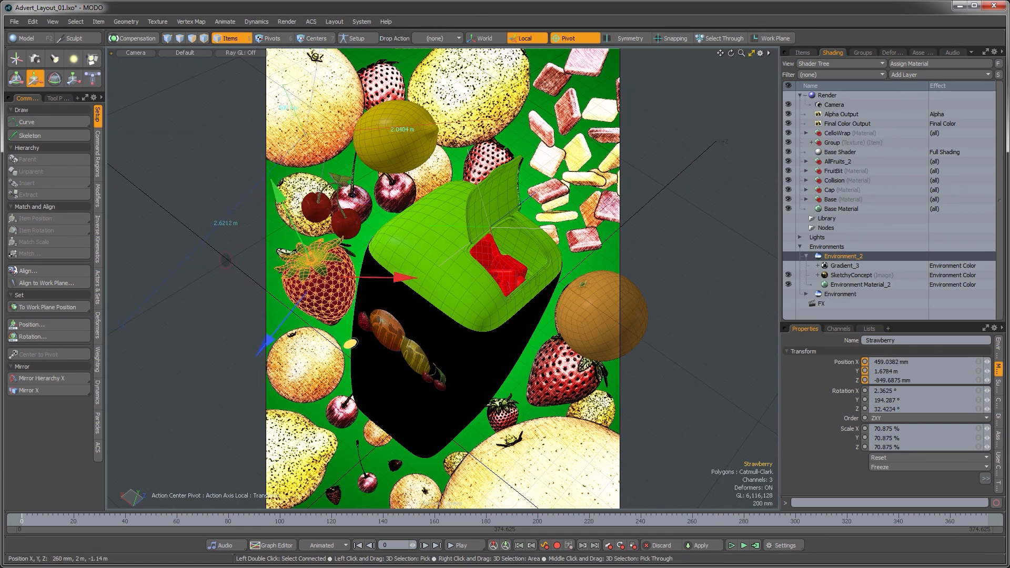
Step: Rotate the strawberry to tilt it on the package's left side
{"action": "key", "text": "e"}
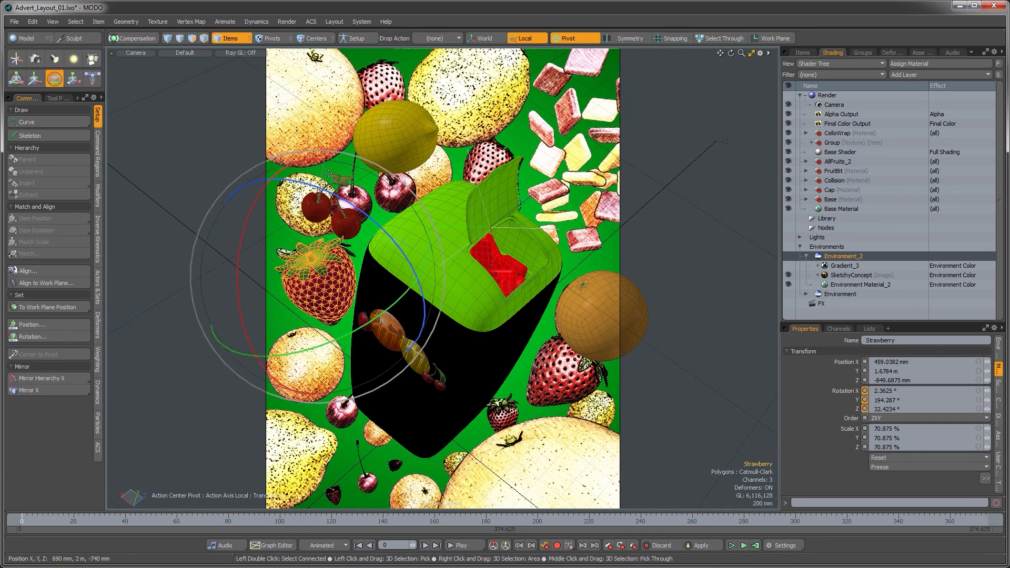
{"action": "left_click_drag", "start_coordinate": [334, 157], "coordinate": [349, 160]}
{"action": "left_click_drag", "start_coordinate": [334, 247], "coordinate": [333, 216]}
{"action": "key", "text": "space"}
Step: Select the lemon and move it toward the top of the frame
{"action": "left_click", "coordinate": [340, 224]}
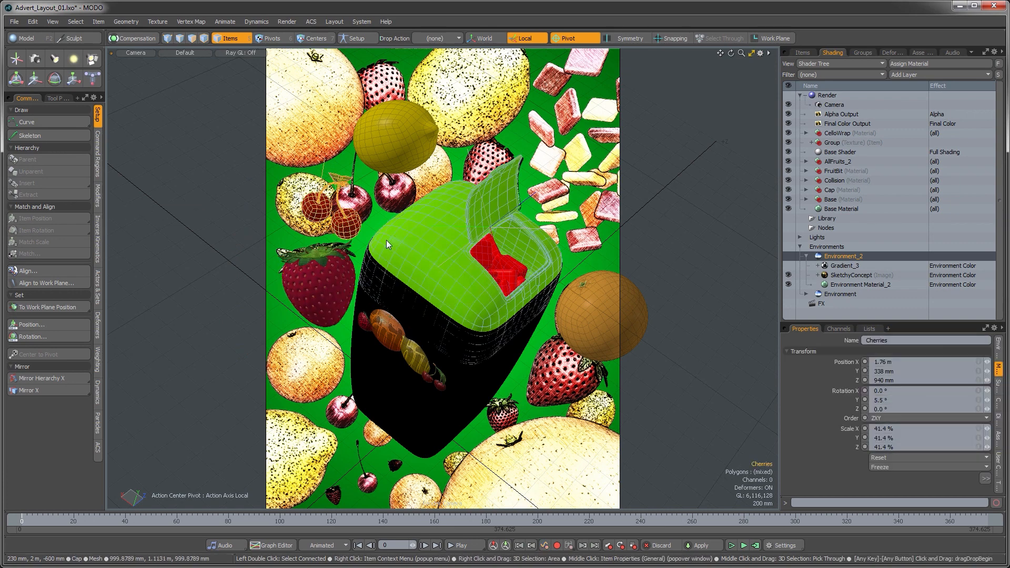
{"action": "left_click", "coordinate": [393, 159]}
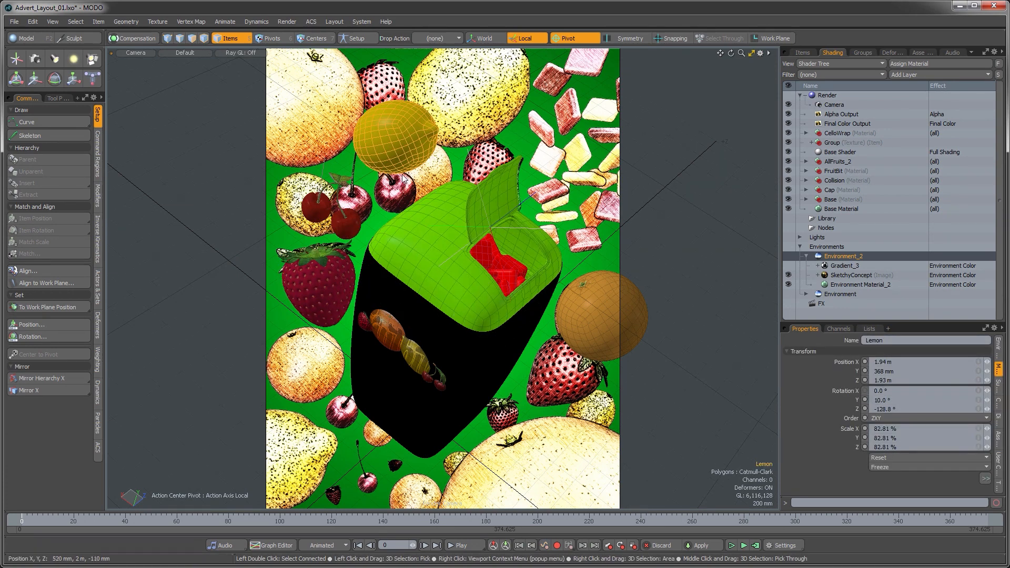
{"action": "key", "text": "w"}
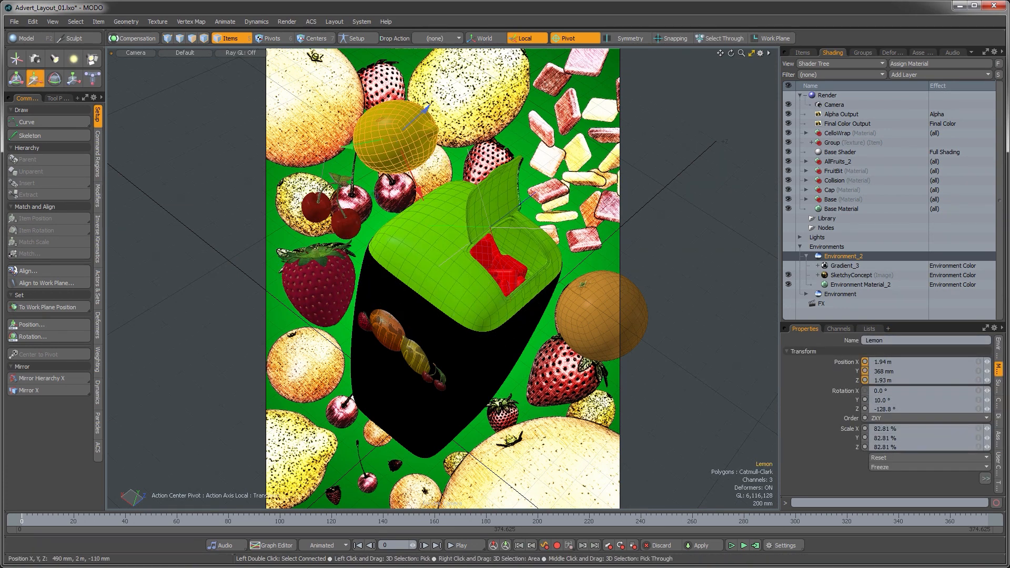
{"action": "left_click_drag", "start_coordinate": [395, 139], "coordinate": [626, 79]}
Step: Rotate the lemon and reposition it at the top centre above the package lid
{"action": "key", "text": "e"}
{"action": "left_click_drag", "start_coordinate": [513, 105], "coordinate": [479, 156]}
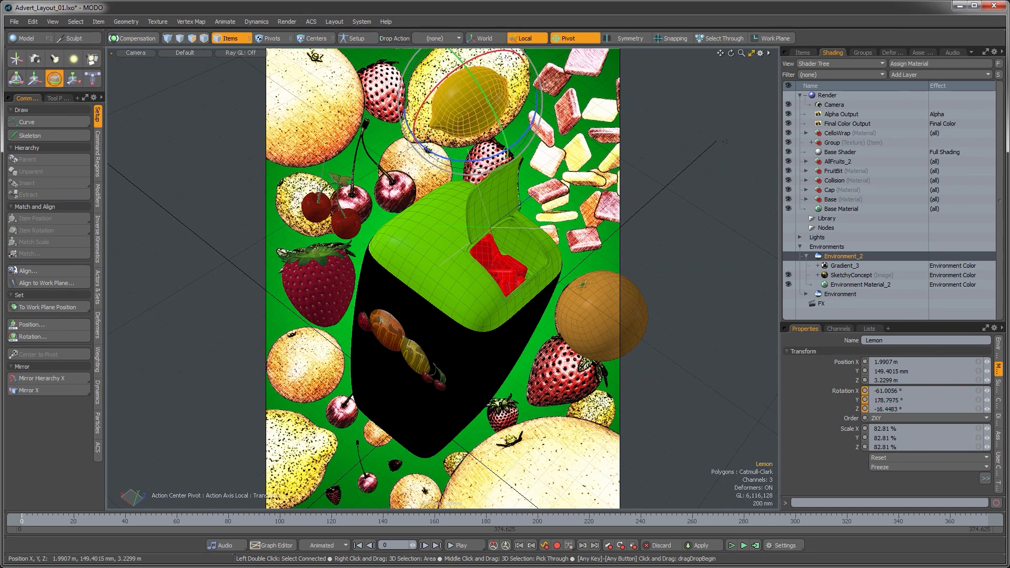
{"action": "key", "text": "w"}
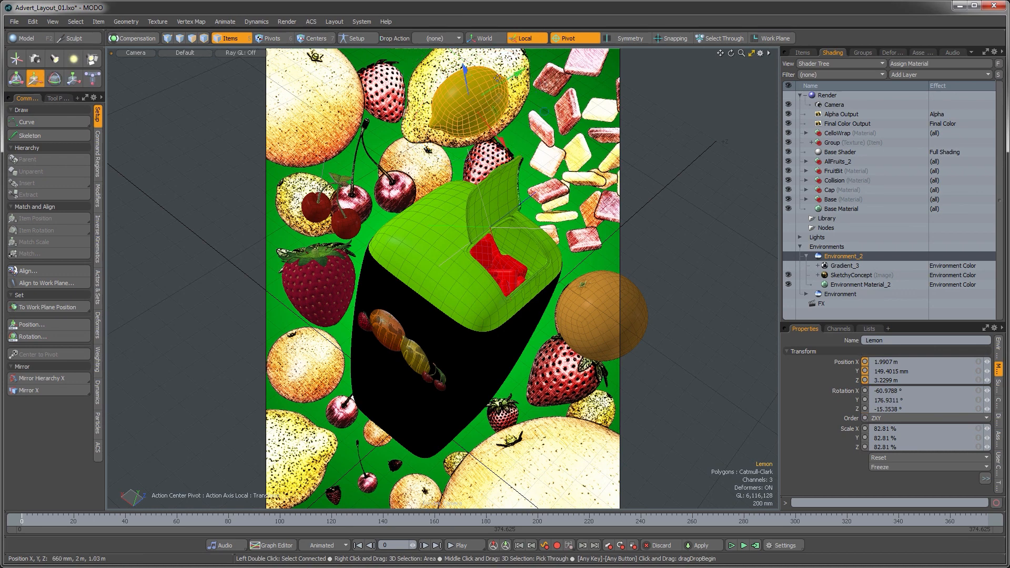
{"action": "left_click_drag", "start_coordinate": [483, 78], "coordinate": [428, 73]}
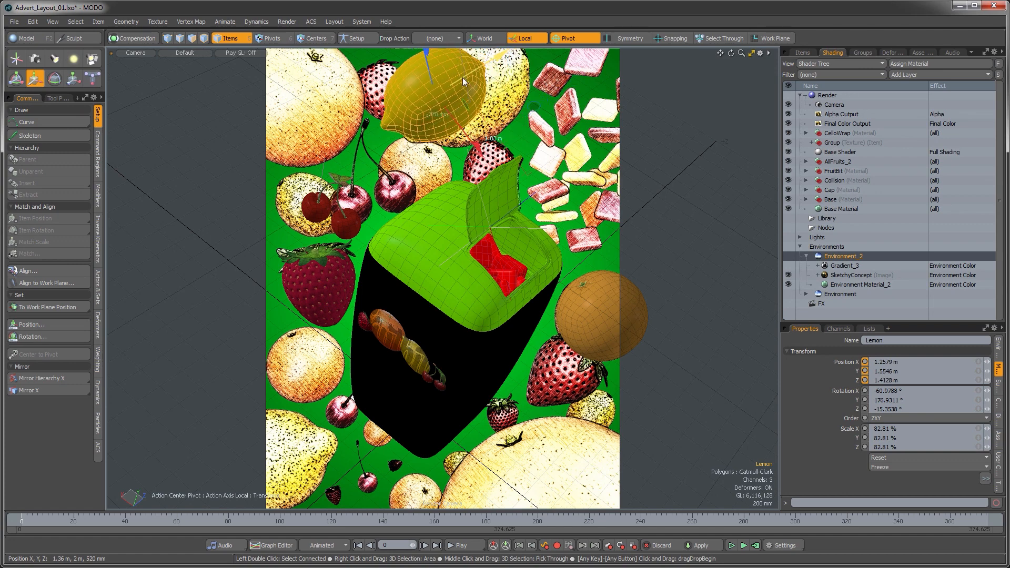
{"action": "left_click_drag", "start_coordinate": [459, 132], "coordinate": [581, 250]}
{"action": "left_click_drag", "start_coordinate": [560, 211], "coordinate": [413, 138]}
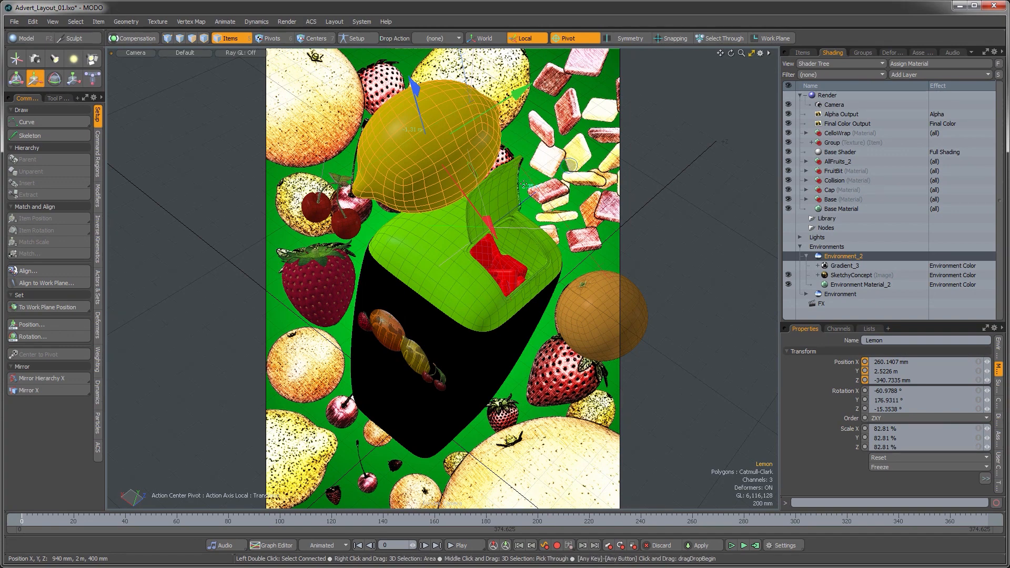
{"action": "left_click_drag", "start_coordinate": [571, 160], "coordinate": [612, 101]}
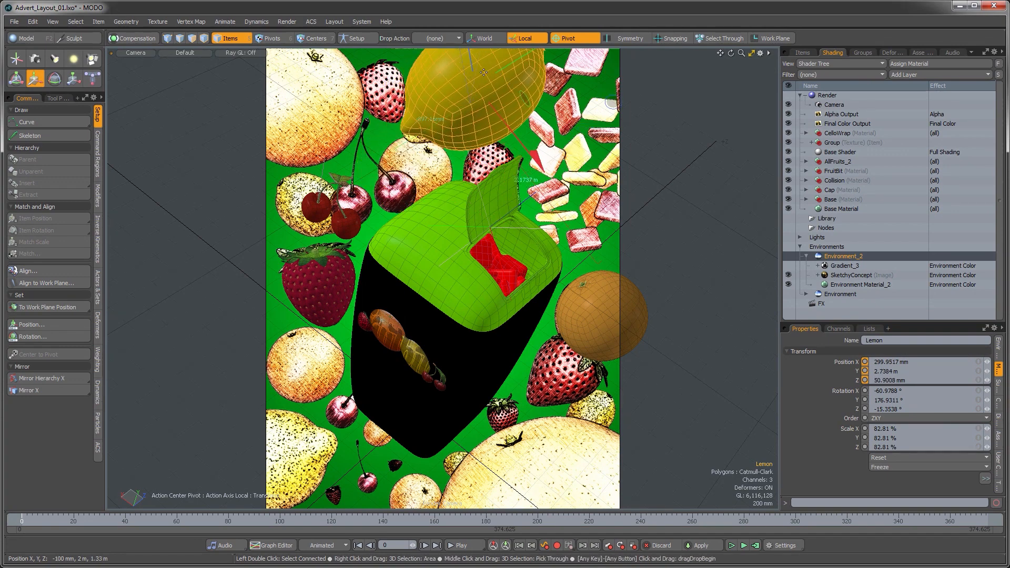
Step: Nudge the lemon further right along the top of the frame and rotate it slightly
{"action": "left_click_drag", "start_coordinate": [476, 72], "coordinate": [485, 115]}
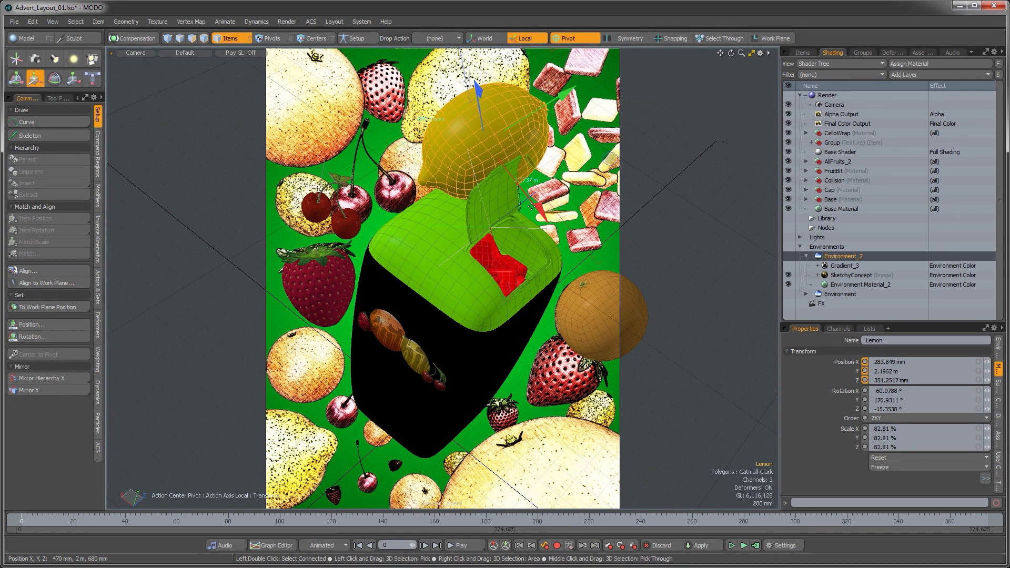
{"action": "left_click_drag", "start_coordinate": [536, 210], "coordinate": [503, 167]}
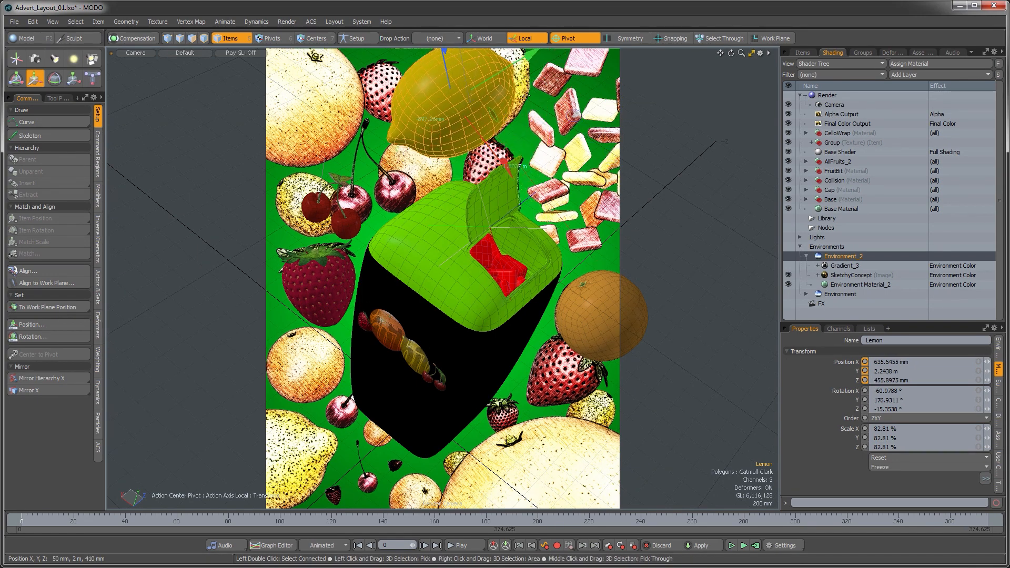
{"action": "left_click_drag", "start_coordinate": [567, 116], "coordinate": [588, 107]}
{"action": "key", "text": "e"}
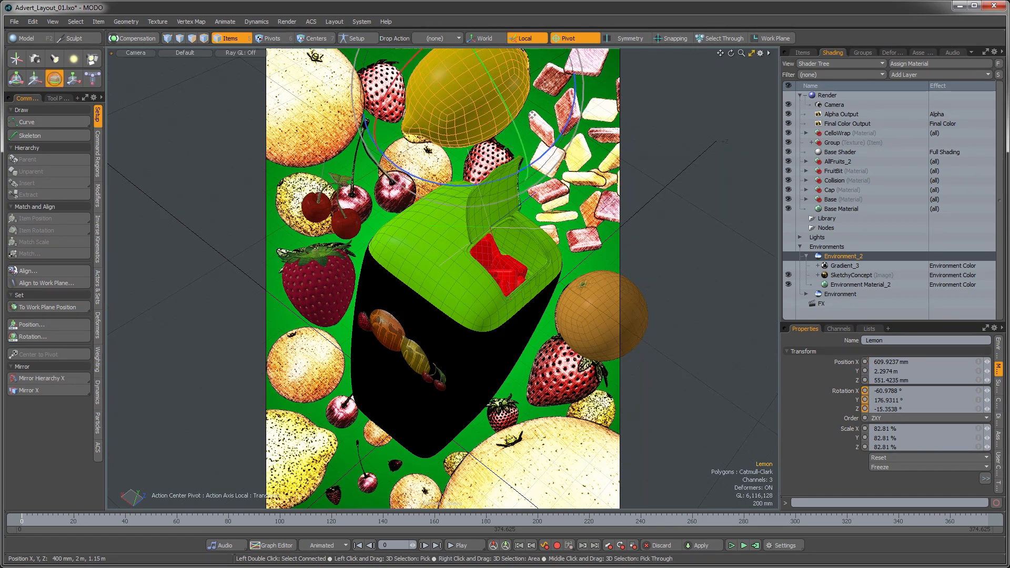
{"action": "left_click_drag", "start_coordinate": [462, 107], "coordinate": [522, 116]}
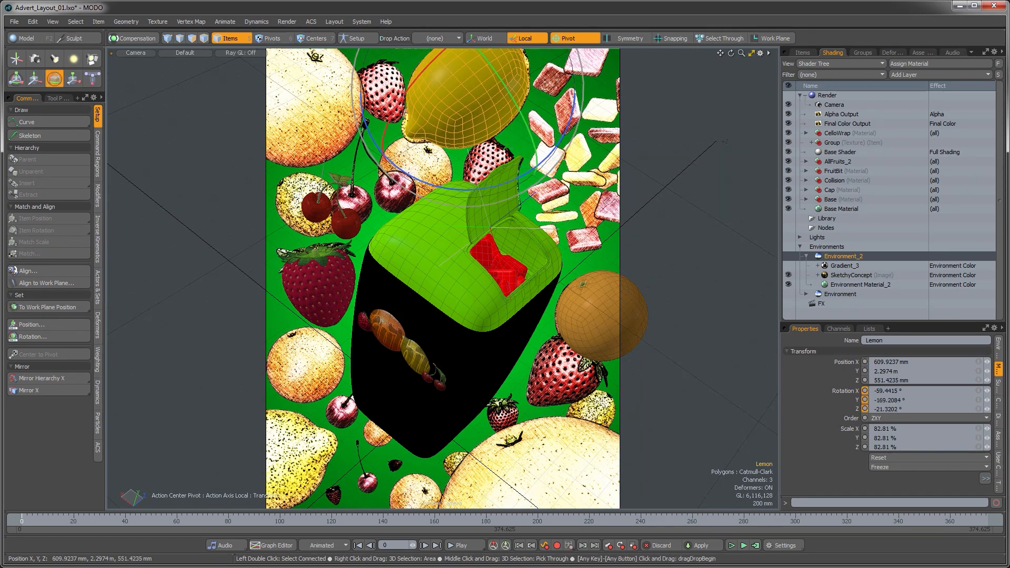
{"action": "key", "text": "space"}
{"action": "left_click", "coordinate": [551, 111]}
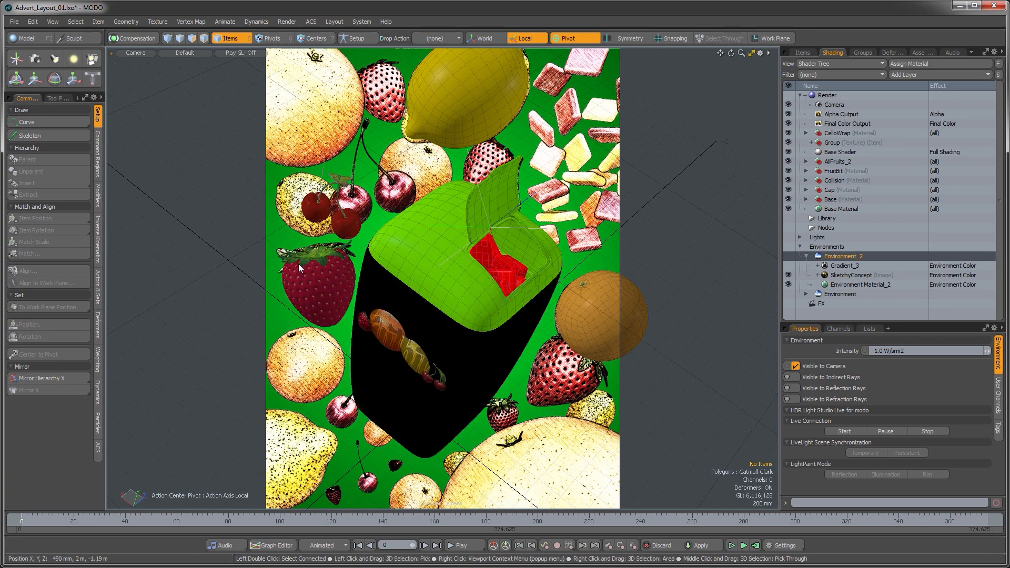
Step: Select the cherries, rotate them, and move them up toward the top left corner of the frame
{"action": "left_click", "coordinate": [322, 282]}
{"action": "left_click", "coordinate": [345, 222]}
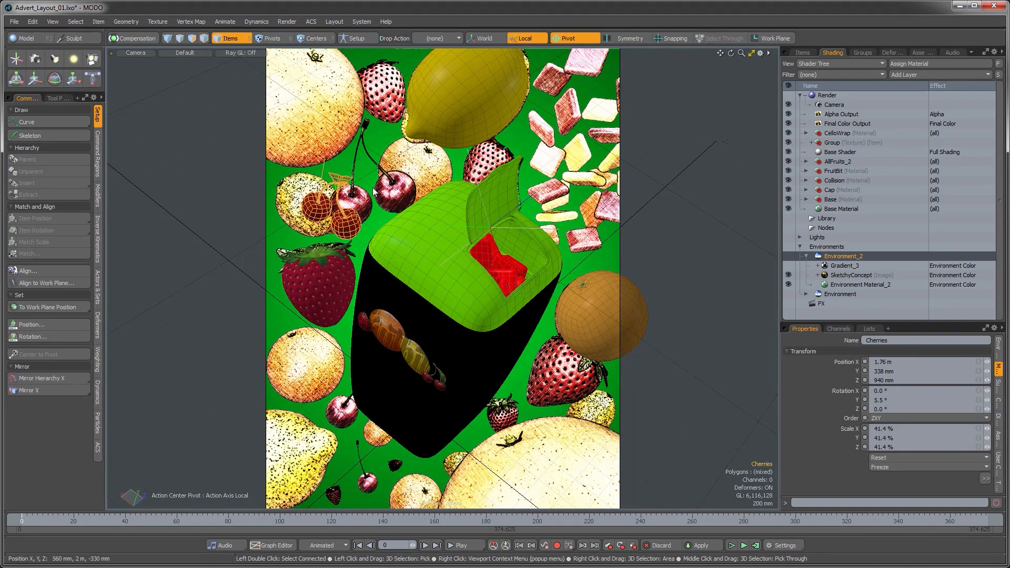
{"action": "key", "text": "e"}
{"action": "left_click_drag", "start_coordinate": [354, 251], "coordinate": [414, 214]}
{"action": "left_click_drag", "start_coordinate": [374, 179], "coordinate": [373, 164]}
{"action": "left_click_drag", "start_coordinate": [342, 250], "coordinate": [317, 247]}
{"action": "key", "text": "w"}
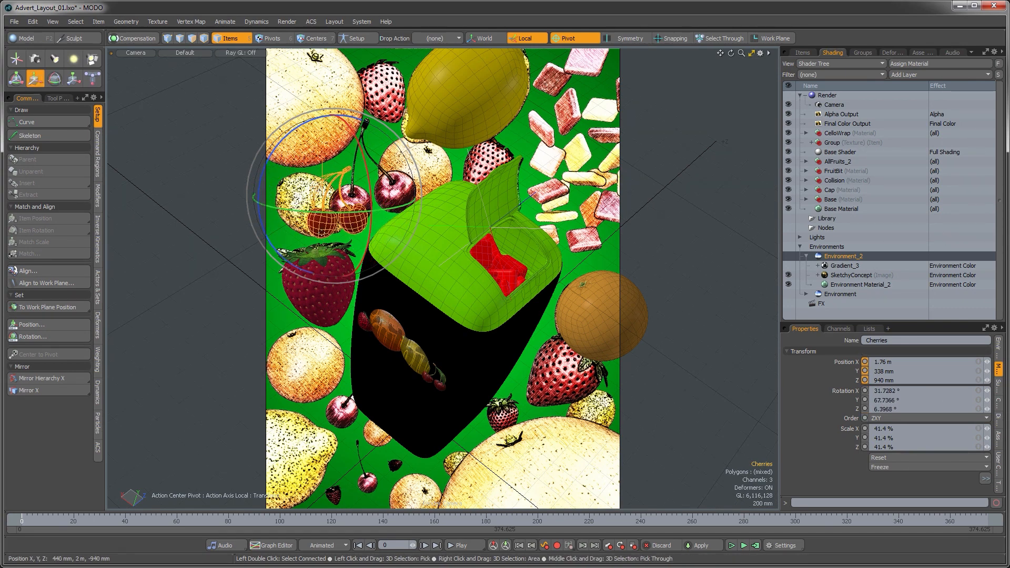
{"action": "left_click_drag", "start_coordinate": [272, 135], "coordinate": [307, 17]}
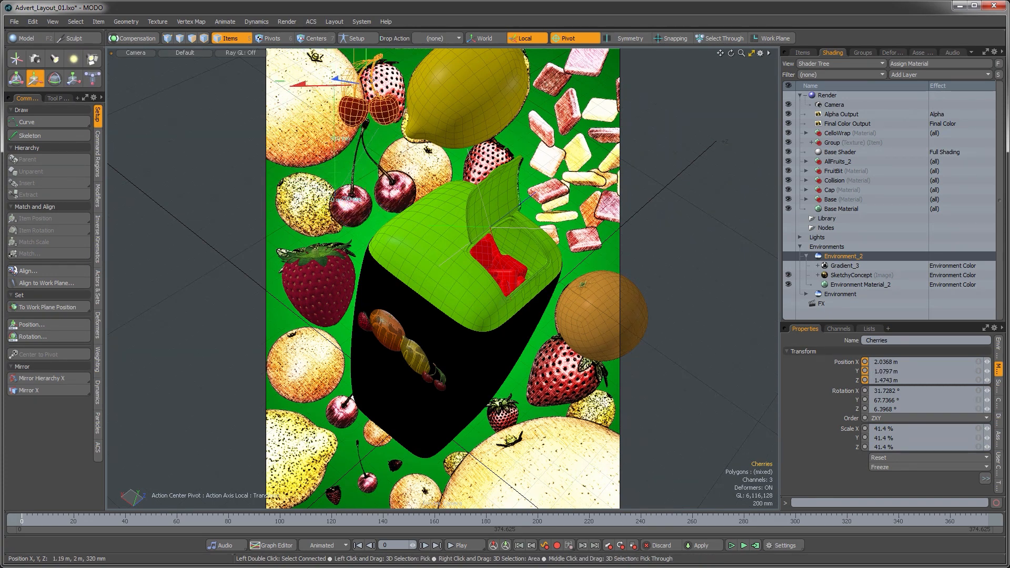
Step: Switch to world axes, move the cherries down beside the lemon, and rotate them slightly
{"action": "left_click", "coordinate": [485, 40]}
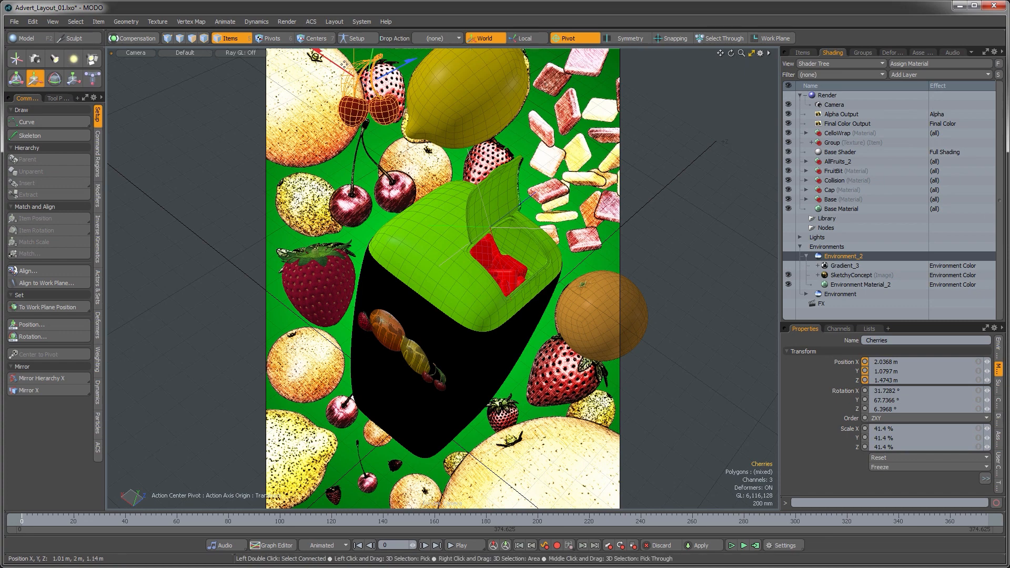
{"action": "left_click_drag", "start_coordinate": [335, 69], "coordinate": [358, 117]}
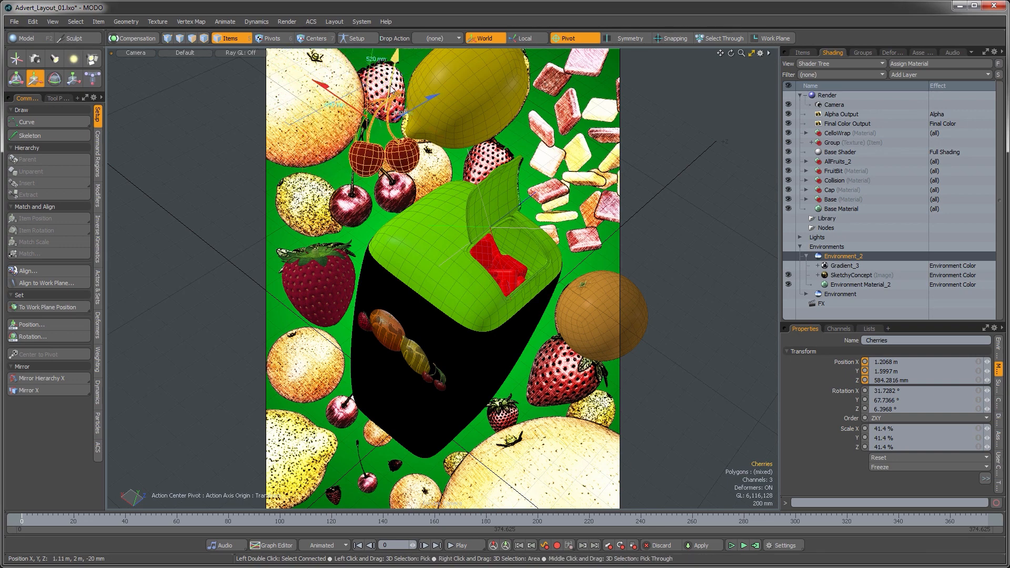
{"action": "left_click_drag", "start_coordinate": [391, 86], "coordinate": [397, 46]}
{"action": "left_click_drag", "start_coordinate": [389, 81], "coordinate": [369, 157]}
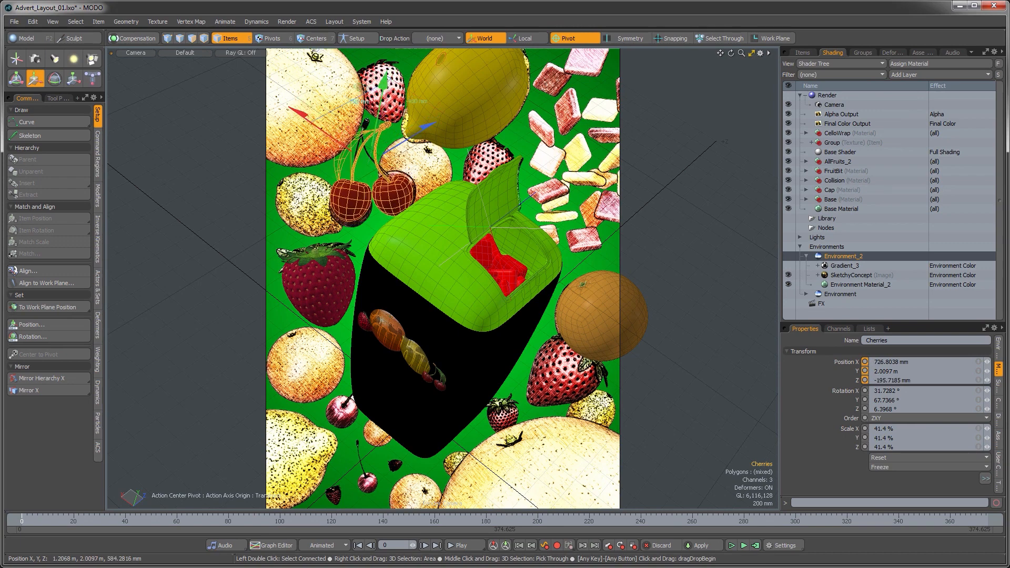
{"action": "key", "text": "e"}
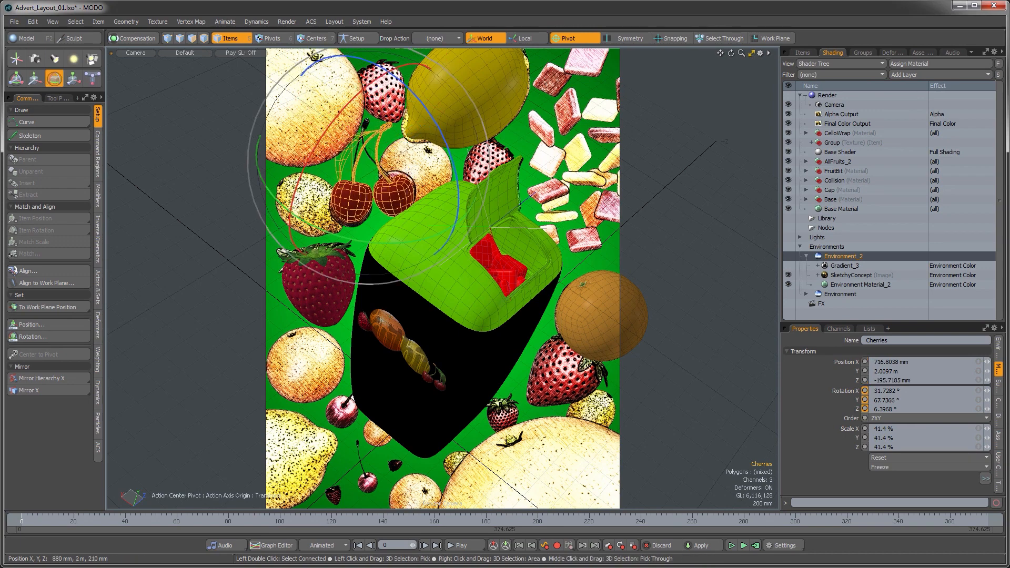
{"action": "left_click_drag", "start_coordinate": [319, 273], "coordinate": [339, 282]}
{"action": "key", "text": "space"}
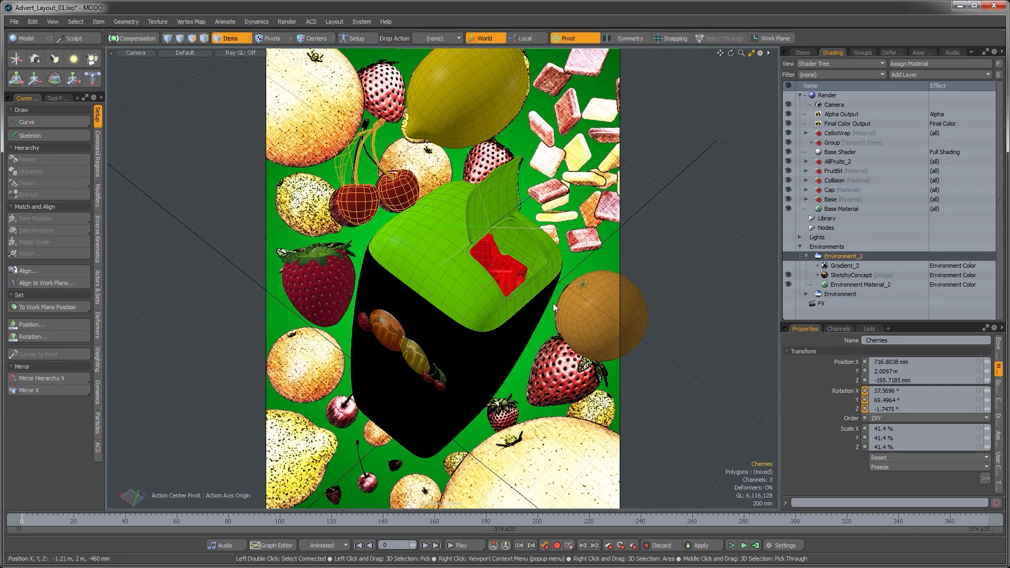
Step: Create an instance of the strawberry from the item list
{"action": "left_click", "coordinate": [329, 287]}
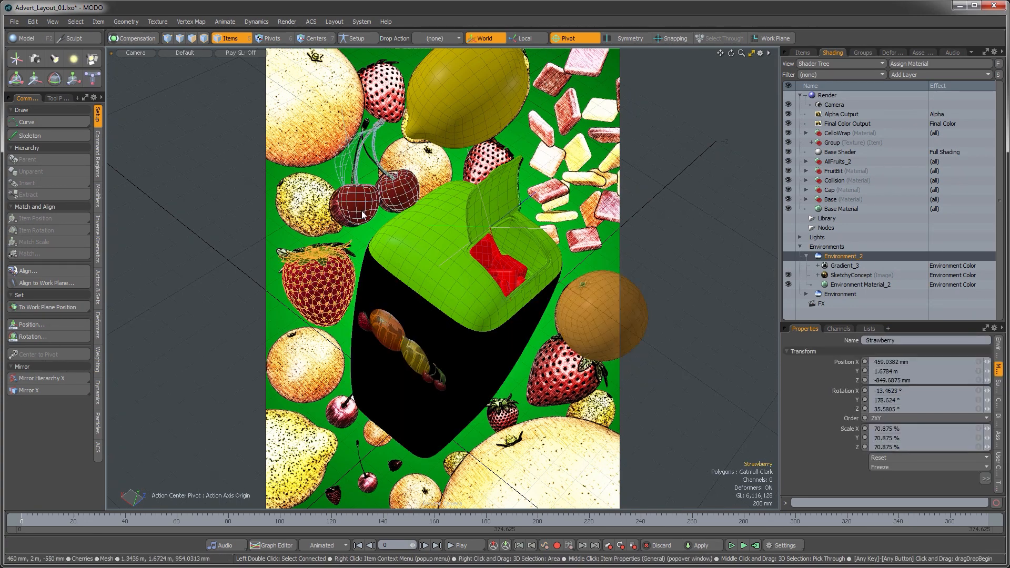
{"action": "left_click", "coordinate": [437, 121]}
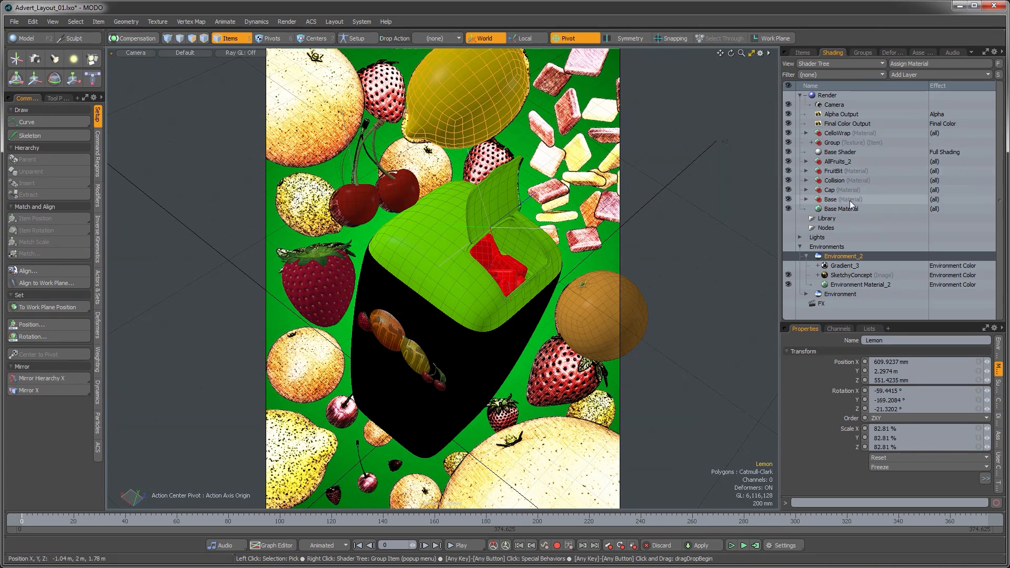
{"action": "left_click", "coordinate": [803, 53]}
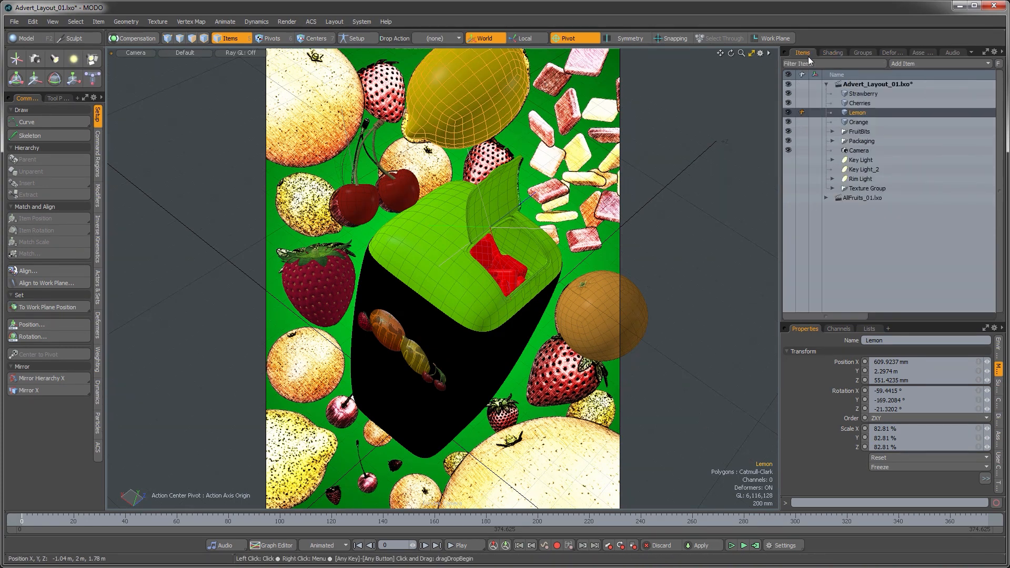
{"action": "left_click", "coordinate": [852, 122]}
{"action": "left_click", "coordinate": [854, 93]}
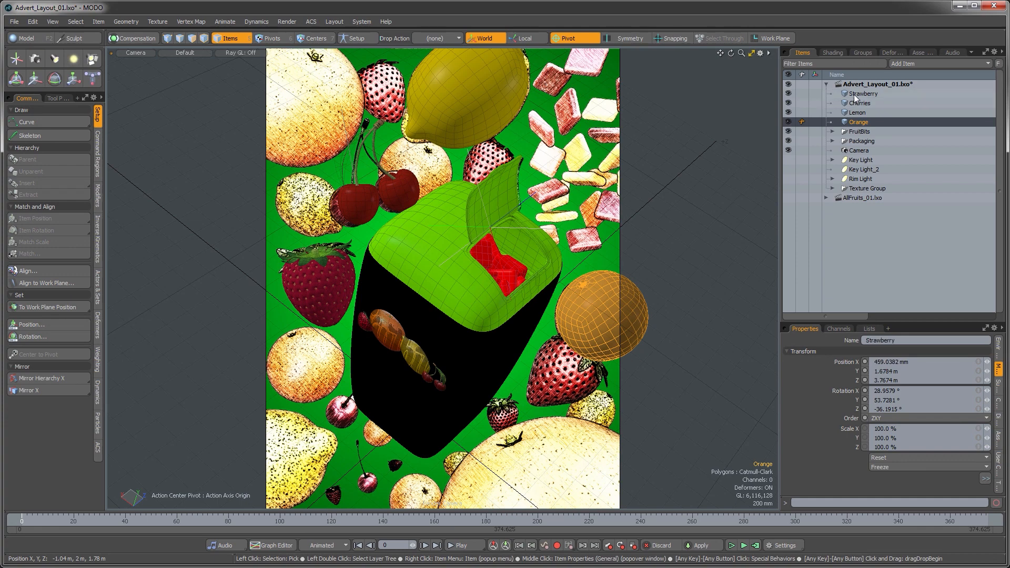
{"action": "right_click", "coordinate": [860, 93]}
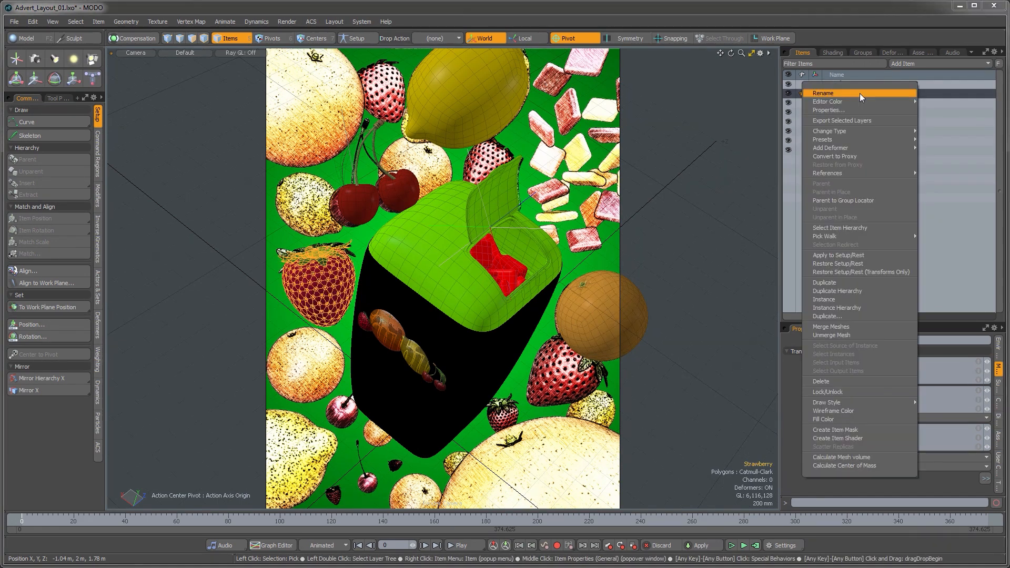
{"action": "left_click", "coordinate": [829, 301]}
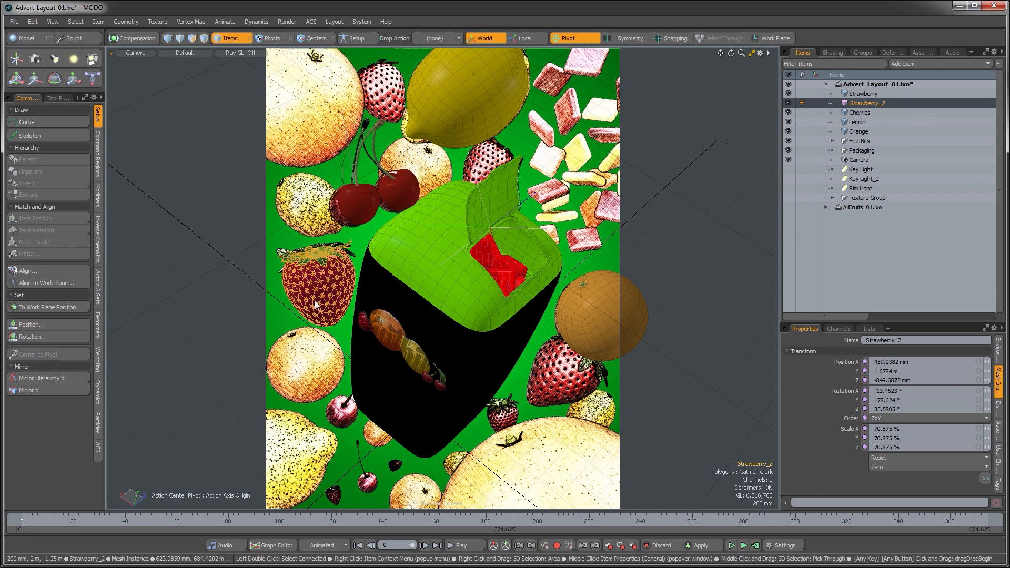
Step: Move the strawberry instance to the lower right beside the orange and rotate it
{"action": "key", "text": "w"}
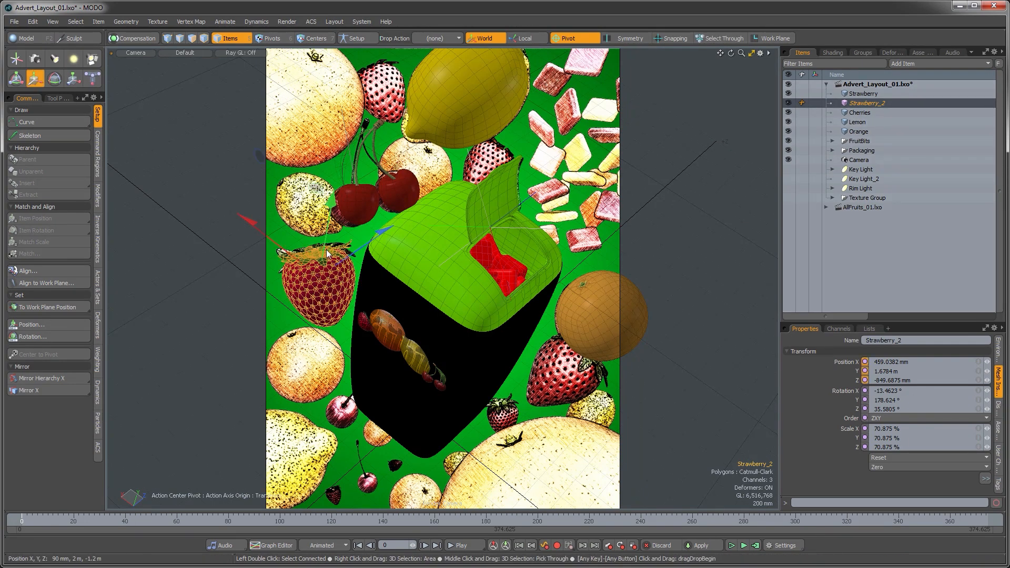
{"action": "left_click_drag", "start_coordinate": [316, 271], "coordinate": [523, 286]}
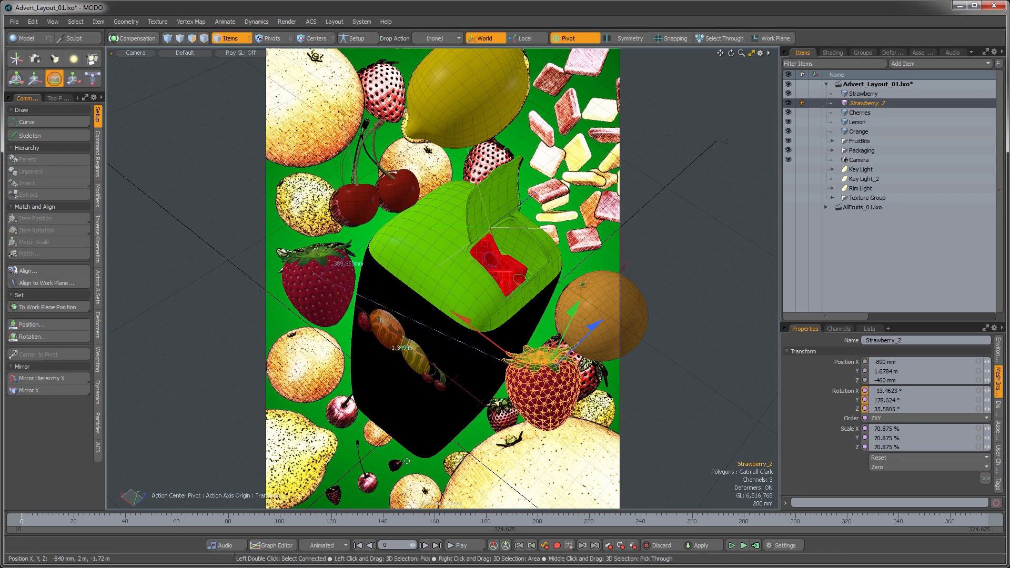
{"action": "key", "text": "e"}
{"action": "left_click_drag", "start_coordinate": [439, 450], "coordinate": [452, 401]}
{"action": "key", "text": "w"}
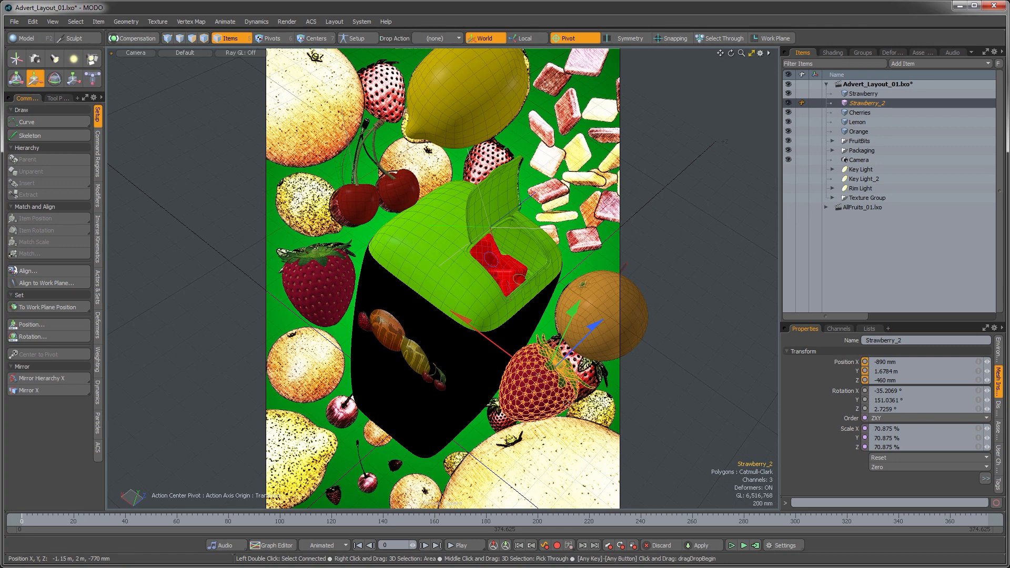
{"action": "left_click_drag", "start_coordinate": [563, 403], "coordinate": [588, 388]}
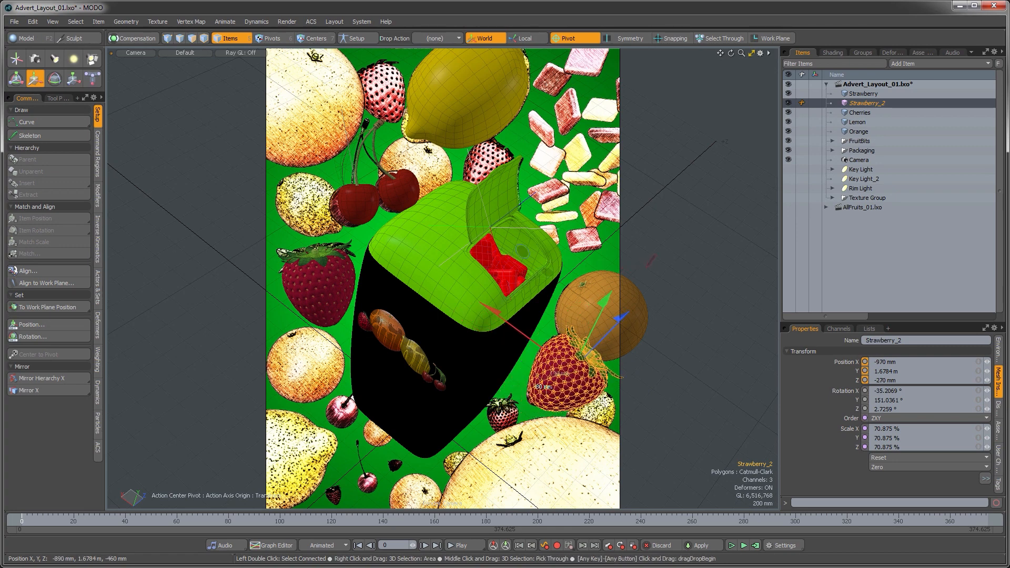
{"action": "key", "text": "space"}
Step: Duplicate the lemon and move the copy down to the bottom left corner of the frame
{"action": "left_click", "coordinate": [476, 121]}
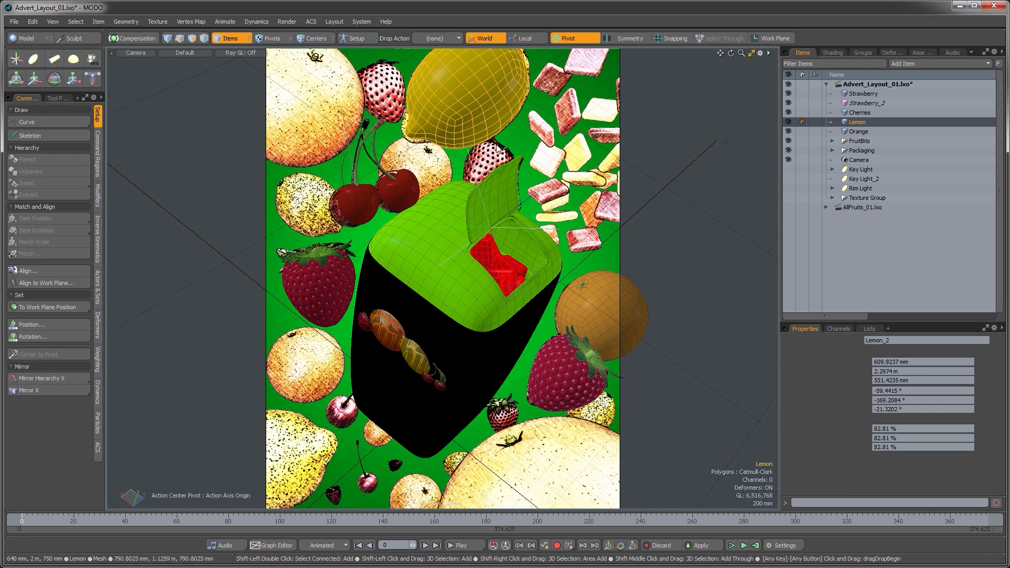
{"action": "key", "text": "ctrl+d"}
{"action": "key", "text": "w"}
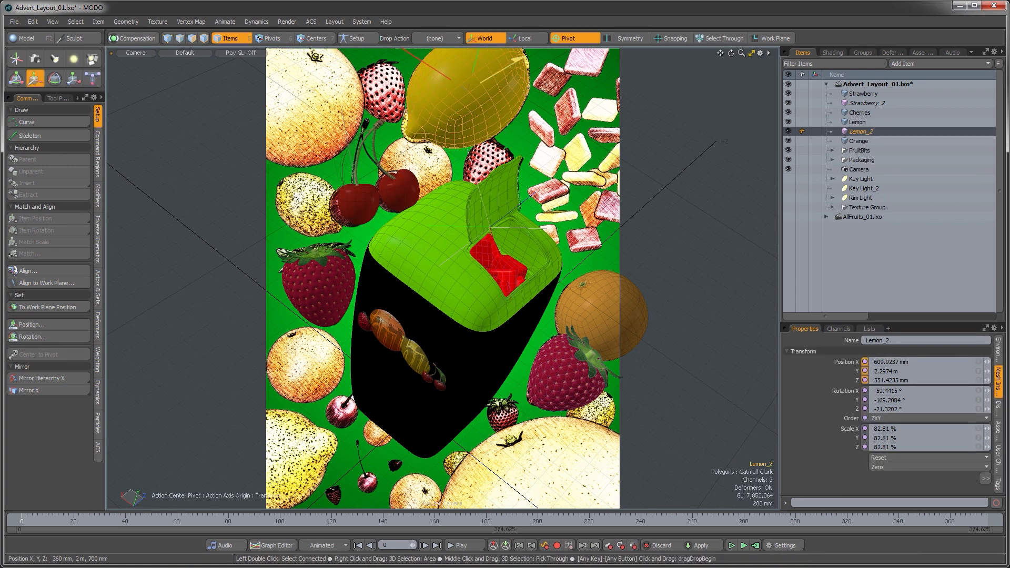
{"action": "left_click_drag", "start_coordinate": [503, 98], "coordinate": [279, 203]}
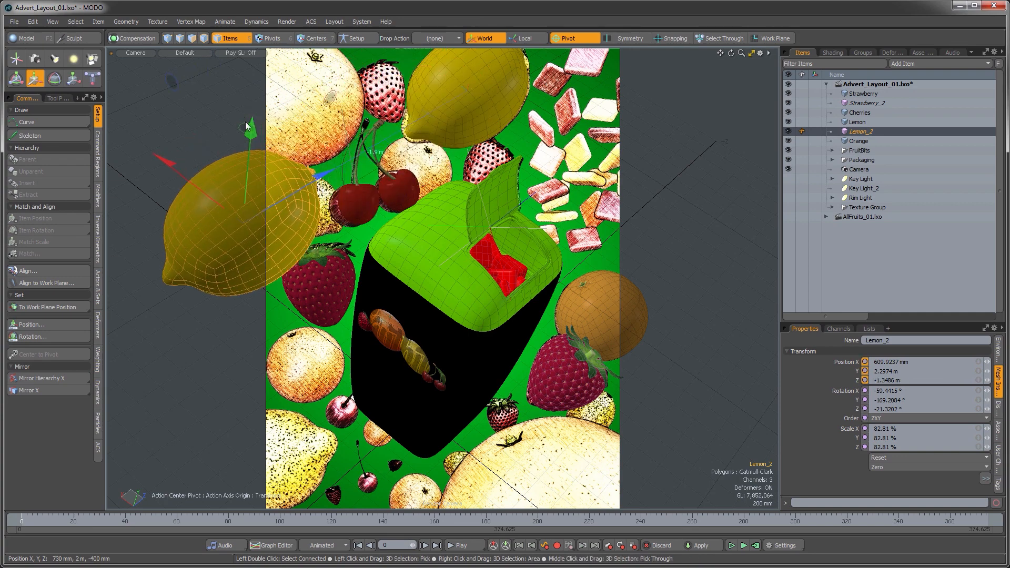
{"action": "left_click_drag", "start_coordinate": [247, 127], "coordinate": [404, 256]}
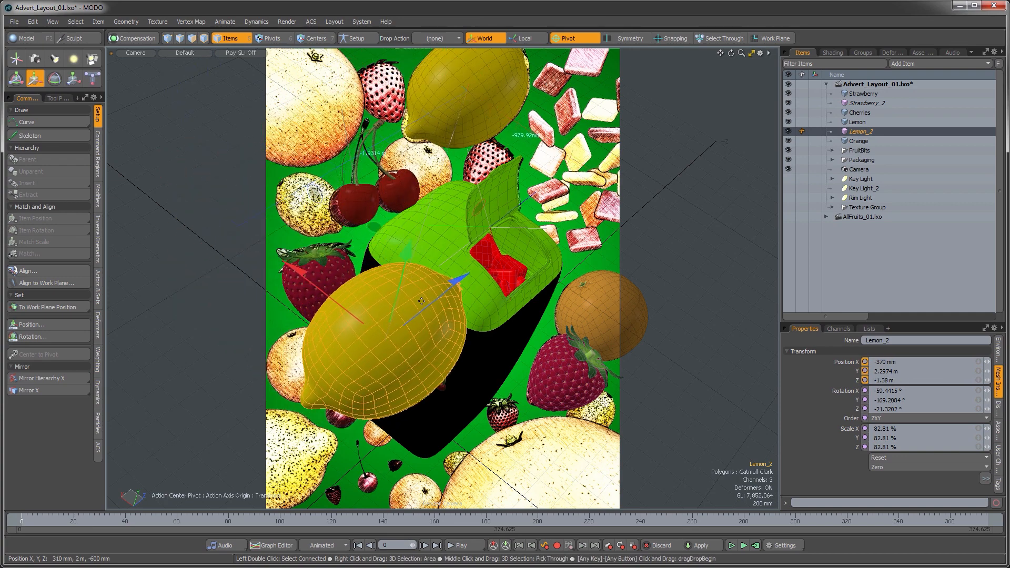
{"action": "left_click_drag", "start_coordinate": [421, 301], "coordinate": [515, 88]}
{"action": "left_click_drag", "start_coordinate": [557, 113], "coordinate": [396, 474]}
Step: Rotate the lemon copy and adjust its position in the lower left corner
{"action": "key", "text": "e"}
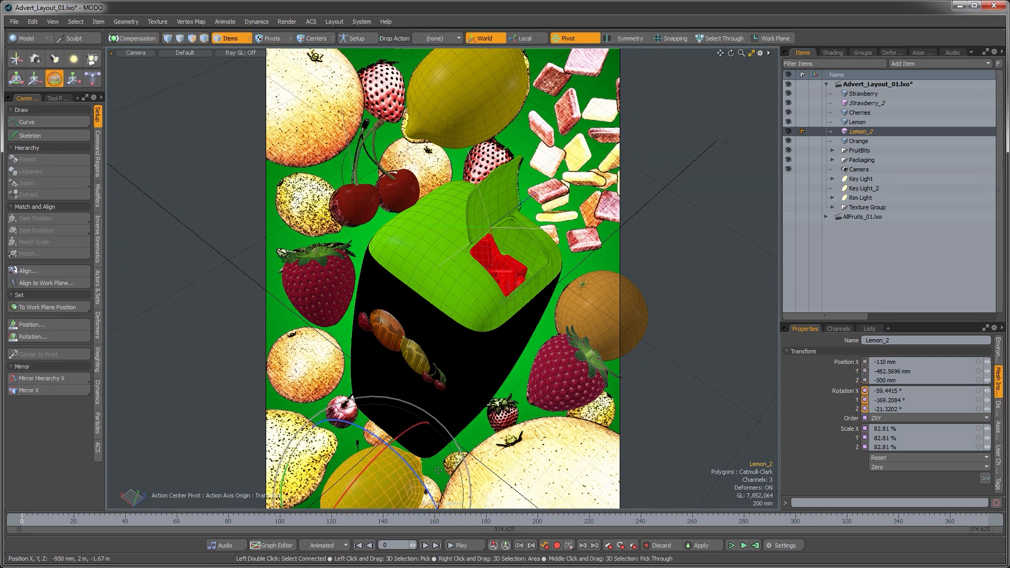
{"action": "left_click_drag", "start_coordinate": [464, 456], "coordinate": [334, 516]}
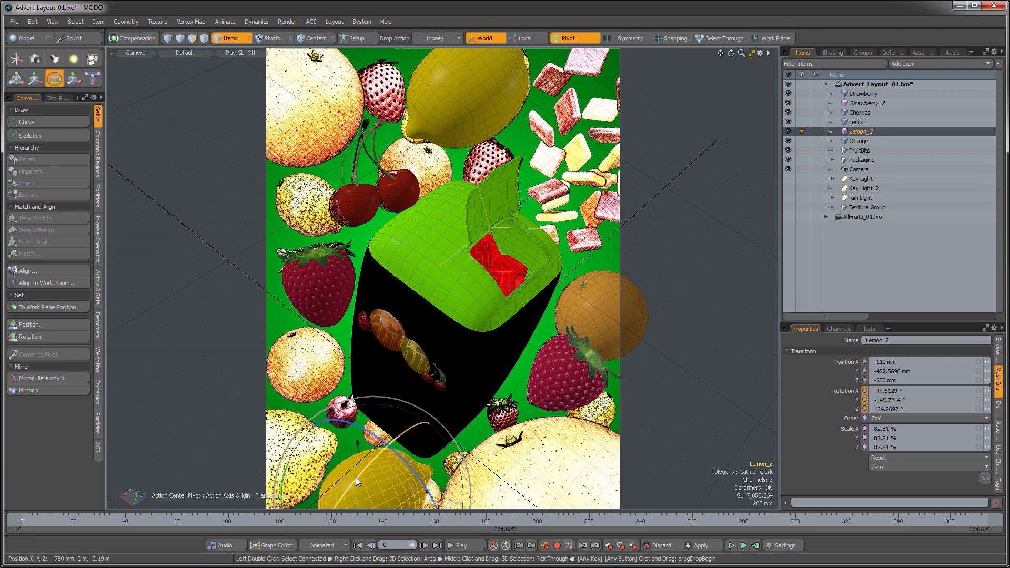
{"action": "key", "text": "w"}
{"action": "left_click_drag", "start_coordinate": [380, 456], "coordinate": [279, 442]}
{"action": "left_click_drag", "start_coordinate": [276, 378], "coordinate": [260, 363]}
{"action": "key", "text": "e"}
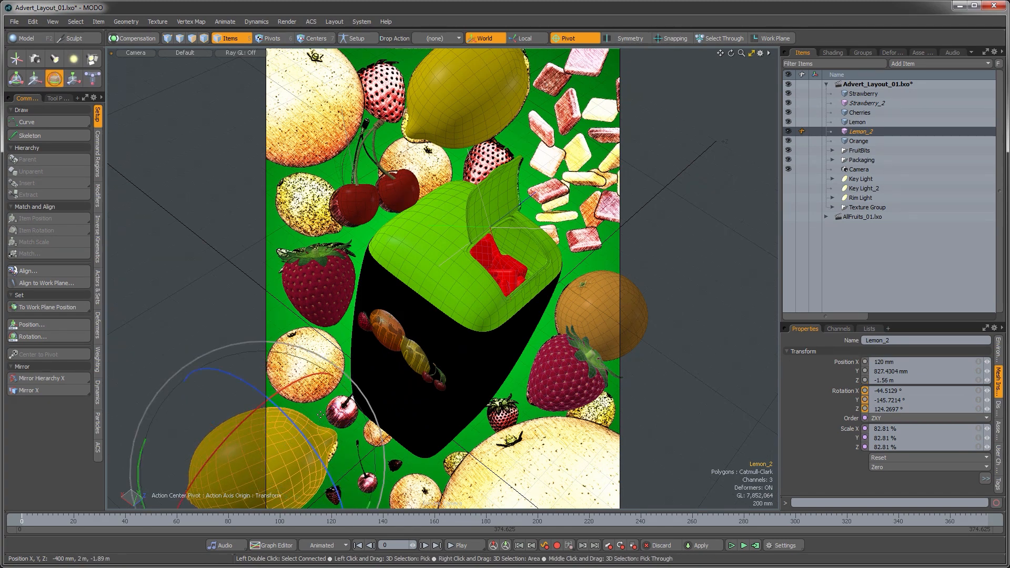
{"action": "left_click_drag", "start_coordinate": [360, 388], "coordinate": [365, 395]}
{"action": "key", "text": "space"}
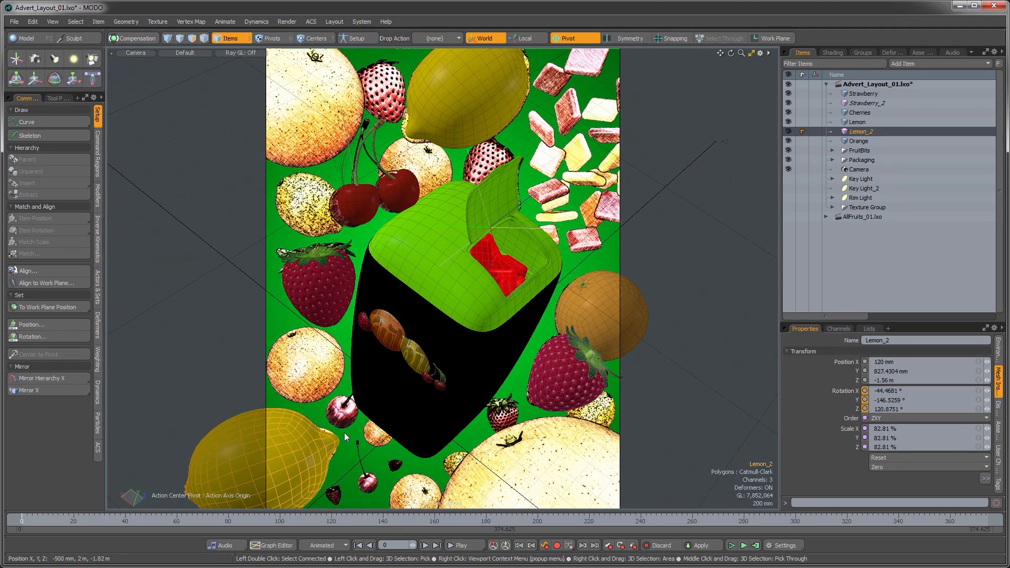
{"action": "left_click", "coordinate": [346, 442]}
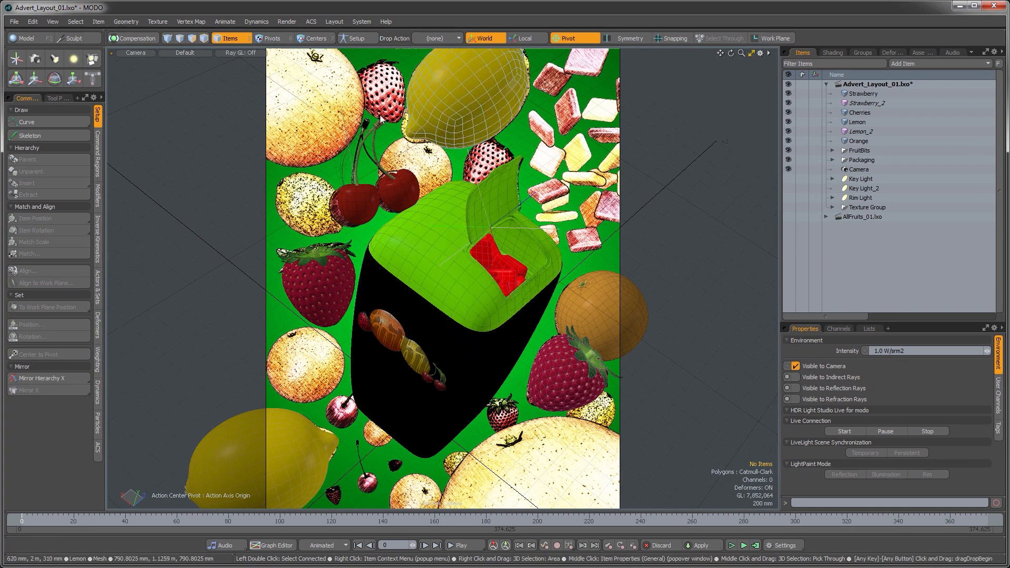
Step: Inspect the scene layout in the perspective view, then return to the camera view
{"action": "left_click", "coordinate": [11, 21]}
{"action": "left_click", "coordinate": [27, 119]}
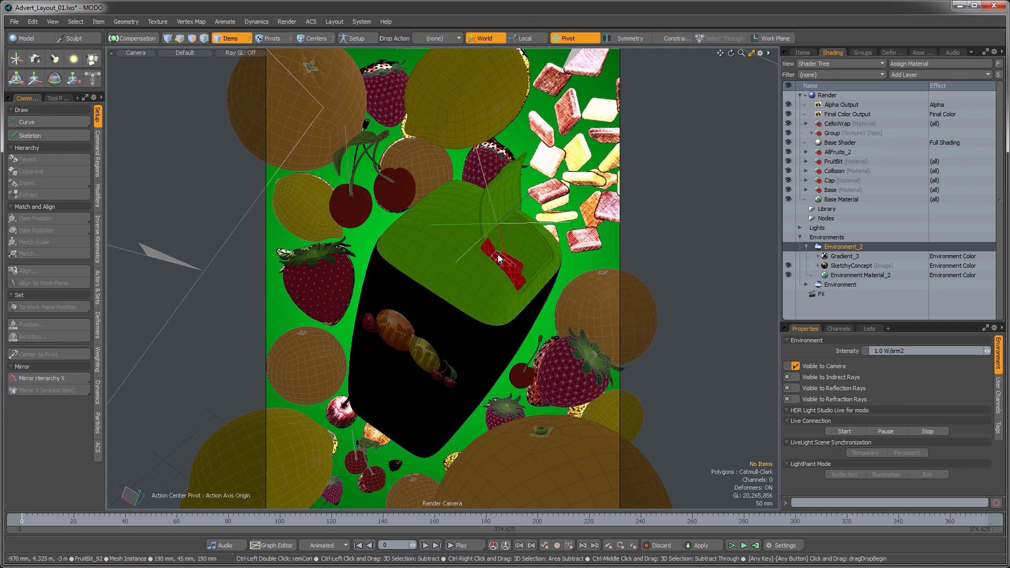
{"action": "key", "text": "ctrl+space"}
{"action": "left_click", "coordinate": [527, 236]}
{"action": "mouse_move", "coordinate": [533, 318]}
{"action": "left_mouse_down", "text": "alt"}
{"action": "mouse_move", "coordinate": [436, 402]}
{"action": "mouse_move", "coordinate": [485, 339]}
{"action": "mouse_move", "coordinate": [490, 345]}
{"action": "mouse_move", "coordinate": [515, 325]}
{"action": "left_mouse_up", "text": "alt"}
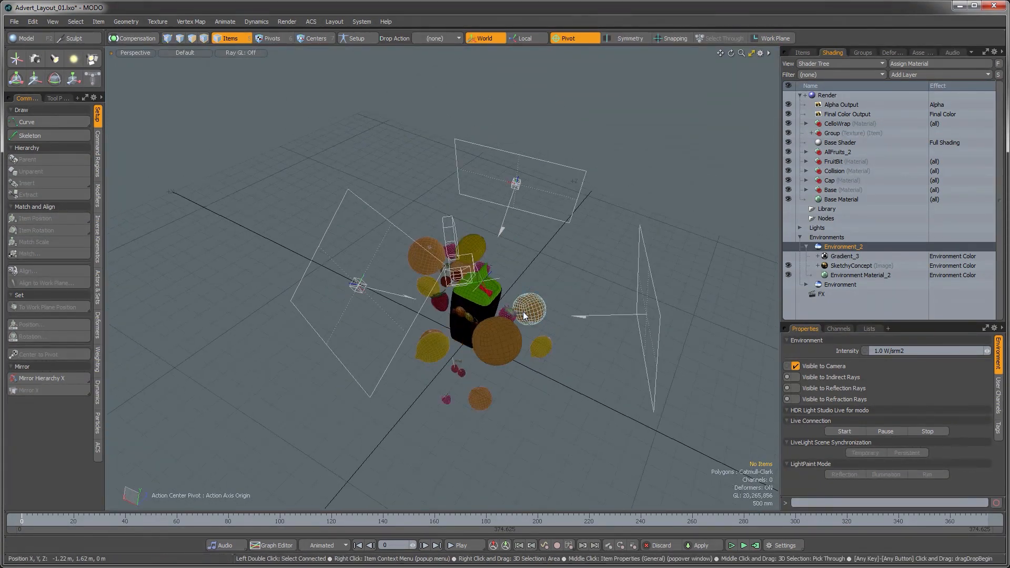
{"action": "key", "text": "ctrl+space"}
{"action": "left_click", "coordinate": [495, 292]}
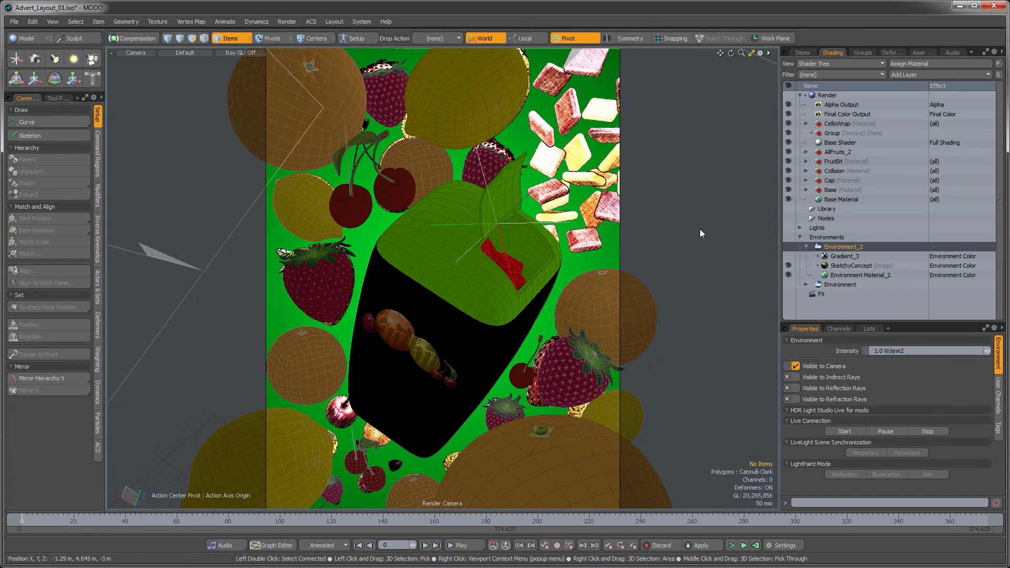
Step: Hide the green backdrop layer of the environment and open a preview render of the camera view
{"action": "left_click", "coordinate": [788, 256]}
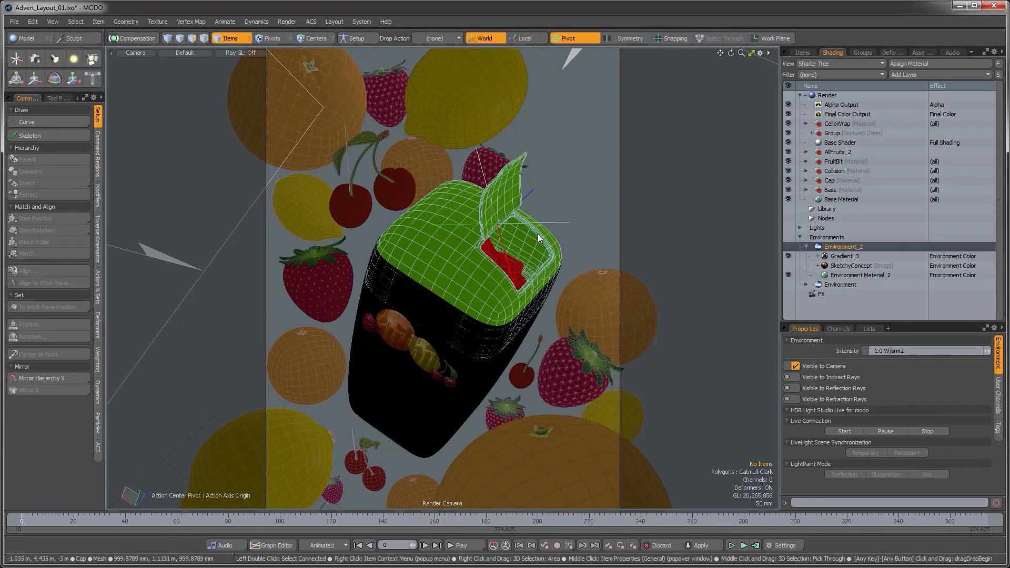
{"action": "key", "text": "F8"}
{"action": "left_click", "coordinate": [429, 283]}
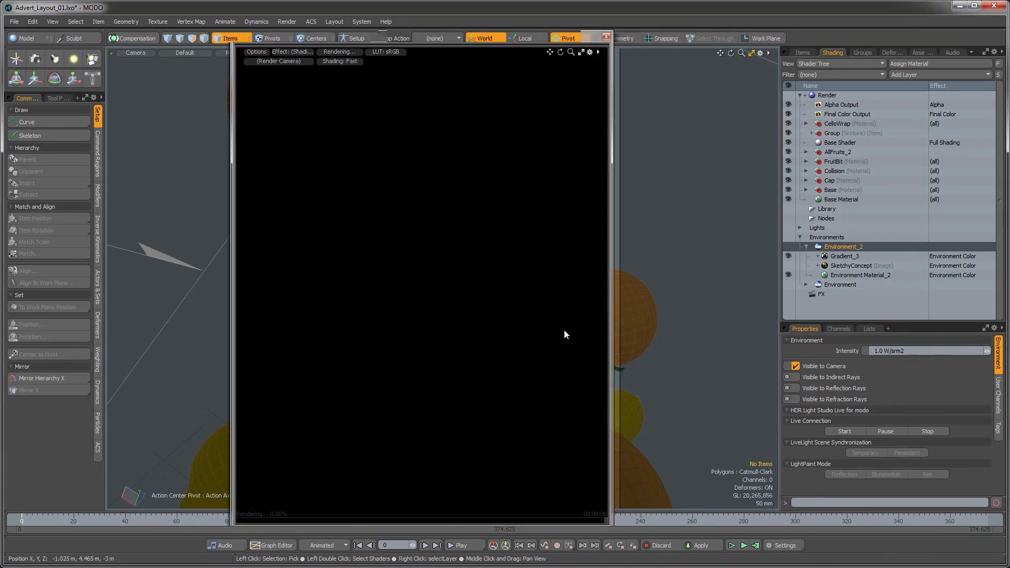
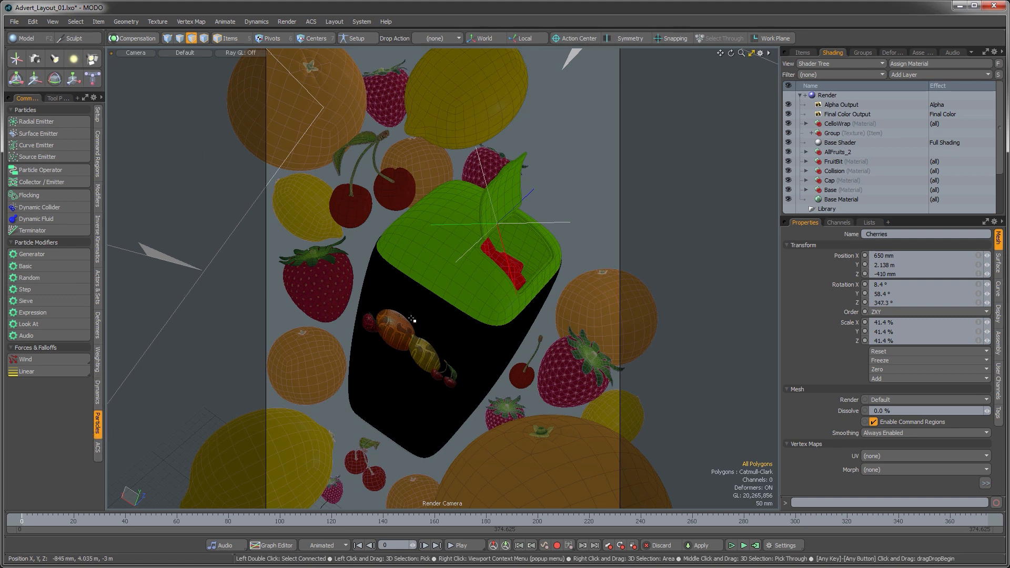
Step: Hide the AllFruits_3 group and the Key Light, Key Light_2 and Rim Light items in the perspective view
{"action": "key", "text": "ctrl+space"}
{"action": "left_click", "coordinate": [444, 298]}
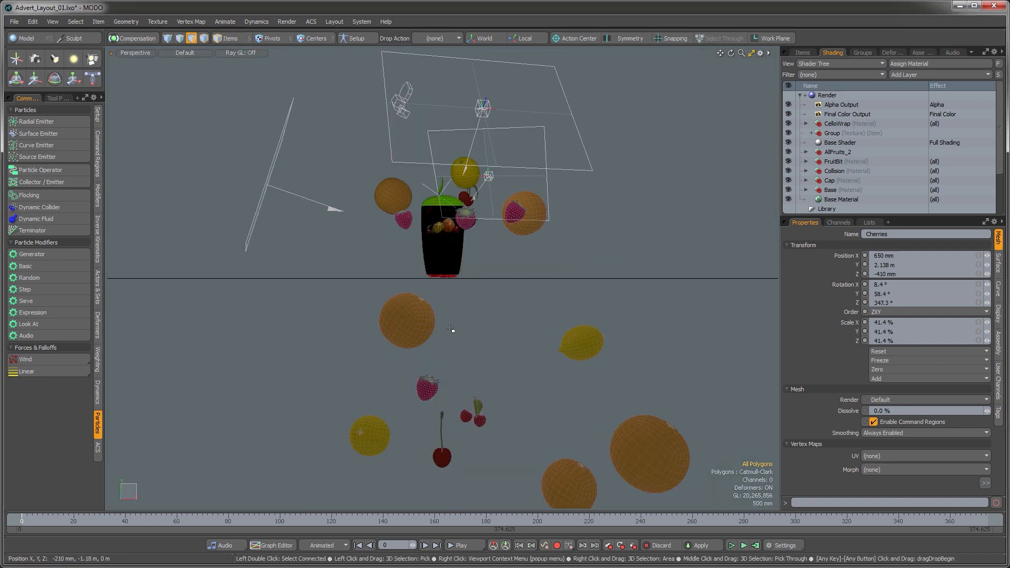
{"action": "left_click", "coordinate": [803, 52]}
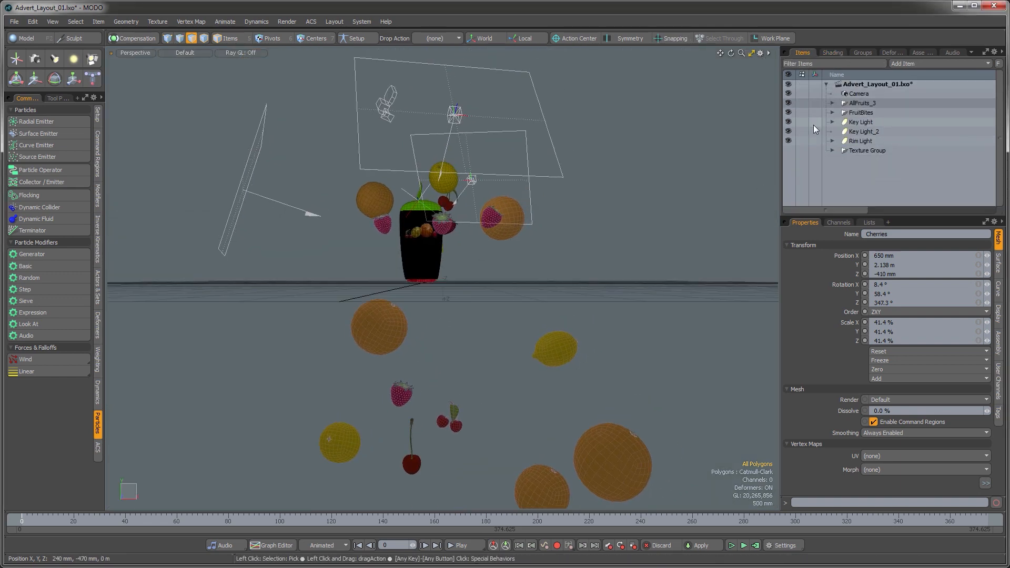
{"action": "left_click", "coordinate": [790, 102]}
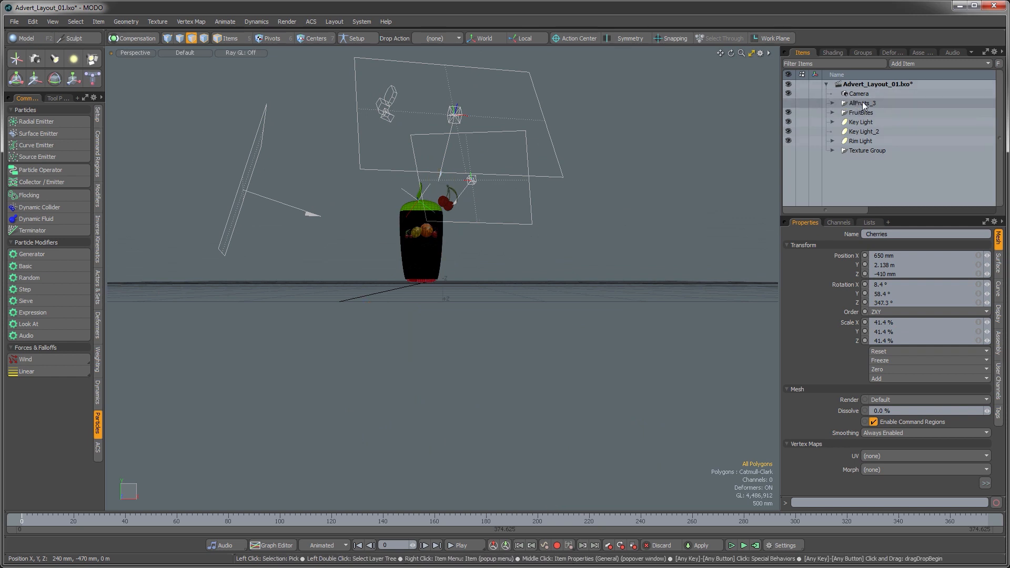
{"action": "left_click_drag", "start_coordinate": [568, 214], "coordinate": [556, 255], "text": "alt"}
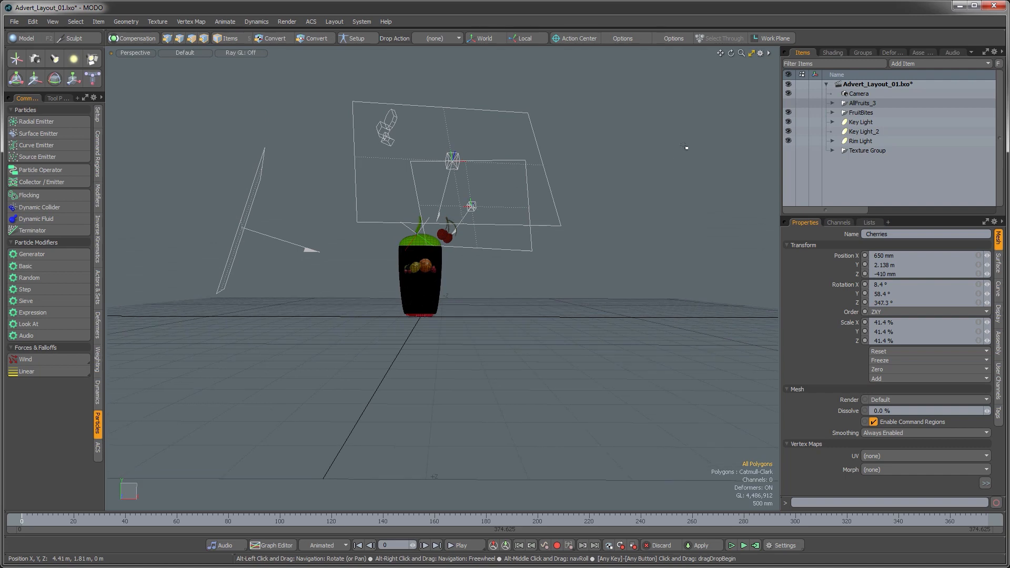
{"action": "left_click", "coordinate": [788, 122]}
{"action": "left_click", "coordinate": [789, 130]}
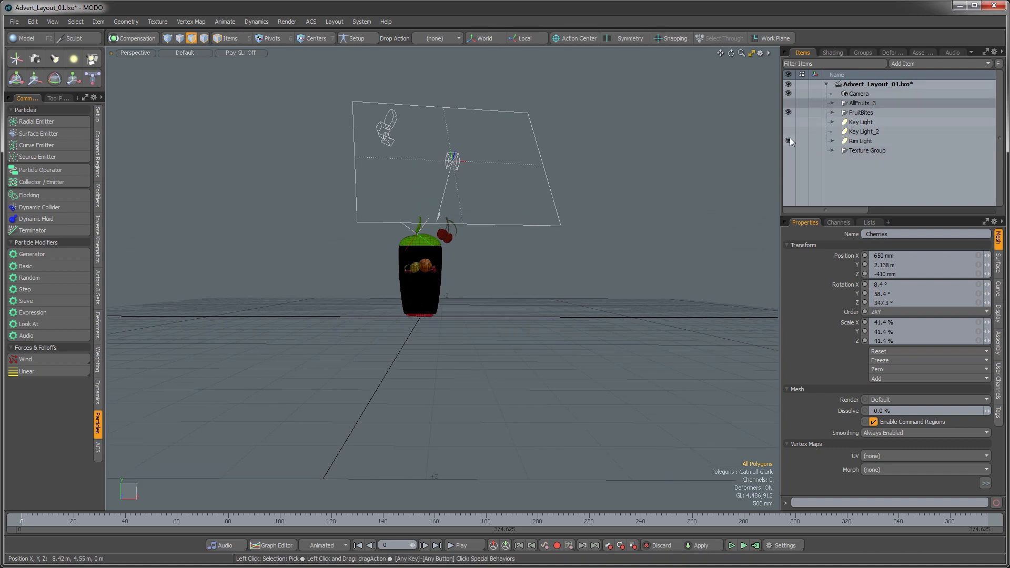
{"action": "left_click", "coordinate": [789, 139]}
Step: Add a Radial Emitter to the scene
{"action": "left_click_drag", "start_coordinate": [452, 248], "coordinate": [455, 322], "text": "alt"}
{"action": "scroll", "coordinate": [477, 253], "scroll_direction": "up", "scroll_amount": 3}
{"action": "left_click", "coordinate": [858, 131]}
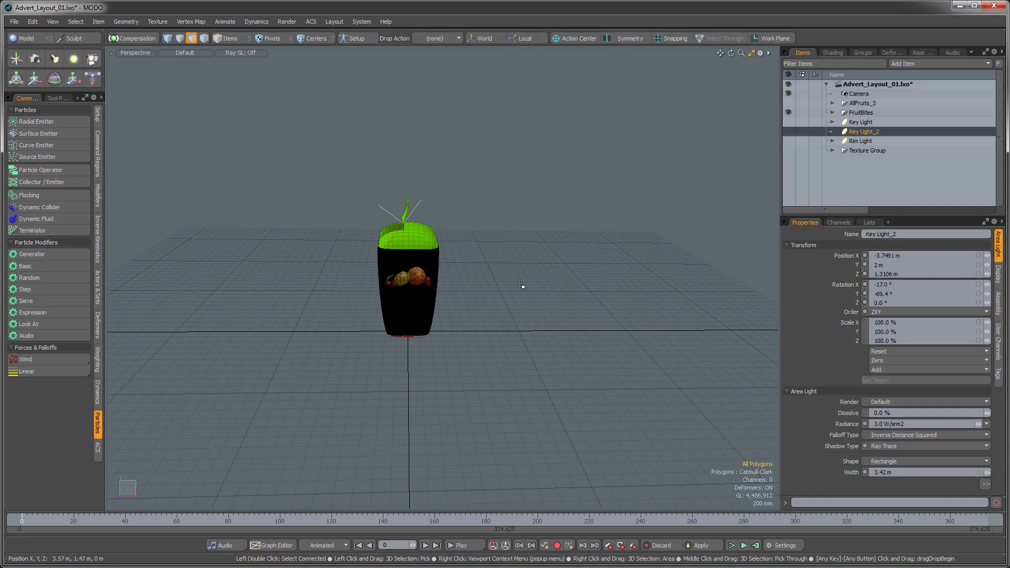
{"action": "left_click_drag", "start_coordinate": [523, 284], "coordinate": [508, 323], "text": "alt"}
{"action": "left_click_drag", "start_coordinate": [508, 323], "coordinate": [421, 334], "text": "alt"}
{"action": "left_click_drag", "start_coordinate": [421, 334], "coordinate": [461, 307], "text": "alt"}
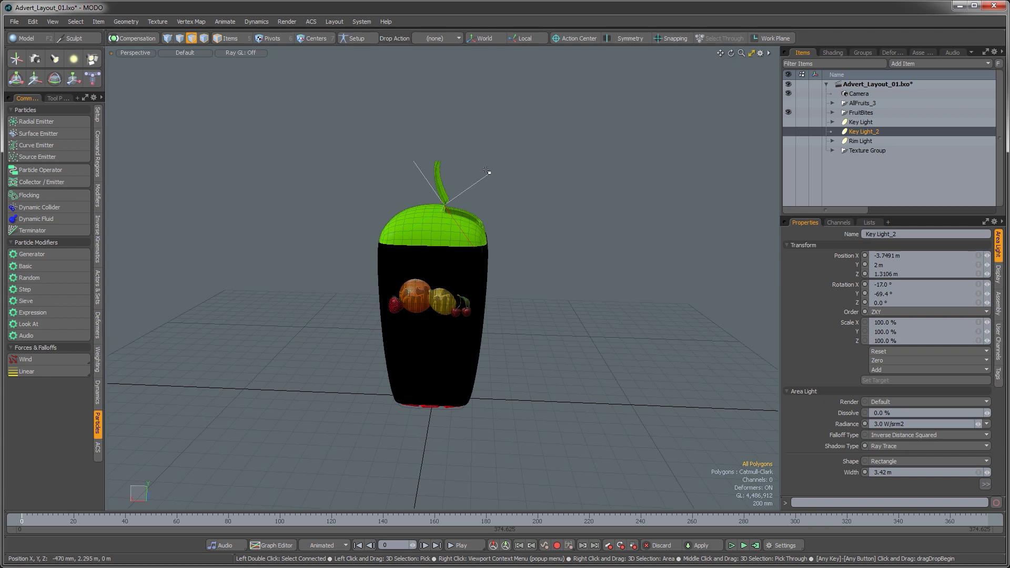
{"action": "left_click_drag", "start_coordinate": [487, 171], "coordinate": [210, 182], "text": "alt+shift"}
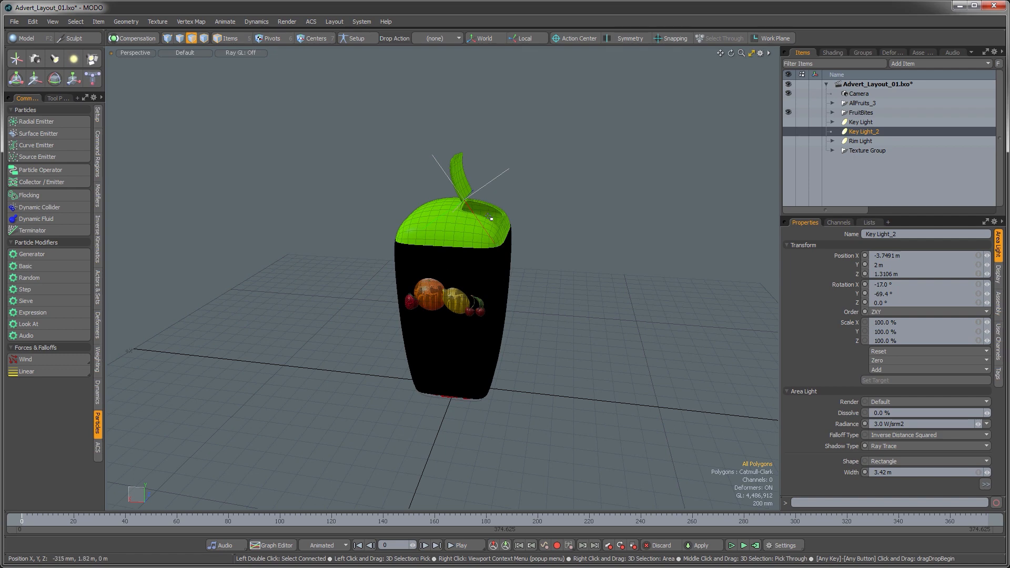
{"action": "left_click", "coordinate": [41, 121]}
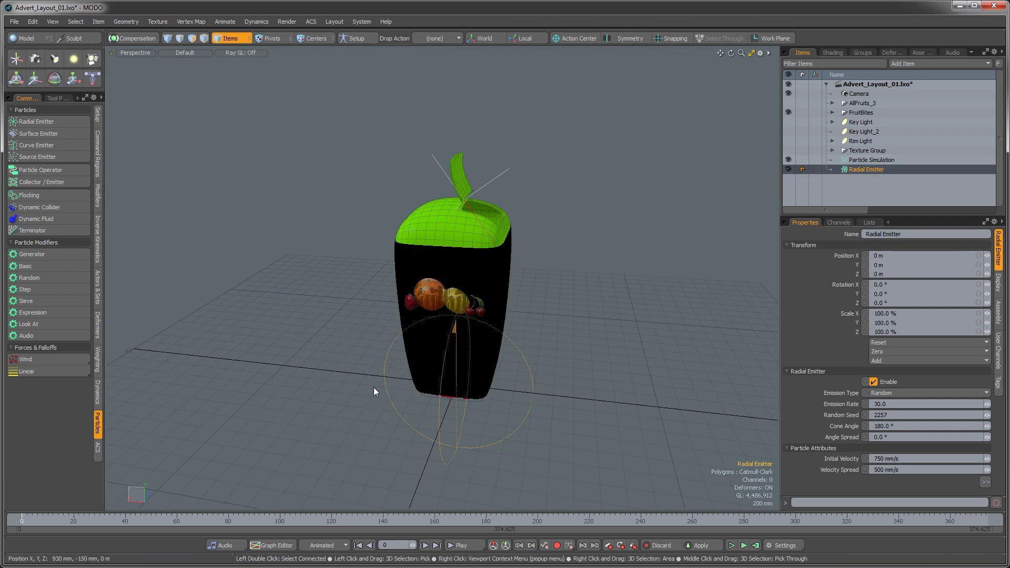
Step: Move the radial emitter up to the package's open cap, to about -295 mm X and 1.29 m Y
{"action": "left_click_drag", "start_coordinate": [377, 390], "coordinate": [514, 305], "text": "alt"}
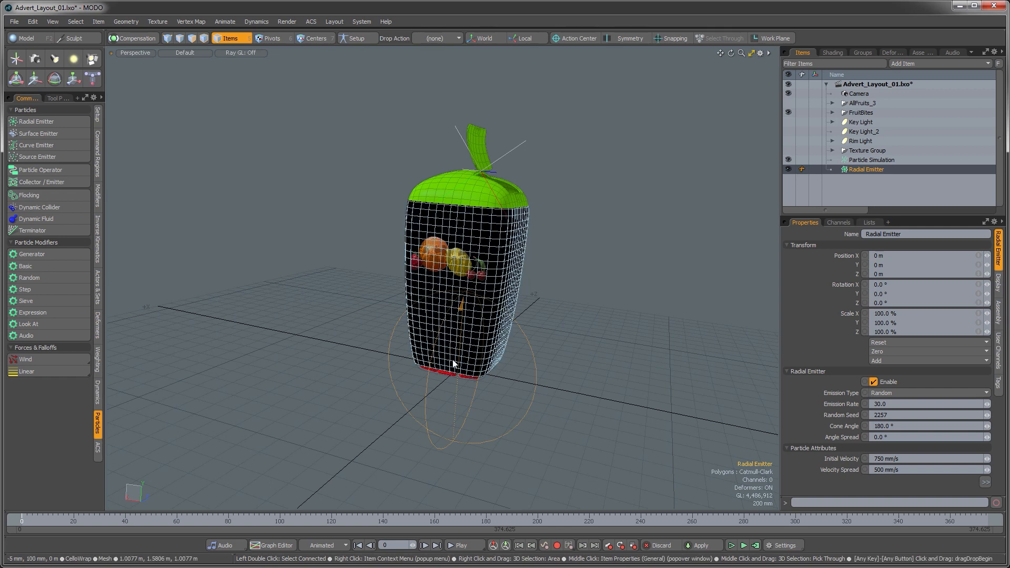
{"action": "key", "text": "y"}
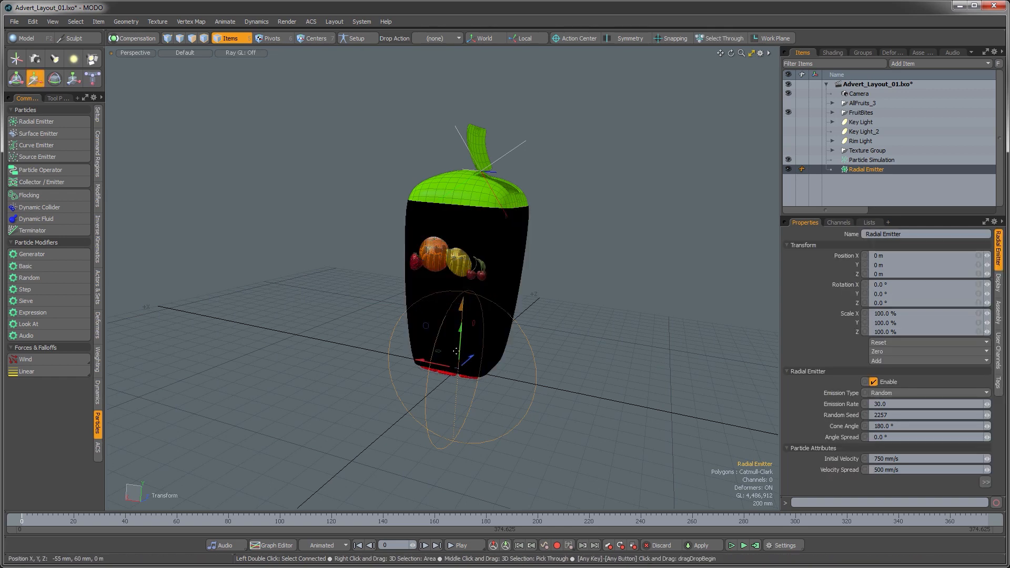
{"action": "left_click_drag", "start_coordinate": [459, 356], "coordinate": [518, 262]}
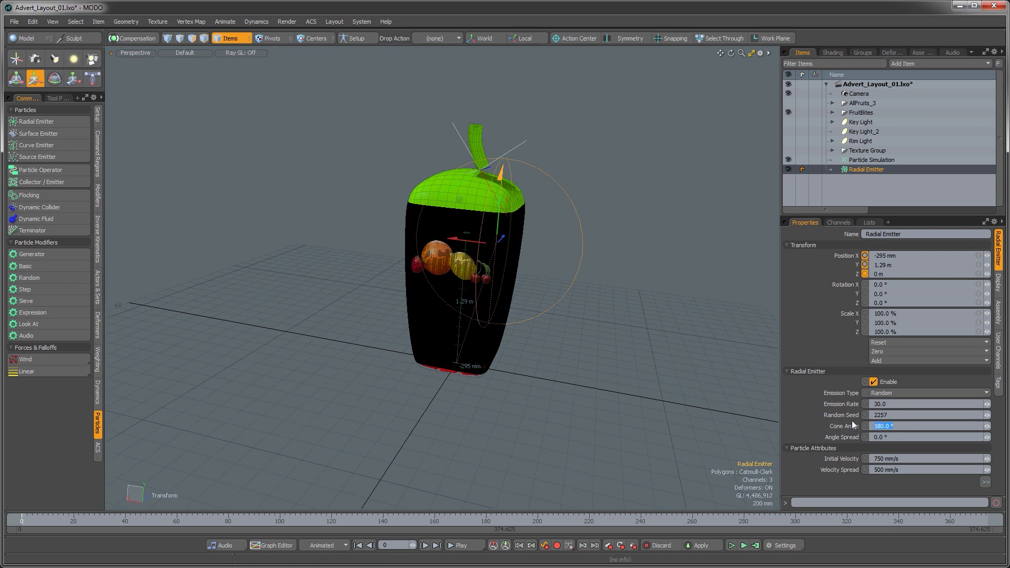
Step: Set the radial emitter's cone angle to 25°, then to 20°
{"action": "type", "text": "25"}
{"action": "key", "text": "Return"}
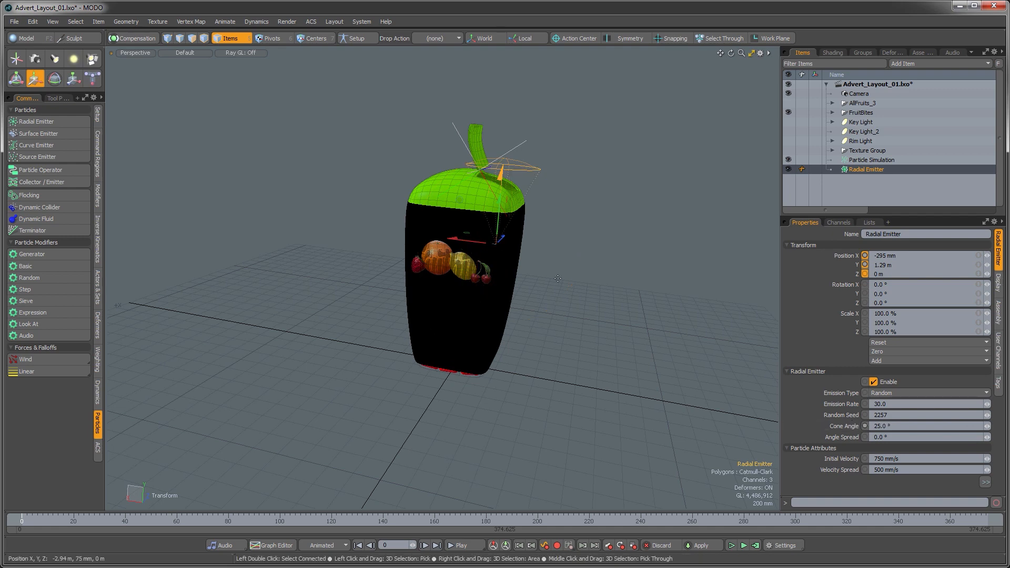
{"action": "left_click_drag", "start_coordinate": [590, 295], "coordinate": [631, 296], "text": "alt"}
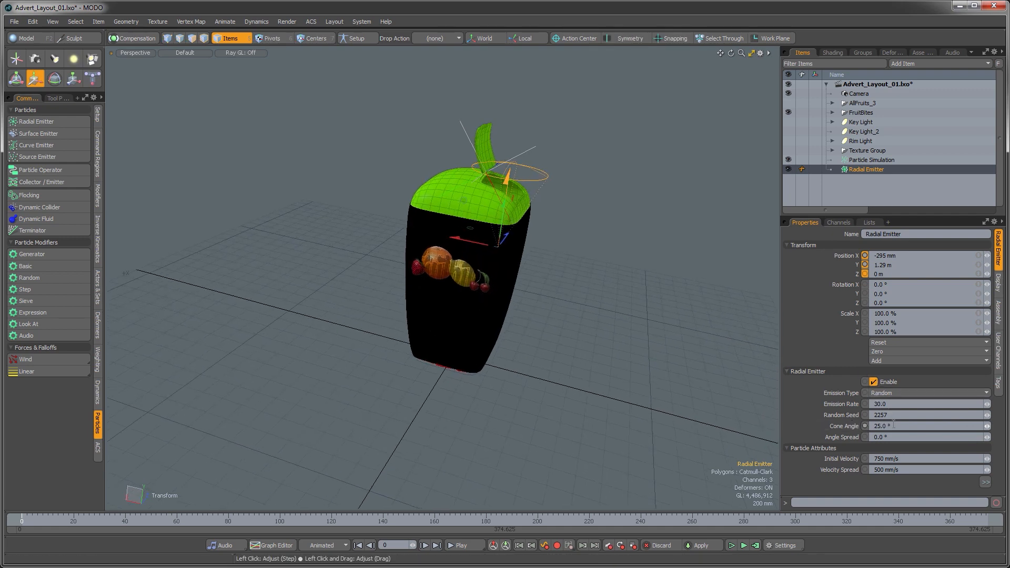
{"action": "type", "text": "20"}
{"action": "key", "text": "Return"}
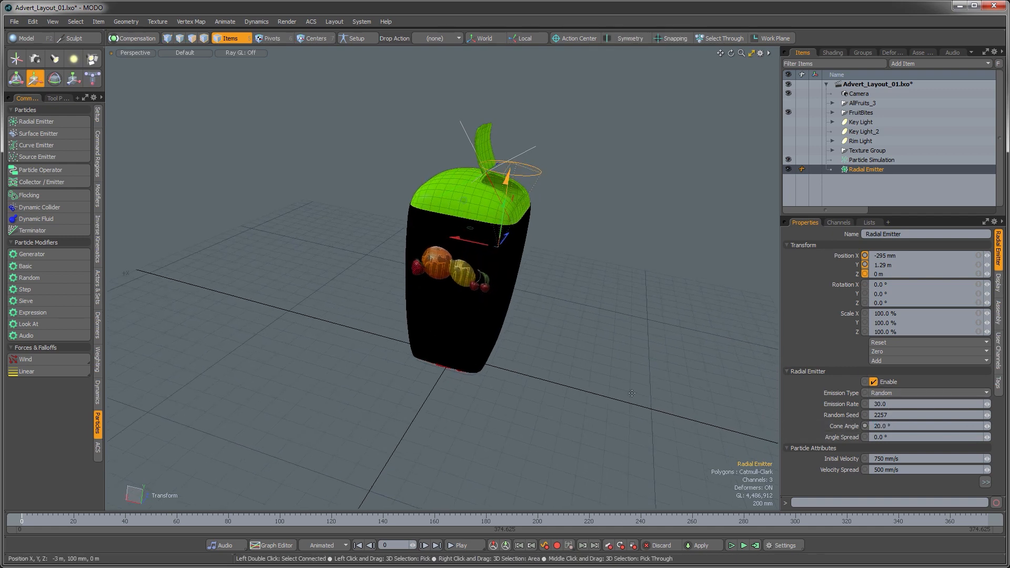
Step: Rotate the radial emitter about 11.5° around Z
{"action": "left_click_drag", "start_coordinate": [564, 315], "coordinate": [605, 237], "text": "alt"}
{"action": "left_click_drag", "start_coordinate": [605, 236], "coordinate": [504, 287], "text": "alt+shift"}
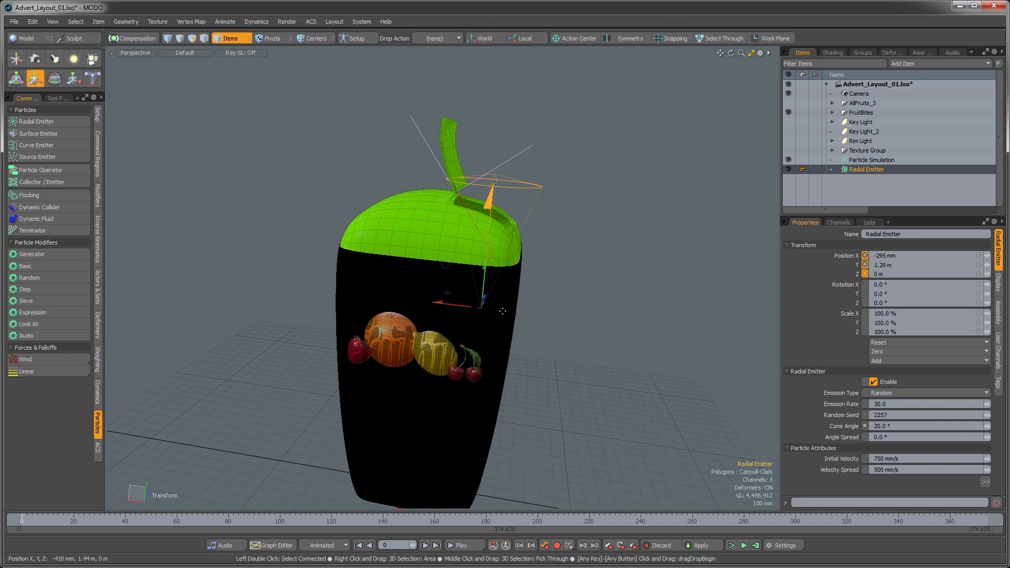
{"action": "key", "text": "e"}
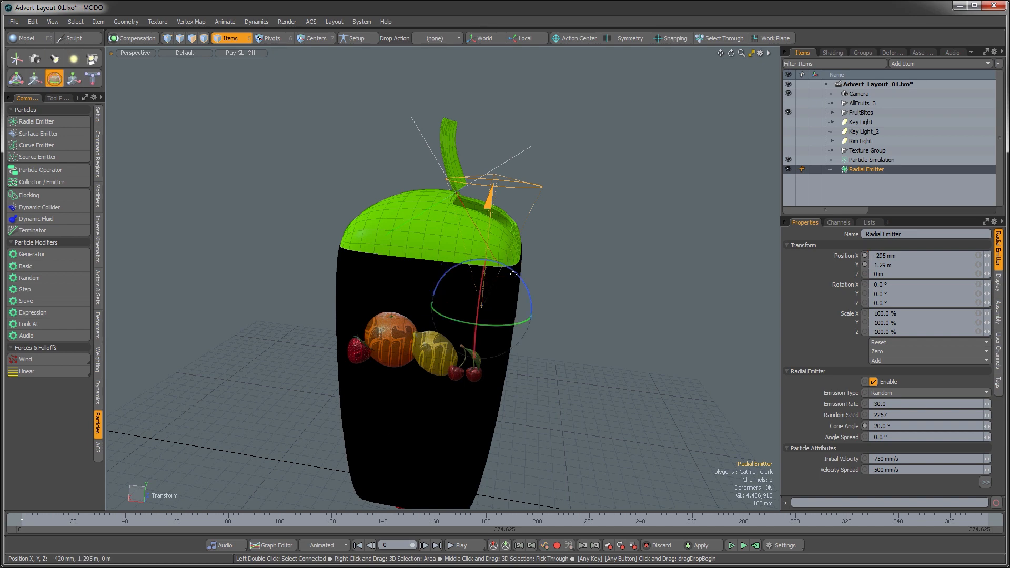
{"action": "left_click_drag", "start_coordinate": [515, 274], "coordinate": [527, 287]}
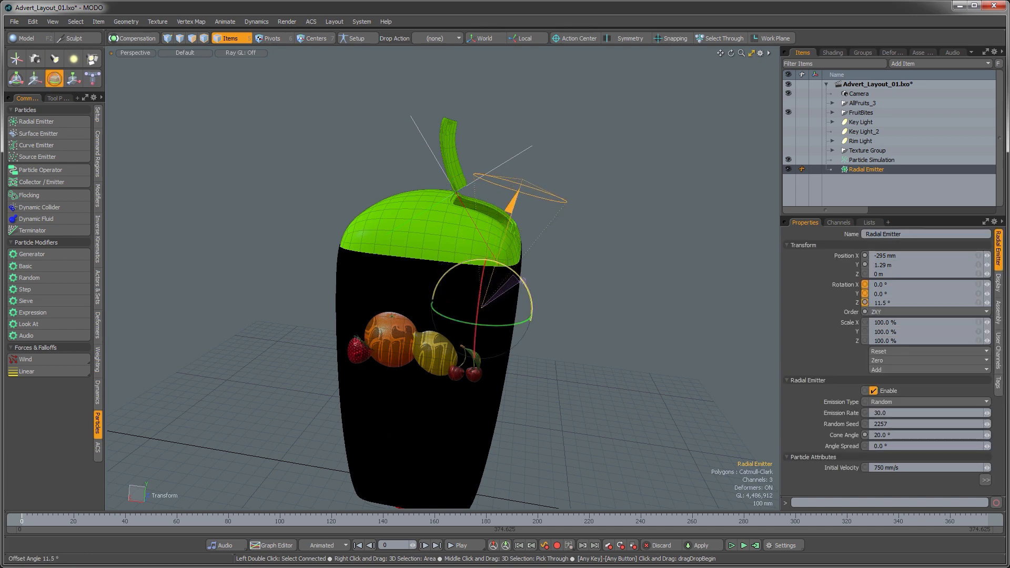
Step: Move the radial emitter into the cap opening, to about -170 mm X and 1.24 m Y
{"action": "key", "text": "w"}
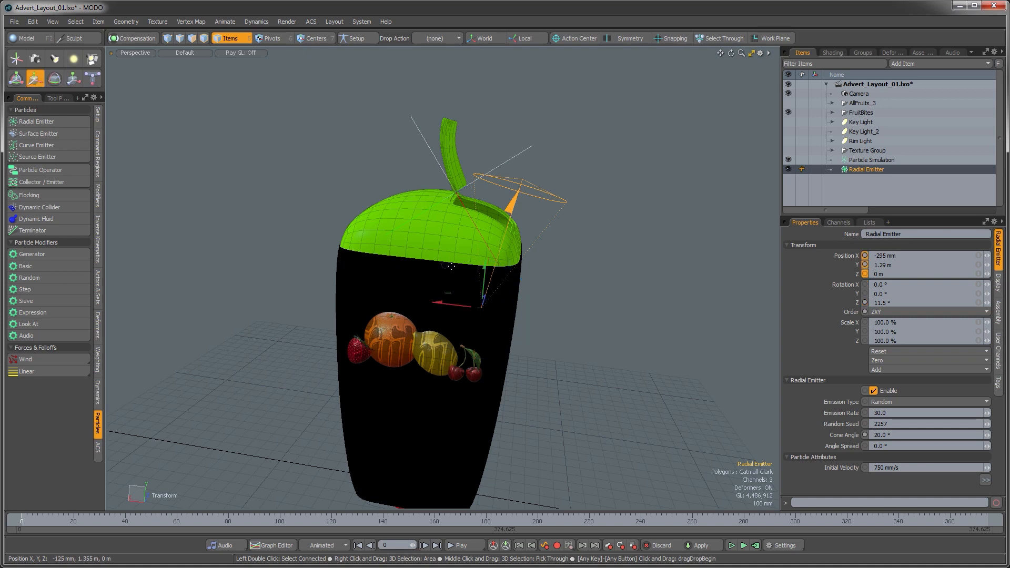
{"action": "left_click_drag", "start_coordinate": [451, 266], "coordinate": [502, 270]}
{"action": "left_click_drag", "start_coordinate": [545, 304], "coordinate": [492, 308], "text": "alt"}
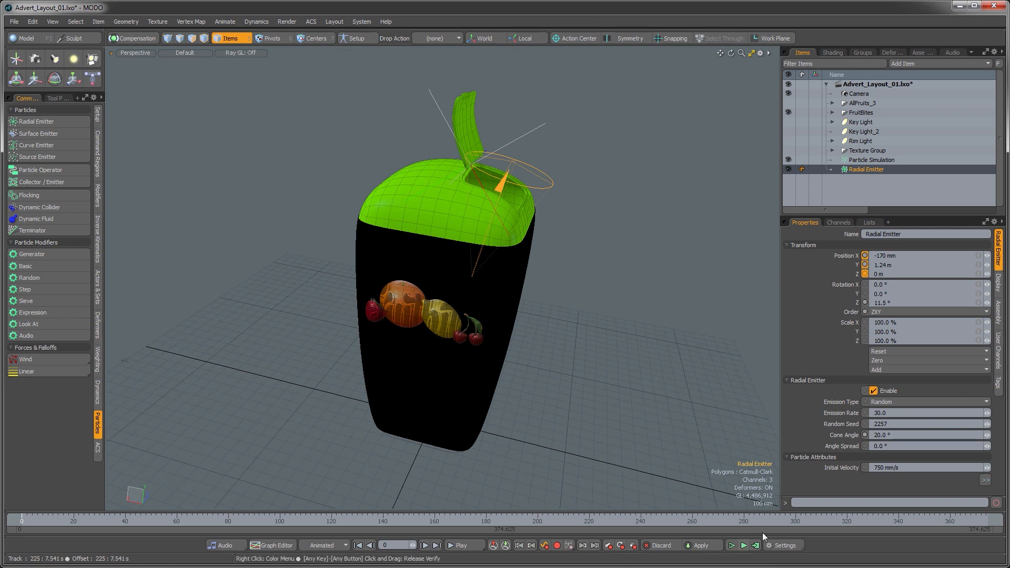
Step: Play the particle simulation and narrow the emitter's cone angle to about 15.6°
{"action": "left_click", "coordinate": [731, 546]}
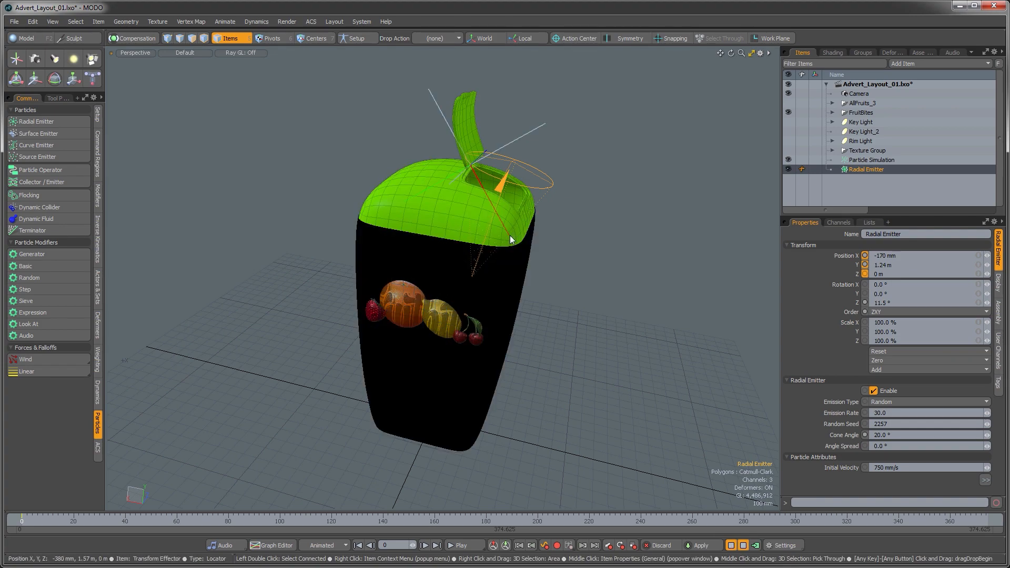
{"action": "mouse_move", "coordinate": [523, 252]}
{"action": "left_mouse_down", "text": "alt"}
{"action": "mouse_move", "coordinate": [518, 282]}
{"action": "mouse_move", "coordinate": [517, 268]}
{"action": "left_mouse_up", "text": "alt"}
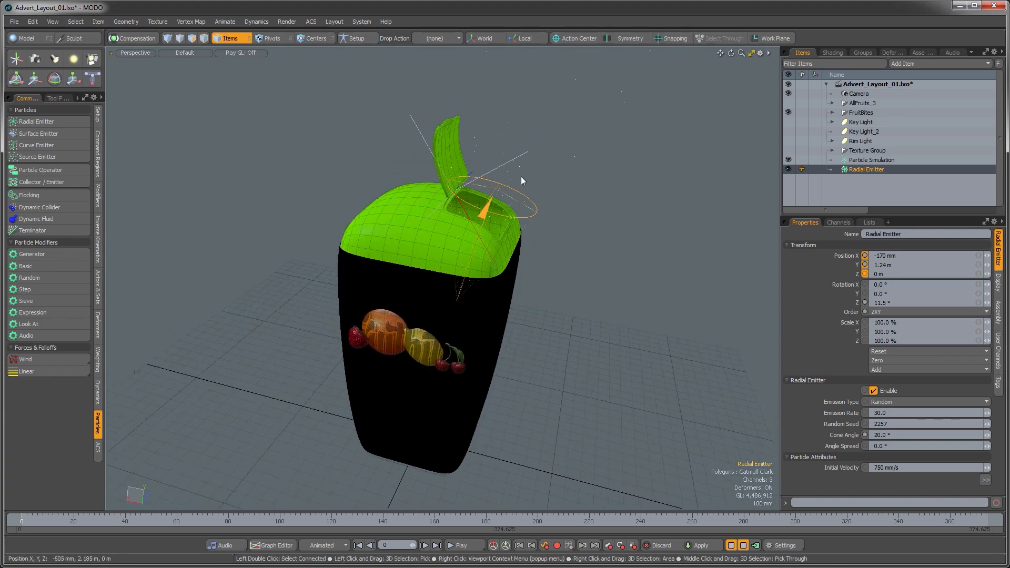
{"action": "left_click_drag", "start_coordinate": [491, 228], "coordinate": [493, 210], "text": "alt"}
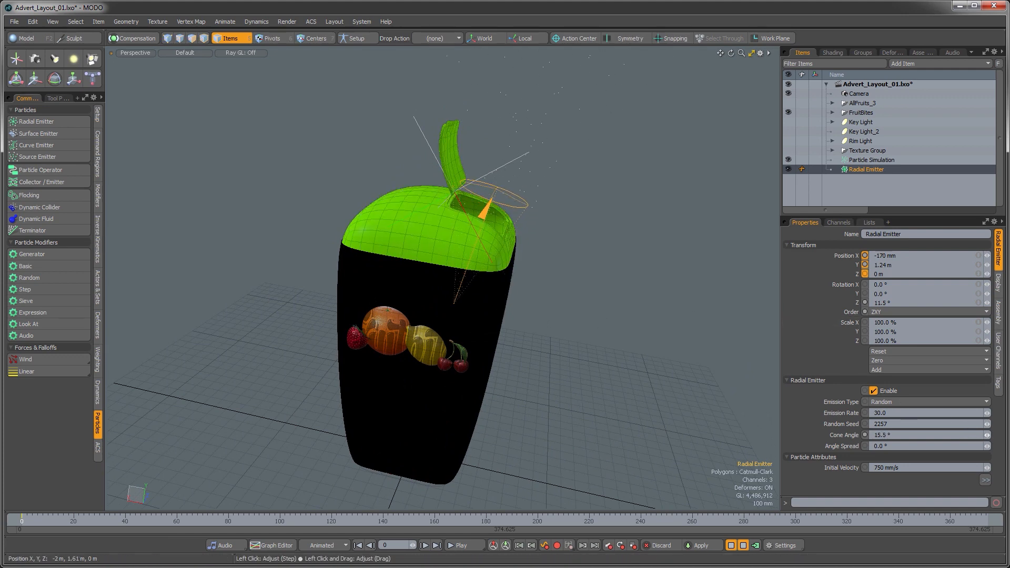
{"action": "left_click_drag", "start_coordinate": [570, 395], "coordinate": [476, 342], "text": "alt"}
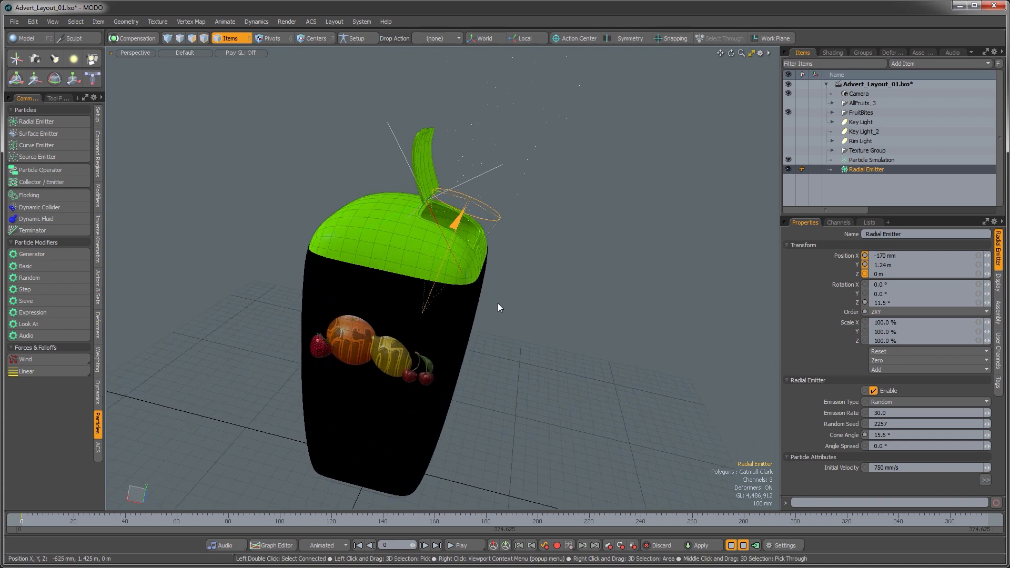
{"action": "left_click_drag", "start_coordinate": [498, 303], "coordinate": [497, 320], "text": "alt"}
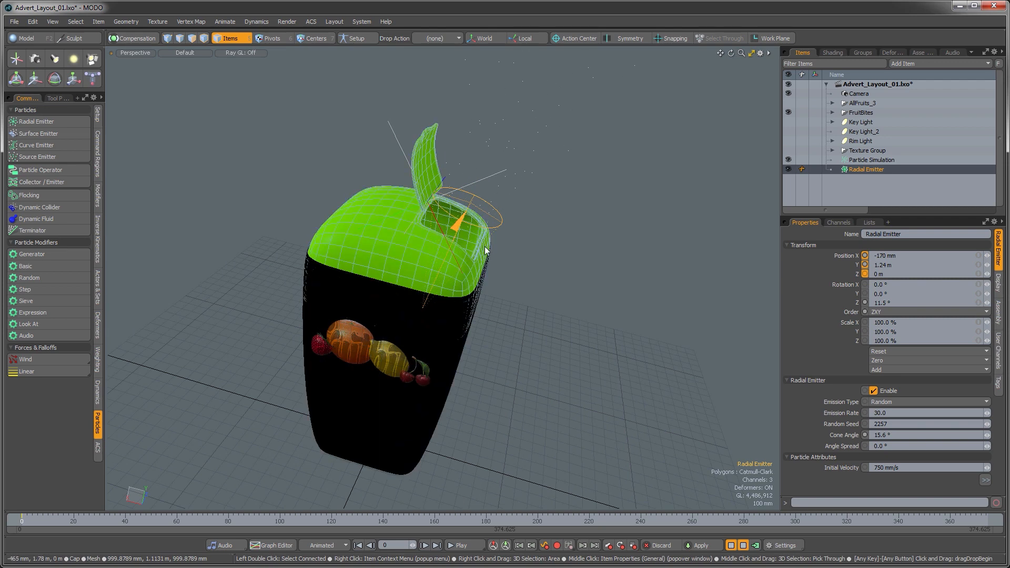
Step: Inspect the particle emission around the package from several angles, then switch to the camera view
{"action": "mouse_move", "coordinate": [445, 302]}
{"action": "left_mouse_down", "text": "alt"}
{"action": "mouse_move", "coordinate": [471, 256]}
{"action": "mouse_move", "coordinate": [441, 259]}
{"action": "mouse_move", "coordinate": [442, 307]}
{"action": "mouse_move", "coordinate": [439, 292]}
{"action": "left_mouse_up", "text": "alt"}
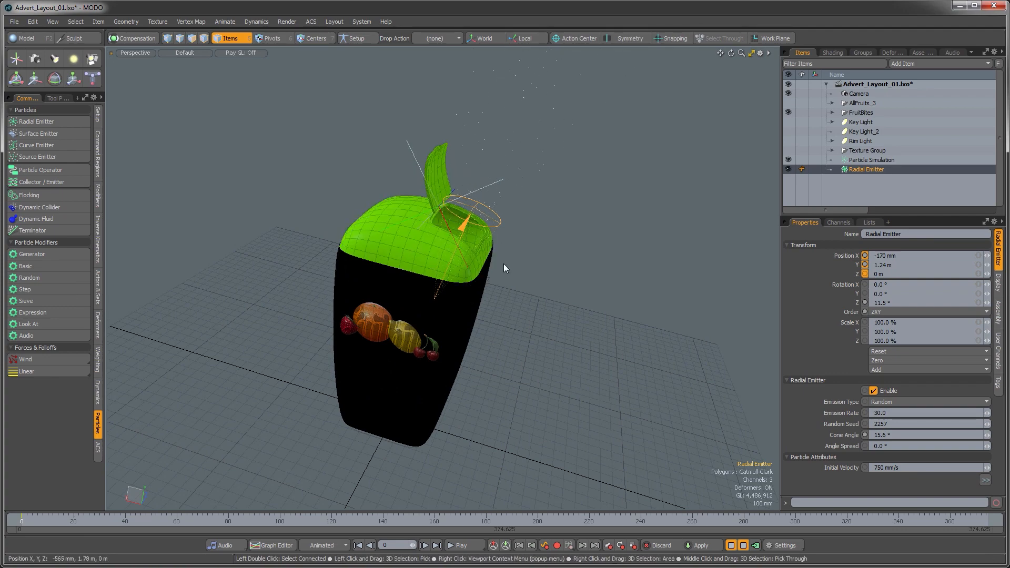
{"action": "left_click_drag", "start_coordinate": [504, 264], "coordinate": [518, 283], "text": "alt+shift"}
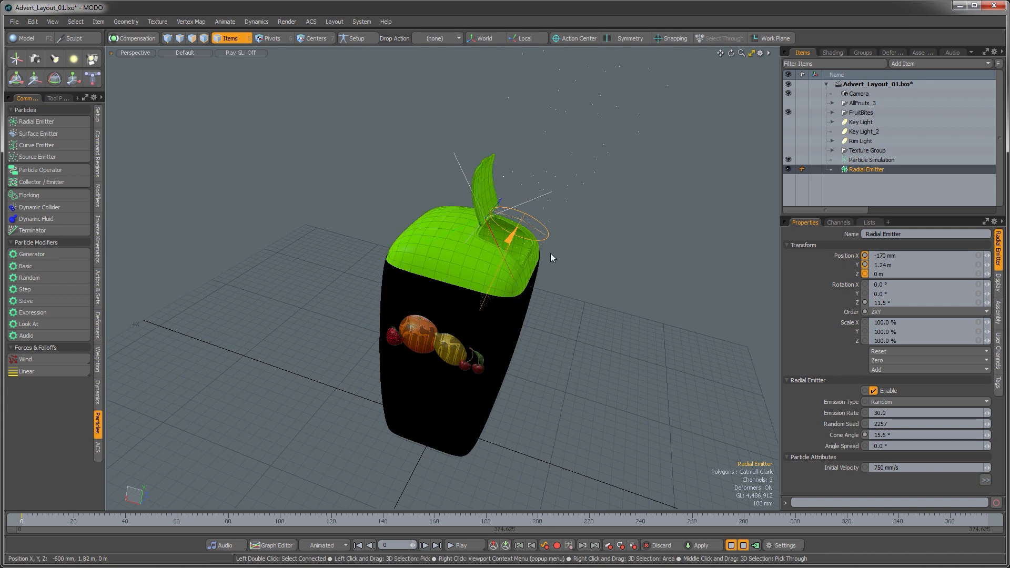
{"action": "left_click_drag", "start_coordinate": [522, 234], "coordinate": [485, 264], "text": "alt+shift"}
{"action": "left_click", "coordinate": [585, 245]}
{"action": "key", "text": "ctrl+space"}
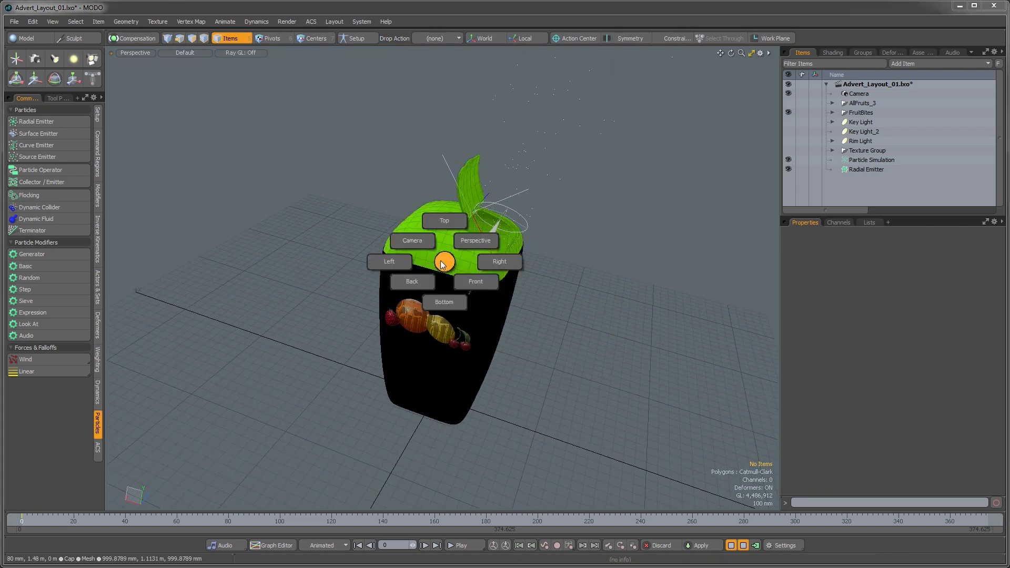
{"action": "left_click", "coordinate": [413, 241]}
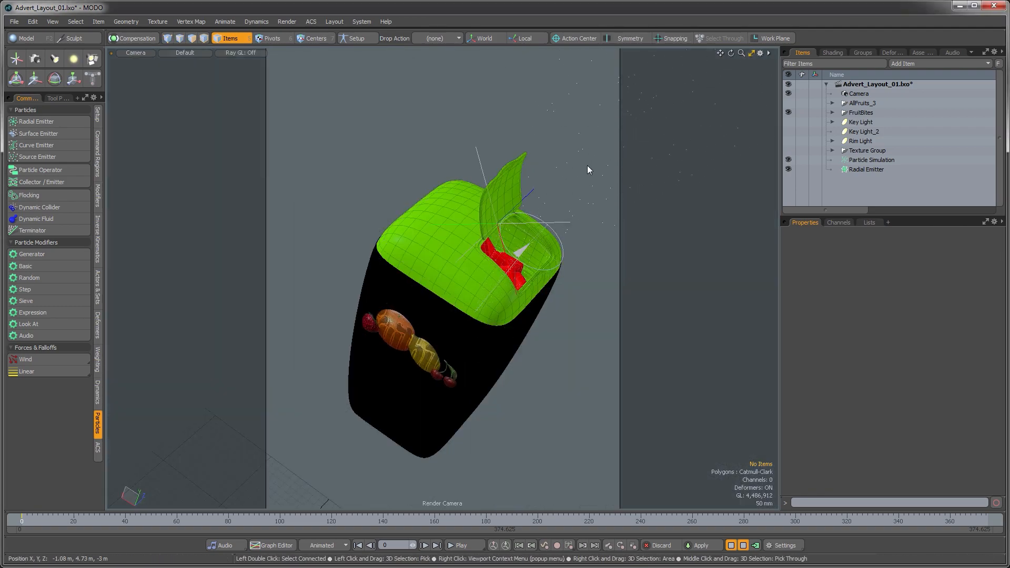
Step: Rotate the radial emitter to about 6.4° around Z and move it to about -220 mm X, -85 mm Z
{"action": "left_click", "coordinate": [561, 244]}
{"action": "key", "text": "e"}
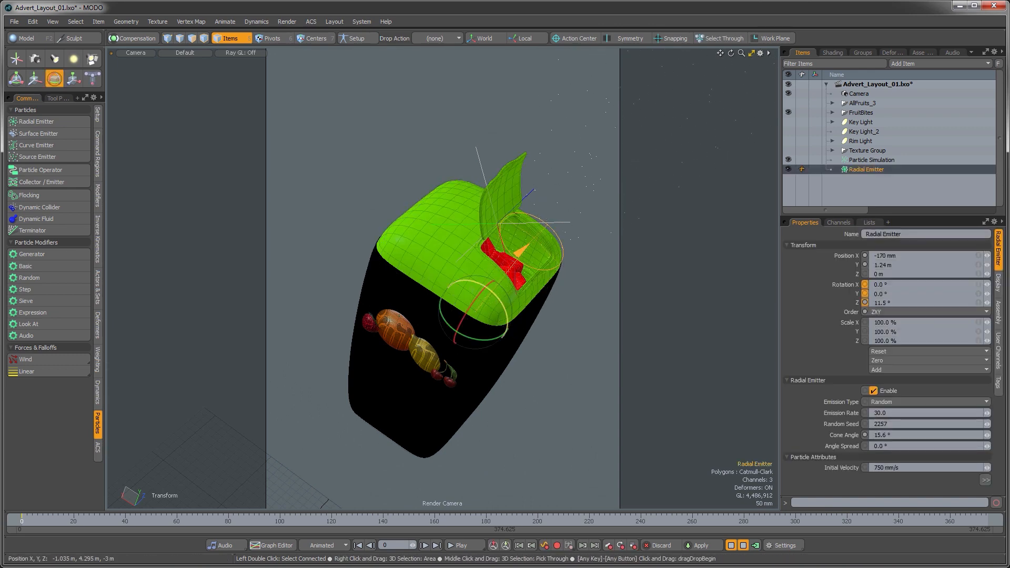
{"action": "mouse_move", "coordinate": [484, 283]}
{"action": "left_mouse_down"}
{"action": "mouse_move", "coordinate": [510, 319]}
{"action": "mouse_move", "coordinate": [493, 288]}
{"action": "left_mouse_up"}
{"action": "left_click_drag", "start_coordinate": [447, 180], "coordinate": [445, 172]}
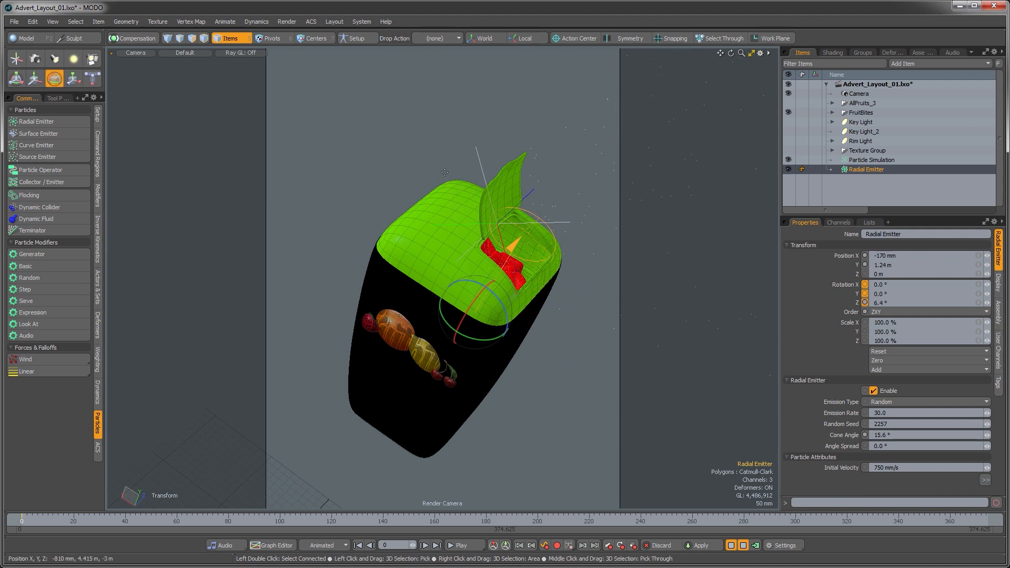
{"action": "key", "text": "w"}
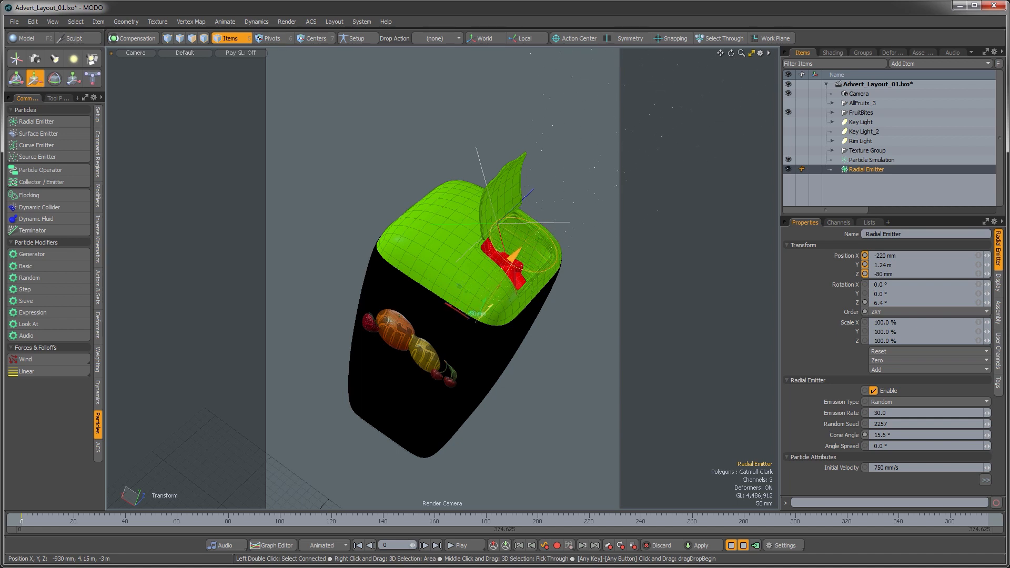
{"action": "key", "text": "Escape"}
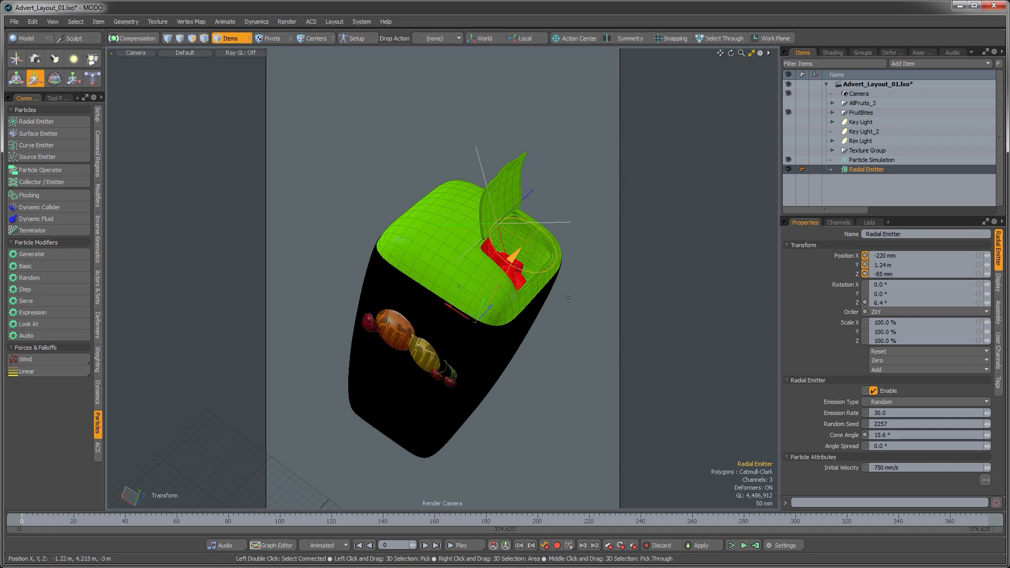
Step: Return to the perspective view and orbit around the package
{"action": "key", "text": "ctrl+space"}
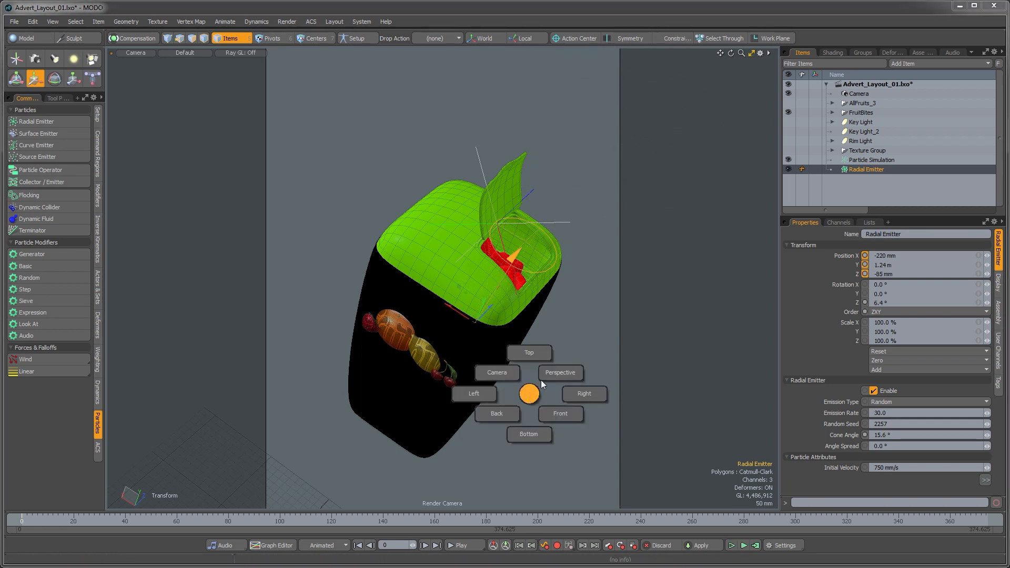
{"action": "left_click", "coordinate": [555, 374]}
{"action": "left_click_drag", "start_coordinate": [543, 392], "coordinate": [521, 273], "text": "alt"}
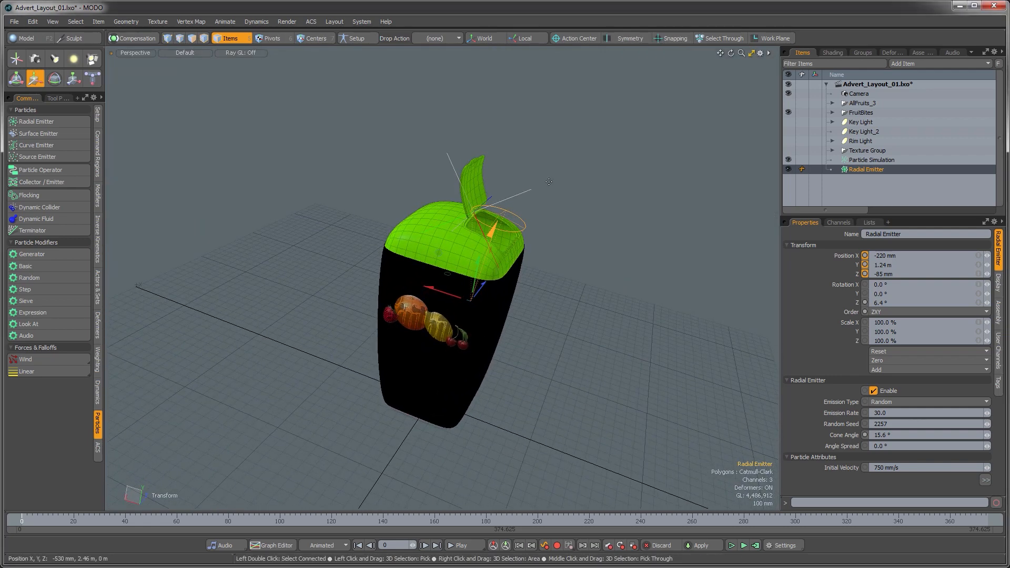
Step: Compute the particle simulation over the full frame range and scrub the timeline to preview the emitted particles
{"action": "left_click_drag", "start_coordinate": [532, 229], "coordinate": [533, 203], "text": "alt"}
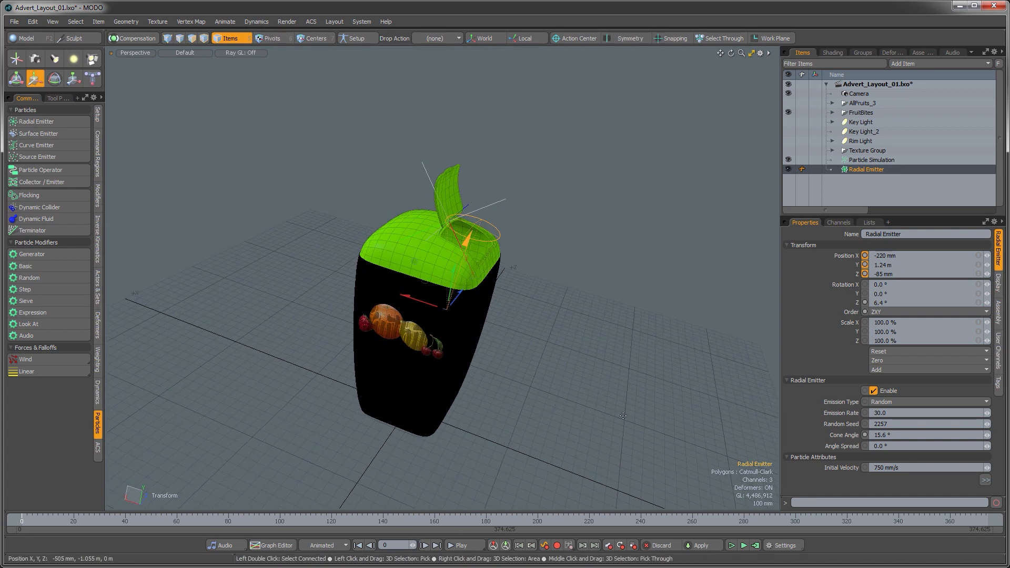
{"action": "key", "text": "ctrl+shift+s"}
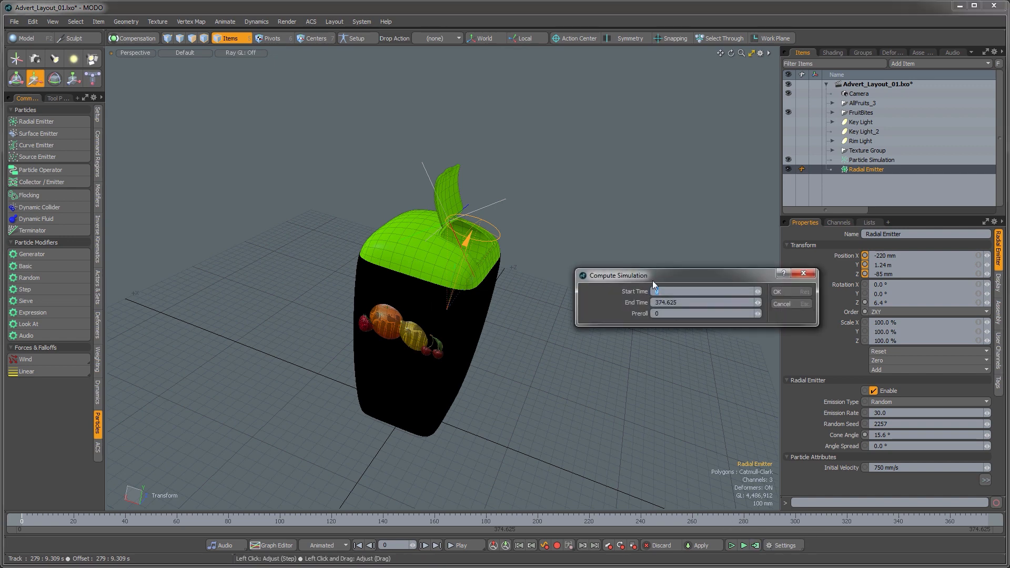
{"action": "left_click", "coordinate": [777, 292]}
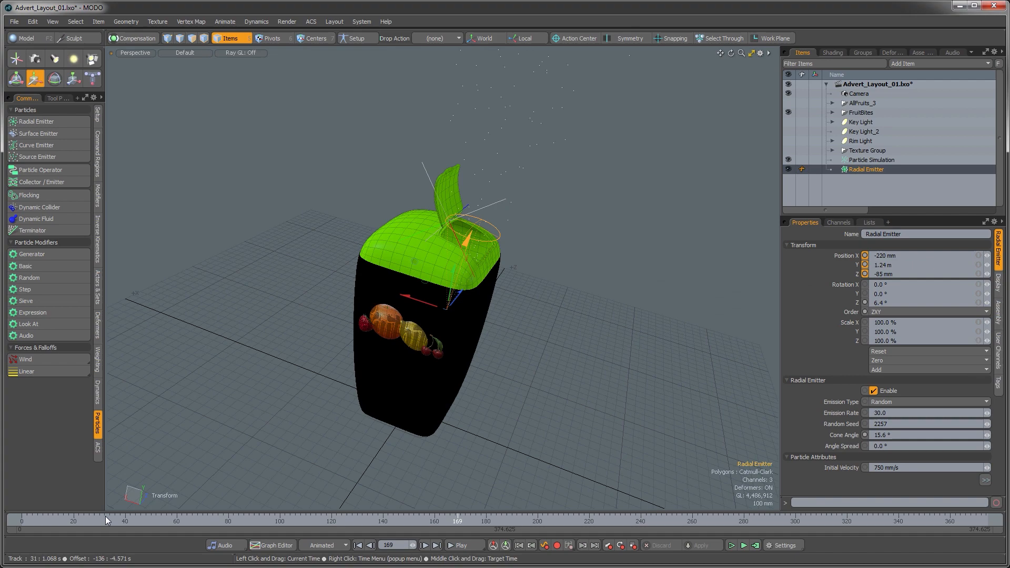
{"action": "left_click", "coordinate": [224, 520]}
{"action": "left_click_drag", "start_coordinate": [223, 520], "coordinate": [561, 520]}
{"action": "left_click_drag", "start_coordinate": [330, 520], "coordinate": [372, 520]}
{"action": "left_click_drag", "start_coordinate": [489, 340], "coordinate": [531, 337], "text": "alt"}
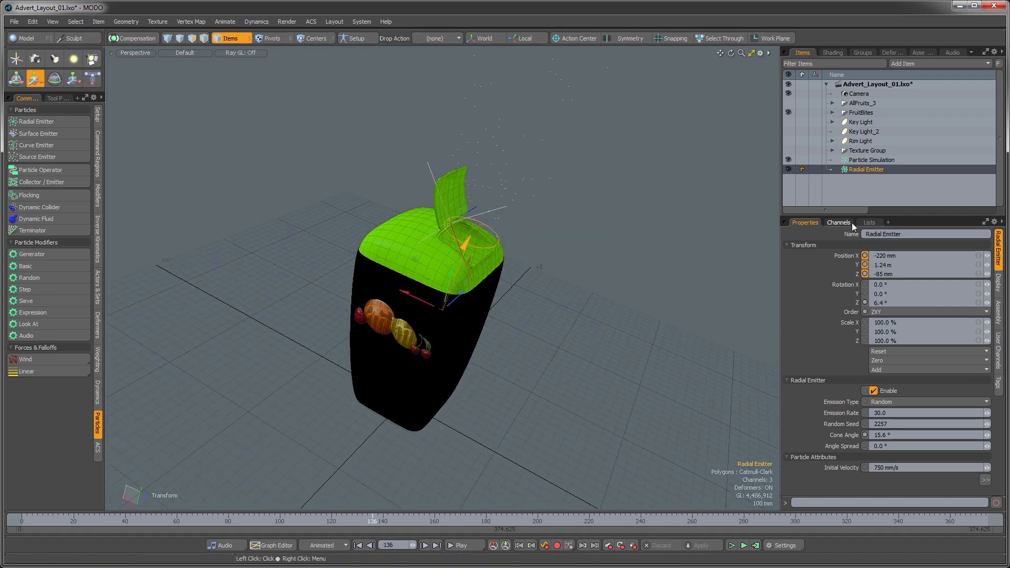
Step: Add a Replicator item and set its prototype to FruitBit
{"action": "left_click", "coordinate": [916, 64]}
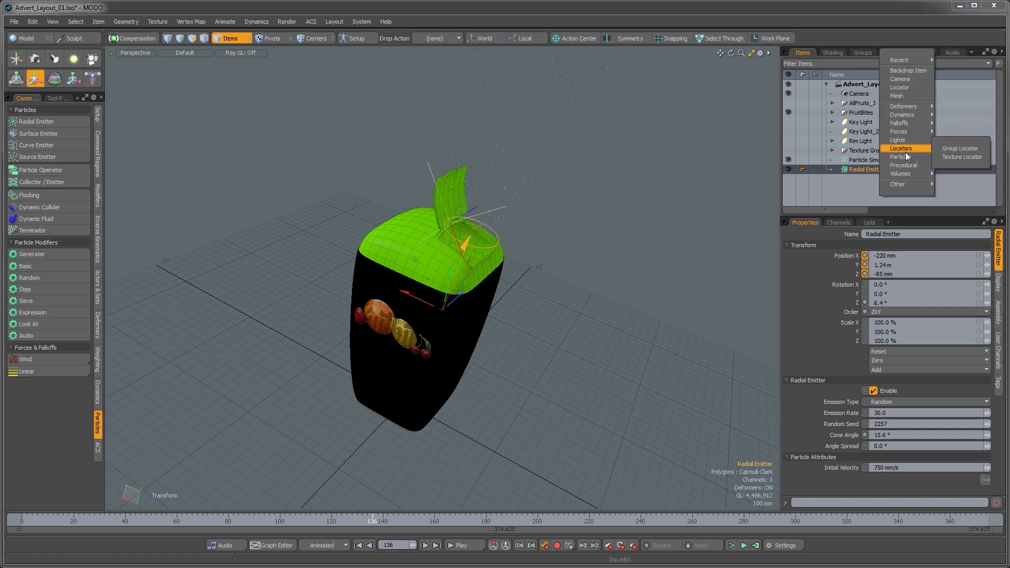
{"action": "mouse_move", "coordinate": [907, 168]}
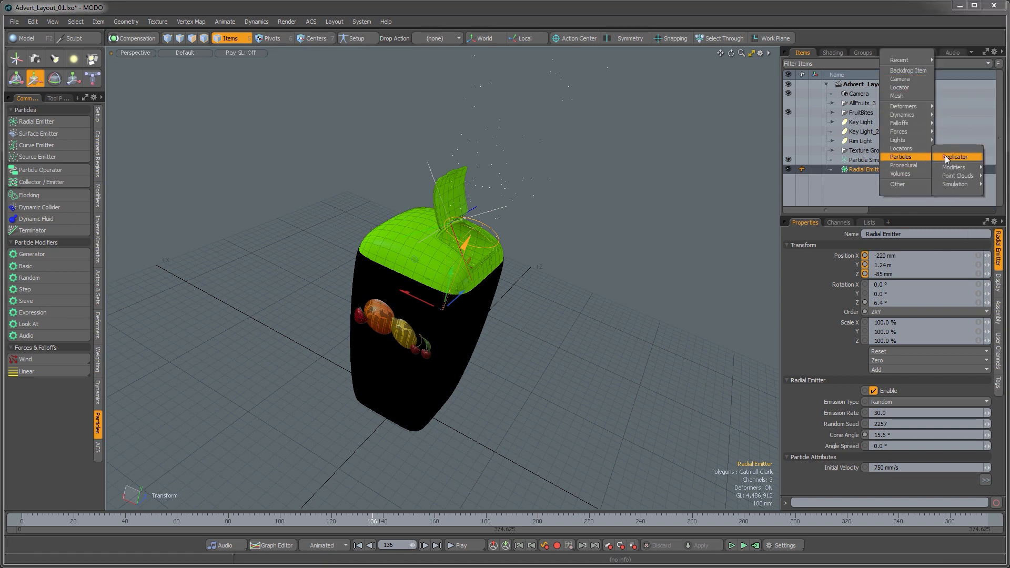
{"action": "left_click", "coordinate": [947, 158]}
{"action": "mouse_move", "coordinate": [531, 221]}
{"action": "left_mouse_down", "text": "alt"}
{"action": "mouse_move", "coordinate": [544, 235]}
{"action": "mouse_move", "coordinate": [550, 224]}
{"action": "left_mouse_up", "text": "alt"}
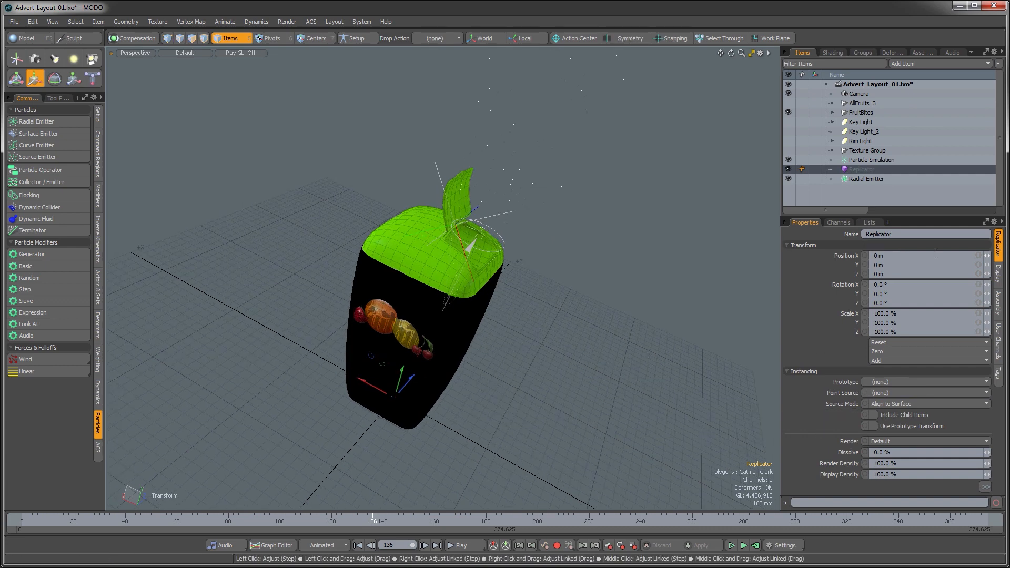
{"action": "left_click", "coordinate": [873, 382]}
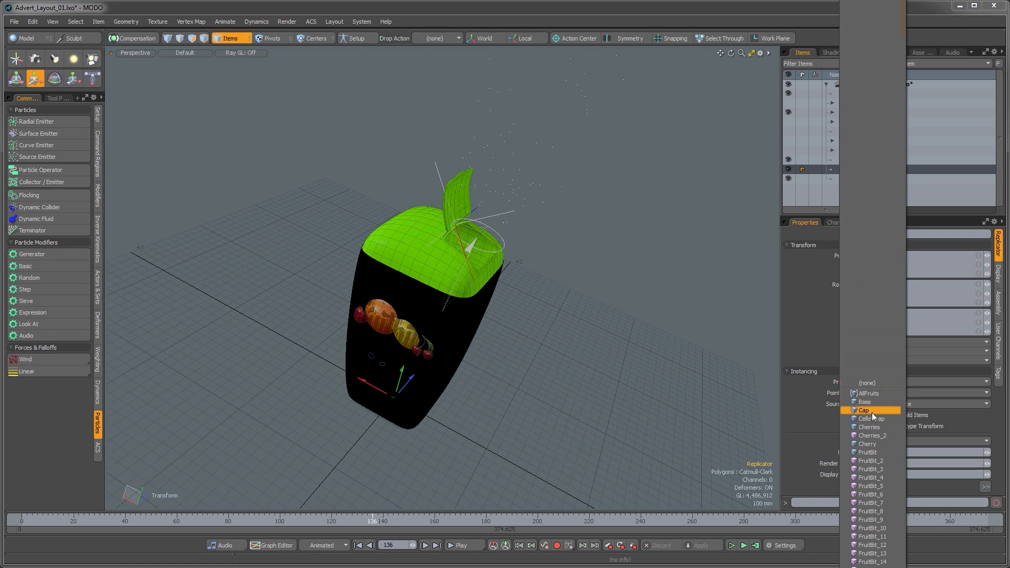
{"action": "left_click", "coordinate": [872, 452]}
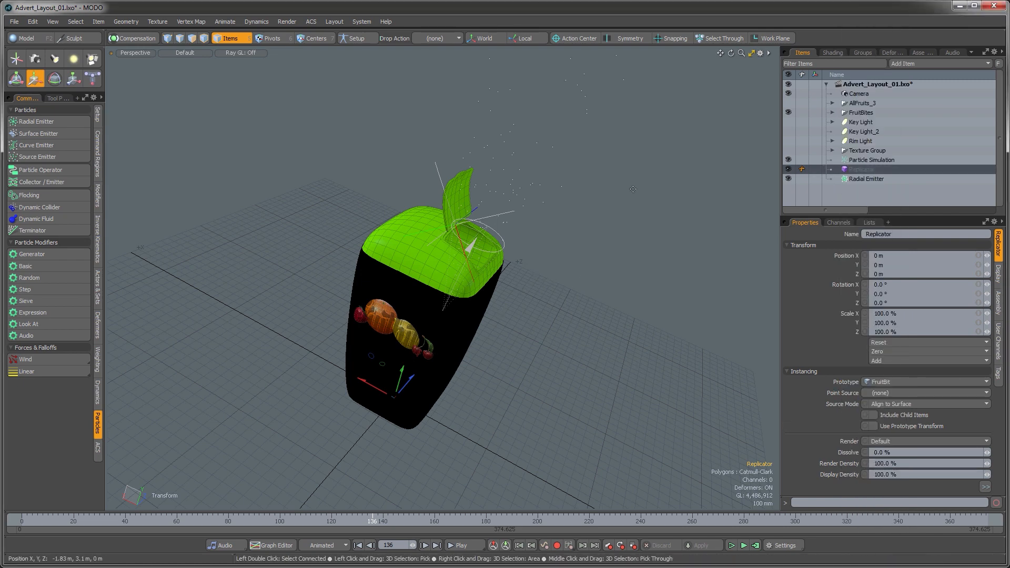
Step: Set the replicator's point source to Particle Simulation
{"action": "left_click", "coordinate": [876, 393]}
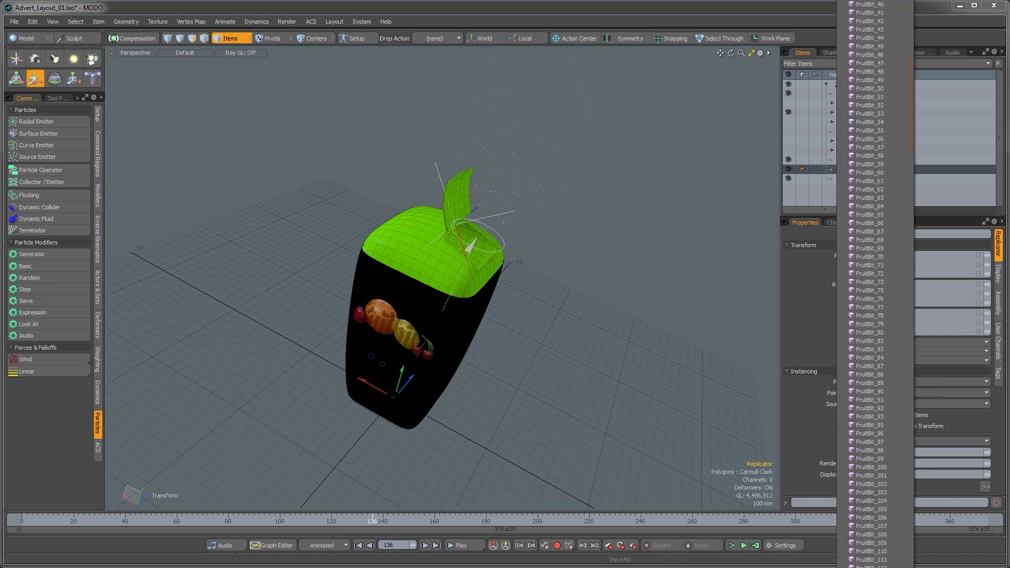
{"action": "scroll", "coordinate": [875, 393], "scroll_direction": "down", "scroll_amount": 10}
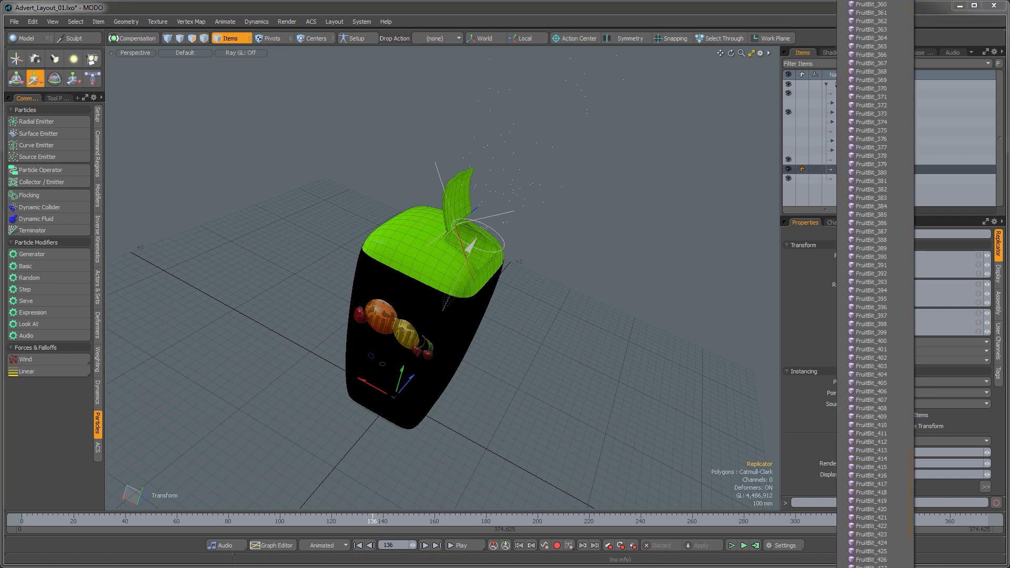
{"action": "scroll", "coordinate": [876, 393], "scroll_direction": "down", "scroll_amount": 6}
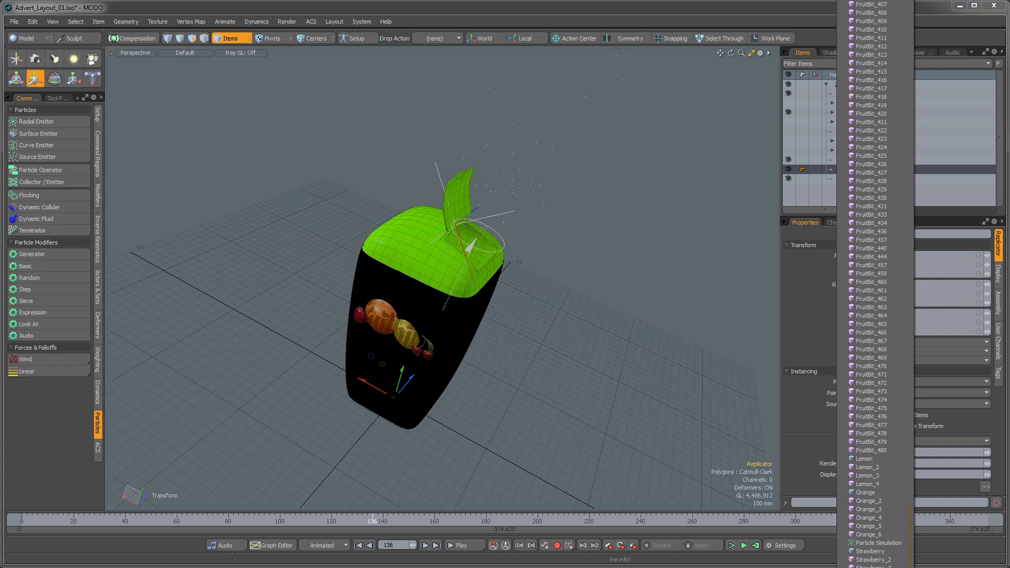
{"action": "left_click", "coordinate": [875, 545]}
{"action": "left_click_drag", "start_coordinate": [653, 200], "coordinate": [500, 279], "text": "alt"}
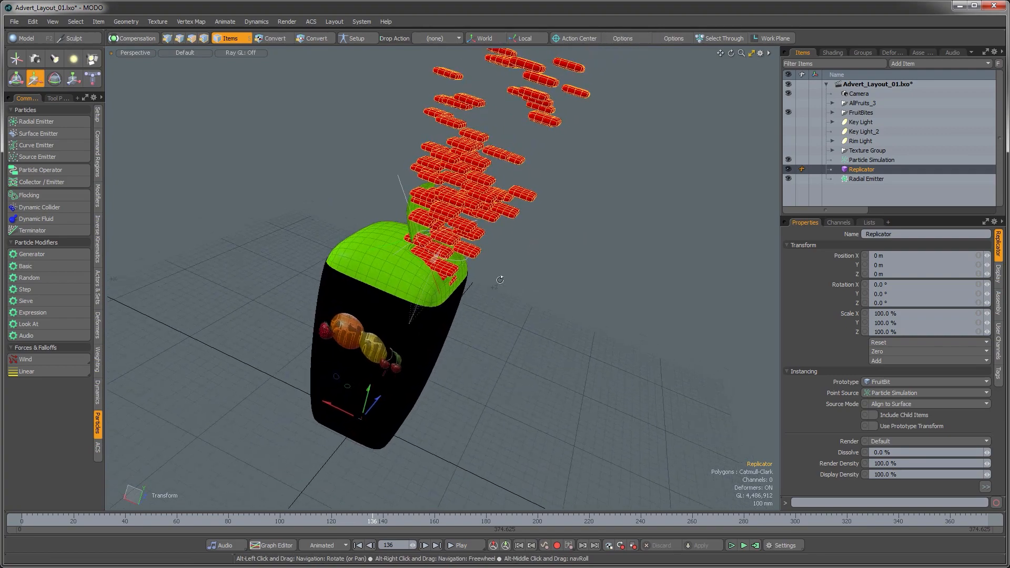
Step: Set the replicator's random twist to 360° on X, Y and Z
{"action": "mouse_move", "coordinate": [314, 520]}
{"action": "left_mouse_down"}
{"action": "mouse_move", "coordinate": [647, 520]}
{"action": "mouse_move", "coordinate": [437, 520]}
{"action": "left_mouse_up"}
{"action": "left_click_drag", "start_coordinate": [462, 364], "coordinate": [493, 306], "text": "alt"}
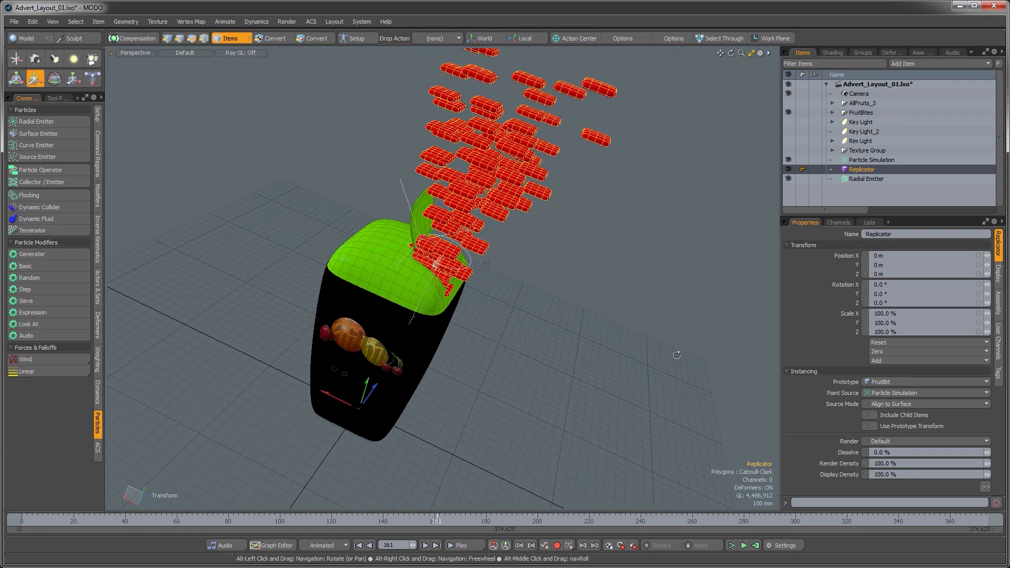
{"action": "left_click", "coordinate": [787, 246]}
{"action": "left_click", "coordinate": [787, 254]}
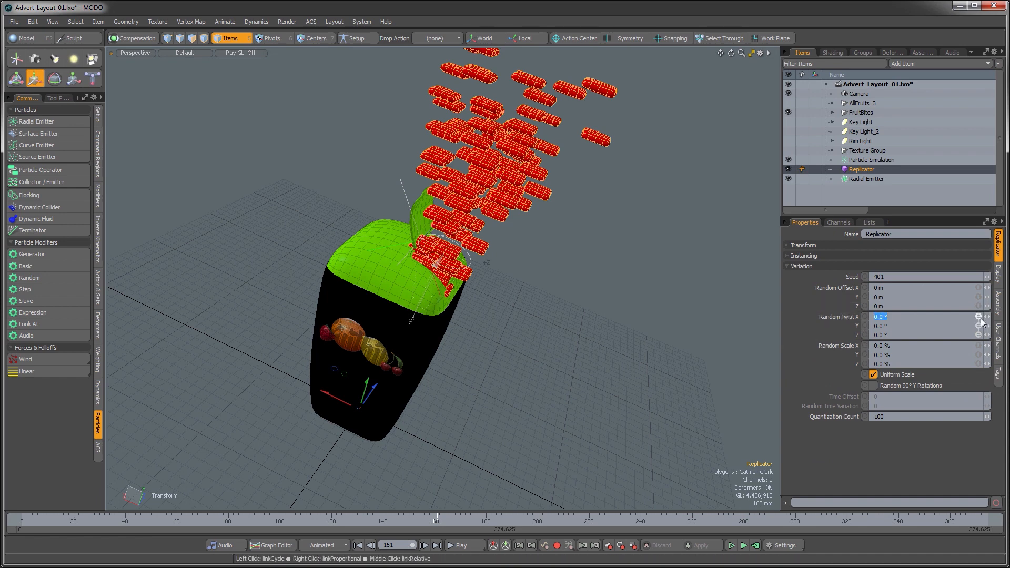
{"action": "key", "text": "Return"}
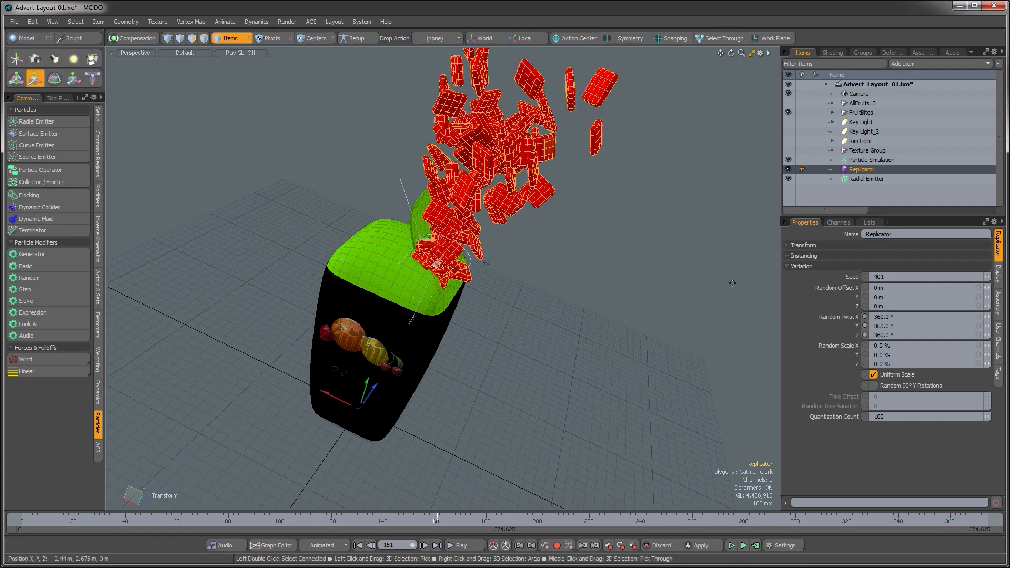
Step: Select the radial emitter and set its Z position to 0 m
{"action": "left_click_drag", "start_coordinate": [547, 234], "coordinate": [366, 342], "text": "alt"}
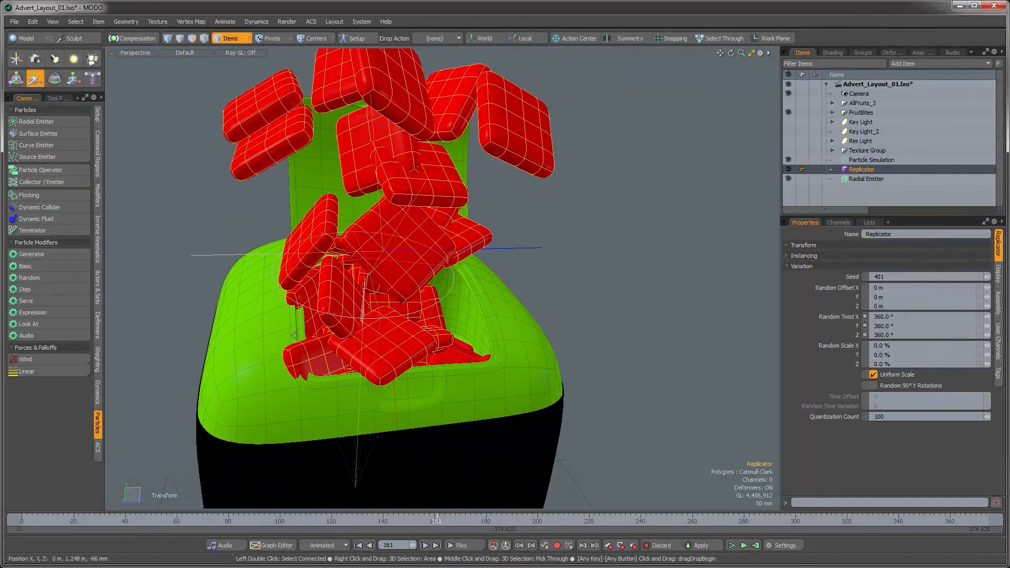
{"action": "left_click_drag", "start_coordinate": [304, 373], "coordinate": [368, 418], "text": "alt"}
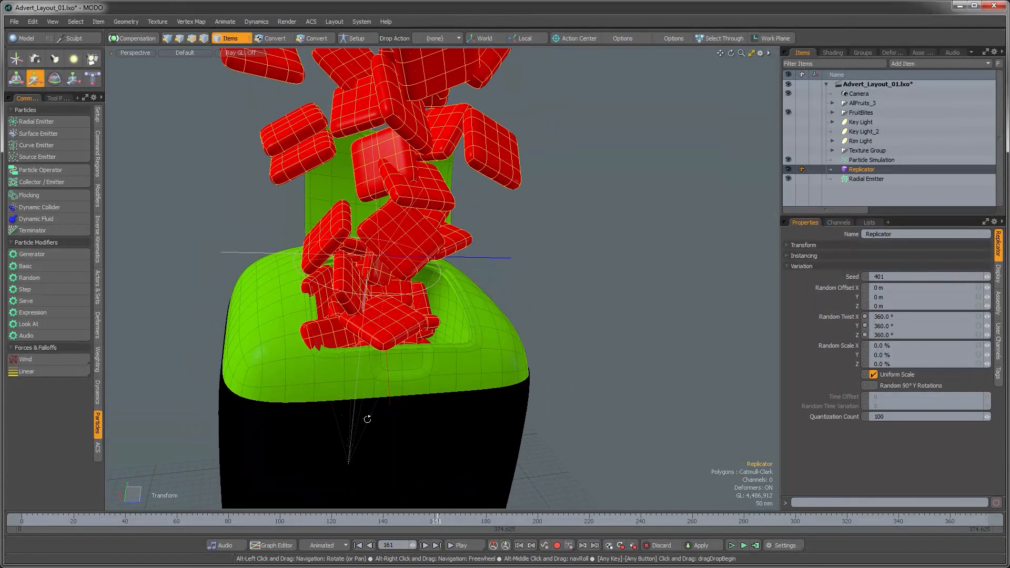
{"action": "left_click", "coordinate": [863, 179]}
{"action": "left_click_drag", "start_coordinate": [368, 337], "coordinate": [383, 359], "text": "alt"}
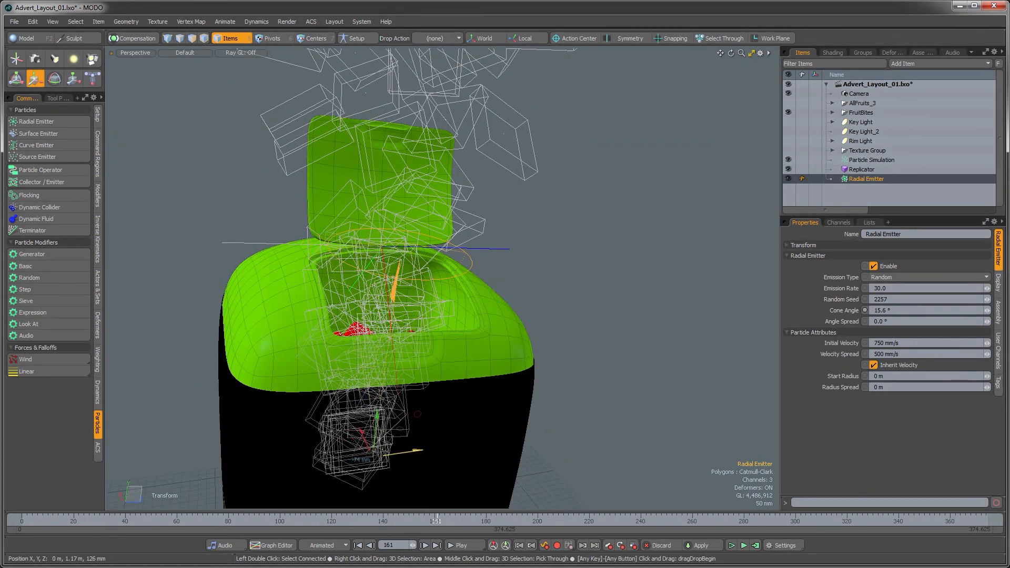
{"action": "left_click", "coordinate": [787, 245]}
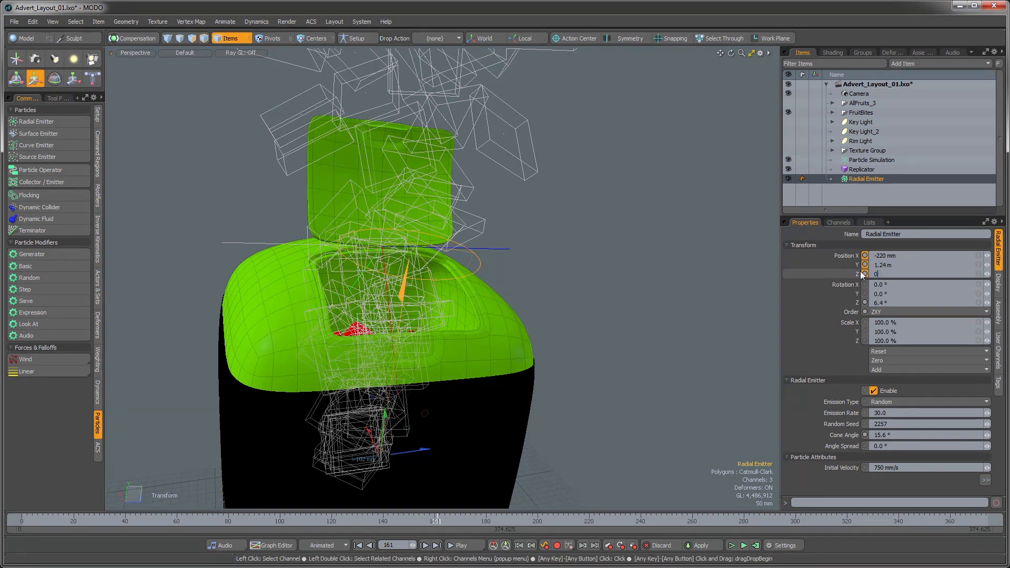
{"action": "key", "text": "Return"}
Step: Recompute the particle simulation over the full frame range
{"action": "mouse_move", "coordinate": [589, 226]}
{"action": "left_mouse_down", "text": "alt"}
{"action": "mouse_move", "coordinate": [562, 322]}
{"action": "mouse_move", "coordinate": [547, 286]}
{"action": "mouse_move", "coordinate": [600, 242]}
{"action": "left_mouse_up", "text": "alt"}
{"action": "key", "text": "q"}
{"action": "left_click", "coordinate": [557, 276]}
{"action": "scroll", "coordinate": [600, 242], "scroll_direction": "down", "scroll_amount": 3}
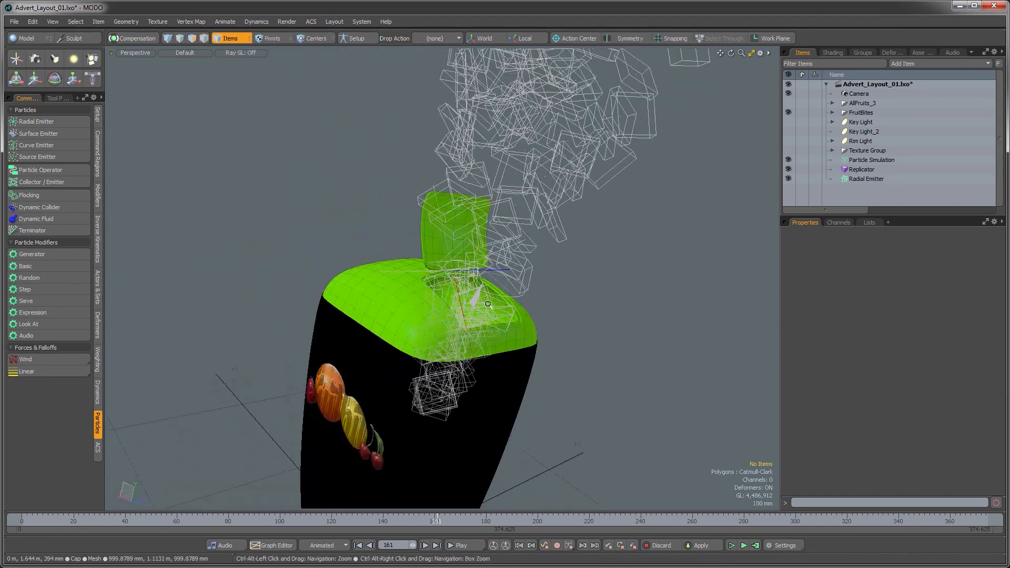
{"action": "left_click", "coordinate": [755, 546]}
{"action": "left_click", "coordinate": [778, 293]}
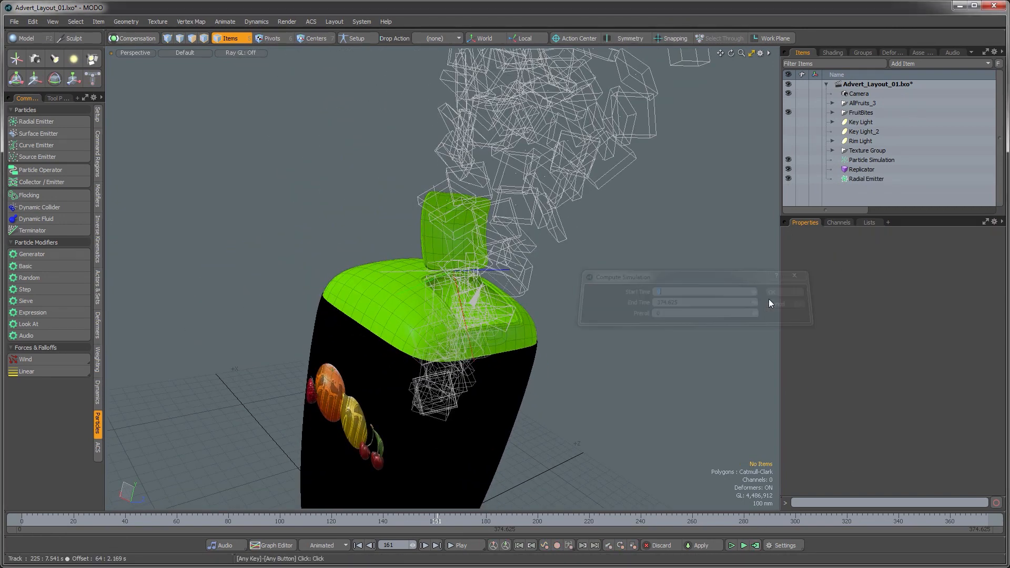
Step: Switch to the camera view and scrub the timeline to check the replicated particles
{"action": "left_click_drag", "start_coordinate": [558, 314], "coordinate": [440, 394], "text": "alt"}
{"action": "key", "text": "ctrl+space"}
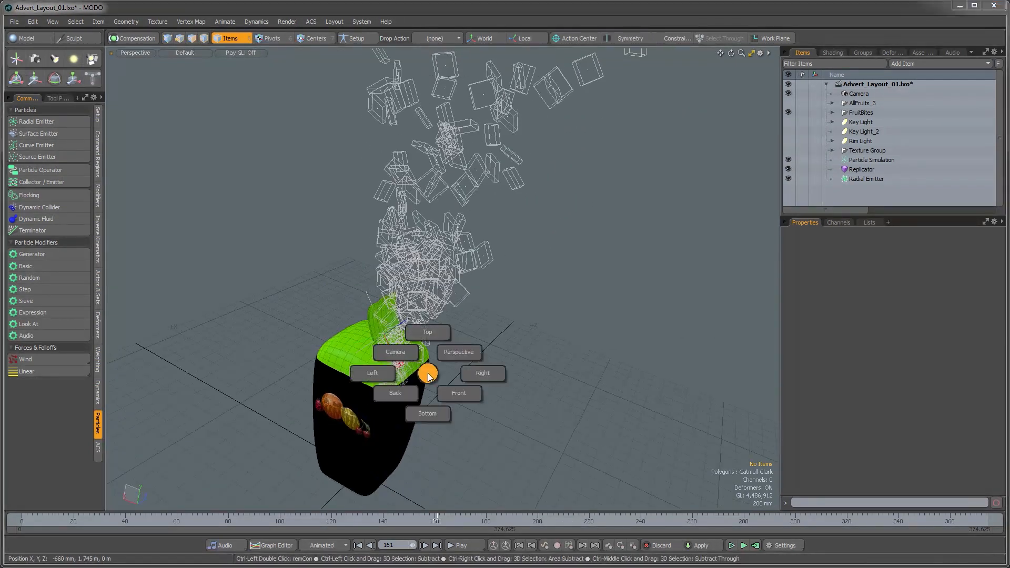
{"action": "left_click", "coordinate": [398, 355]}
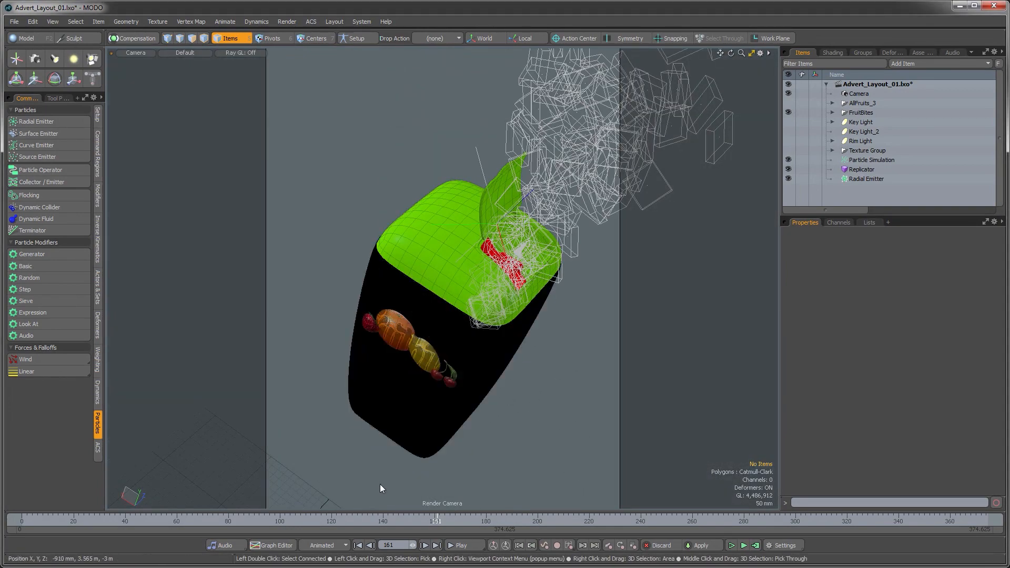
{"action": "mouse_move", "coordinate": [429, 519]}
{"action": "left_mouse_down"}
{"action": "mouse_move", "coordinate": [270, 519]}
{"action": "mouse_move", "coordinate": [385, 519]}
{"action": "left_mouse_up"}
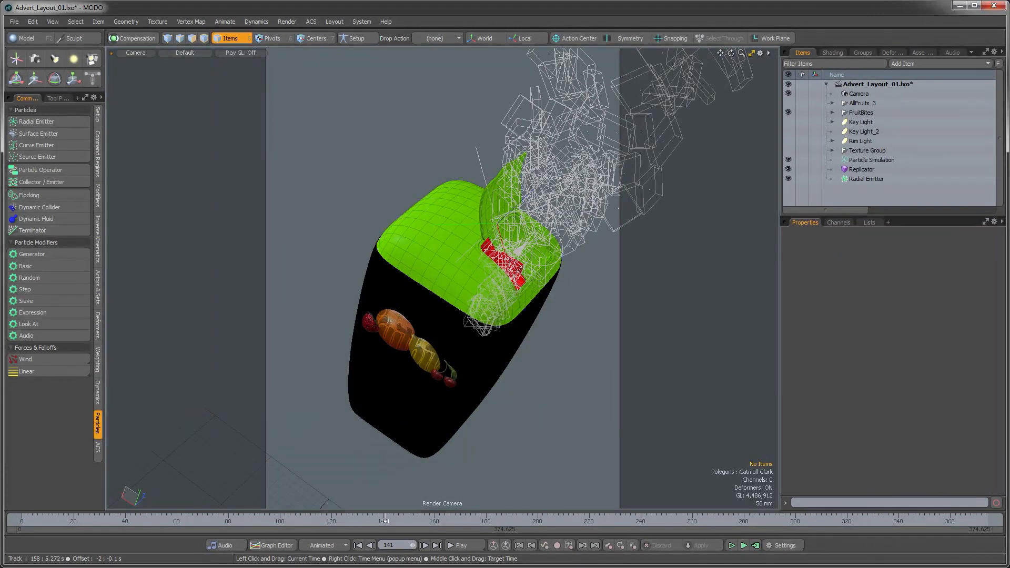
Step: Make the AllFruits_3 and FruitBites layers visible in the scene
{"action": "left_click", "coordinate": [870, 168]}
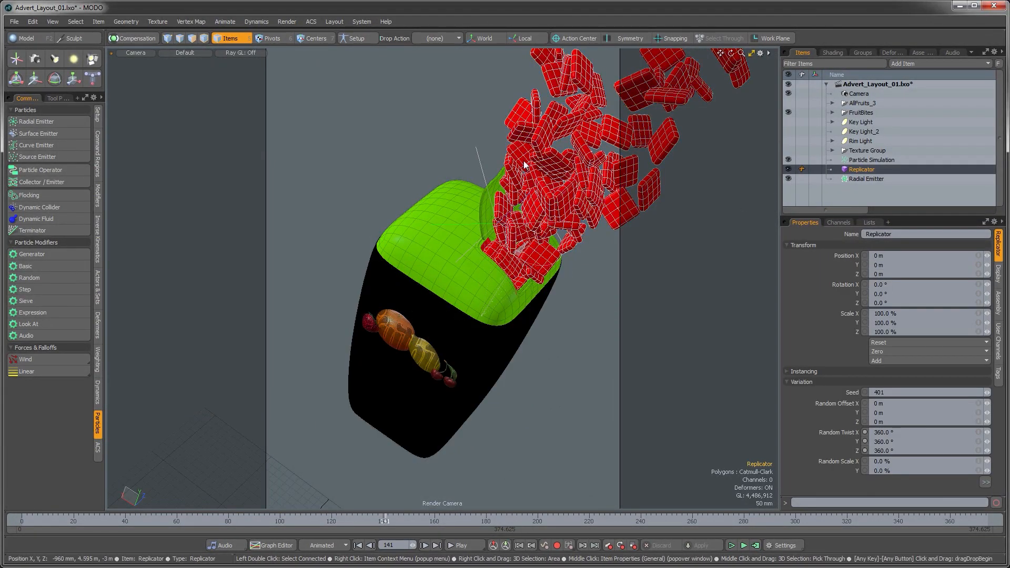
{"action": "left_click", "coordinate": [788, 103]}
{"action": "left_click", "coordinate": [787, 112]}
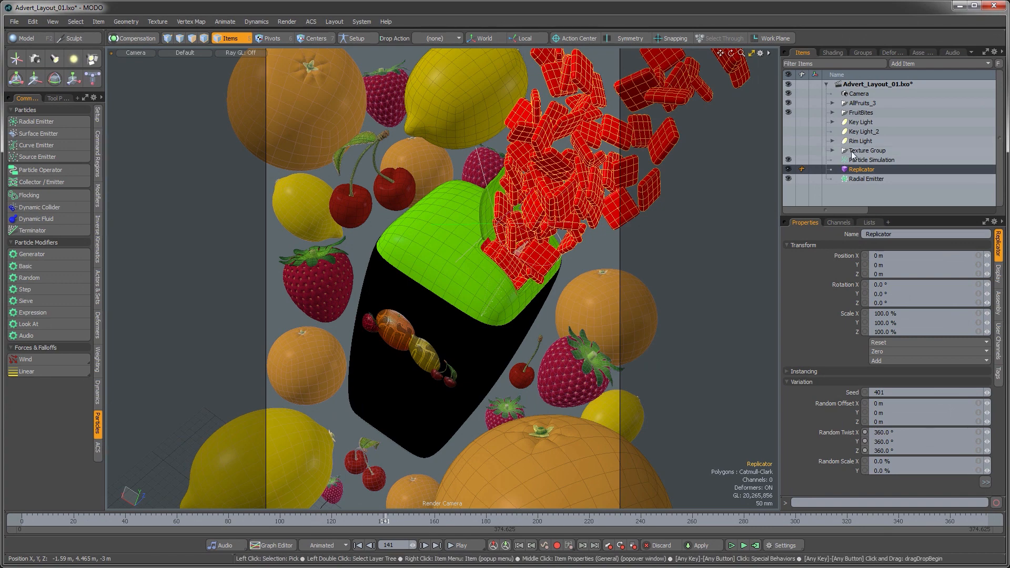
Step: Select the radial emitter and set its emission rate to 24
{"action": "left_click", "coordinate": [863, 161]}
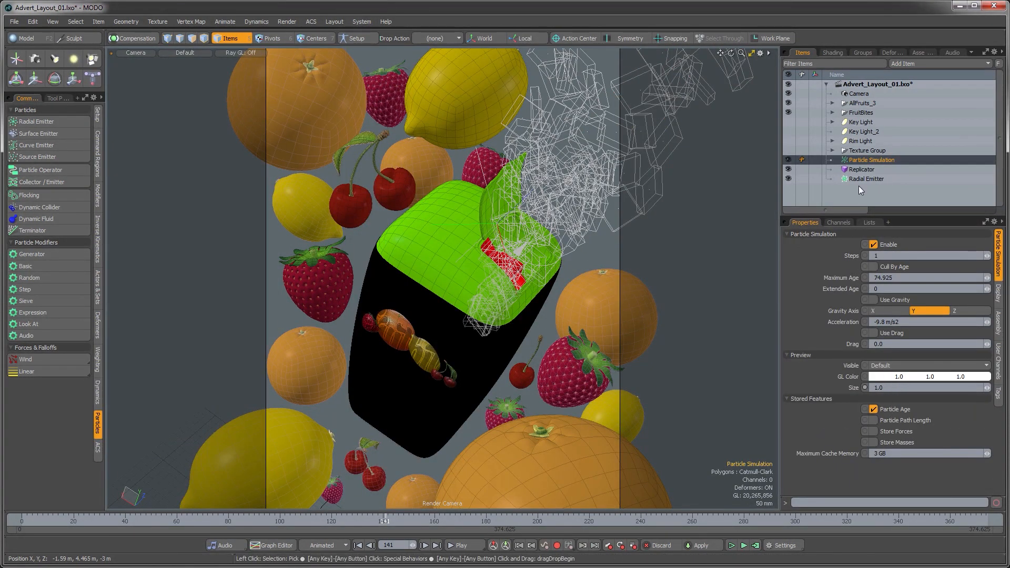
{"action": "left_click", "coordinate": [863, 179]}
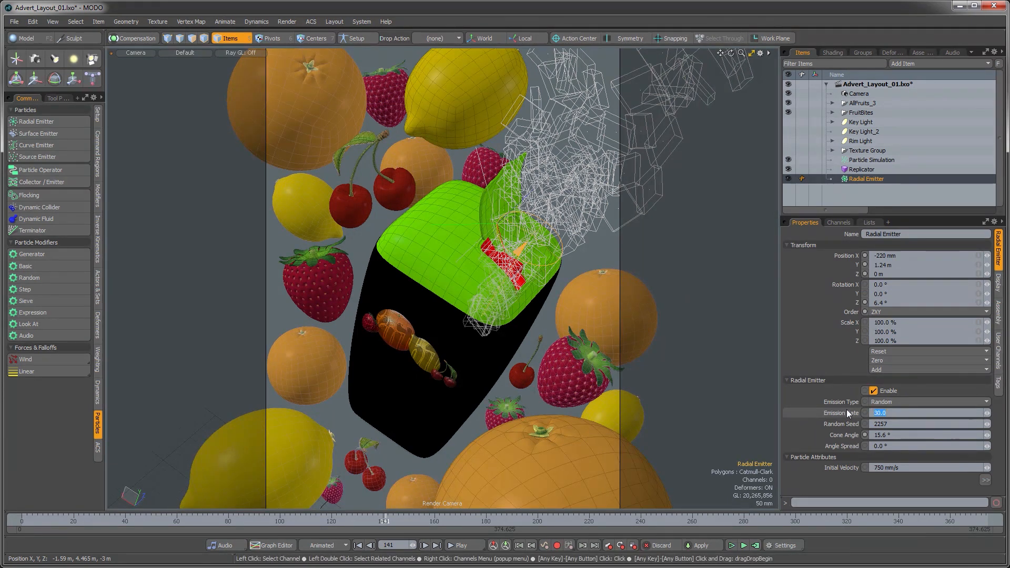
{"action": "type", "text": "24"}
{"action": "key", "text": "Return"}
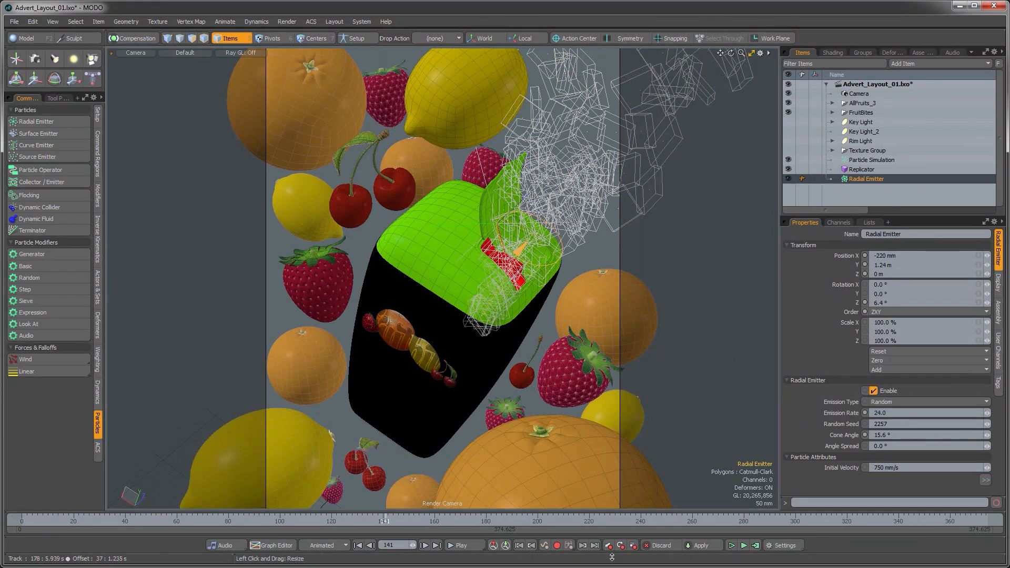
Step: Recompute the particle simulation and scrub the timeline to preview the result
{"action": "left_click", "coordinate": [754, 546]}
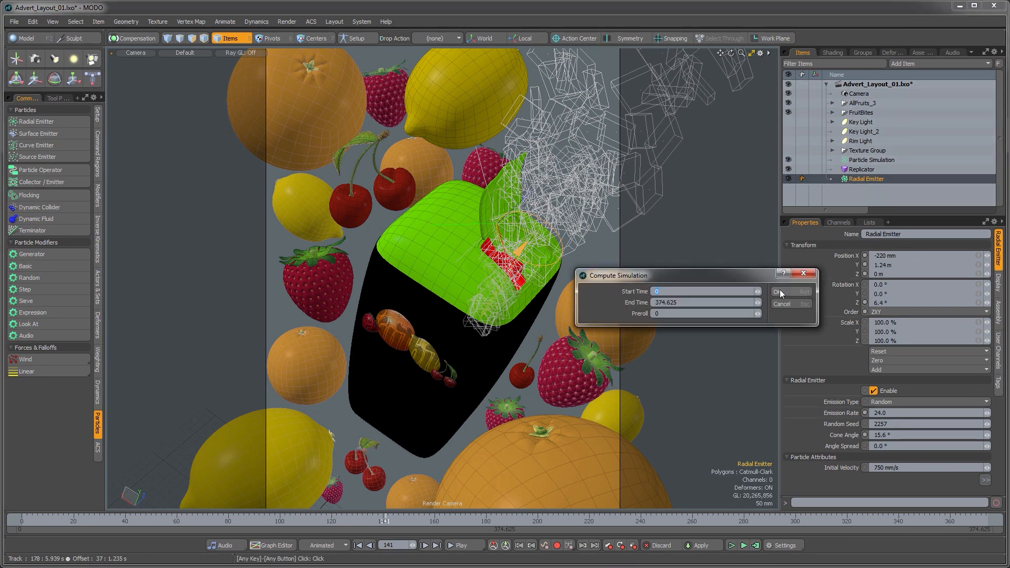
{"action": "left_click", "coordinate": [780, 292]}
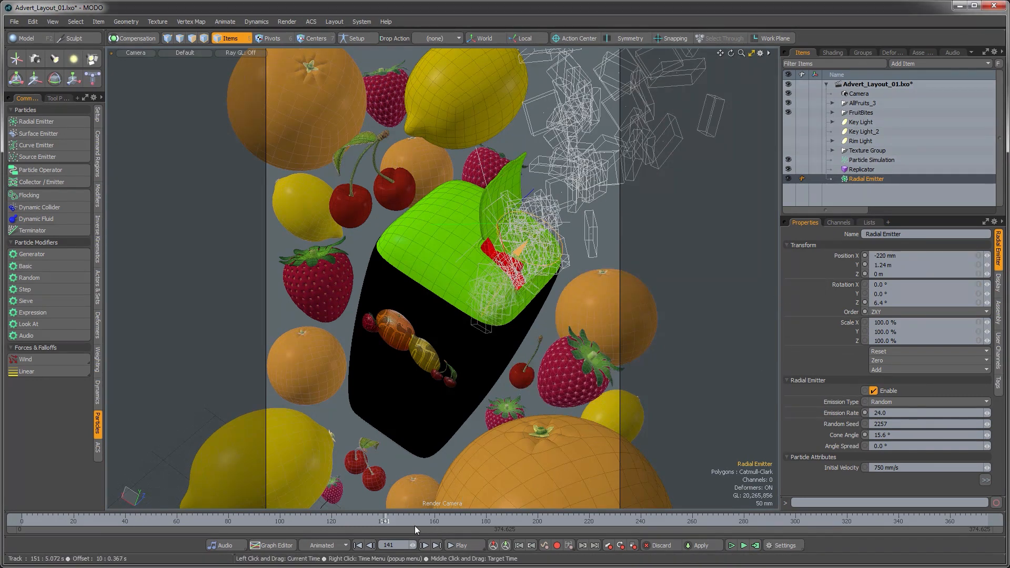
{"action": "mouse_move", "coordinate": [405, 526]}
{"action": "left_mouse_down"}
{"action": "mouse_move", "coordinate": [372, 526]}
{"action": "mouse_move", "coordinate": [425, 525]}
{"action": "mouse_move", "coordinate": [360, 525]}
{"action": "mouse_move", "coordinate": [550, 526]}
{"action": "mouse_move", "coordinate": [246, 525]}
{"action": "mouse_move", "coordinate": [408, 526]}
{"action": "left_mouse_up"}
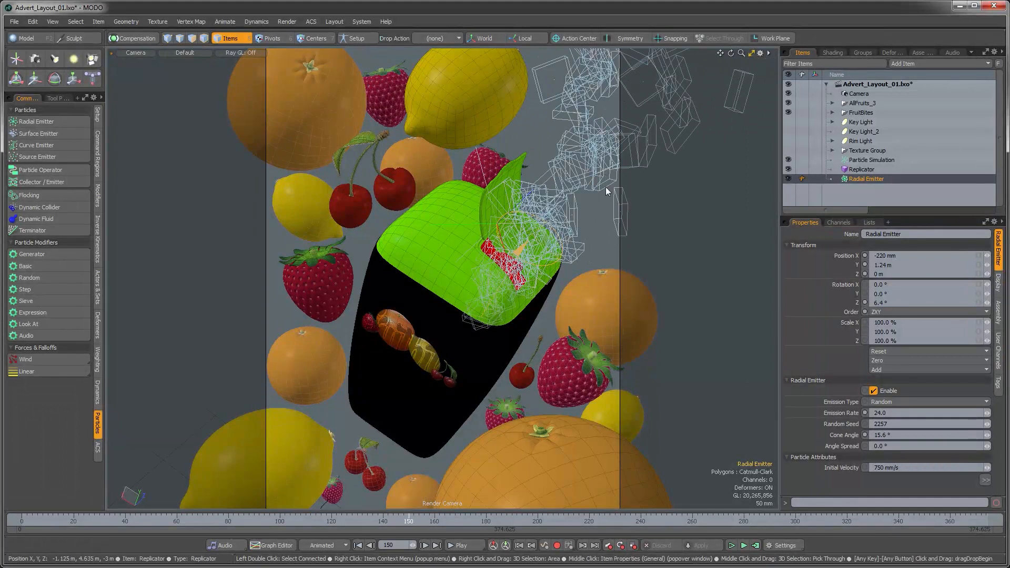
{"action": "key", "text": "ctrl+space"}
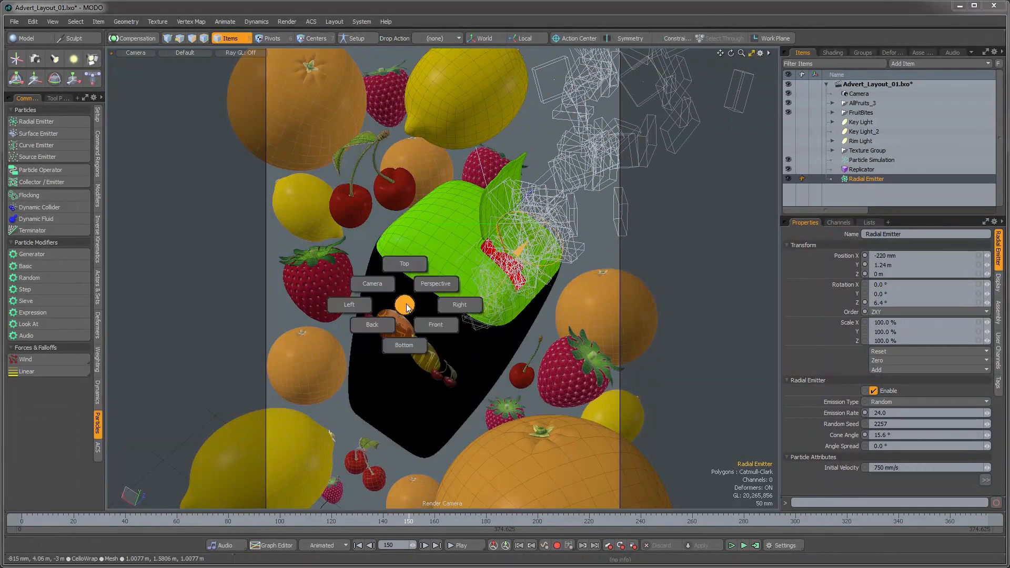
Step: Switch the viewport to the perspective view and frame the Replicator
{"action": "left_click", "coordinate": [430, 283]}
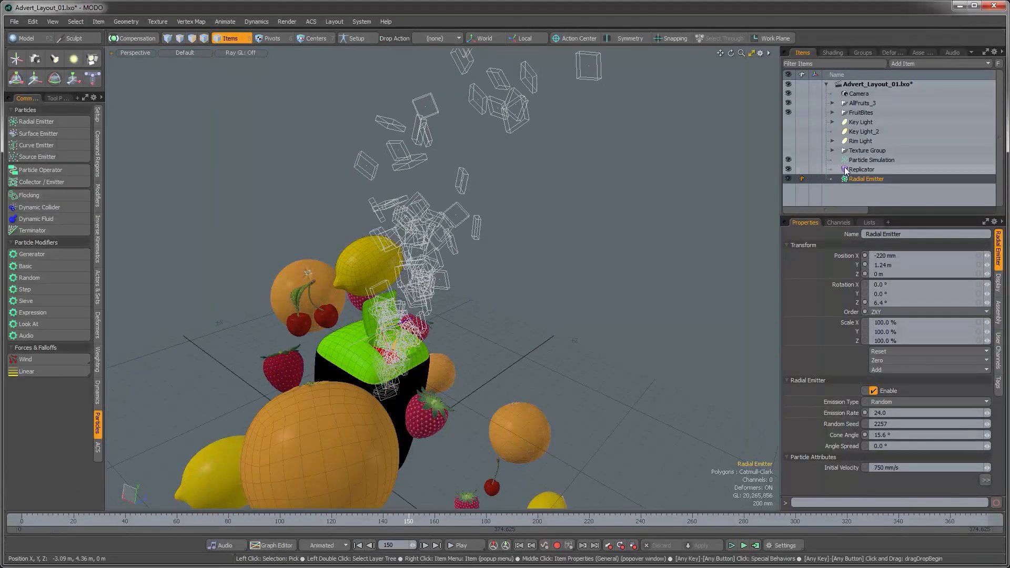
{"action": "left_click", "coordinate": [862, 170]}
{"action": "key", "text": "shift+a"}
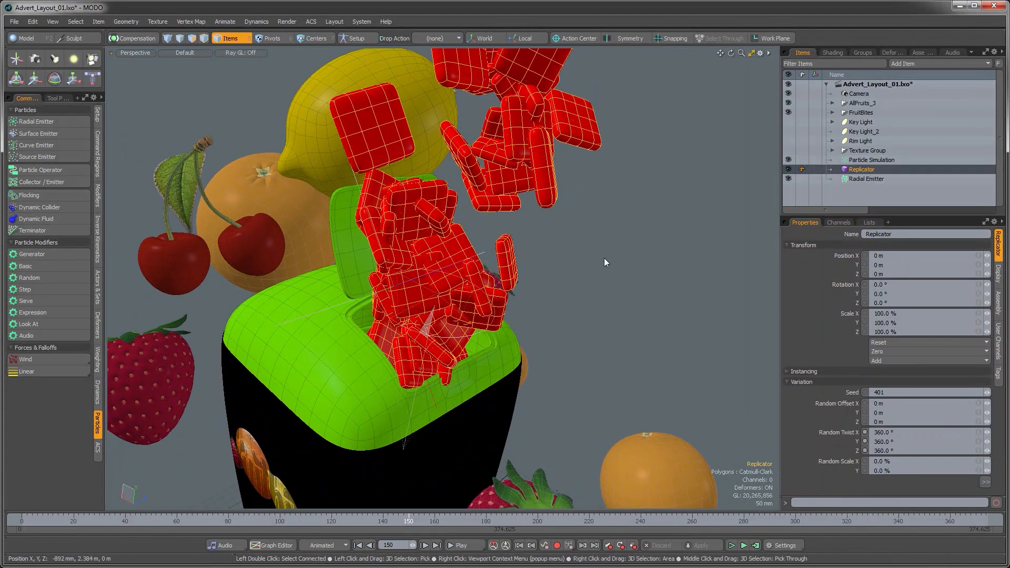
Step: Inspect the 3D viewport's visibility and drawing options
{"action": "left_click", "coordinate": [759, 53]}
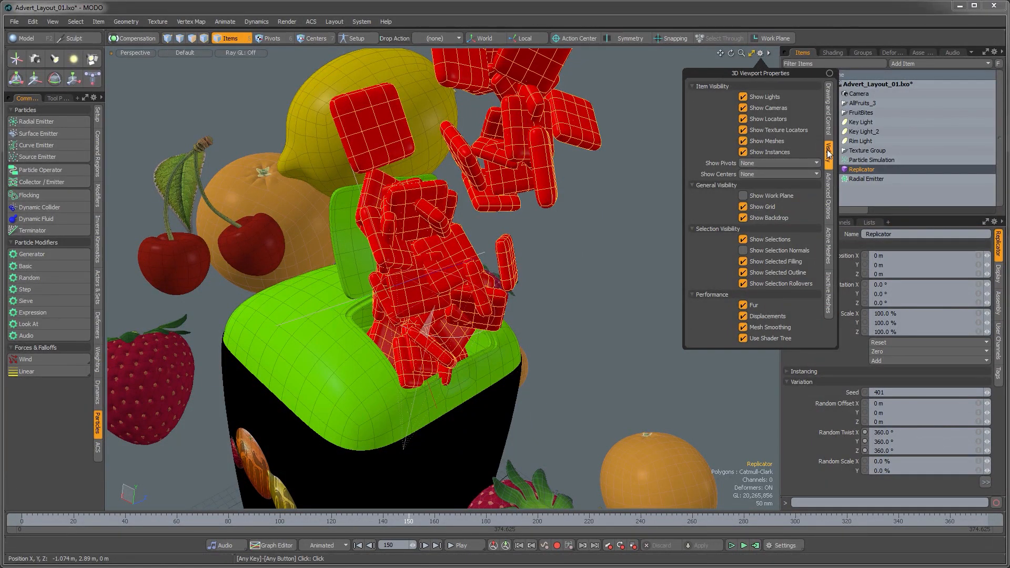
{"action": "left_click", "coordinate": [829, 130]}
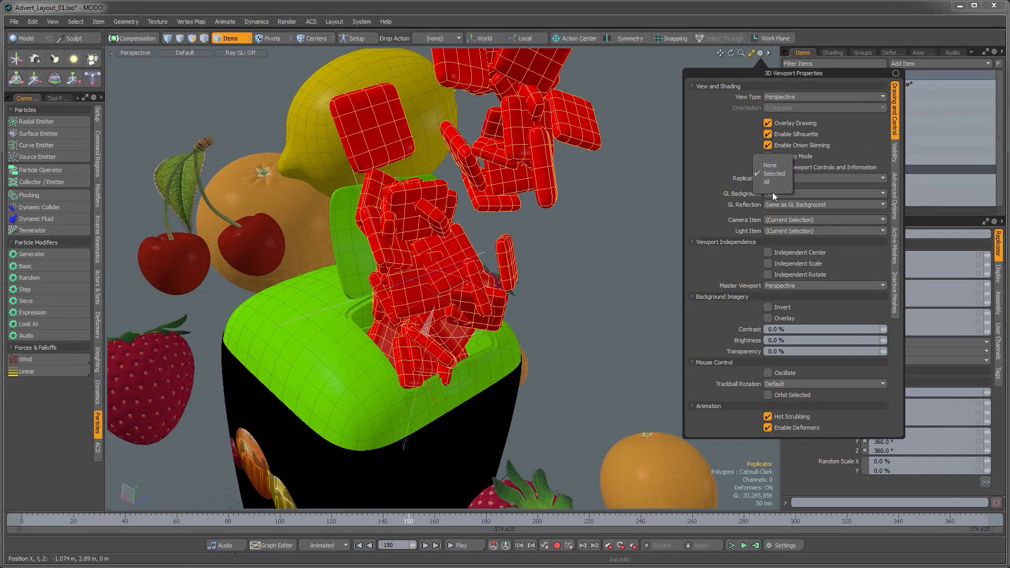
{"action": "left_click", "coordinate": [719, 217]}
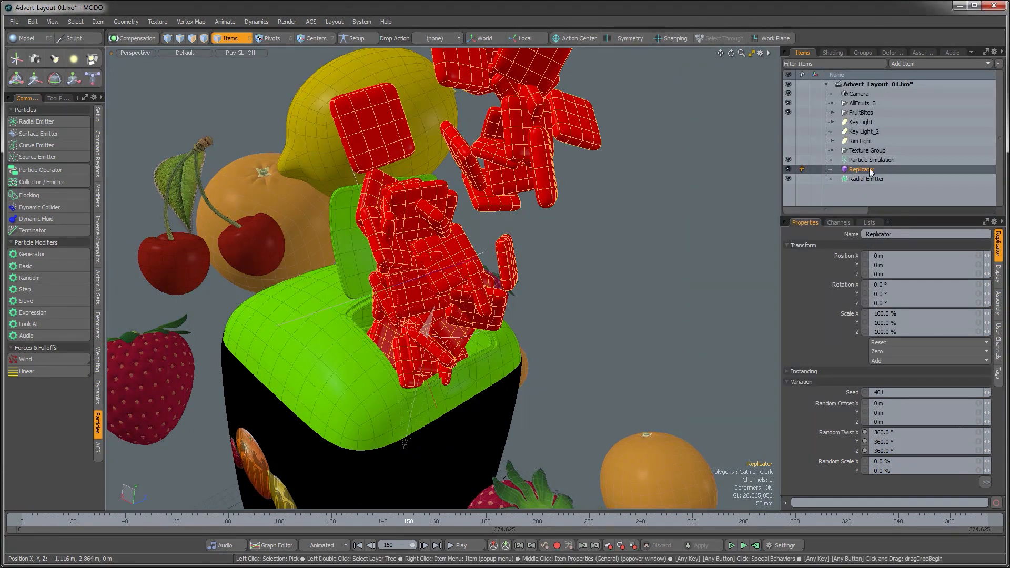
Step: Apply Active Rigid Body dynamics to the Replicator so its fruit bits become a Dynamic Replicator
{"action": "left_click_drag", "start_coordinate": [610, 228], "coordinate": [550, 250], "text": "alt"}
{"action": "left_click_drag", "start_coordinate": [550, 249], "coordinate": [397, 360], "text": "ctrl+alt"}
{"action": "left_click", "coordinate": [790, 103]}
{"action": "left_click", "coordinate": [490, 311]}
{"action": "scroll", "coordinate": [415, 311], "scroll_direction": "down", "scroll_amount": 3}
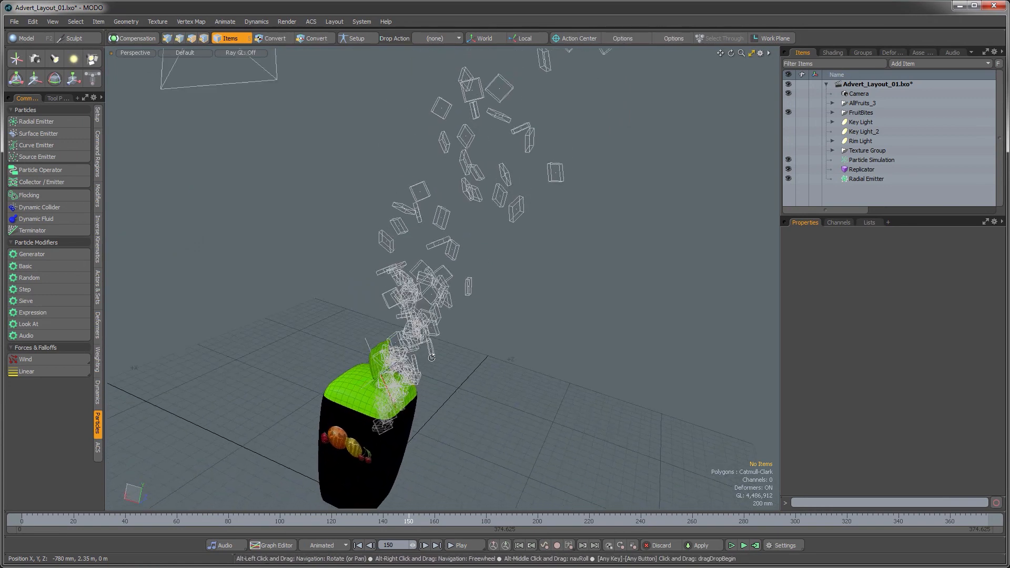
{"action": "left_click", "coordinate": [860, 169]}
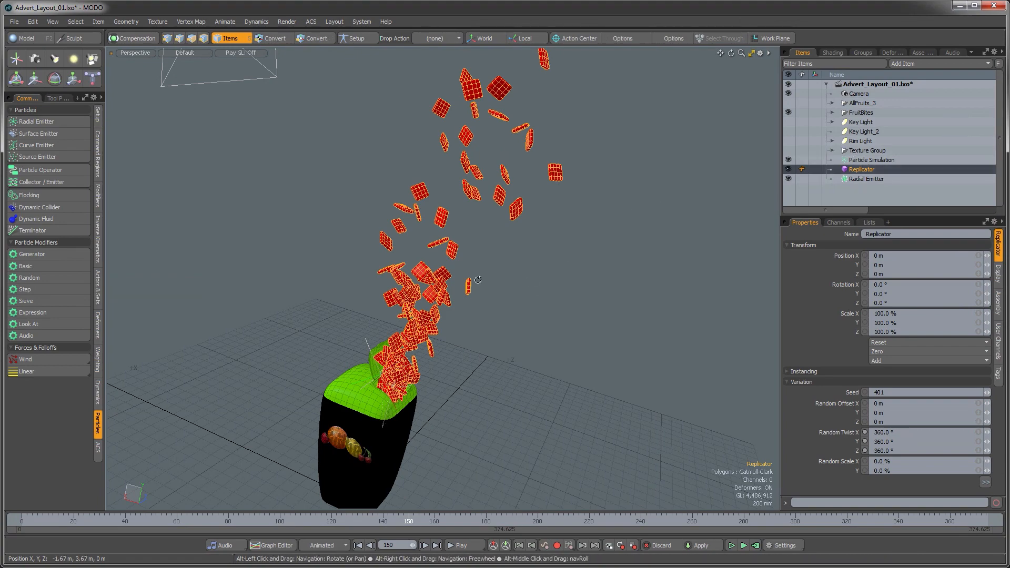
{"action": "left_click_drag", "start_coordinate": [410, 278], "coordinate": [378, 341], "text": "alt"}
{"action": "left_click", "coordinate": [95, 399]}
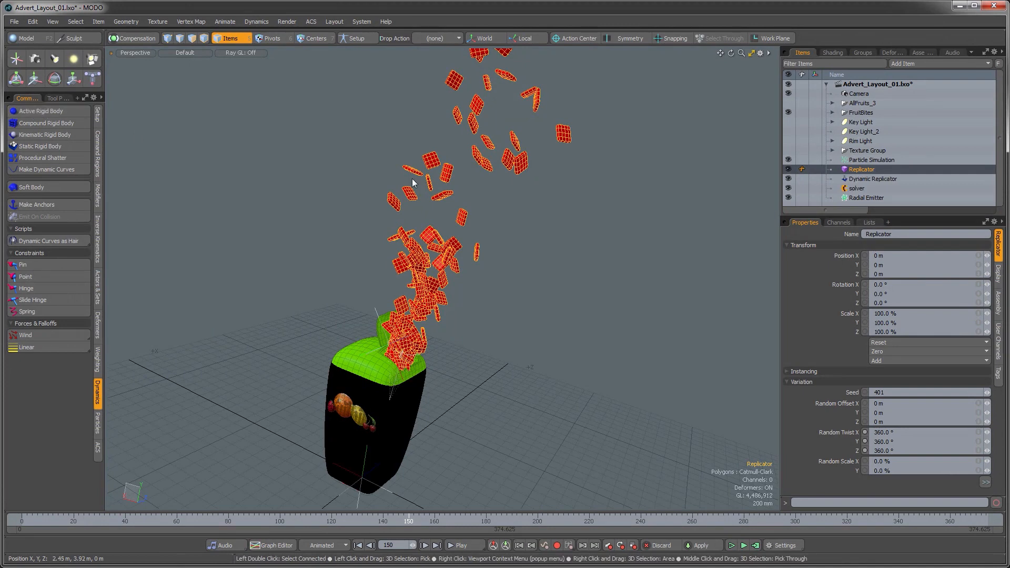
Step: Compute the dynamics simulation and scrub the timeline to review the falling fruit bits
{"action": "left_click", "coordinate": [871, 180]}
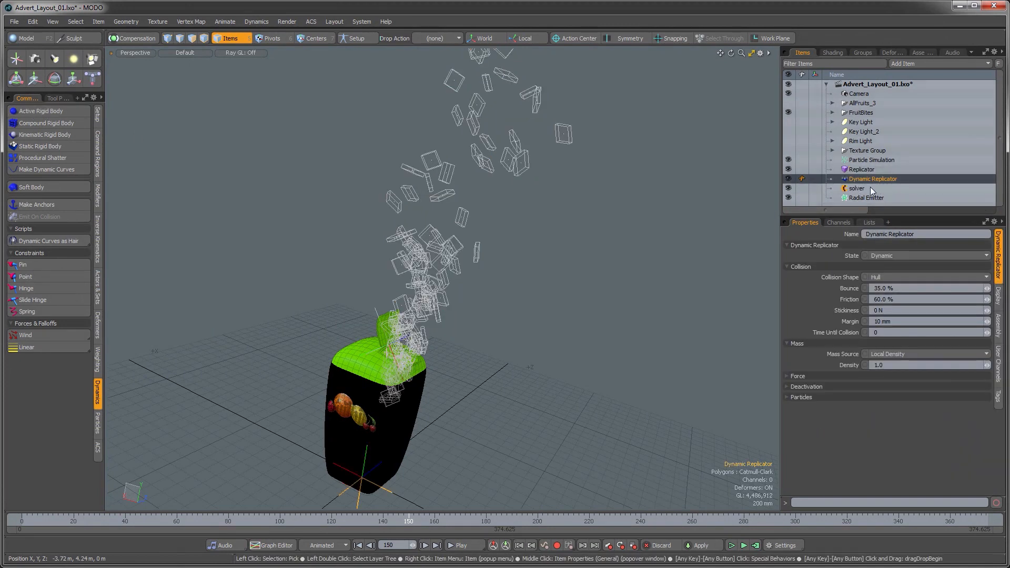
{"action": "left_click_drag", "start_coordinate": [488, 314], "coordinate": [476, 315], "text": "alt"}
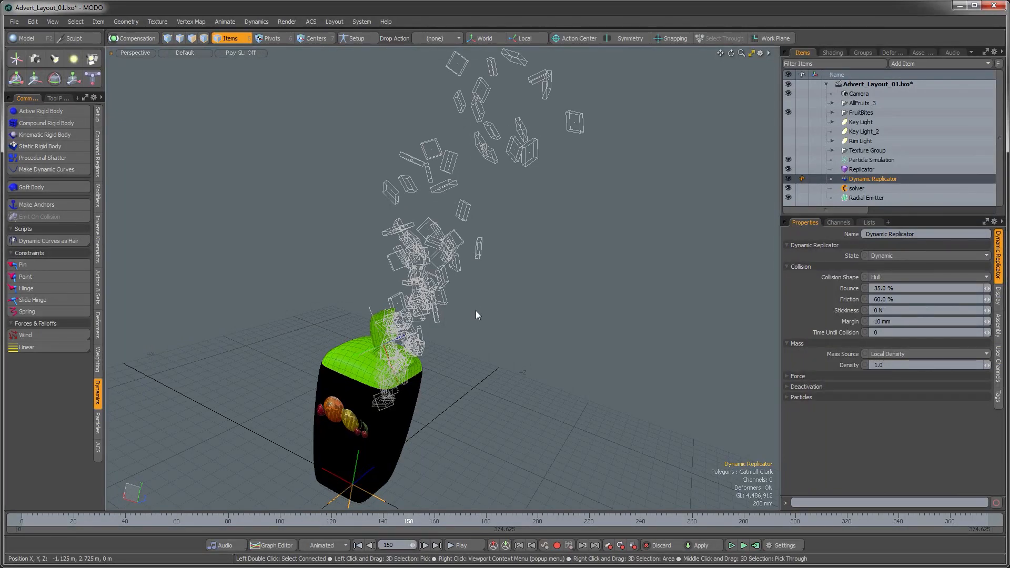
{"action": "left_click_drag", "start_coordinate": [450, 355], "coordinate": [561, 426], "text": "alt"}
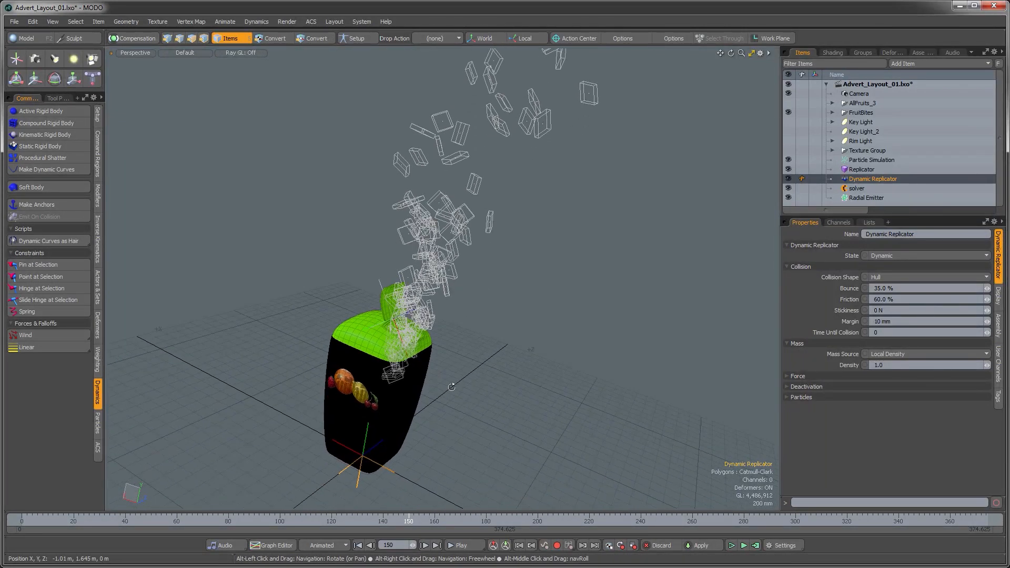
{"action": "left_click", "coordinate": [755, 545]}
{"action": "left_click", "coordinate": [780, 292]}
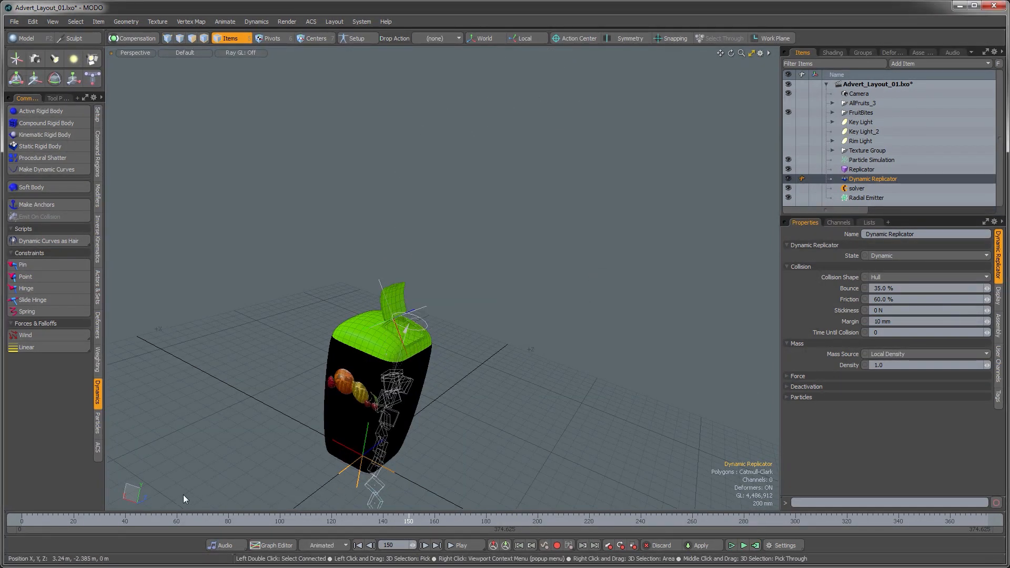
{"action": "left_click_drag", "start_coordinate": [69, 515], "coordinate": [219, 509]}
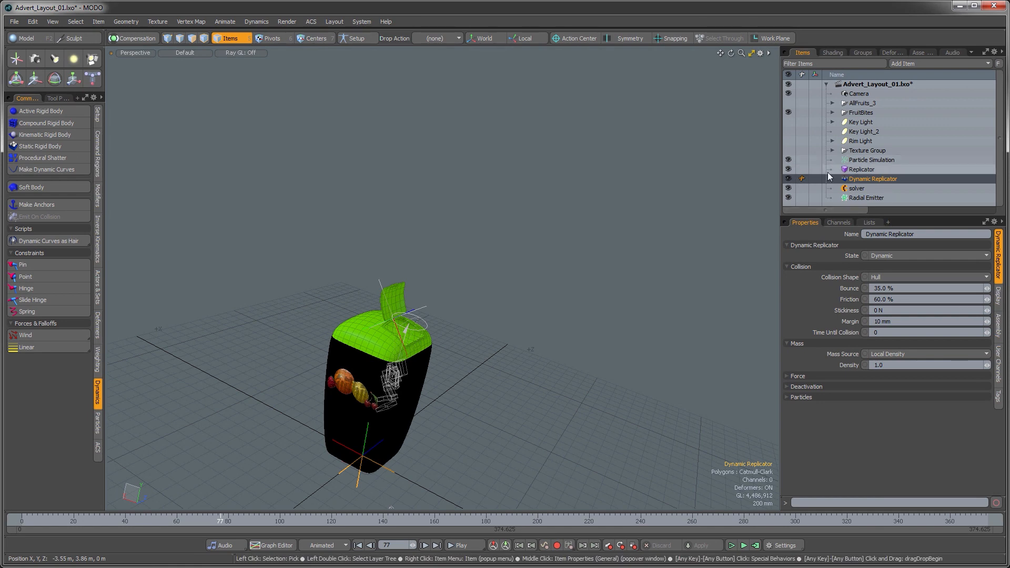
Step: Recompute the simulation from the solver and scrub through the timeline again
{"action": "left_click", "coordinate": [905, 189]}
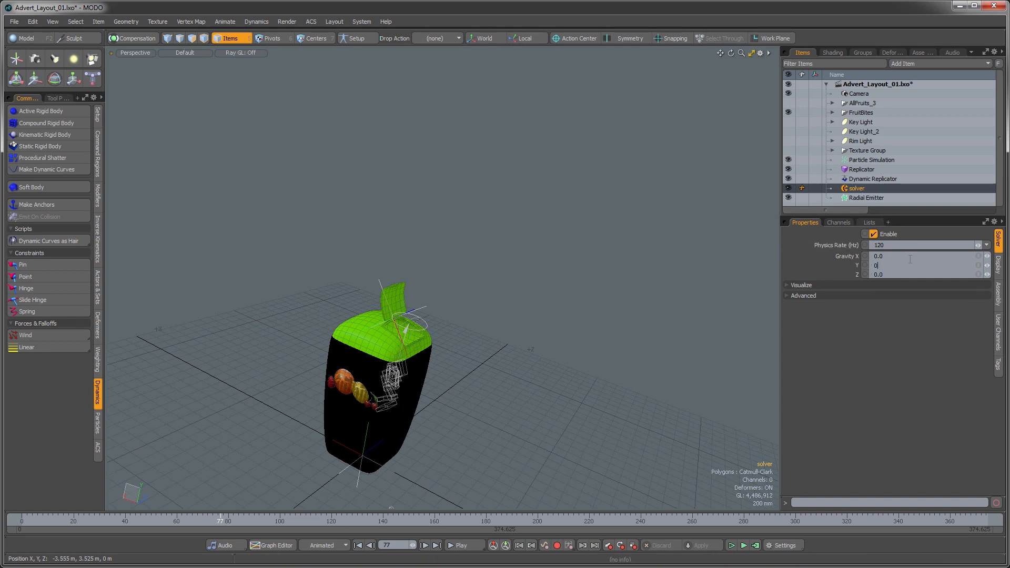
{"action": "left_click", "coordinate": [755, 547]}
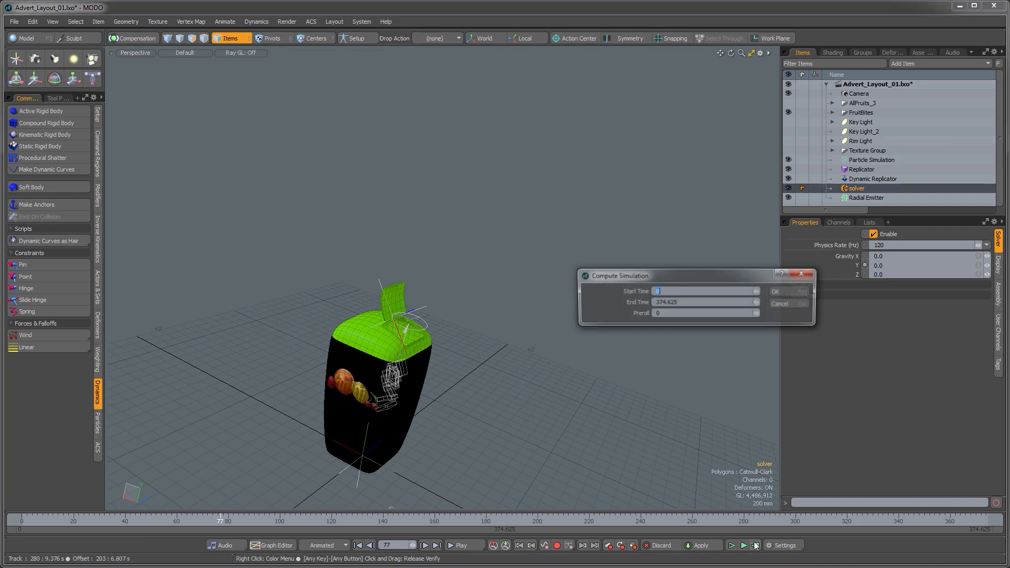
{"action": "left_click", "coordinate": [778, 292]}
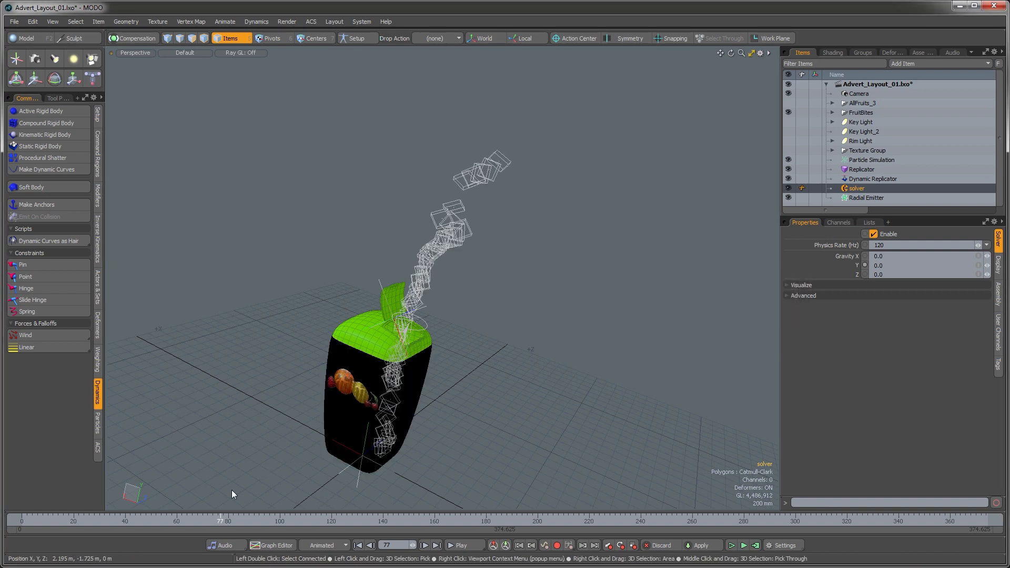
{"action": "left_click", "coordinate": [50, 521]}
{"action": "left_click_drag", "start_coordinate": [50, 521], "coordinate": [504, 521]}
Step: Set the Dynamic Replicator's Time Until Collision to 1
{"action": "mouse_move", "coordinate": [468, 337]}
{"action": "left_mouse_down", "text": "alt"}
{"action": "mouse_move", "coordinate": [453, 372]}
{"action": "mouse_move", "coordinate": [484, 320]}
{"action": "mouse_move", "coordinate": [474, 329]}
{"action": "left_mouse_up", "text": "alt"}
{"action": "scroll", "coordinate": [484, 321], "scroll_direction": "up", "scroll_amount": 5}
{"action": "scroll", "coordinate": [406, 379], "scroll_direction": "up", "scroll_amount": 5}
{"action": "scroll", "coordinate": [406, 379], "scroll_direction": "down", "scroll_amount": 3}
{"action": "mouse_move", "coordinate": [406, 379]}
{"action": "left_mouse_down", "text": "alt"}
{"action": "mouse_move", "coordinate": [433, 377]}
{"action": "mouse_move", "coordinate": [417, 373]}
{"action": "left_mouse_up", "text": "alt"}
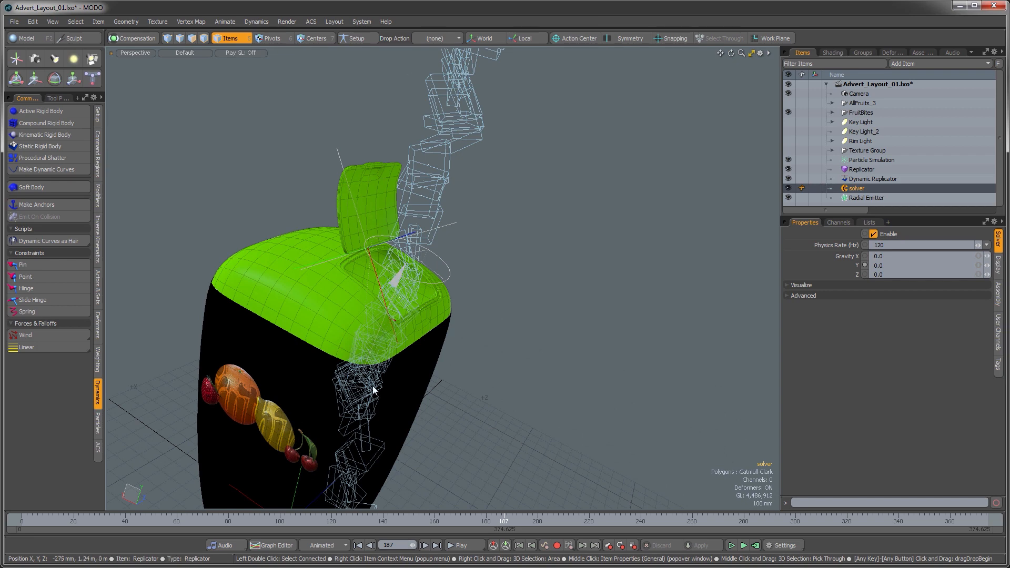
{"action": "left_click_drag", "start_coordinate": [383, 364], "coordinate": [380, 395], "text": "alt"}
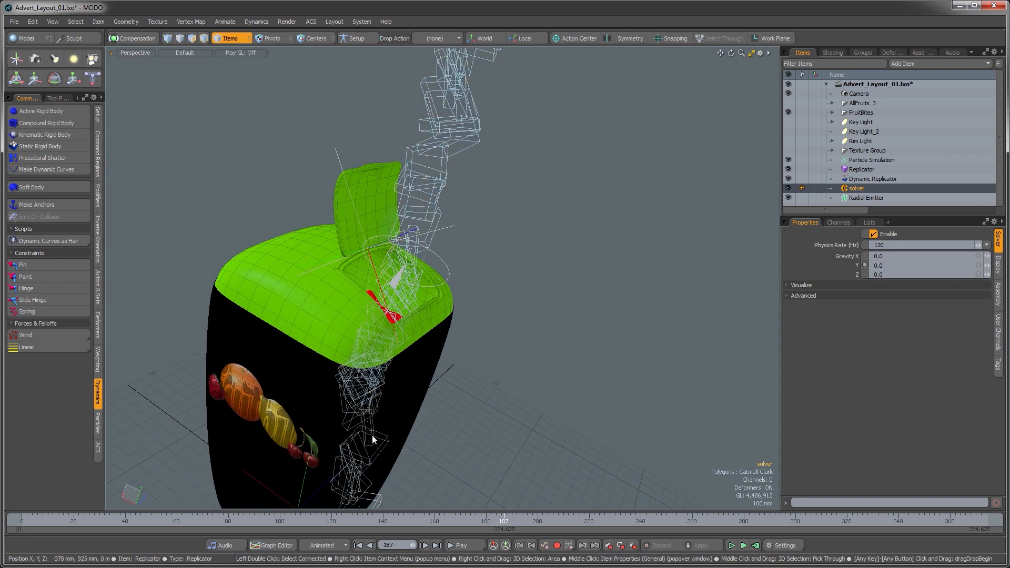
{"action": "left_click_drag", "start_coordinate": [477, 301], "coordinate": [441, 302], "text": "alt"}
{"action": "left_click", "coordinate": [856, 179]}
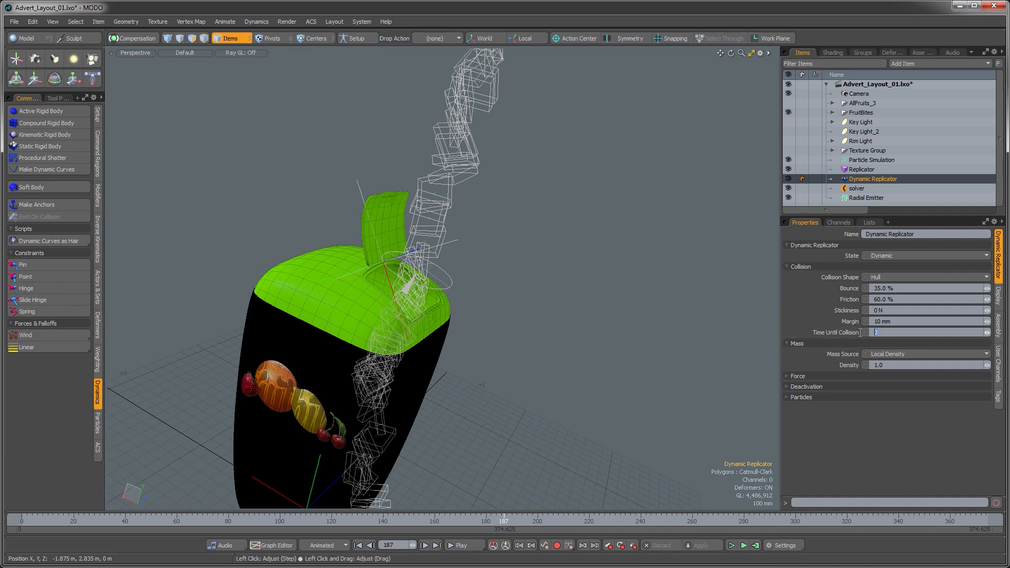
{"action": "key", "text": "Return"}
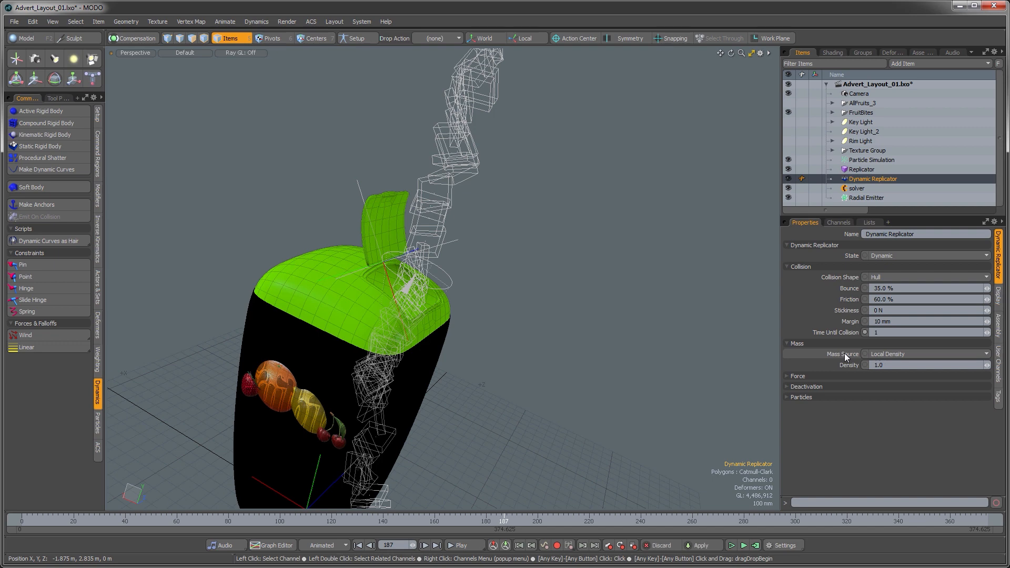
Step: Select the radial emitter and enlarge its start radius to about 587 mm
{"action": "left_click_drag", "start_coordinate": [617, 288], "coordinate": [477, 343], "text": "ctrl+alt"}
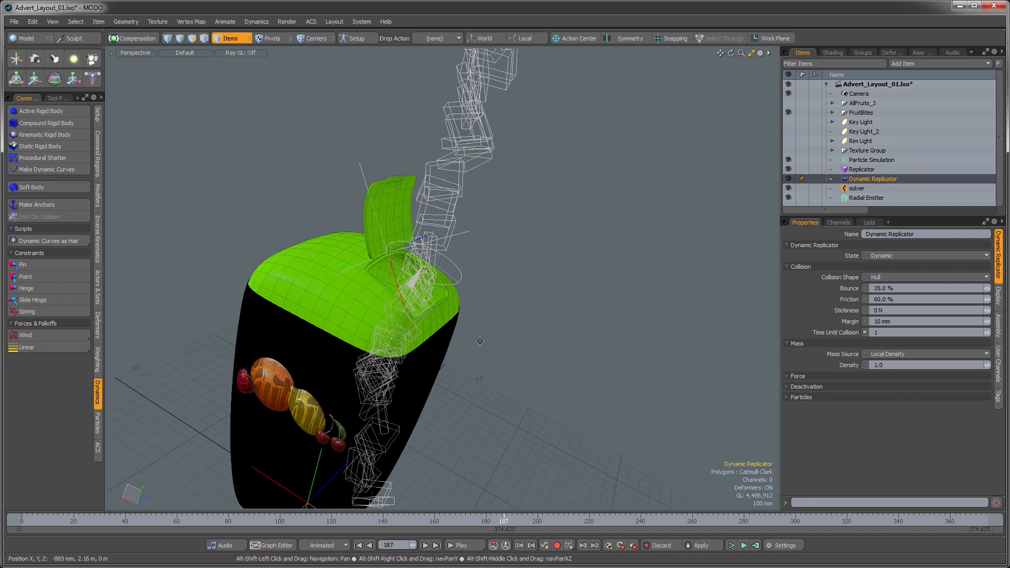
{"action": "left_click_drag", "start_coordinate": [449, 378], "coordinate": [448, 357], "text": "alt"}
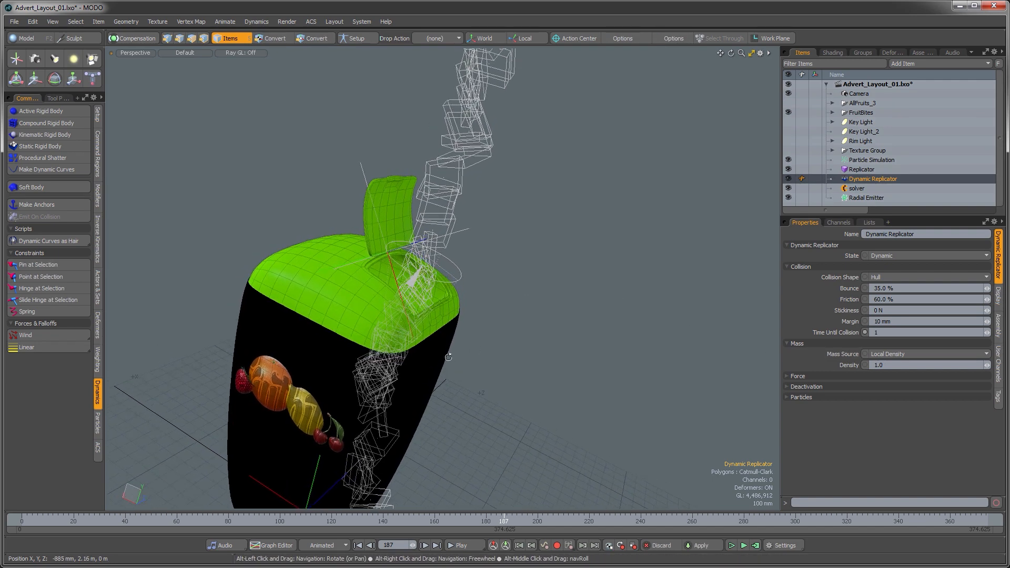
{"action": "left_click", "coordinate": [858, 198]}
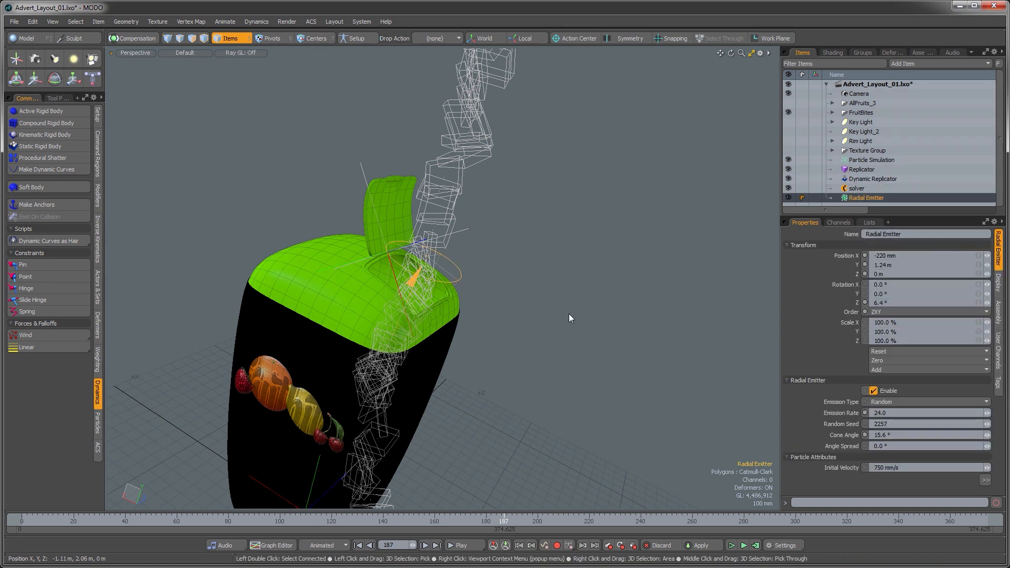
{"action": "left_click_drag", "start_coordinate": [570, 314], "coordinate": [565, 288], "text": "alt"}
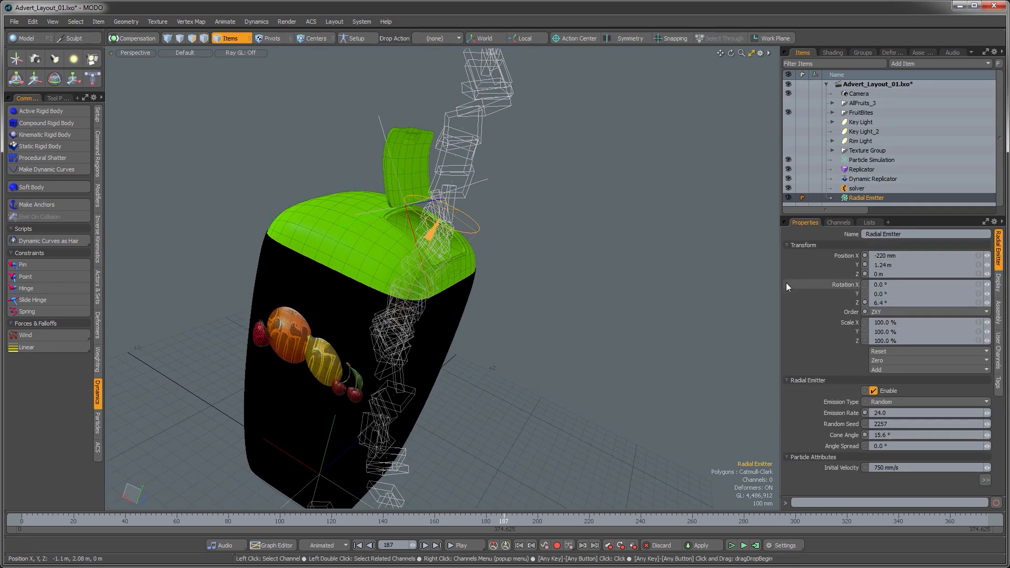
{"action": "left_click", "coordinate": [786, 246]}
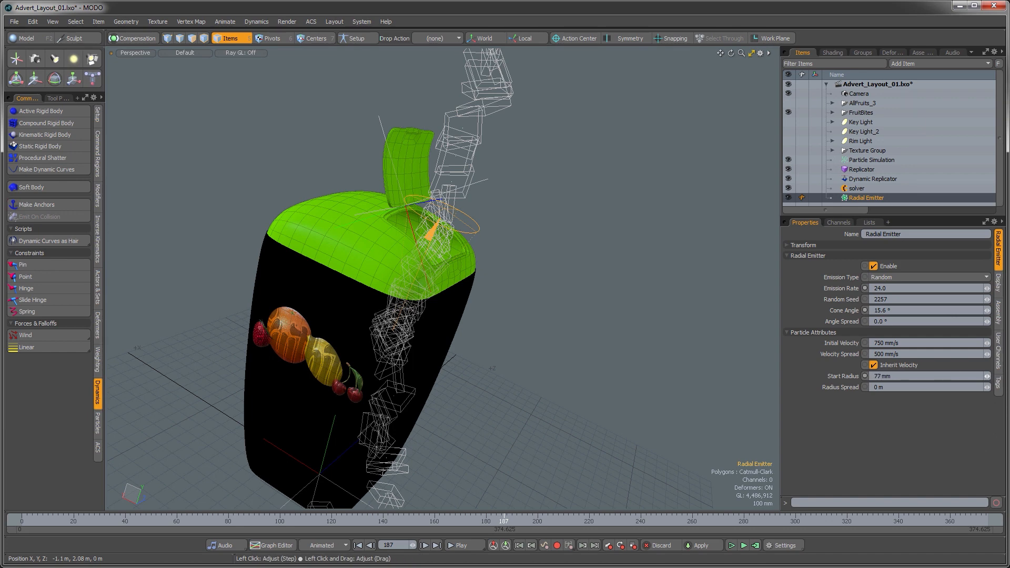
{"action": "left_click_drag", "start_coordinate": [484, 343], "coordinate": [443, 314], "text": "alt"}
{"action": "scroll", "coordinate": [437, 317], "scroll_direction": "up", "scroll_amount": 5}
{"action": "left_click", "coordinate": [789, 169]}
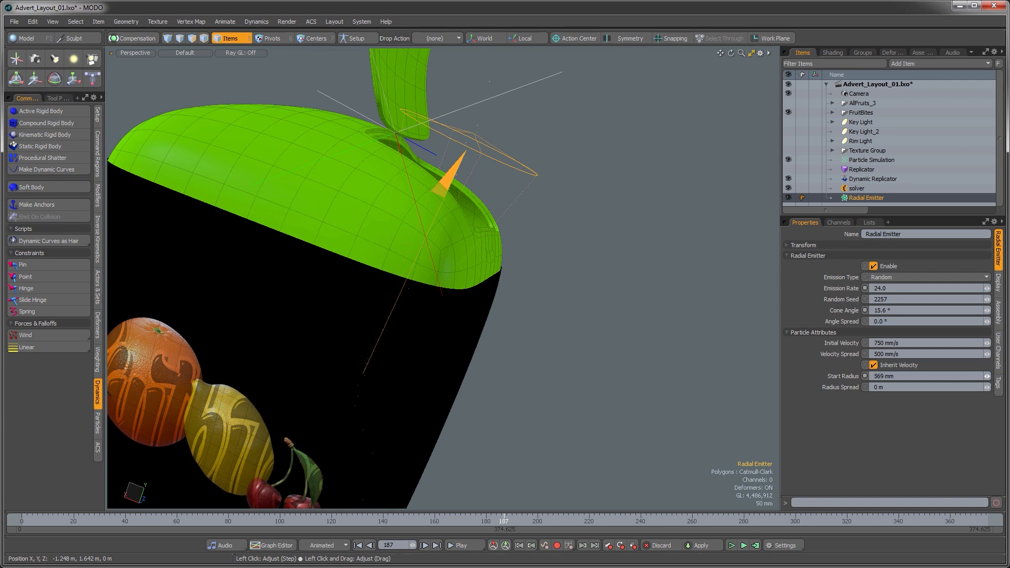
{"action": "left_click_drag", "start_coordinate": [521, 310], "coordinate": [506, 260], "text": "alt"}
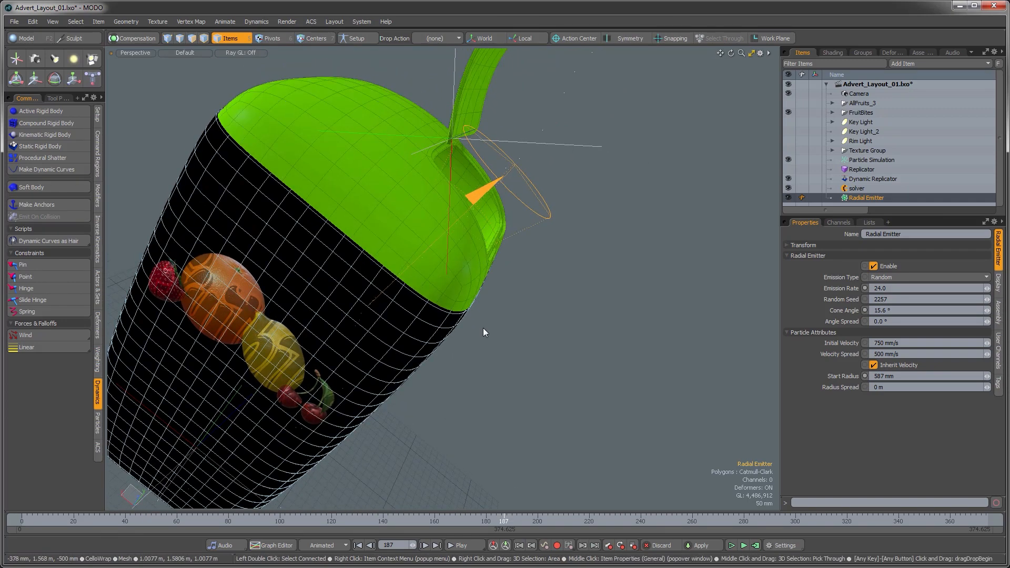
{"action": "left_click", "coordinate": [509, 318]}
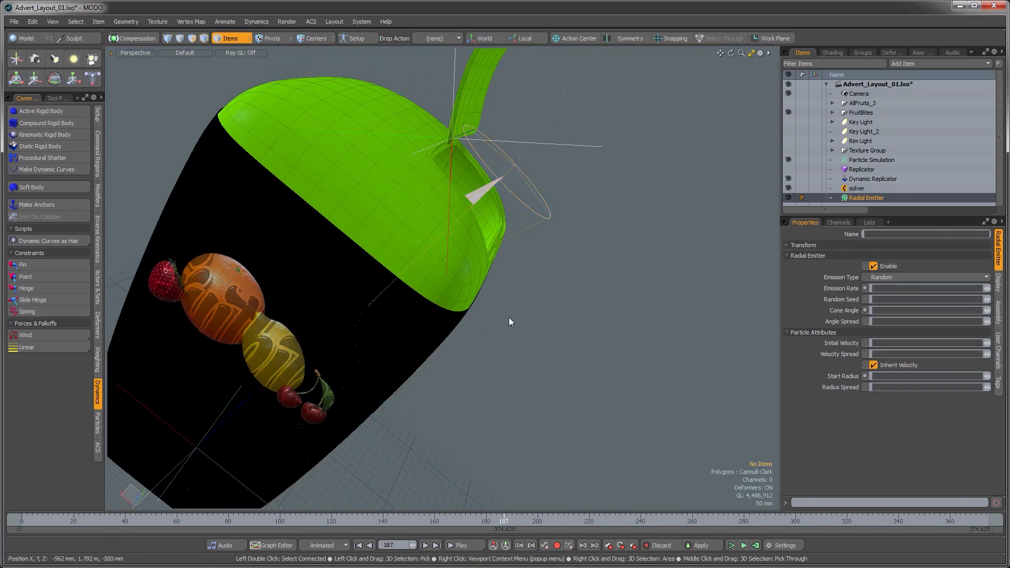
Step: Recompute the dynamics simulation with the new emitter radius
{"action": "left_click", "coordinate": [755, 546]}
{"action": "left_click", "coordinate": [778, 292]}
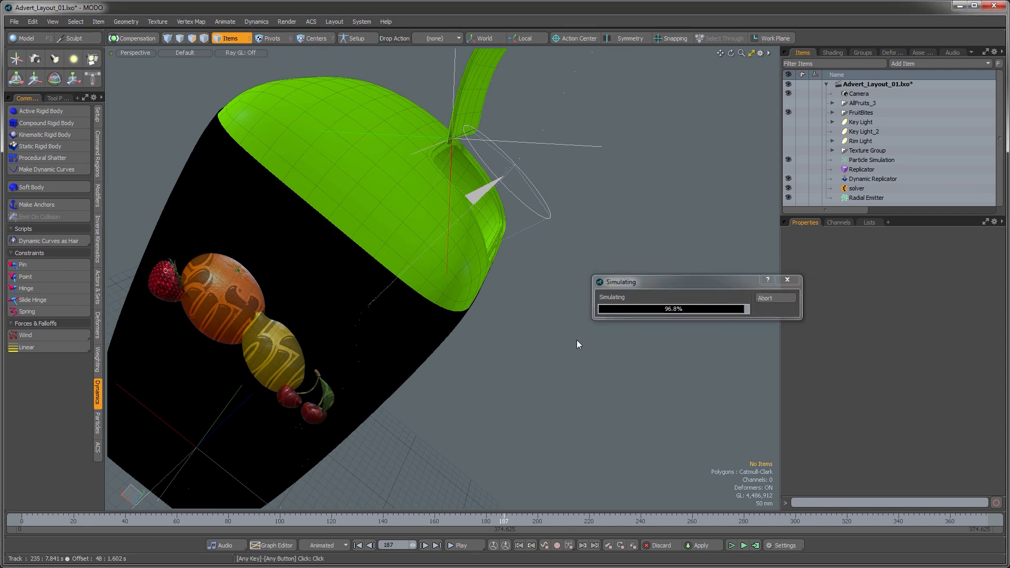
{"action": "left_click_drag", "start_coordinate": [577, 345], "coordinate": [485, 197], "text": "alt"}
{"action": "scroll", "coordinate": [484, 196], "scroll_direction": "down", "scroll_amount": 5}
{"action": "left_click_drag", "start_coordinate": [449, 242], "coordinate": [411, 319], "text": "alt"}
{"action": "scroll", "coordinate": [405, 312], "scroll_direction": "down", "scroll_amount": 3}
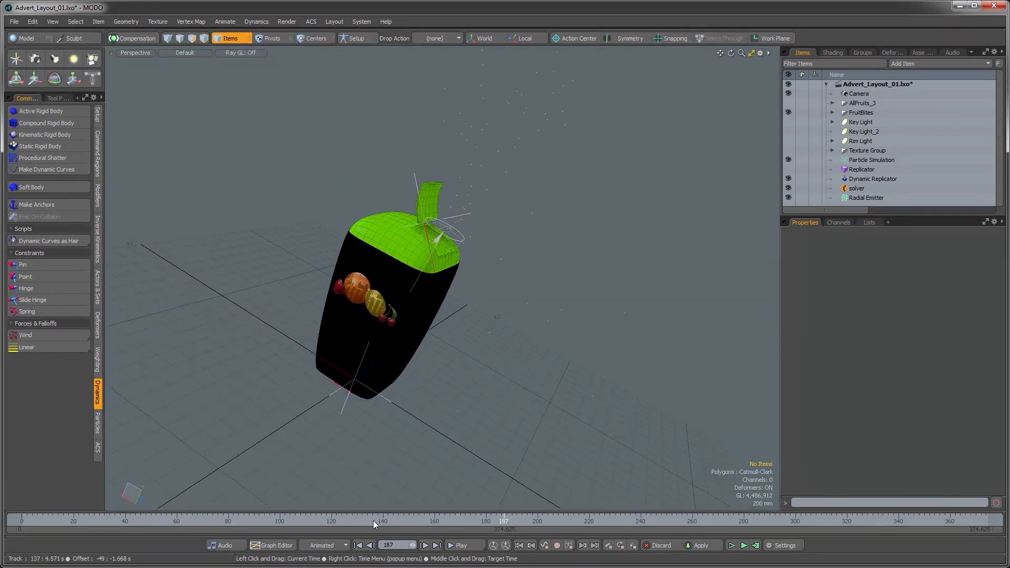
Step: Make the Replicator visible and scrub the timeline to preview the simulated fruit bits
{"action": "left_click", "coordinate": [788, 169]}
{"action": "left_click_drag", "start_coordinate": [119, 519], "coordinate": [189, 519]}
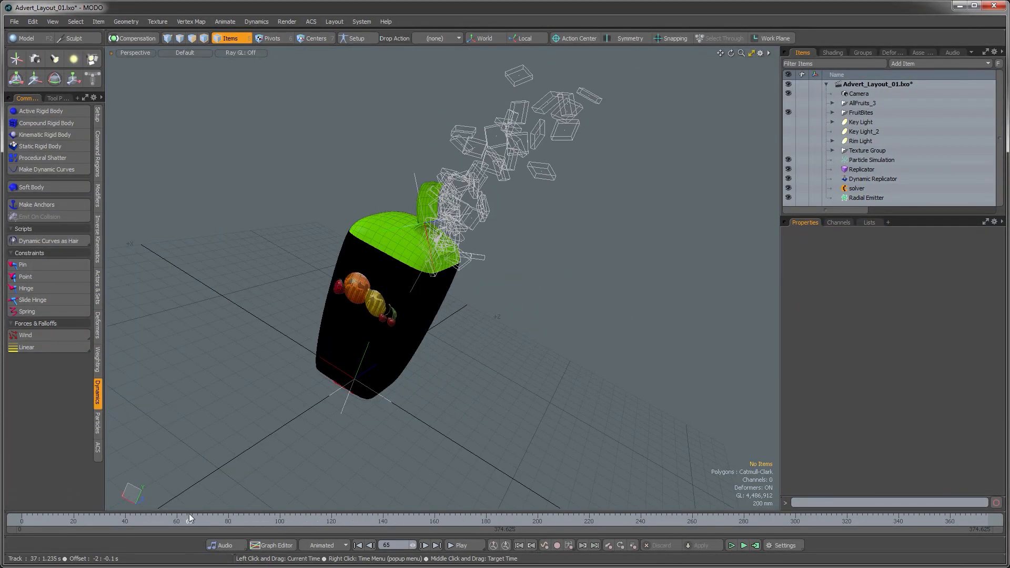
{"action": "left_click_drag", "start_coordinate": [465, 321], "coordinate": [443, 350], "text": "alt"}
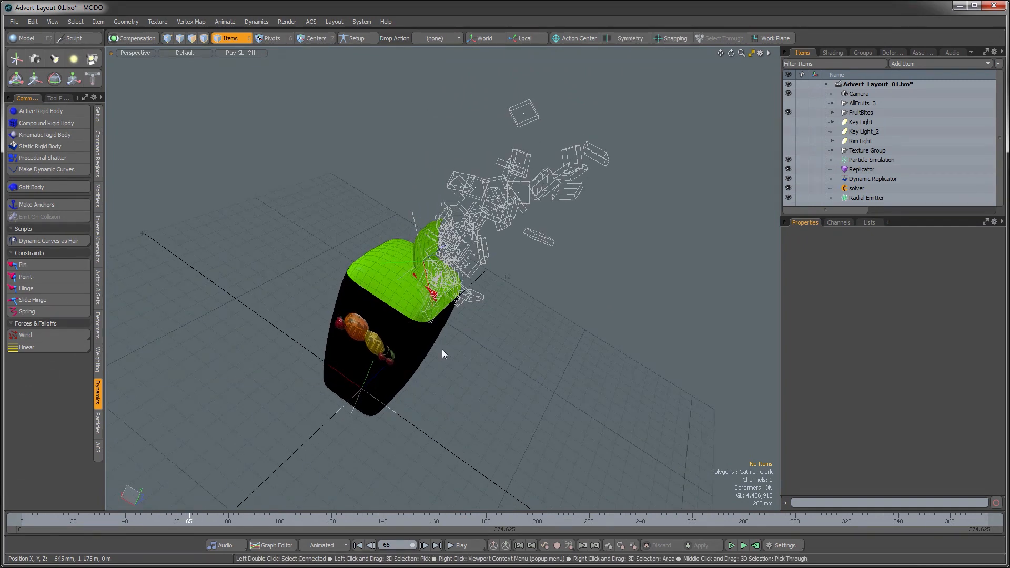
{"action": "left_click_drag", "start_coordinate": [442, 349], "coordinate": [397, 357], "text": "alt"}
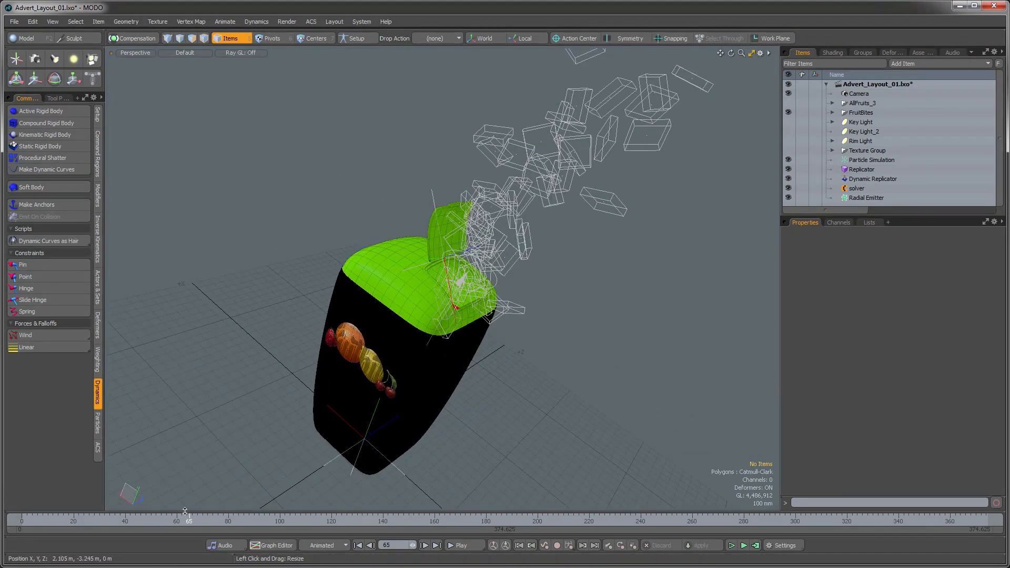
{"action": "left_click_drag", "start_coordinate": [185, 512], "coordinate": [285, 506]}
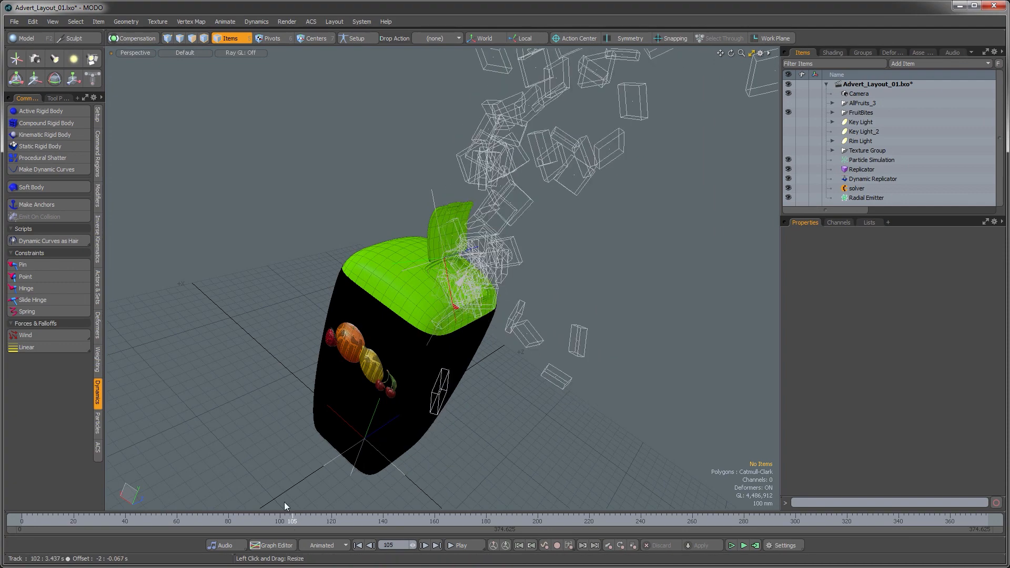
Step: Switch to the camera view to check the framing of the simulation
{"action": "key", "text": "ctrl+space"}
{"action": "left_click", "coordinate": [235, 384]}
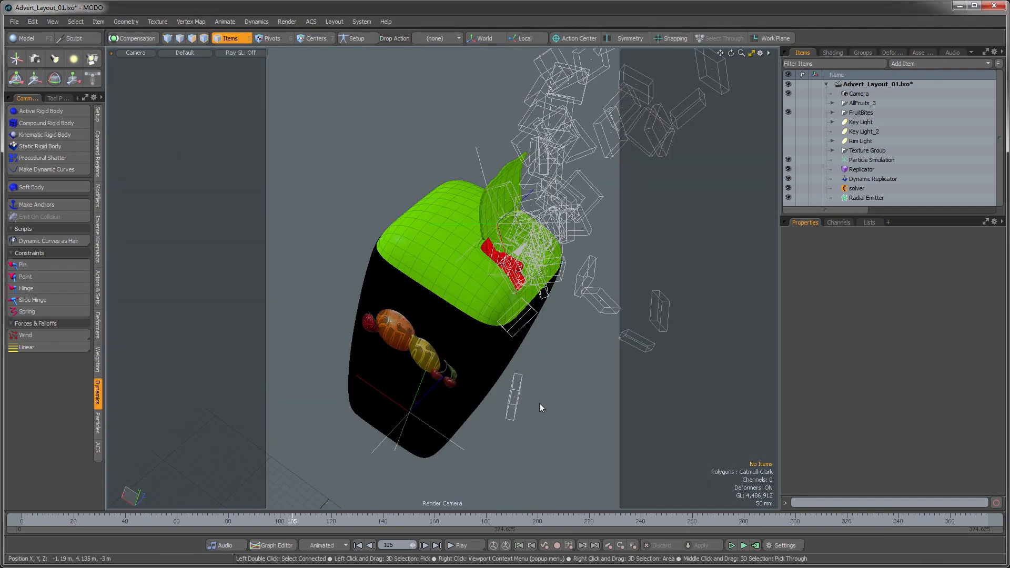
Step: Select the Replicator and scrub back and forth through the timeline to review the flying fruit bits
{"action": "mouse_move", "coordinate": [290, 507]}
{"action": "left_mouse_down"}
{"action": "mouse_move", "coordinate": [316, 516]}
{"action": "mouse_move", "coordinate": [707, 520]}
{"action": "left_mouse_up"}
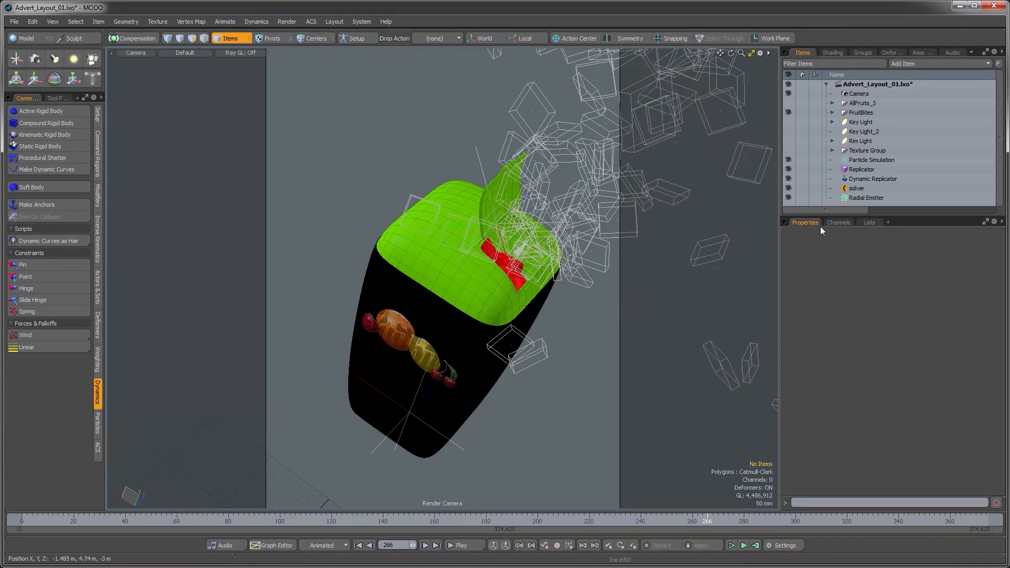
{"action": "left_click", "coordinate": [859, 169]}
{"action": "left_click_drag", "start_coordinate": [707, 520], "coordinate": [519, 520]}
{"action": "left_click_drag", "start_coordinate": [375, 521], "coordinate": [314, 521]}
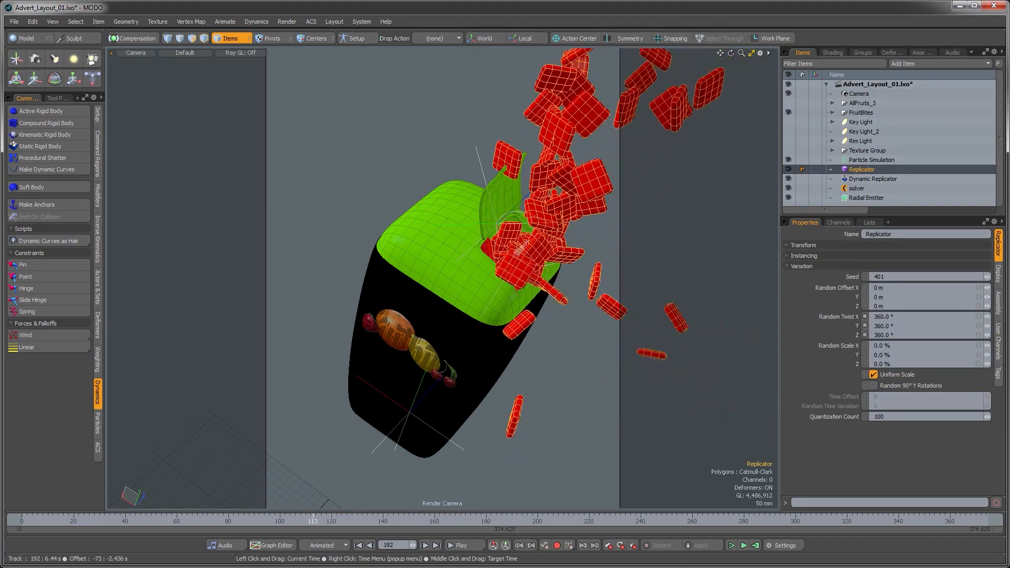
{"action": "left_click_drag", "start_coordinate": [220, 521], "coordinate": [177, 521]}
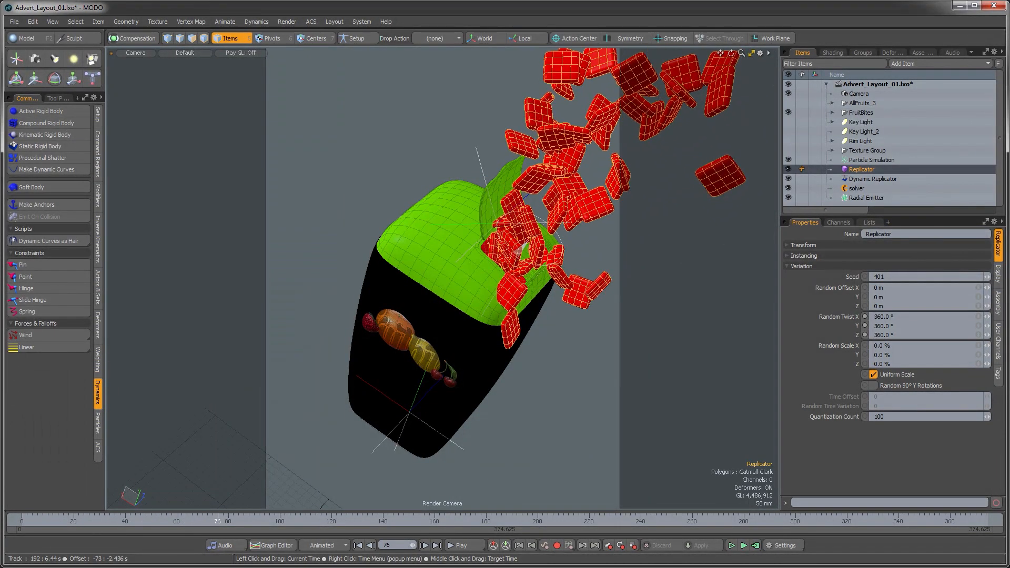
{"action": "left_click_drag", "start_coordinate": [228, 521], "coordinate": [243, 521]}
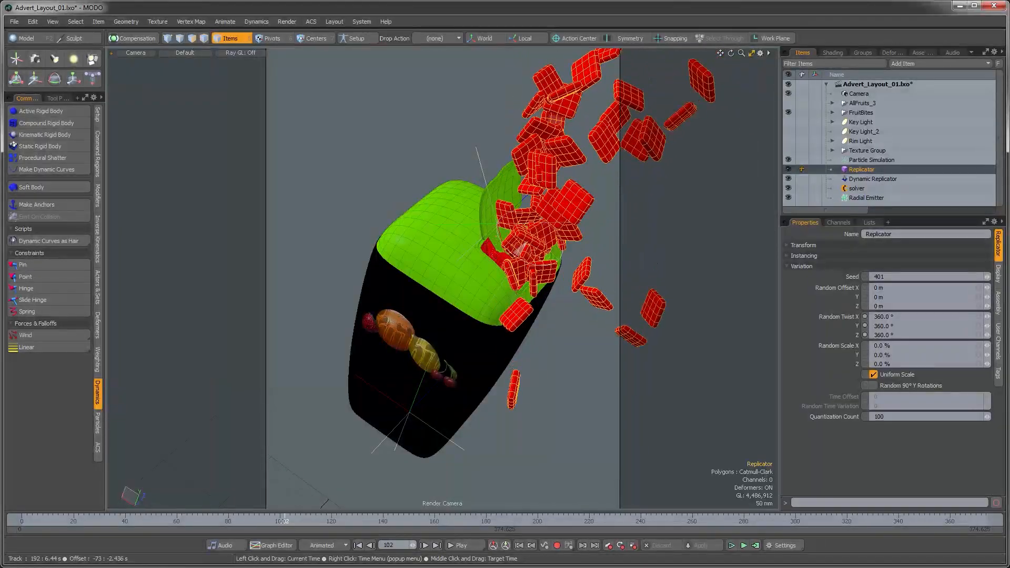
{"action": "mouse_move", "coordinate": [308, 521]}
{"action": "left_mouse_down"}
{"action": "mouse_move", "coordinate": [604, 521]}
{"action": "mouse_move", "coordinate": [272, 521]}
{"action": "left_mouse_up"}
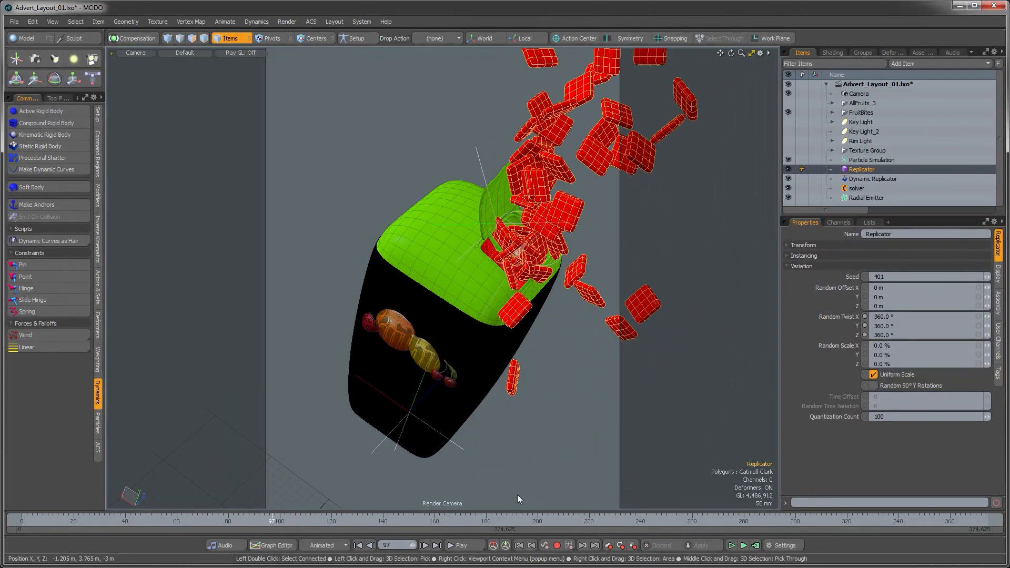
Step: Set the radial emitter's emission rate to 15 and recompute the dynamics simulation
{"action": "left_click", "coordinate": [851, 199]}
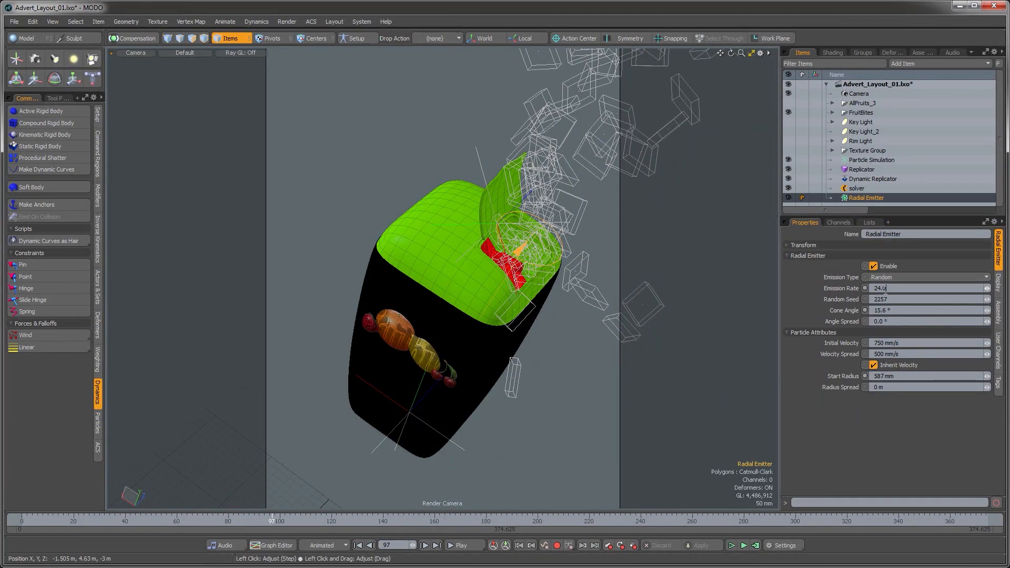
{"action": "left_click", "coordinate": [892, 288]}
{"action": "type", "text": "15"}
{"action": "left_click", "coordinate": [756, 546]}
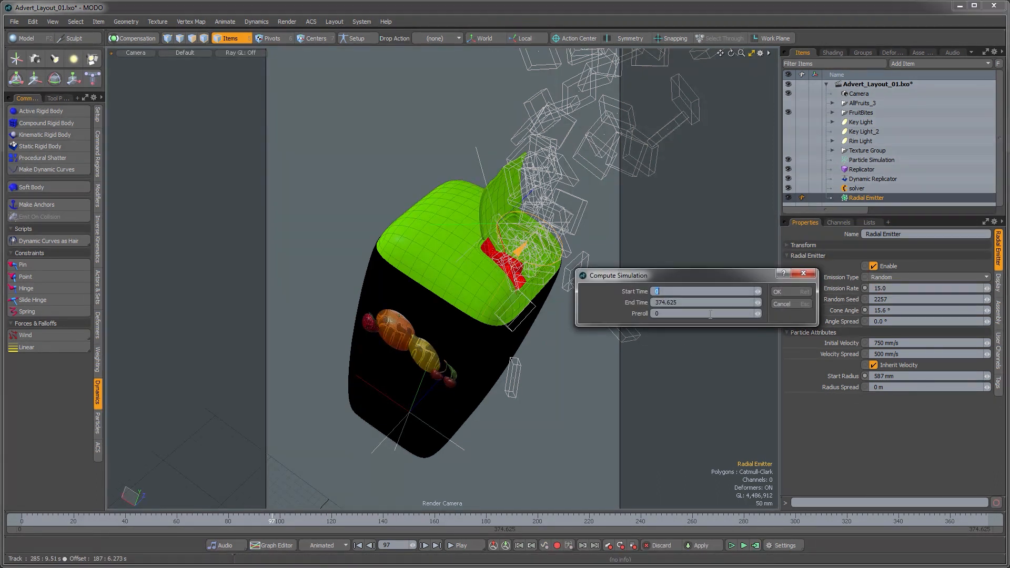
{"action": "left_click", "coordinate": [790, 290]}
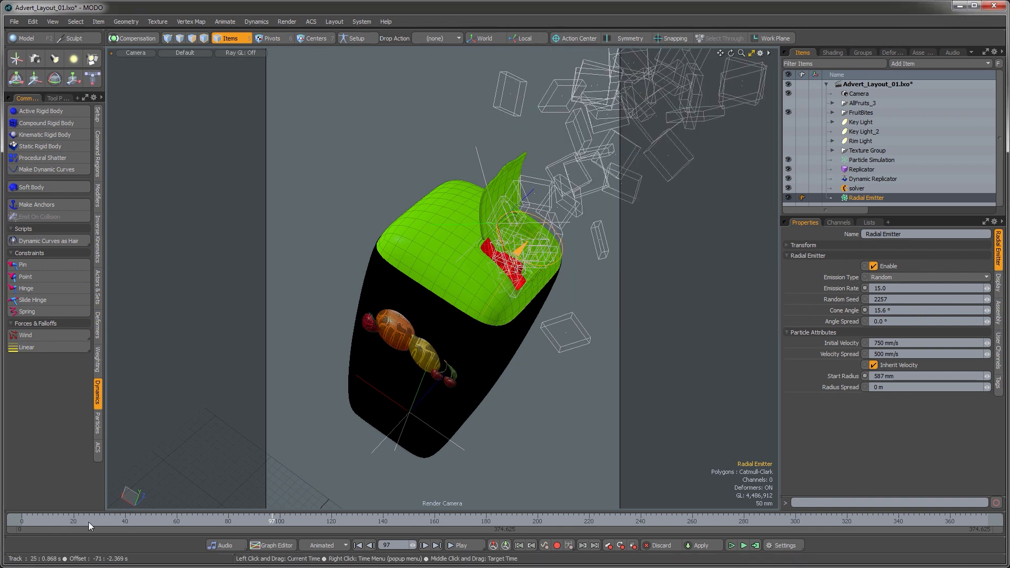
Step: Select the Replicator and scrub through the timeline to review the recomputed fruit bits
{"action": "left_click", "coordinate": [77, 521]}
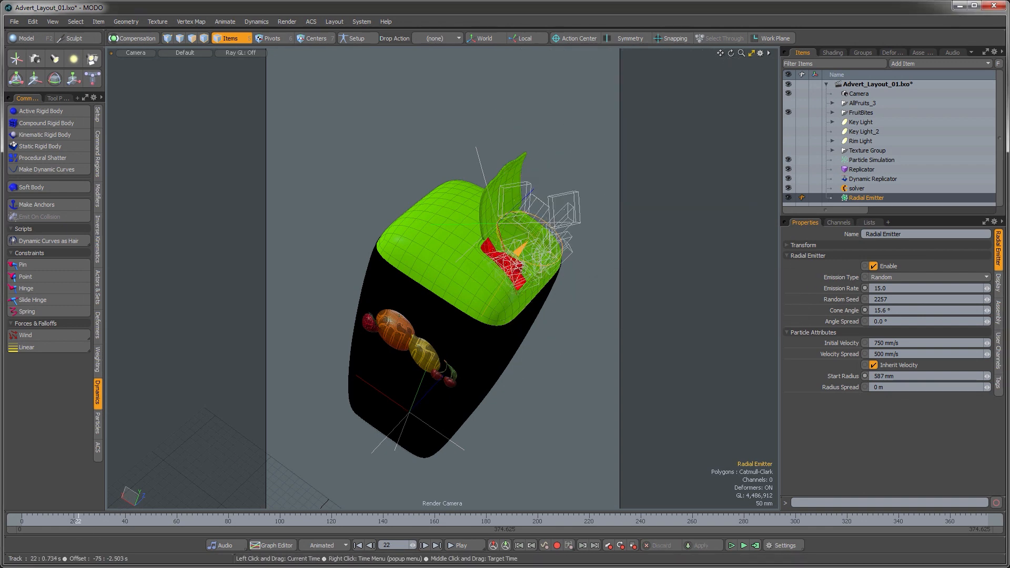
{"action": "left_click_drag", "start_coordinate": [78, 521], "coordinate": [312, 521]}
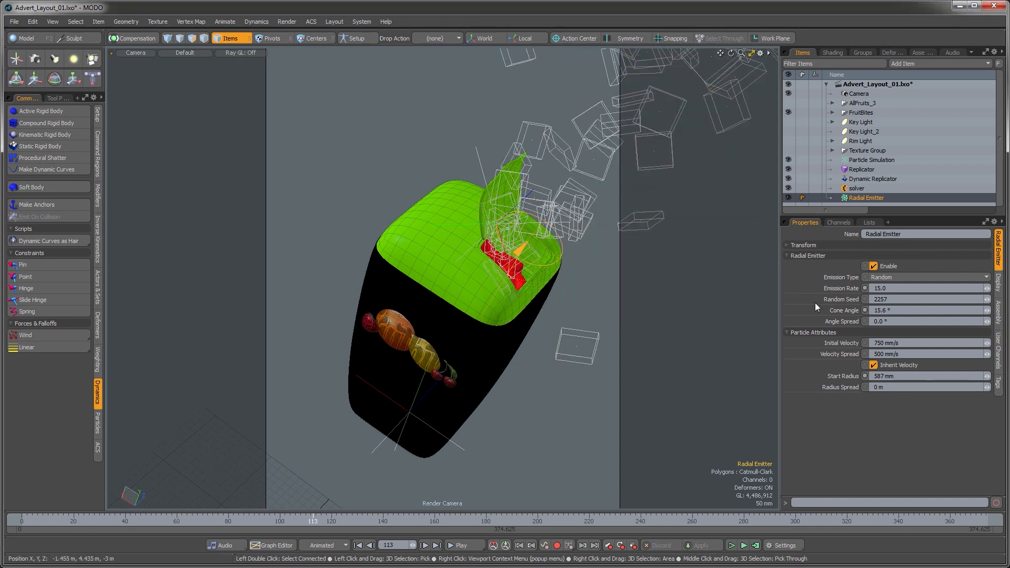
{"action": "left_click", "coordinate": [859, 169]}
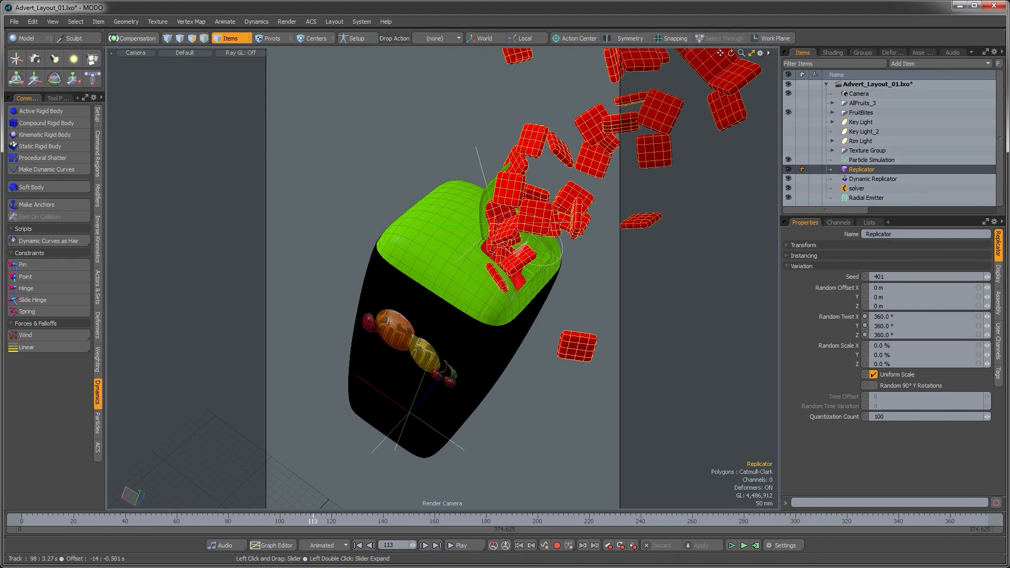
{"action": "mouse_move", "coordinate": [329, 524]}
{"action": "left_mouse_down"}
{"action": "mouse_move", "coordinate": [703, 524]}
{"action": "mouse_move", "coordinate": [610, 523]}
{"action": "left_mouse_up"}
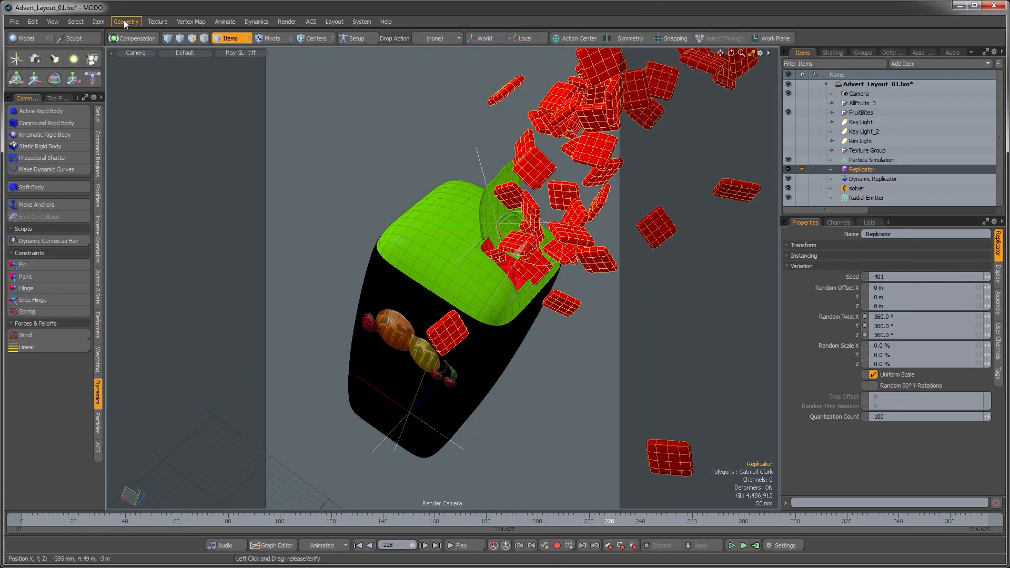
Step: Freeze the Replicator into individual fruit bit instances
{"action": "left_click", "coordinate": [99, 22]}
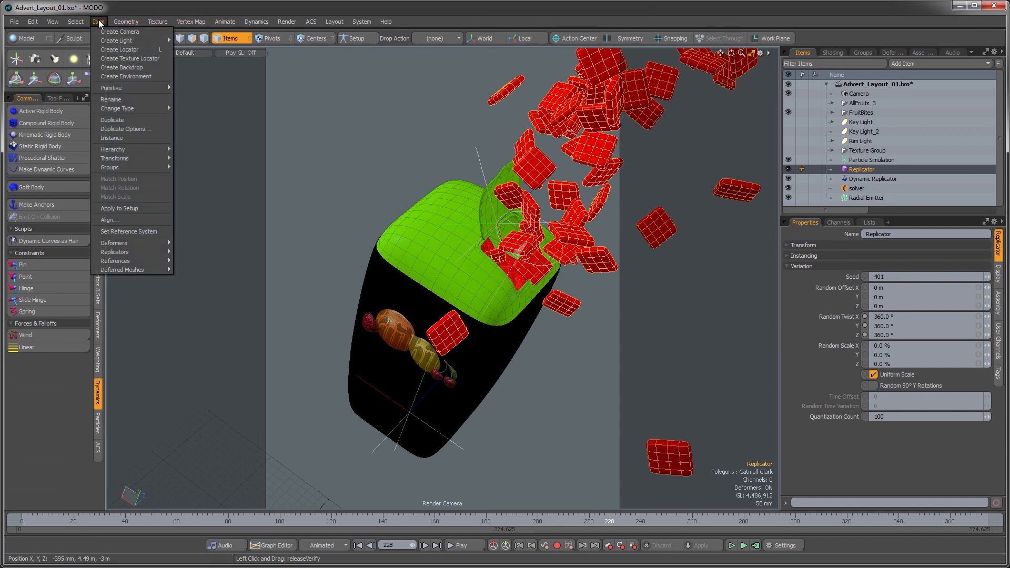
{"action": "mouse_move", "coordinate": [115, 252]}
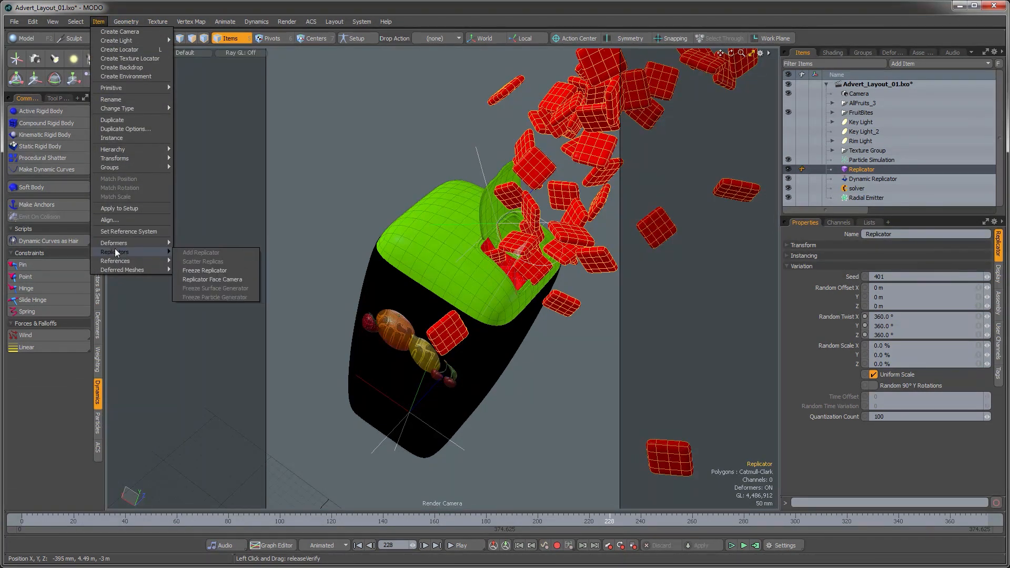
{"action": "left_click", "coordinate": [199, 272]}
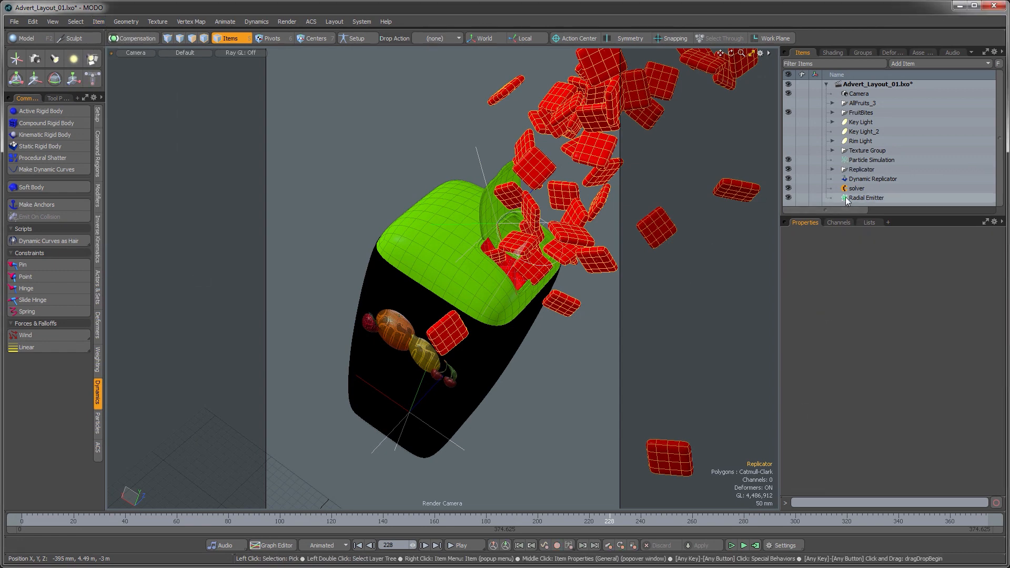
Step: Delete the Dynamic Replicator and the solver items
{"action": "left_click", "coordinate": [860, 169]}
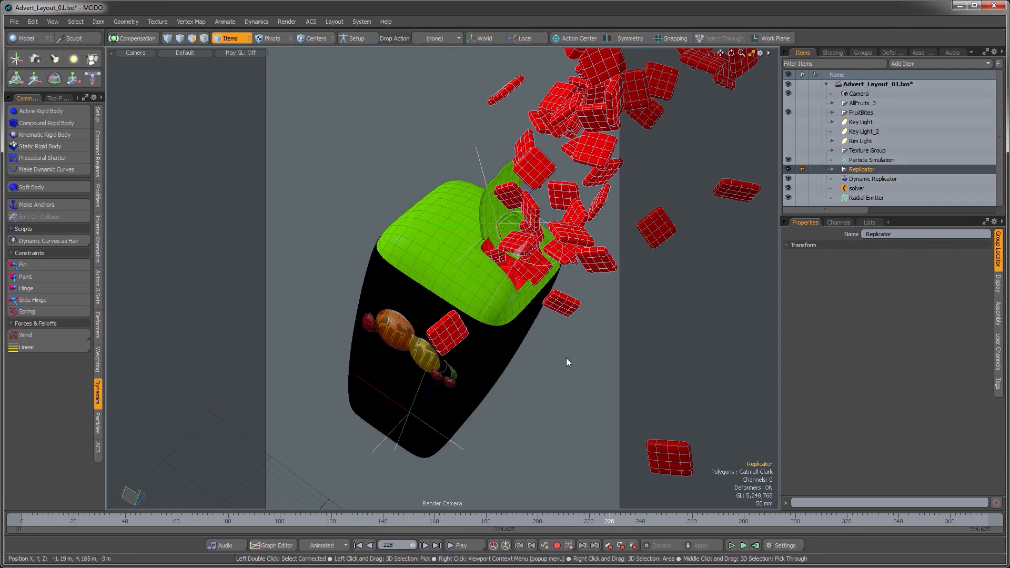
{"action": "left_click", "coordinate": [859, 187]}
{"action": "left_click", "coordinate": [859, 180], "text": "ctrl"}
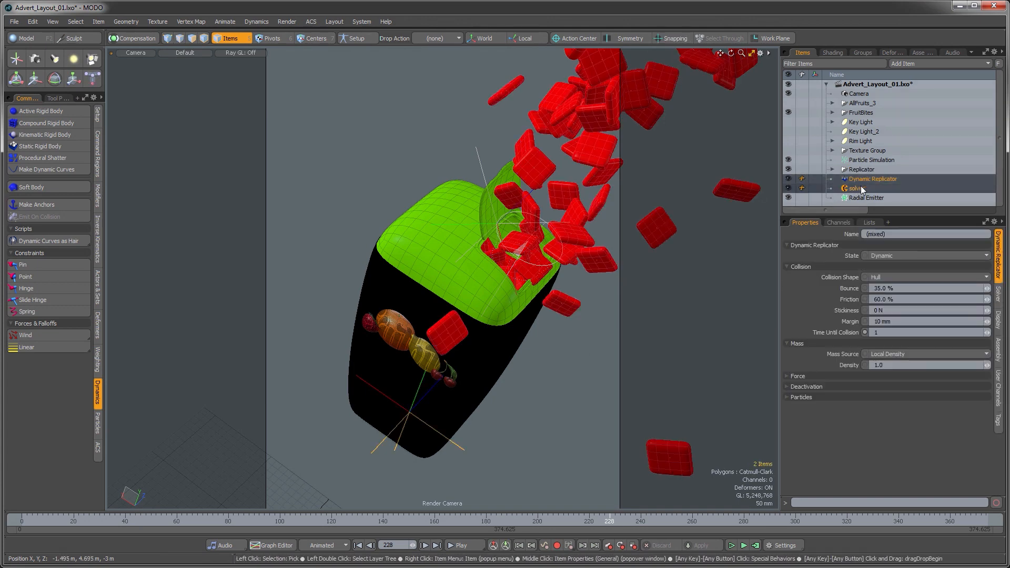
{"action": "key", "text": "Delete"}
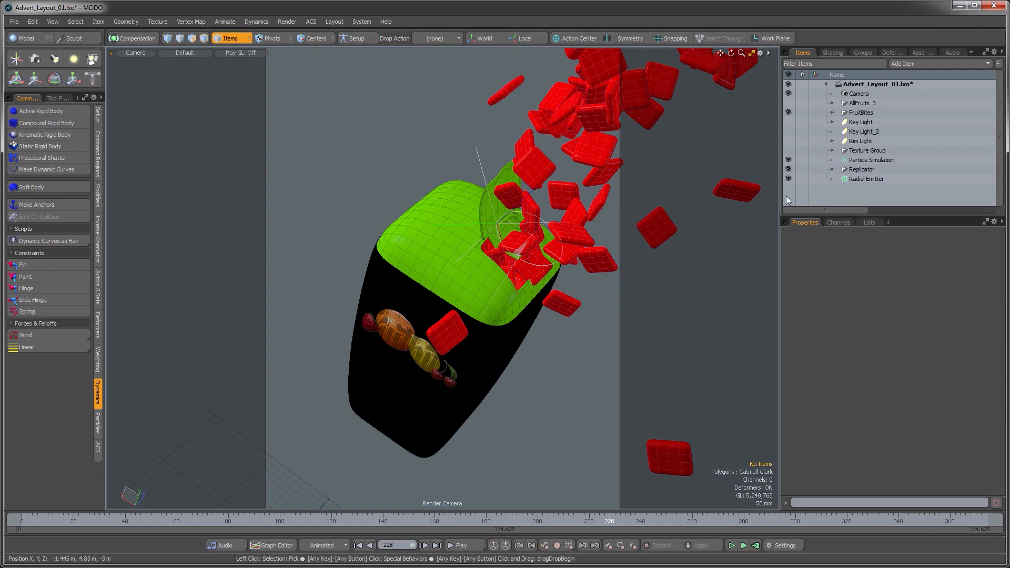
Step: Save the scene as Advert_Layout_02.lxo
{"action": "left_click", "coordinate": [13, 22]}
{"action": "left_click", "coordinate": [33, 130]}
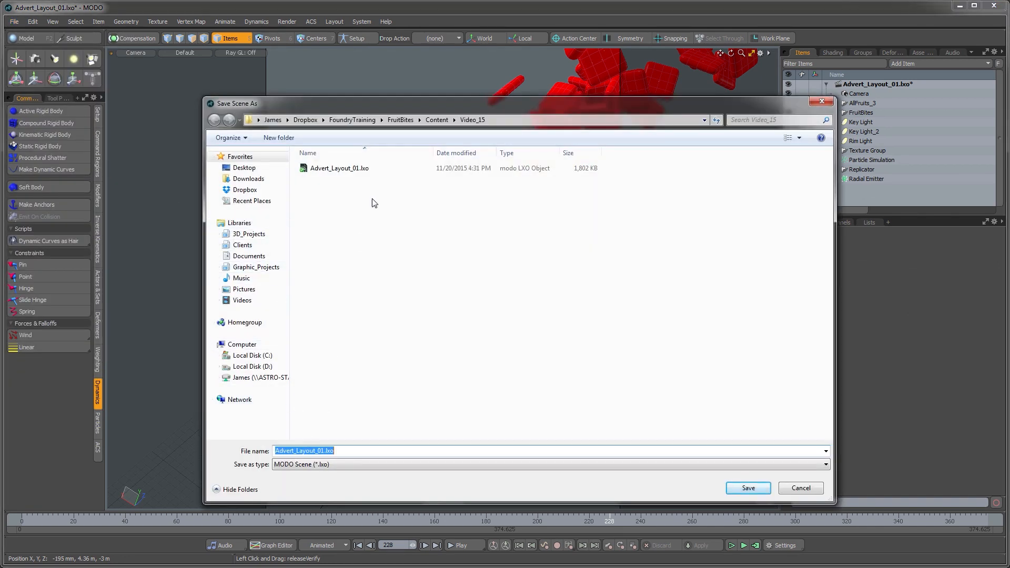
{"action": "left_click", "coordinate": [324, 449]}
{"action": "key", "text": "BackSpace"}
{"action": "type", "text": "2"}
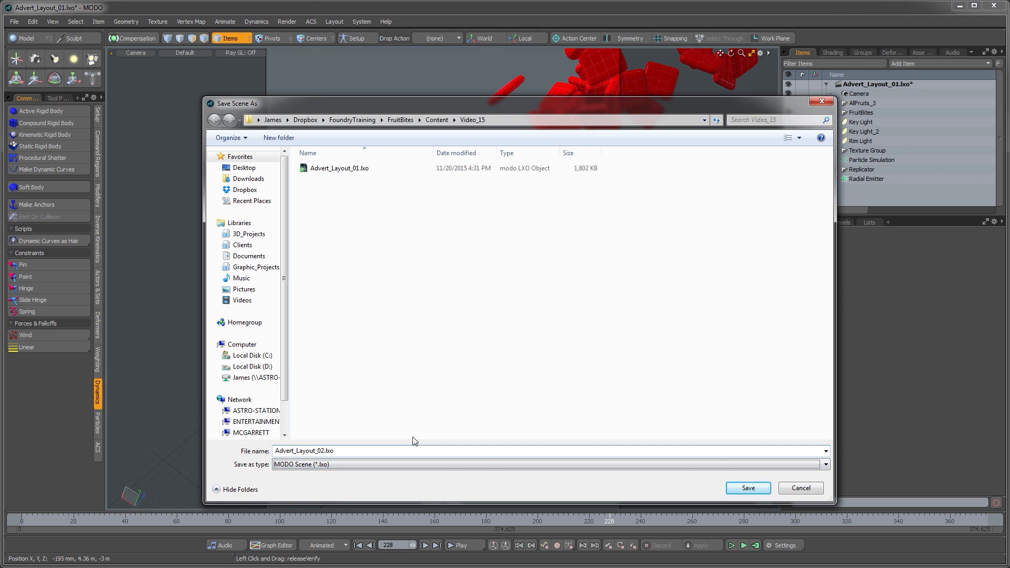
{"action": "key", "text": "Tab"}
{"action": "left_click", "coordinate": [751, 490]}
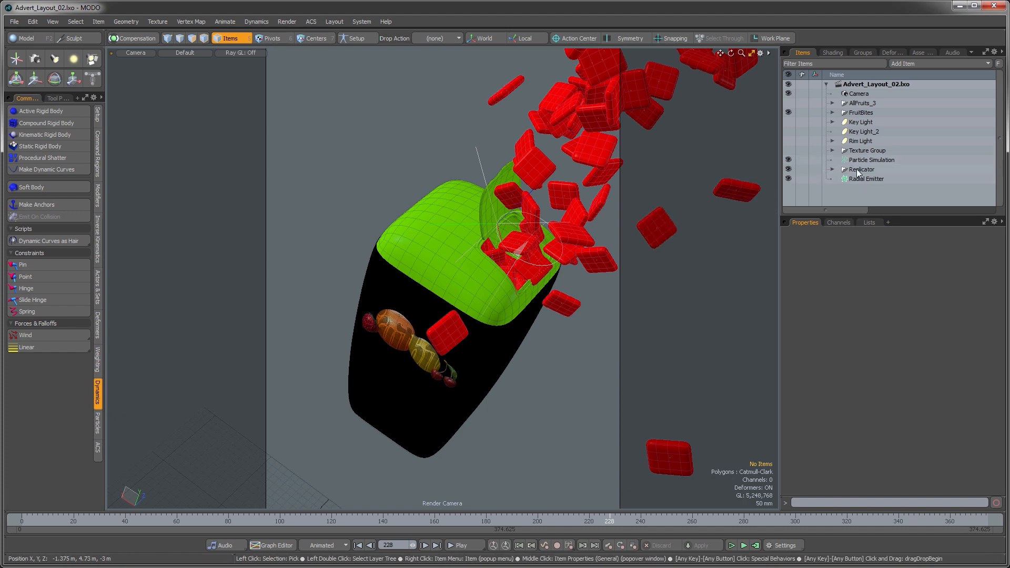
Step: Select about a dozen stray fruit bits around the package and delete them
{"action": "left_click", "coordinate": [564, 302]}
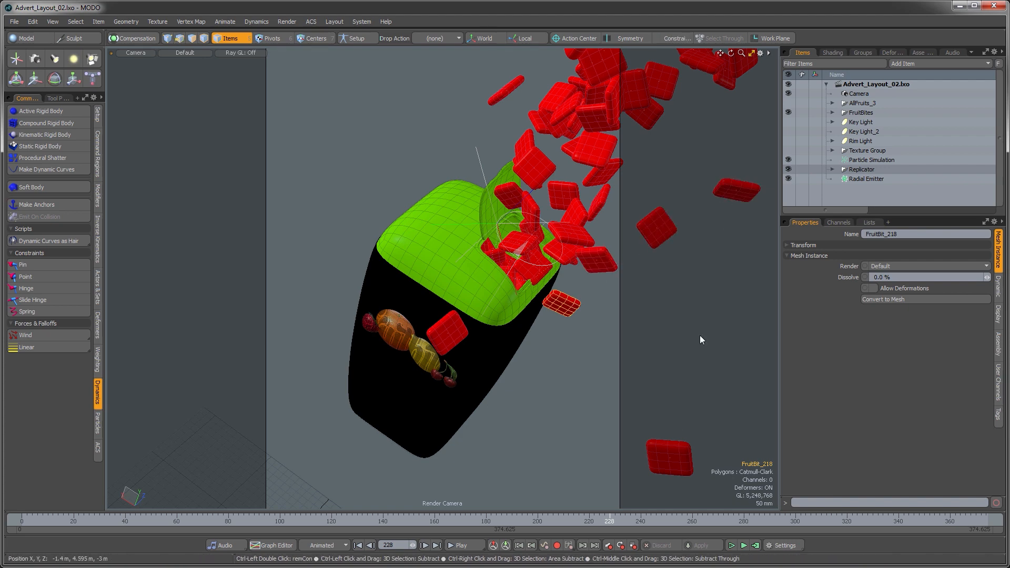
{"action": "key", "text": "shift"}
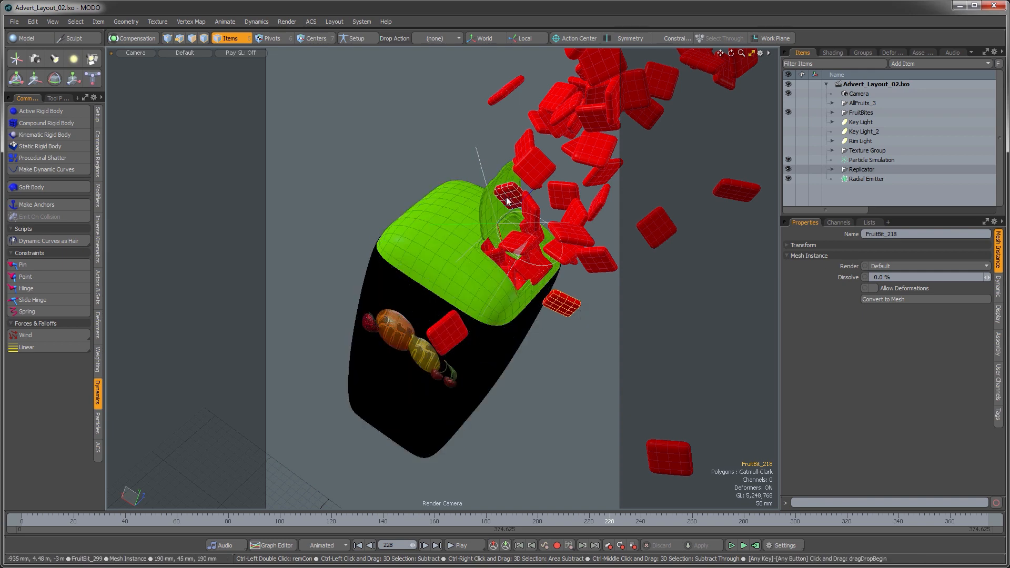
{"action": "left_click", "coordinate": [582, 408]}
{"action": "left_click", "coordinate": [566, 311]}
{"action": "left_click", "coordinate": [716, 213], "text": "shift"}
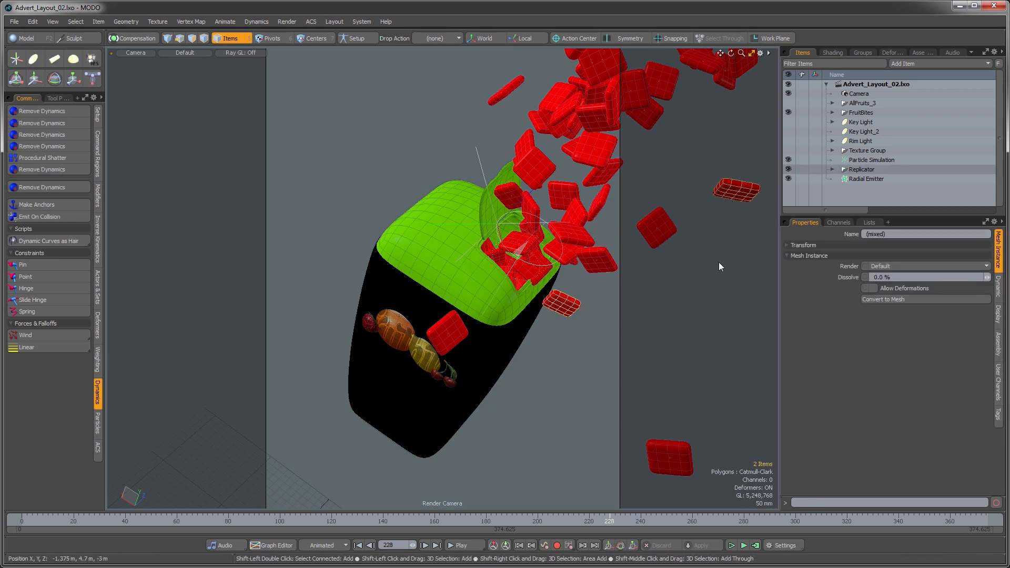
{"action": "left_click", "coordinate": [513, 331], "text": "shift"}
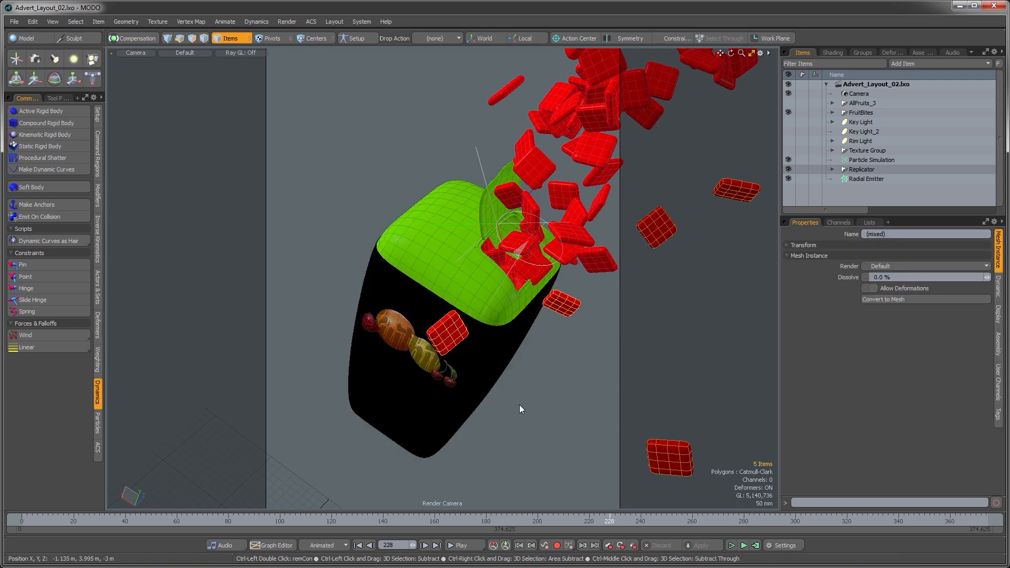
{"action": "left_click", "coordinate": [501, 84], "text": "shift"}
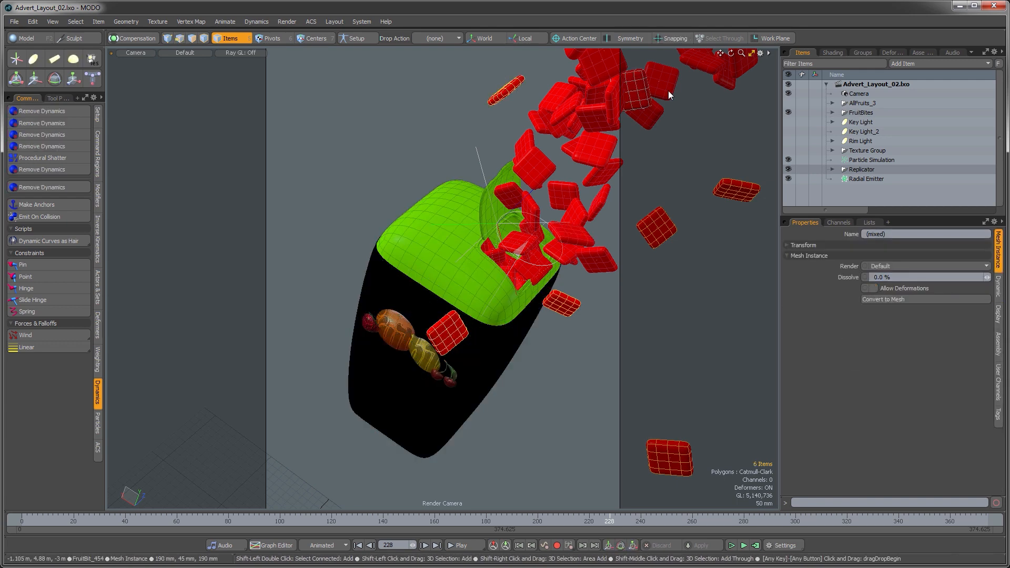
{"action": "left_click", "coordinate": [726, 81], "text": "shift"}
{"action": "left_click", "coordinate": [703, 66], "text": "shift"}
{"action": "left_click", "coordinate": [656, 84], "text": "shift"}
{"action": "left_click", "coordinate": [653, 121], "text": "shift"}
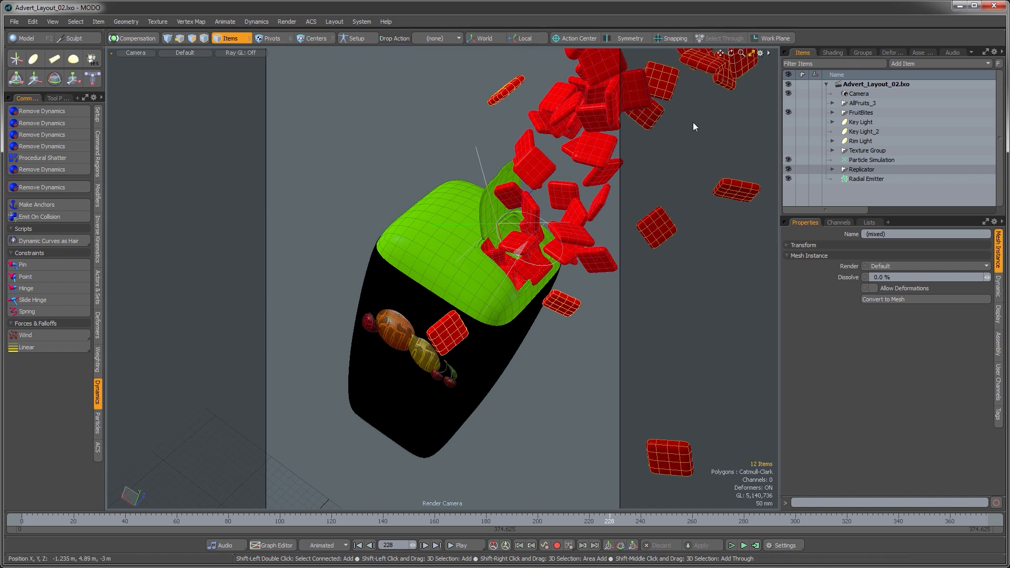
{"action": "left_click", "coordinate": [696, 137]}
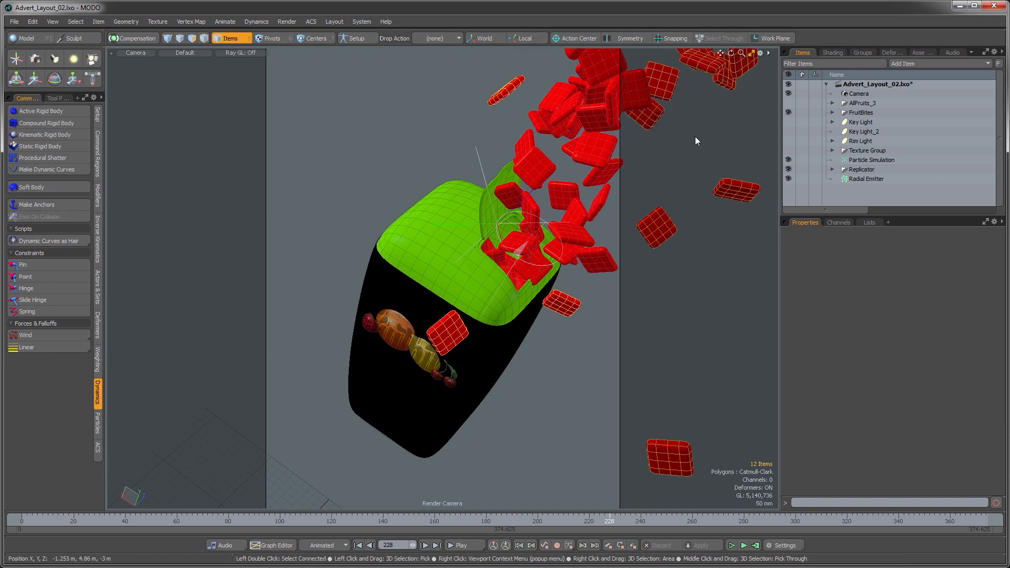
{"action": "key", "text": "Delete"}
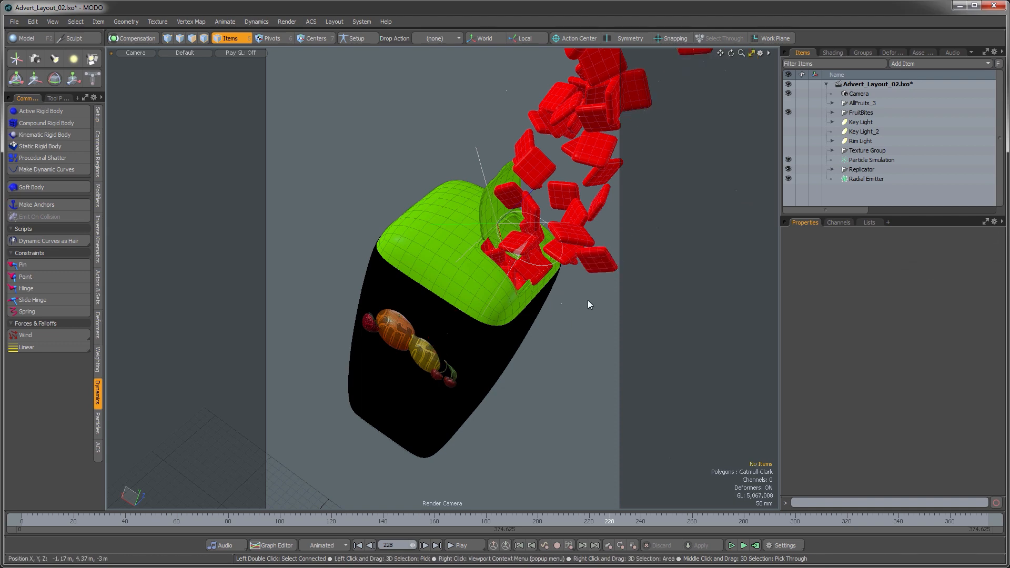
Step: Switch to the perspective view and reposition a fruit bit near the cap opening using local action axes
{"action": "key", "text": "ctrl+space"}
{"action": "left_click", "coordinate": [615, 285]}
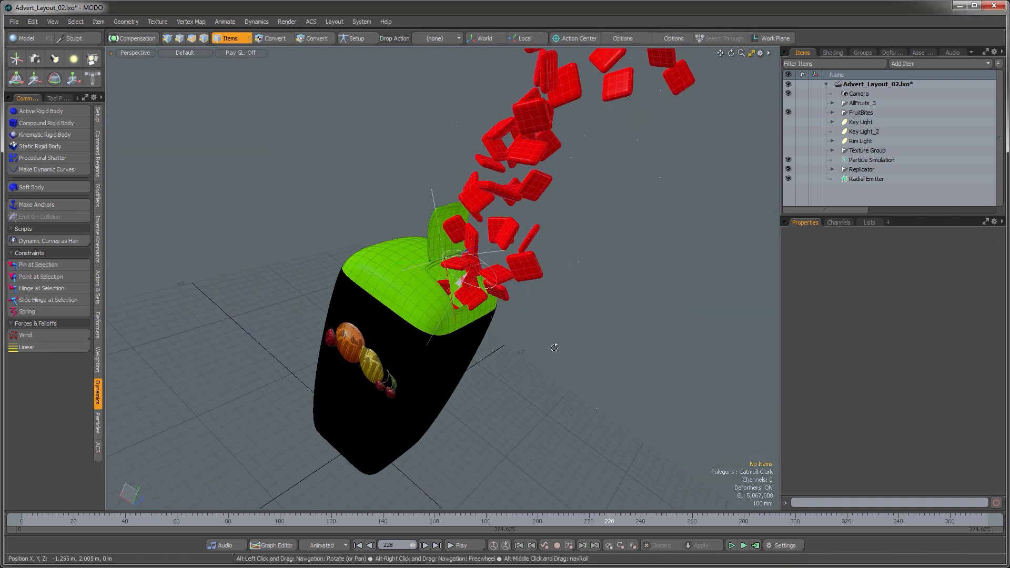
{"action": "left_click_drag", "start_coordinate": [555, 348], "coordinate": [497, 300], "text": "alt"}
{"action": "left_click_drag", "start_coordinate": [497, 300], "coordinate": [432, 322], "text": "alt+shift"}
{"action": "left_click", "coordinate": [489, 328]}
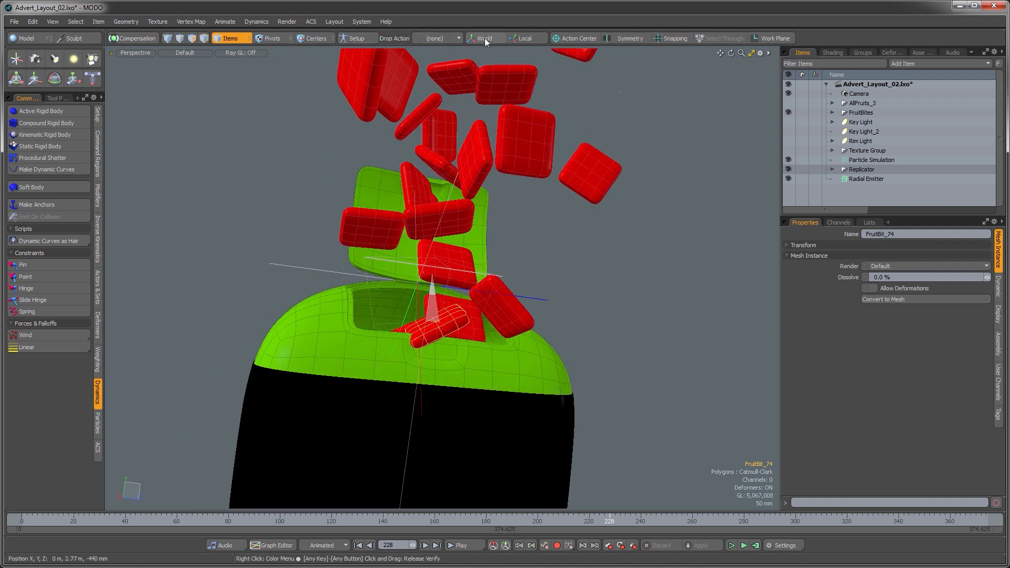
{"action": "left_click", "coordinate": [514, 39]}
{"action": "key", "text": "w"}
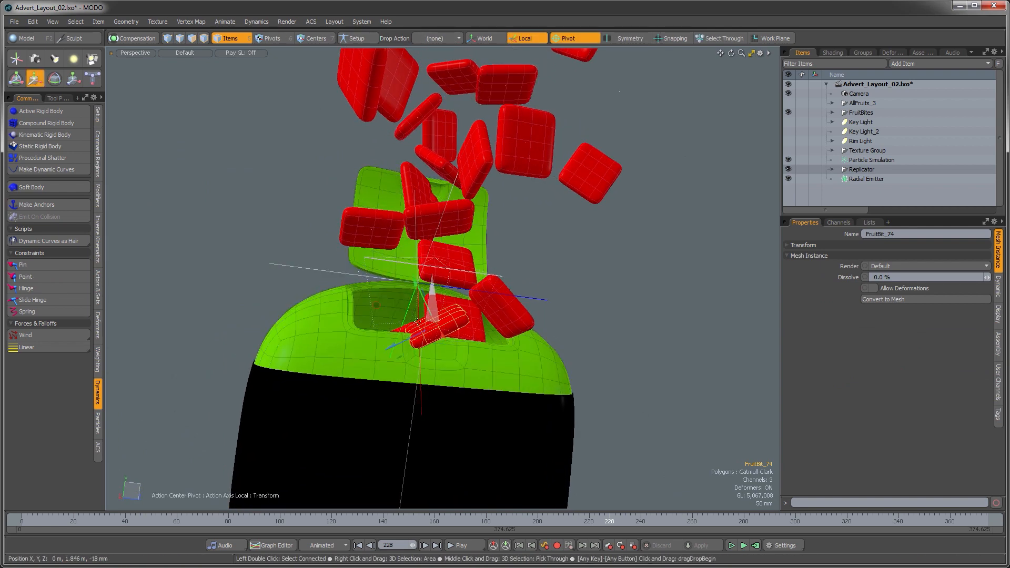
{"action": "left_click_drag", "start_coordinate": [376, 308], "coordinate": [378, 229]}
{"action": "left_click_drag", "start_coordinate": [434, 339], "coordinate": [516, 306], "text": "alt"}
{"action": "left_click_drag", "start_coordinate": [523, 352], "coordinate": [346, 328], "text": "alt"}
Step: Move another fruit bit into place near the cap opening
{"action": "left_click", "coordinate": [368, 337]}
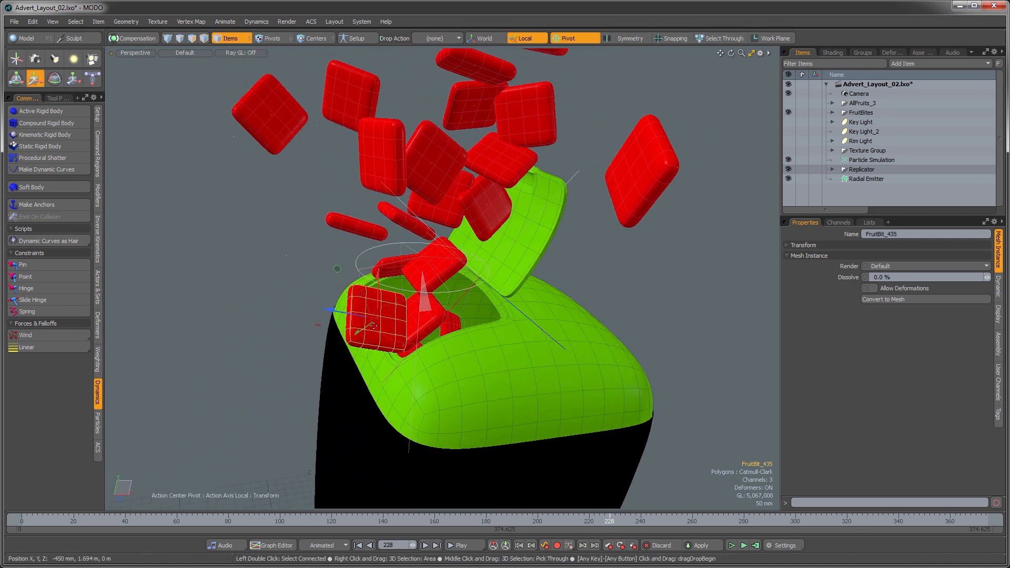
{"action": "left_click_drag", "start_coordinate": [374, 326], "coordinate": [338, 305], "text": "alt"}
{"action": "left_click_drag", "start_coordinate": [346, 260], "coordinate": [314, 159]}
{"action": "left_click_drag", "start_coordinate": [532, 258], "coordinate": [485, 257], "text": "alt"}
{"action": "left_click_drag", "start_coordinate": [397, 166], "coordinate": [484, 165]}
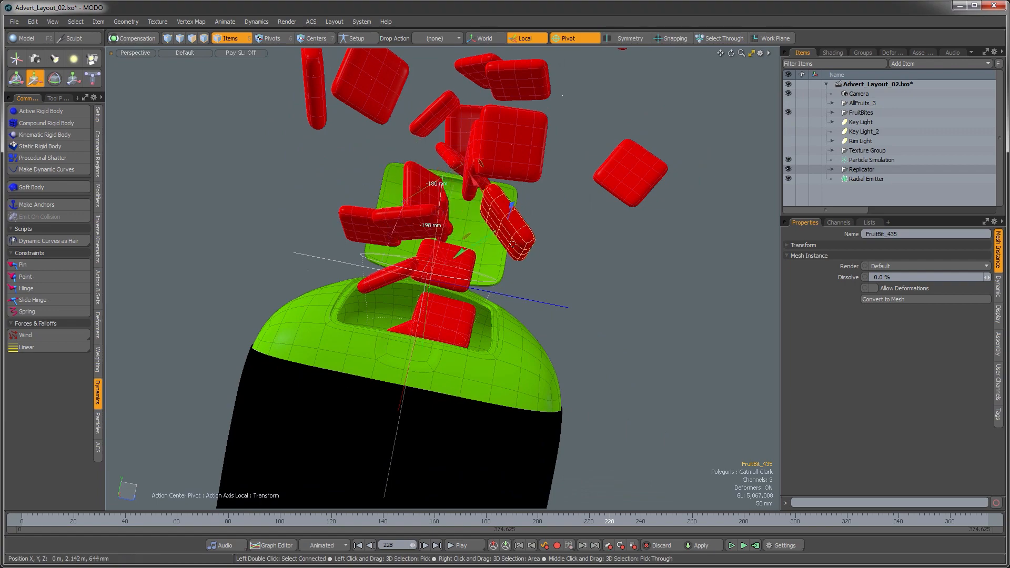
{"action": "left_click_drag", "start_coordinate": [513, 243], "coordinate": [488, 340], "text": "alt"}
{"action": "key", "text": "space"}
{"action": "left_click", "coordinate": [470, 235]}
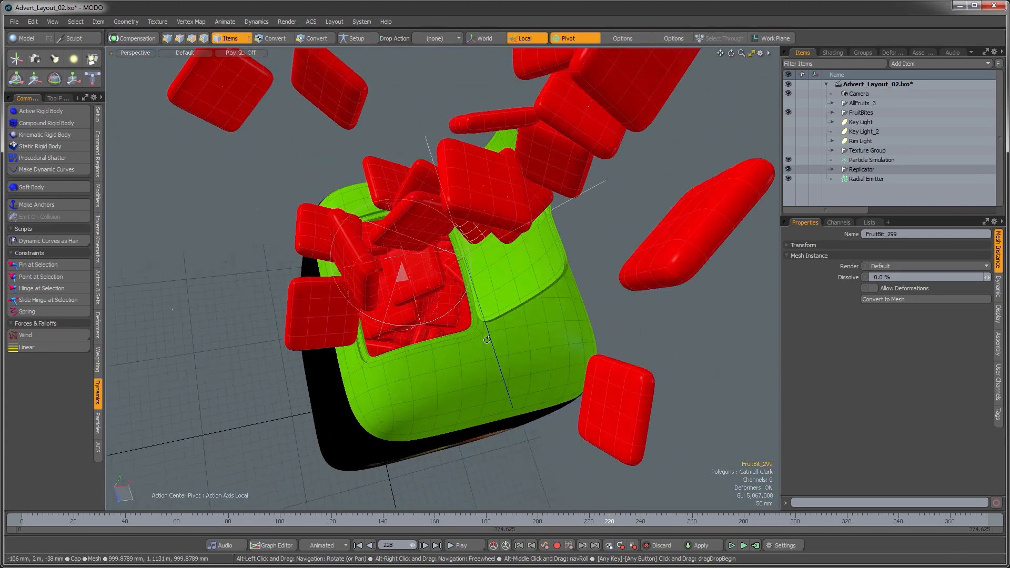
Step: Nudge the selected fruit bit deeper into the cap opening and switch the viewport to the camera view
{"action": "key", "text": "w"}
{"action": "left_click_drag", "start_coordinate": [472, 236], "coordinate": [405, 320]}
{"action": "key", "text": "ctrl+space"}
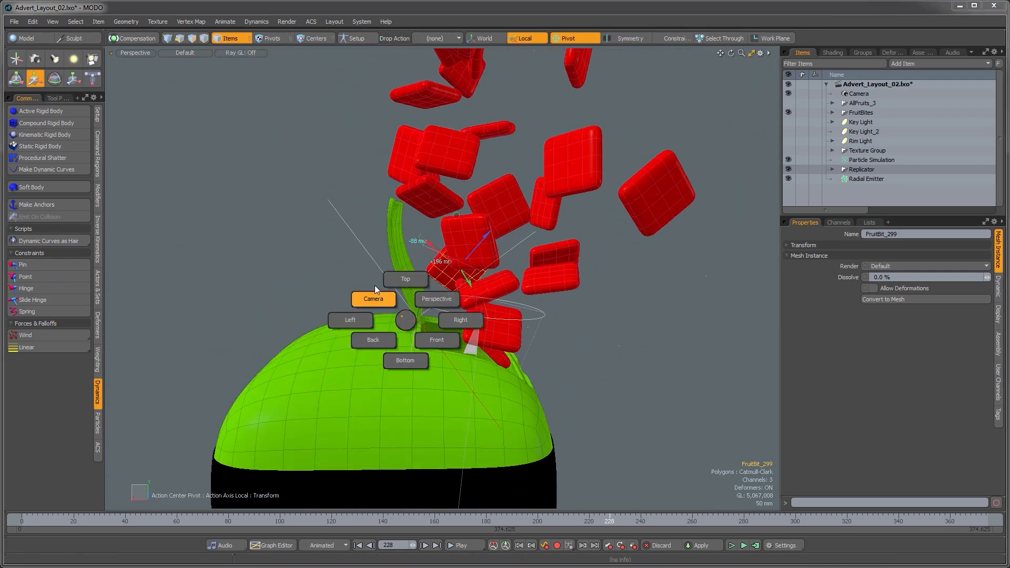
{"action": "left_click", "coordinate": [375, 289]}
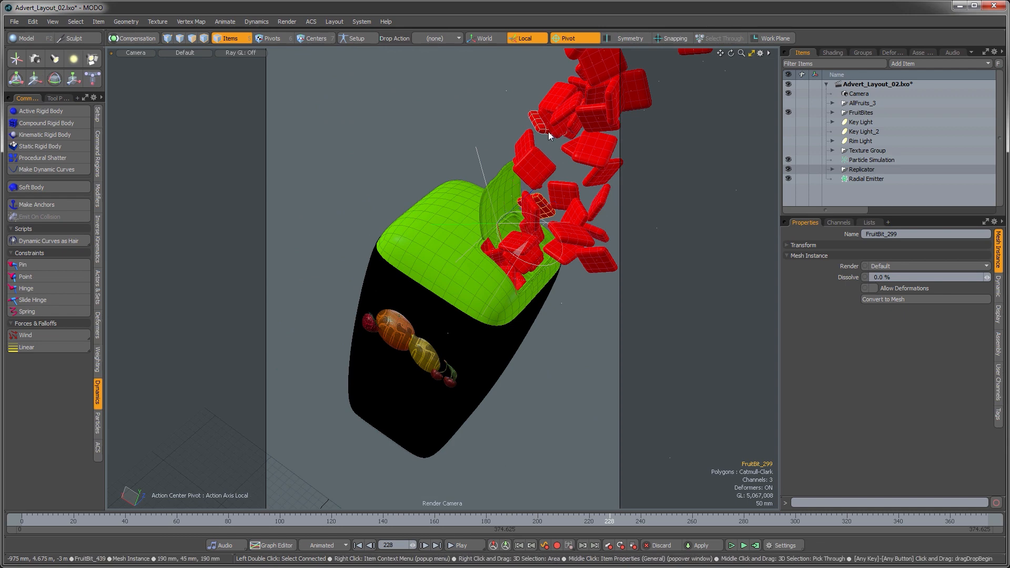
Step: In the camera view, select a fruit bit above the cap and move it down into the fruit stream
{"action": "key", "text": "y"}
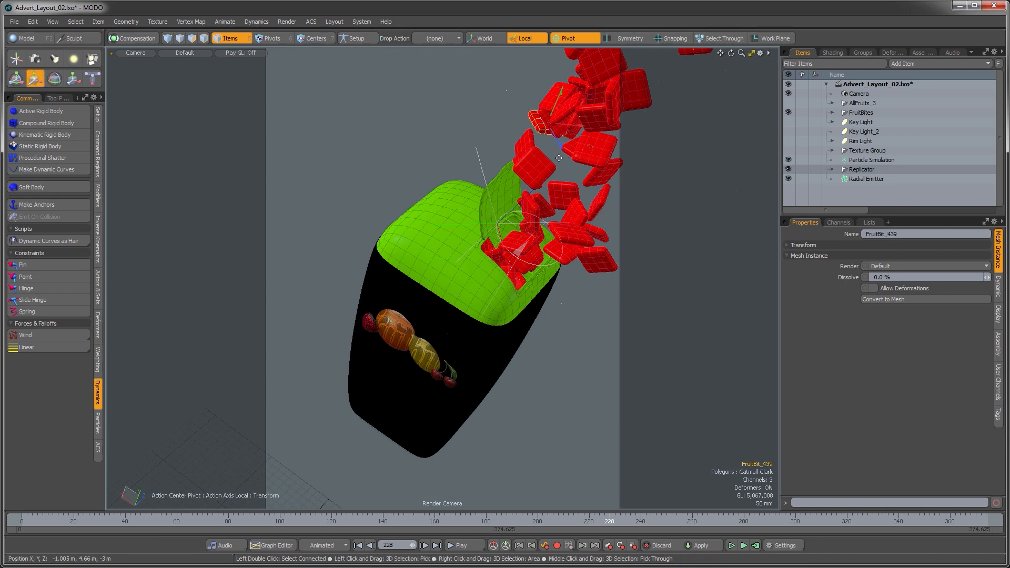
{"action": "key", "text": "space"}
{"action": "left_click", "coordinate": [589, 157]}
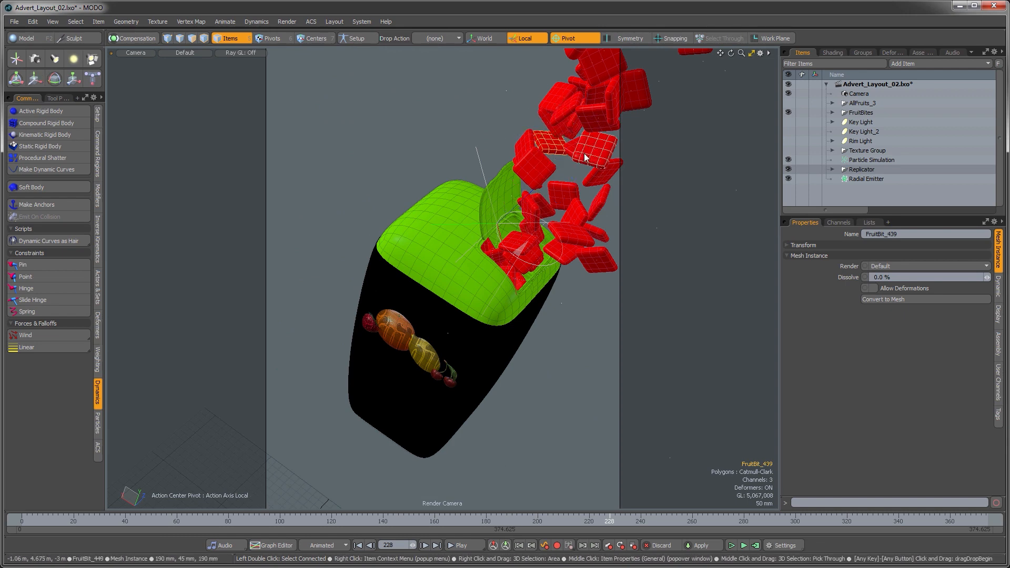
{"action": "left_click", "coordinate": [567, 178]}
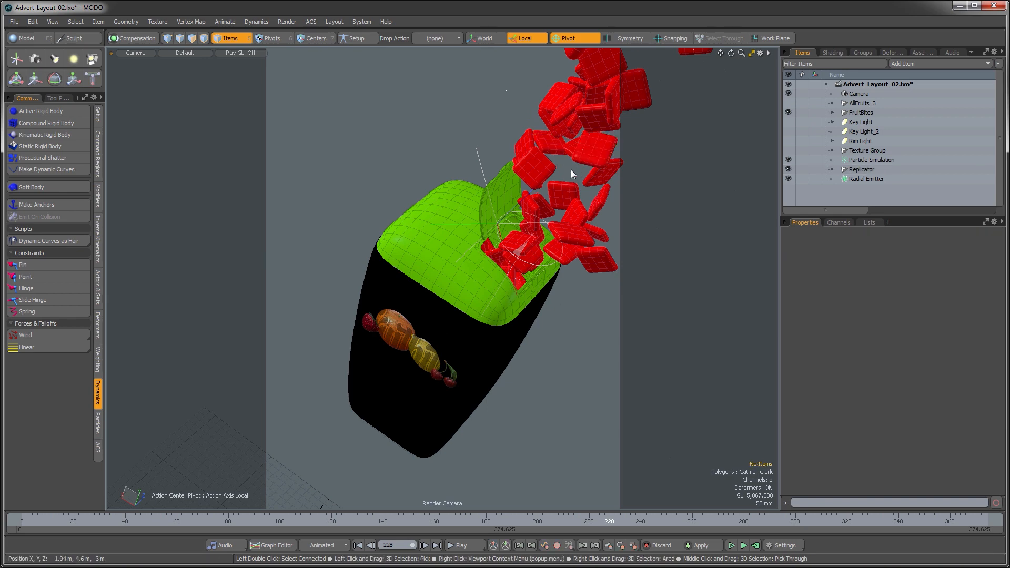
{"action": "left_click", "coordinate": [570, 171]}
{"action": "key", "text": "y"}
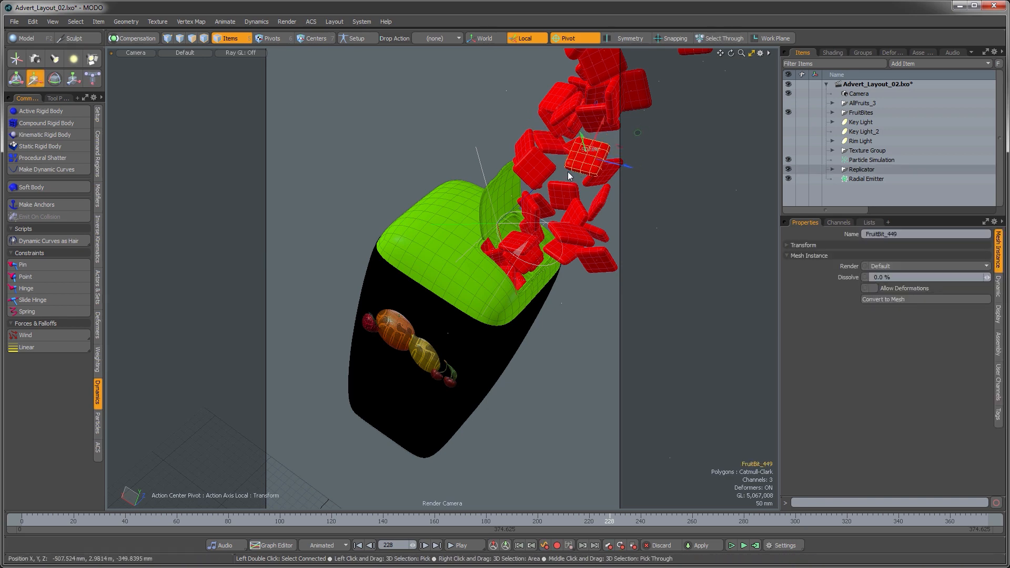
{"action": "left_click_drag", "start_coordinate": [568, 172], "coordinate": [554, 190]}
Step: Select another fruit bit near the top of the stream and move it up and to the left
{"action": "key", "text": "space"}
{"action": "left_click", "coordinate": [597, 126]}
{"action": "key", "text": "y"}
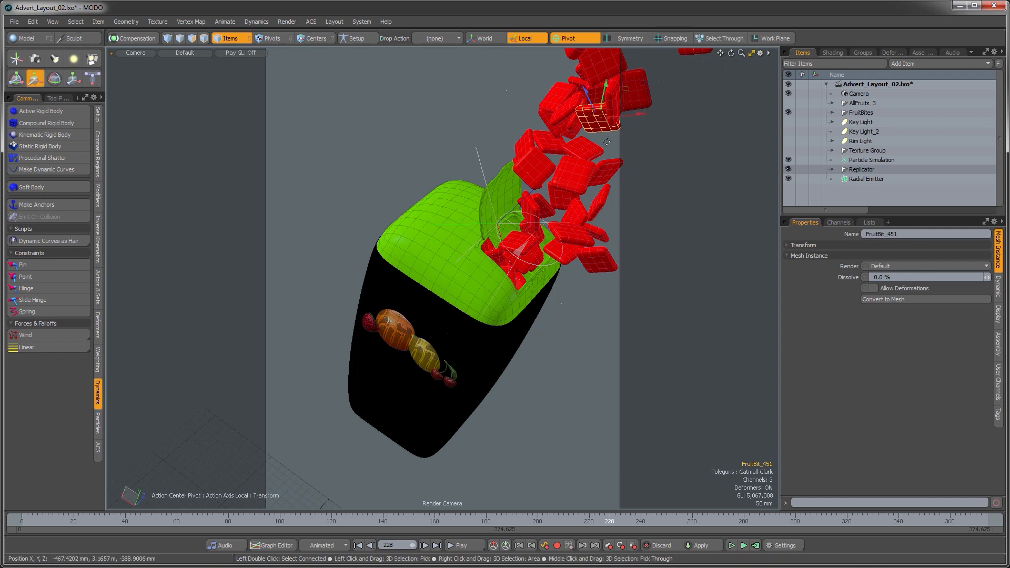
{"action": "key", "text": "space"}
{"action": "left_click", "coordinate": [562, 105]}
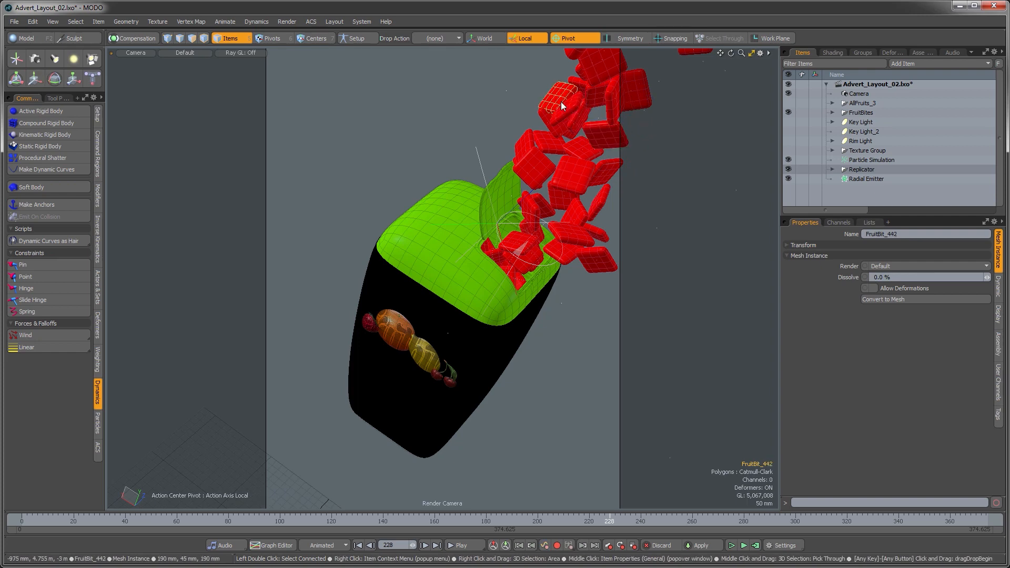
{"action": "key", "text": "w"}
{"action": "left_click_drag", "start_coordinate": [588, 124], "coordinate": [561, 96]}
Step: Select fruit bits at the top edge of the frame and make small position adjustments to them
{"action": "key", "text": "space"}
{"action": "left_click", "coordinate": [560, 93]}
{"action": "key", "text": "w"}
{"action": "key", "text": "space"}
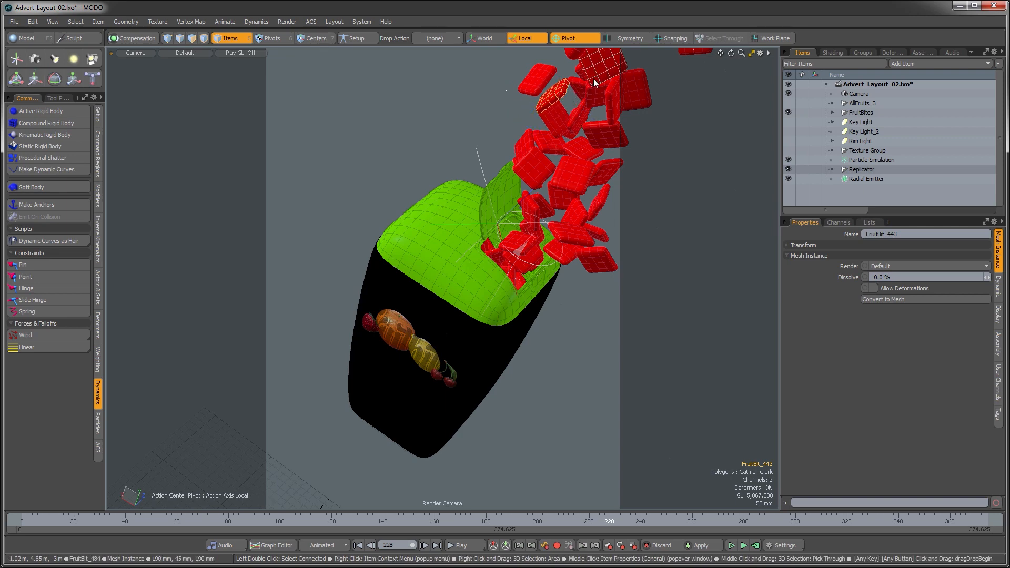
{"action": "left_click", "coordinate": [566, 71]}
{"action": "left_click", "coordinate": [590, 68]}
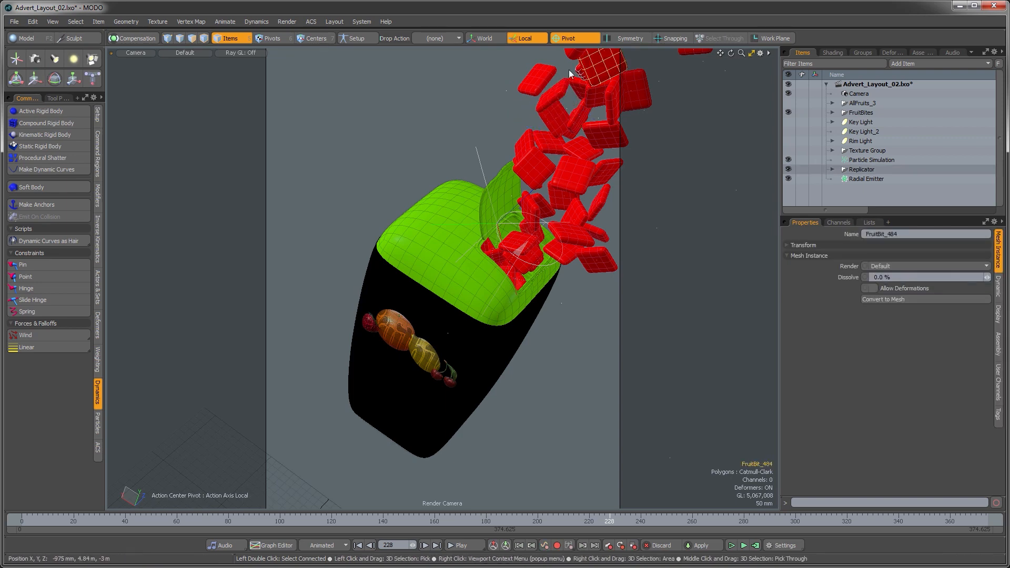
{"action": "left_click", "coordinate": [565, 71]}
{"action": "left_click", "coordinate": [593, 68]}
{"action": "key", "text": "w"}
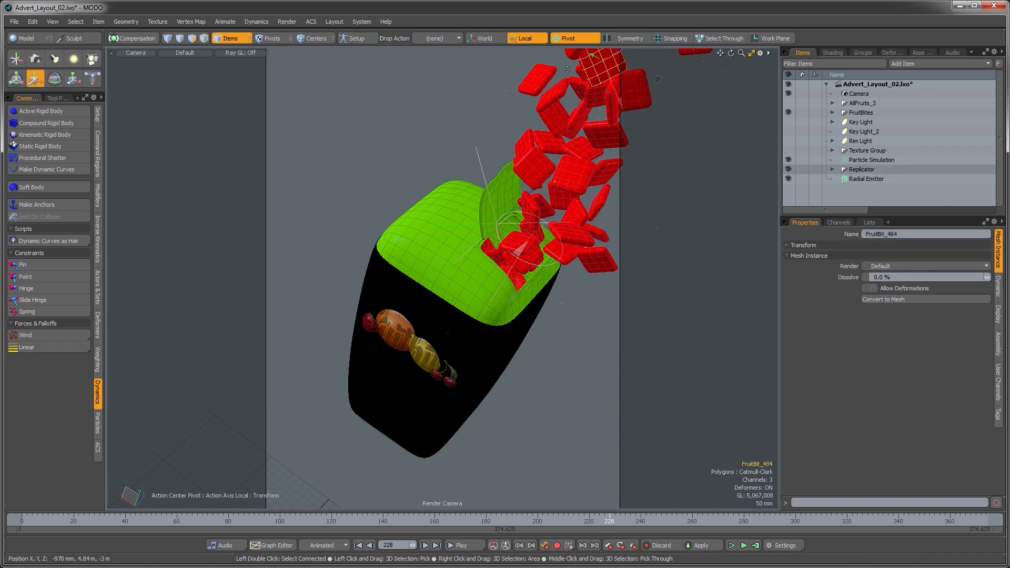
{"action": "left_click_drag", "start_coordinate": [570, 70], "coordinate": [567, 68]}
{"action": "key", "text": "space"}
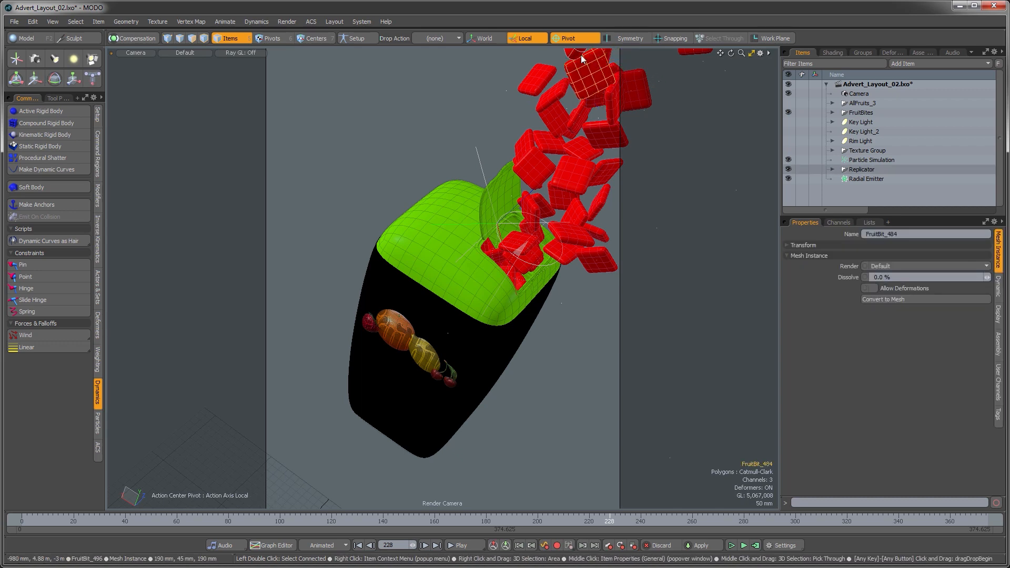
{"action": "left_click", "coordinate": [575, 53]}
{"action": "key", "text": "w"}
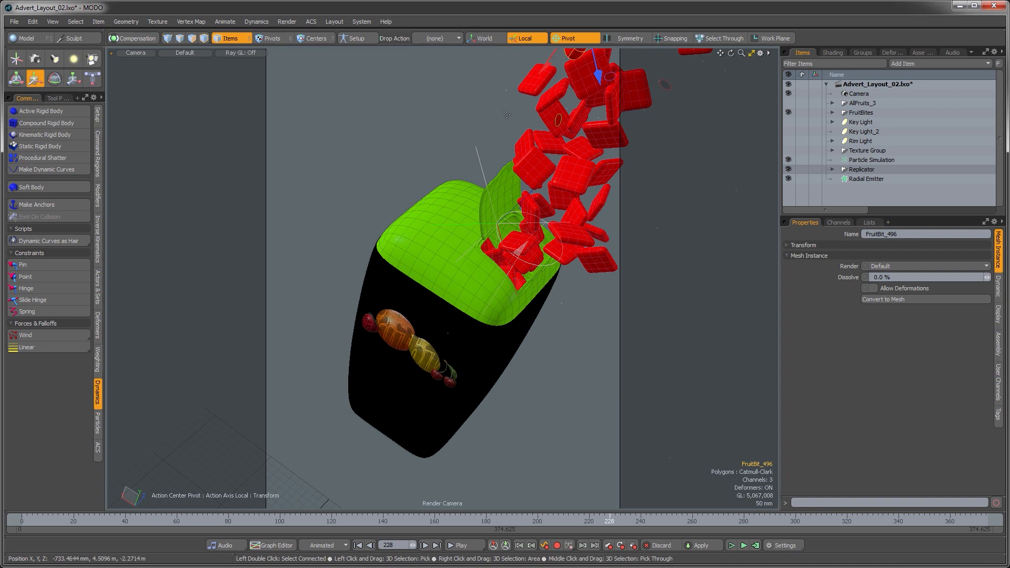
{"action": "key", "text": "space"}
{"action": "left_click", "coordinate": [527, 61]}
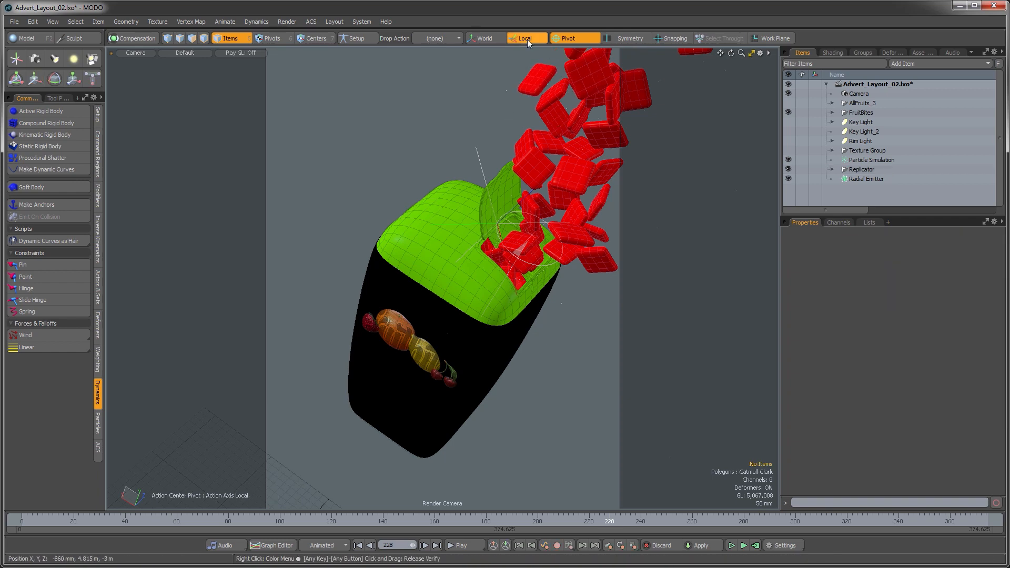
Step: Turn off local axes and set the action center to Screen
{"action": "left_click", "coordinate": [527, 40]}
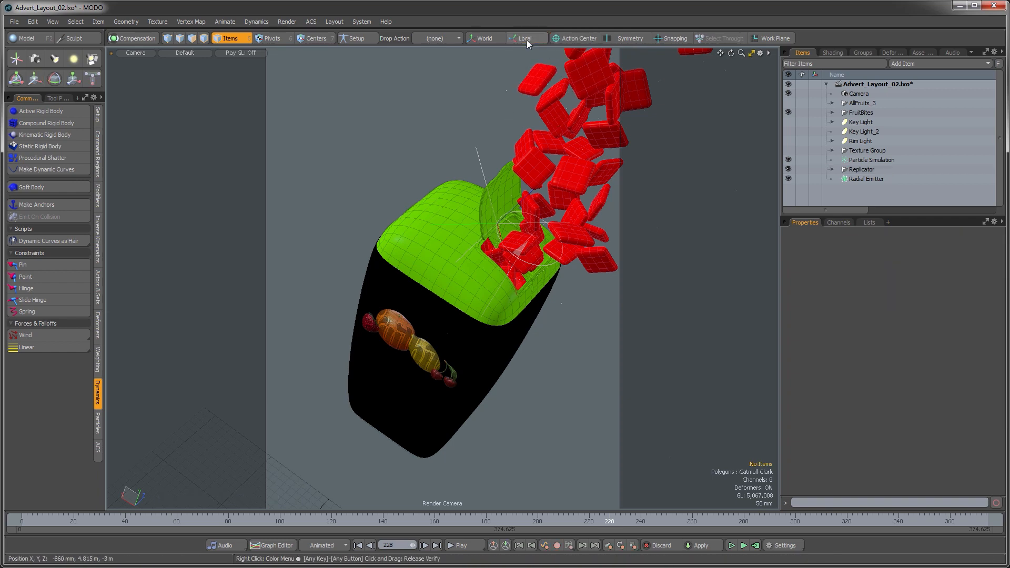
{"action": "left_click", "coordinate": [564, 43]}
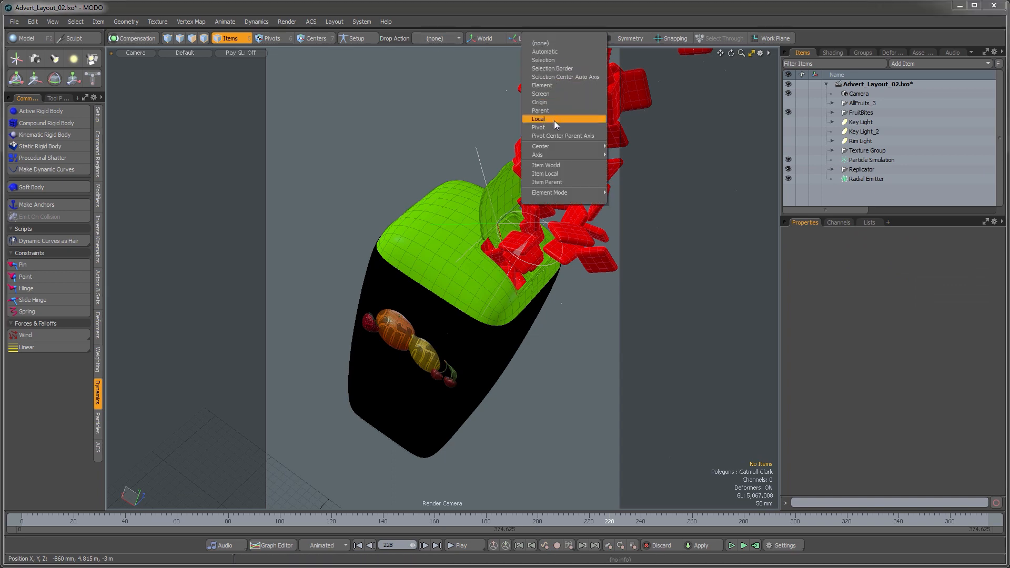
{"action": "left_click", "coordinate": [553, 95]}
Step: Move fruit bits near the top of the stream using screen-aligned axes to fill gaps
{"action": "left_click", "coordinate": [588, 74]}
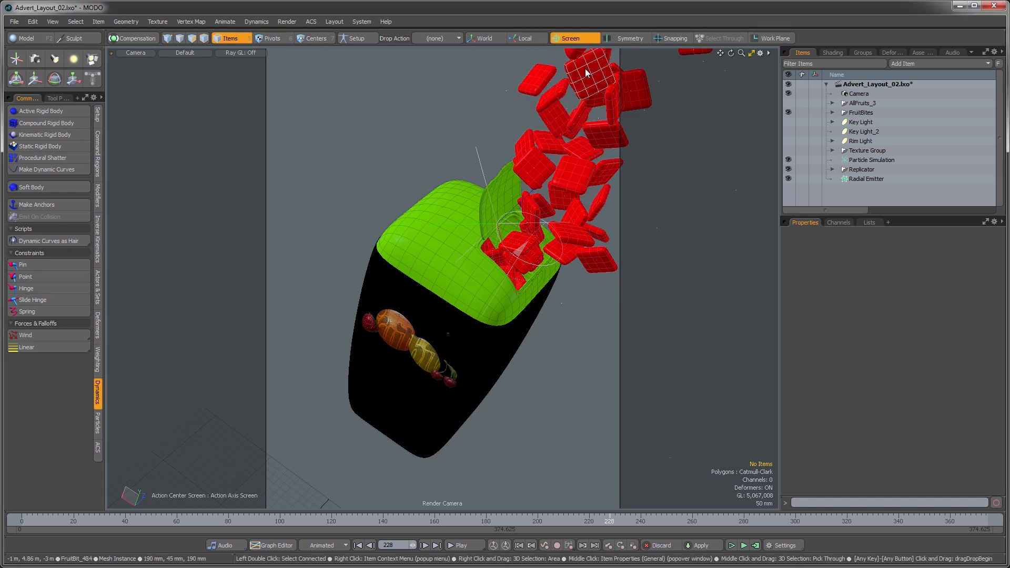
{"action": "key", "text": "w"}
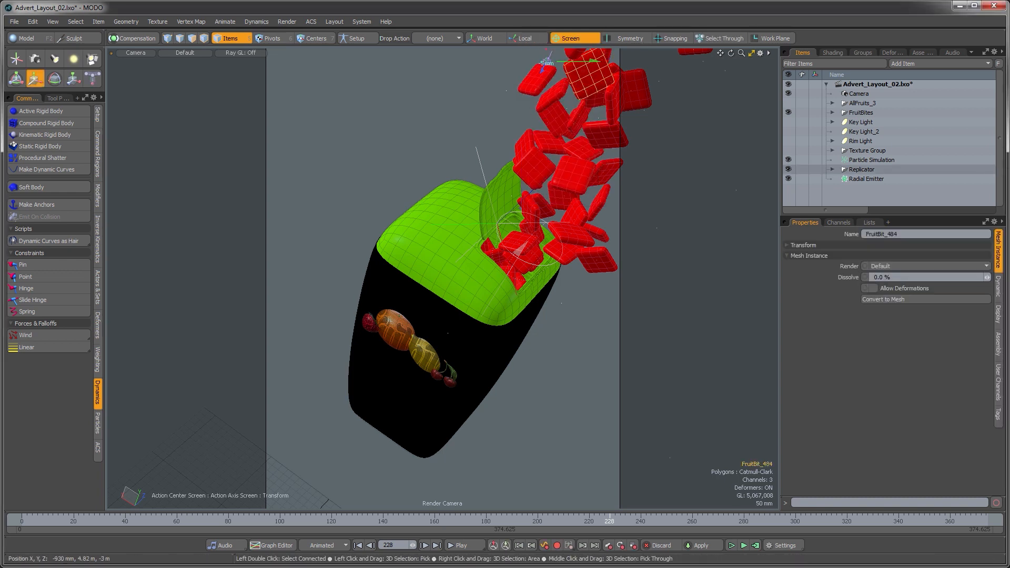
{"action": "left_click", "coordinate": [604, 125]}
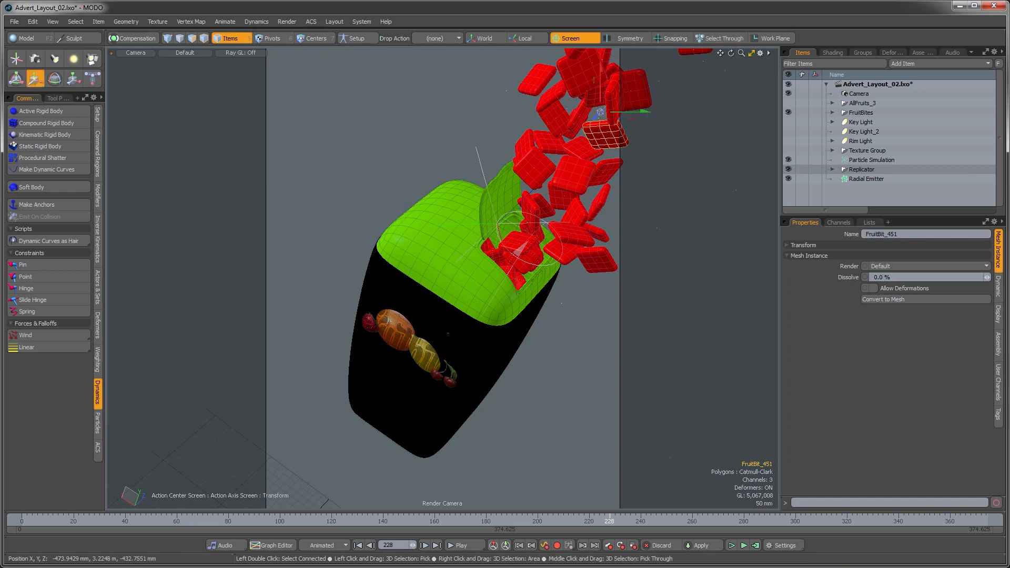
{"action": "left_click", "coordinate": [565, 121]}
{"action": "left_click_drag", "start_coordinate": [565, 120], "coordinate": [551, 100]}
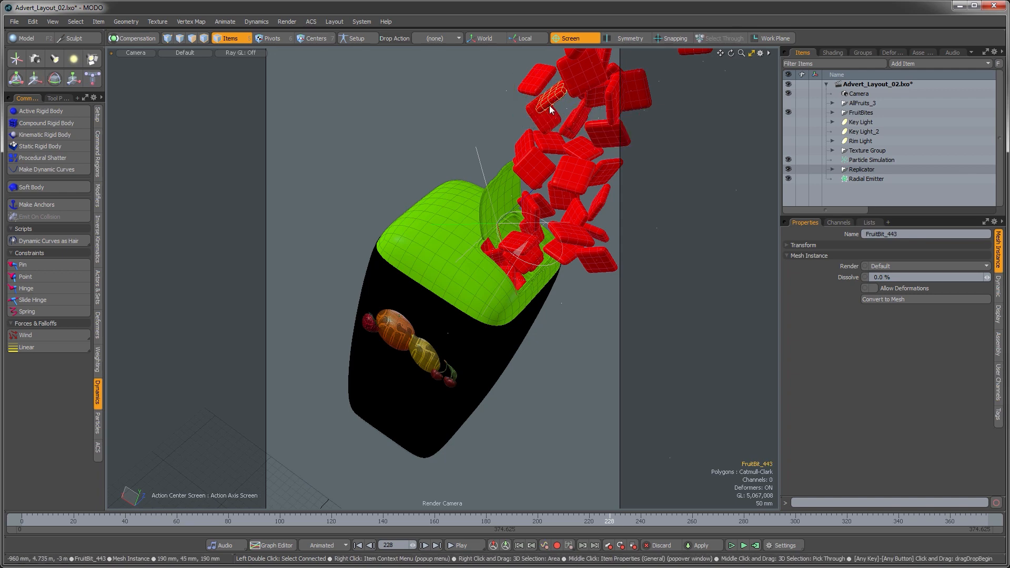
{"action": "left_click", "coordinate": [520, 102]}
{"action": "left_click", "coordinate": [539, 97]}
{"action": "key", "text": "w"}
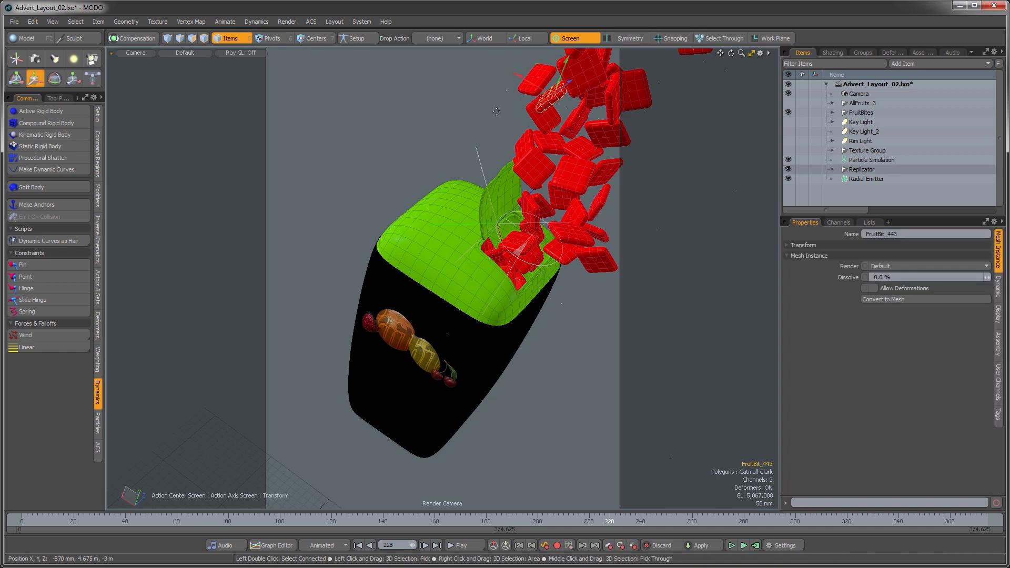
{"action": "left_click_drag", "start_coordinate": [499, 111], "coordinate": [508, 112]}
Step: Reposition fruit bits along the right side of the stream, pushing one outward
{"action": "left_click", "coordinate": [599, 102]}
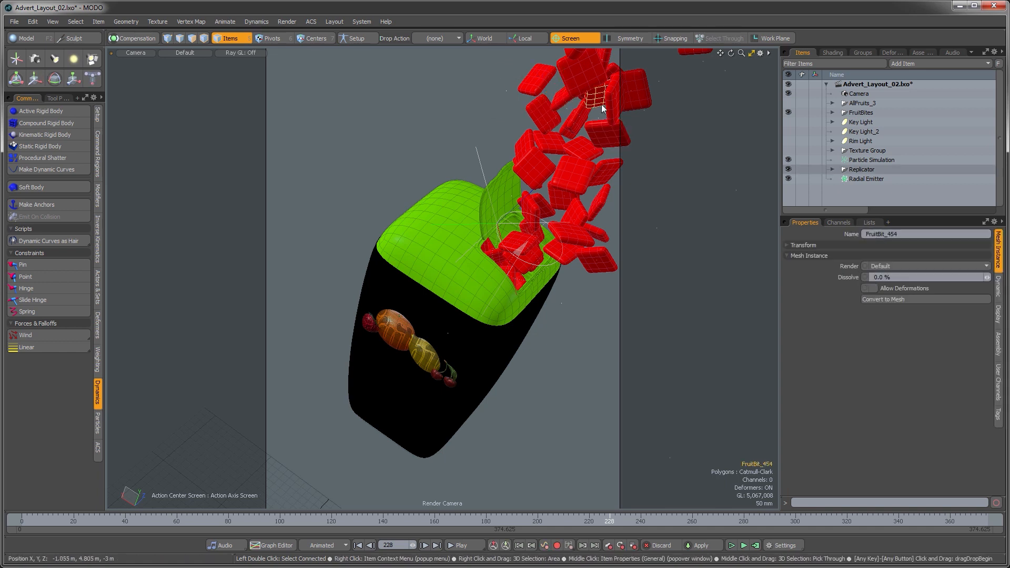
{"action": "left_click_drag", "start_coordinate": [640, 160], "coordinate": [643, 162]}
{"action": "left_click", "coordinate": [642, 104]}
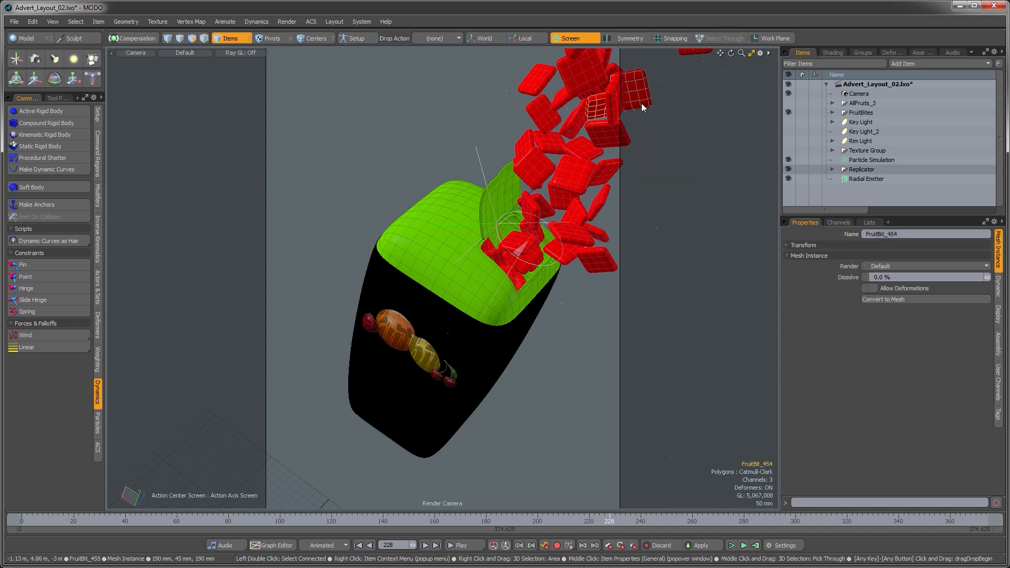
{"action": "key", "text": "w"}
{"action": "left_click_drag", "start_coordinate": [651, 125], "coordinate": [675, 150]}
{"action": "key", "text": "q"}
{"action": "left_click", "coordinate": [684, 178]}
{"action": "left_click", "coordinate": [597, 263]}
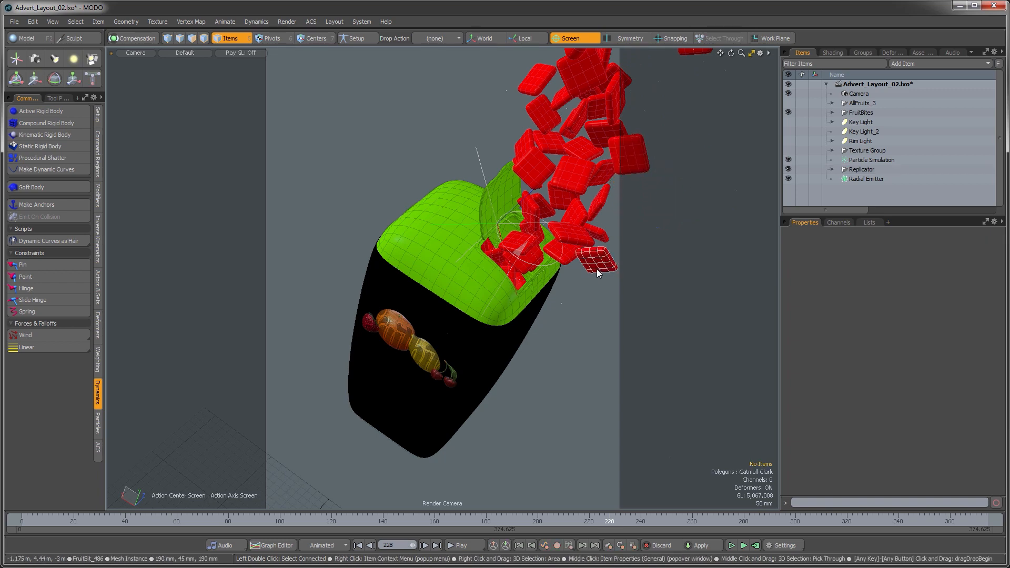
{"action": "left_click", "coordinate": [611, 314]}
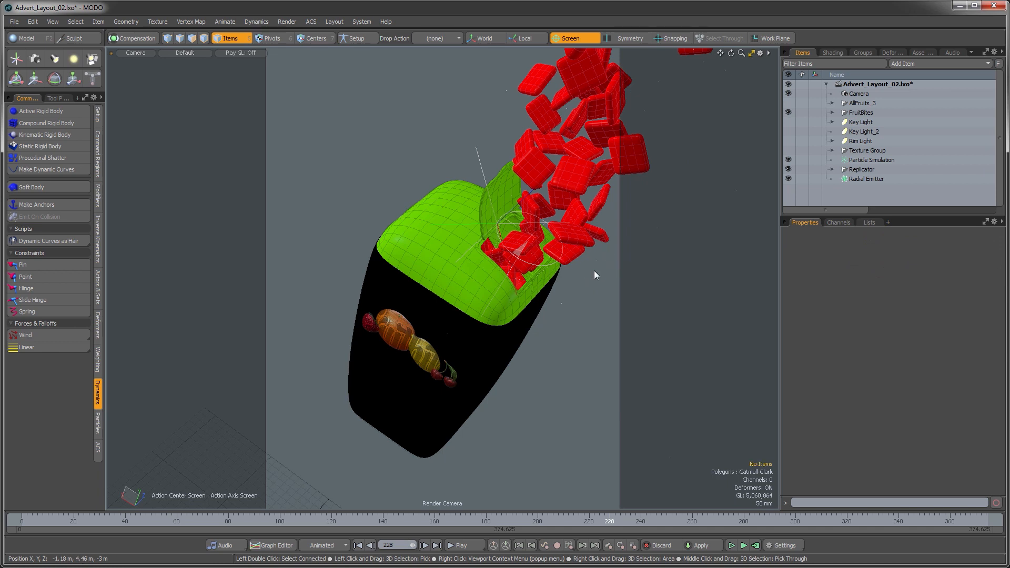
Step: Move fruit bits beside the cap opening closer to the stream's base
{"action": "left_click", "coordinate": [577, 259]}
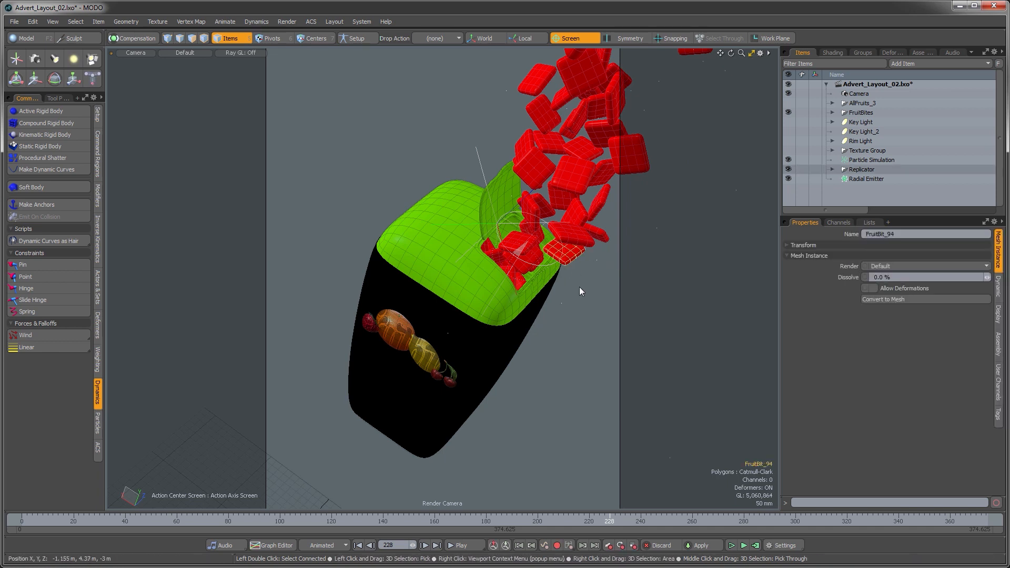
{"action": "key", "text": "w"}
{"action": "left_click_drag", "start_coordinate": [602, 309], "coordinate": [552, 282]}
{"action": "key", "text": "space"}
{"action": "left_click", "coordinate": [588, 242]}
{"action": "key", "text": "w"}
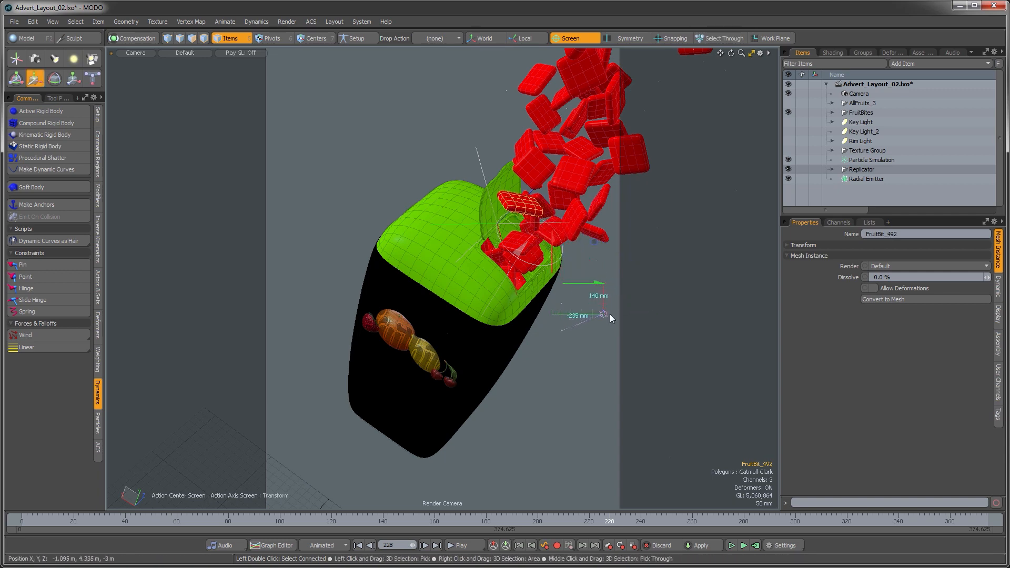
{"action": "key", "text": "space"}
{"action": "left_click", "coordinate": [629, 274]}
{"action": "left_click", "coordinate": [600, 237]}
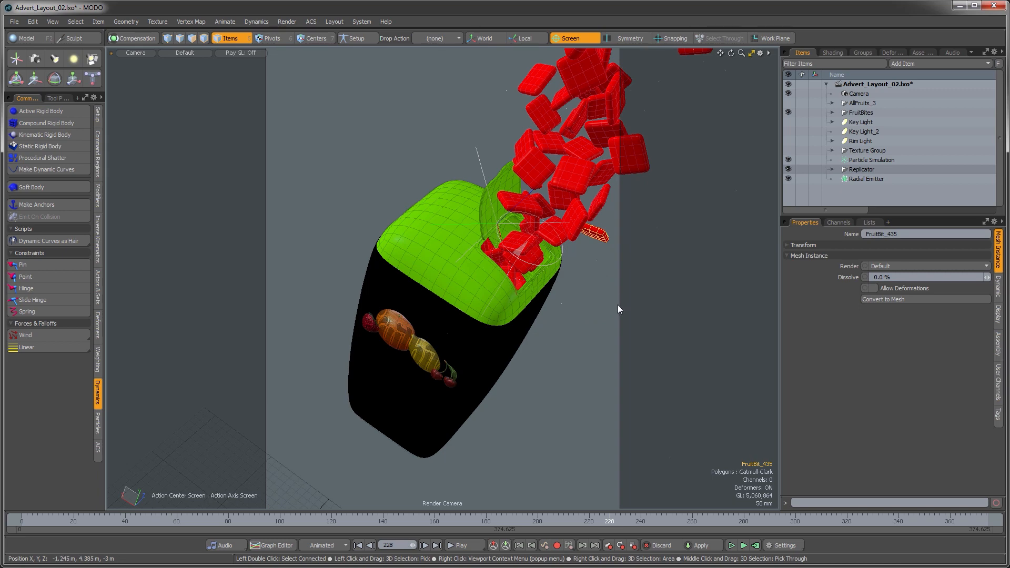
{"action": "key", "text": "w"}
{"action": "left_click_drag", "start_coordinate": [617, 306], "coordinate": [612, 293]}
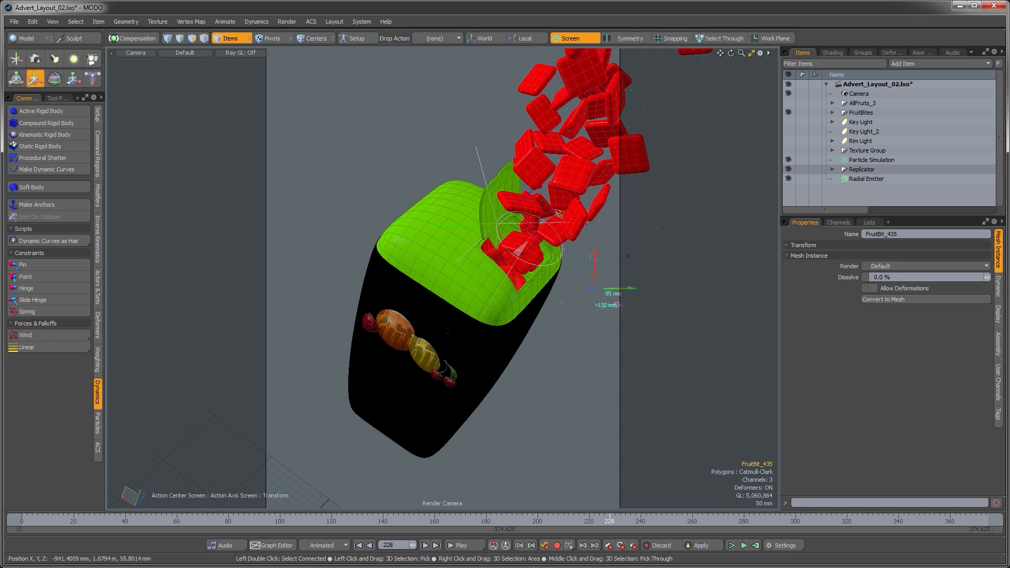
{"action": "key", "text": "space"}
{"action": "left_click", "coordinate": [614, 298]}
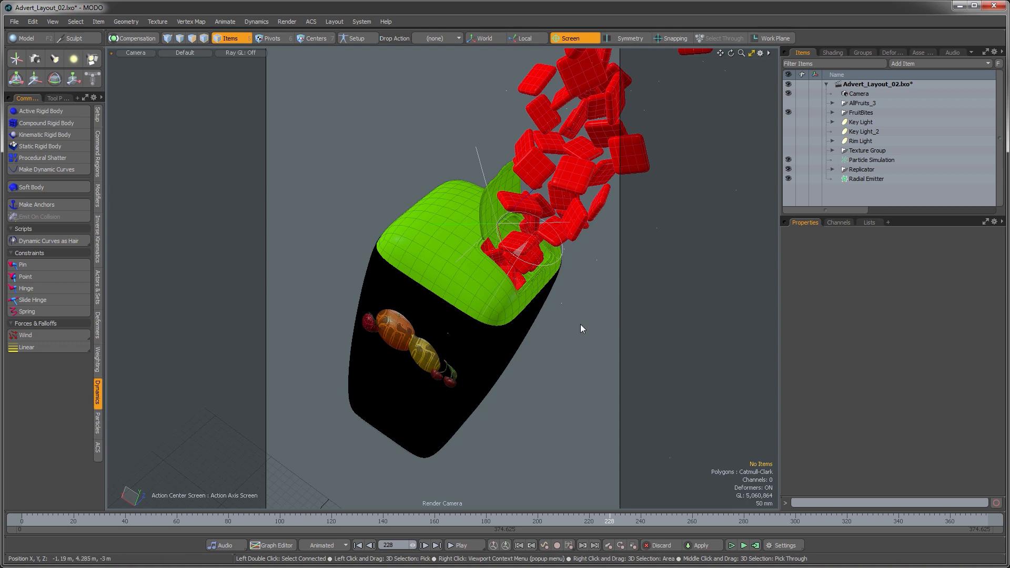
Step: Open a render preview of the camera shot to check the fruit bit arrangement, then close it
{"action": "key", "text": "F8"}
{"action": "left_click", "coordinate": [232, 313]}
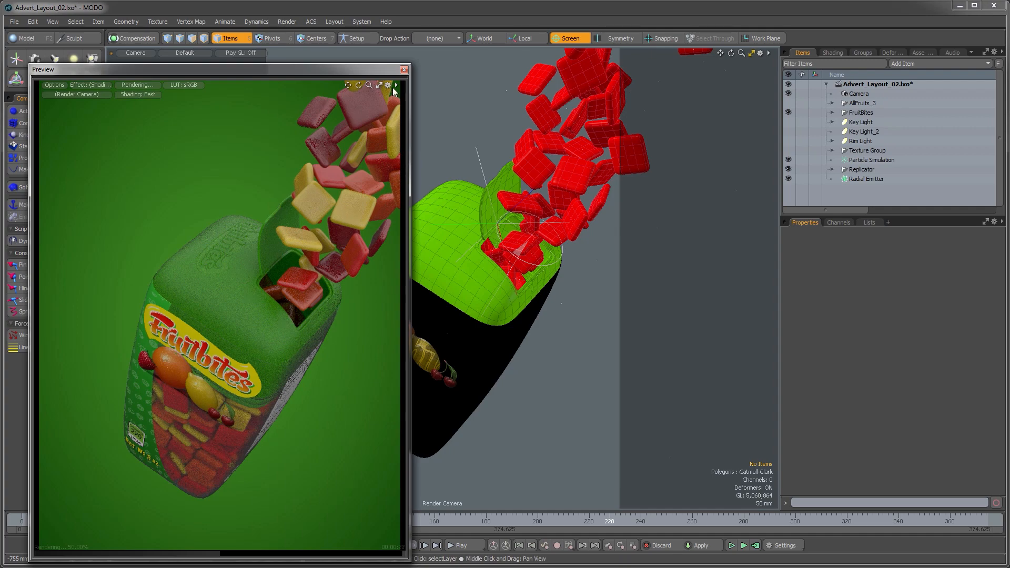
{"action": "left_click", "coordinate": [405, 70]}
Step: Save the scene
{"action": "left_click", "coordinate": [14, 22]}
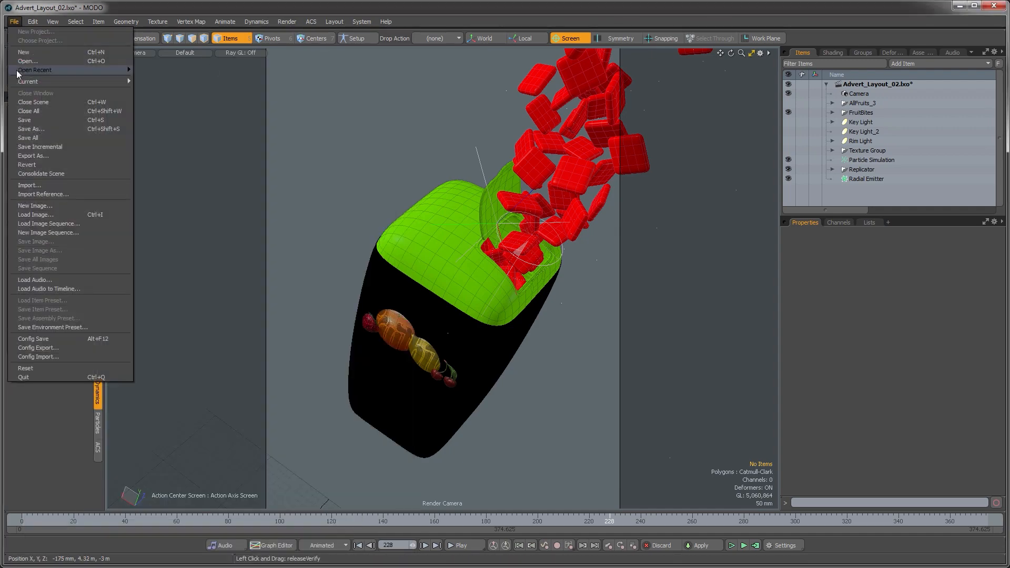
{"action": "left_click", "coordinate": [22, 120]}
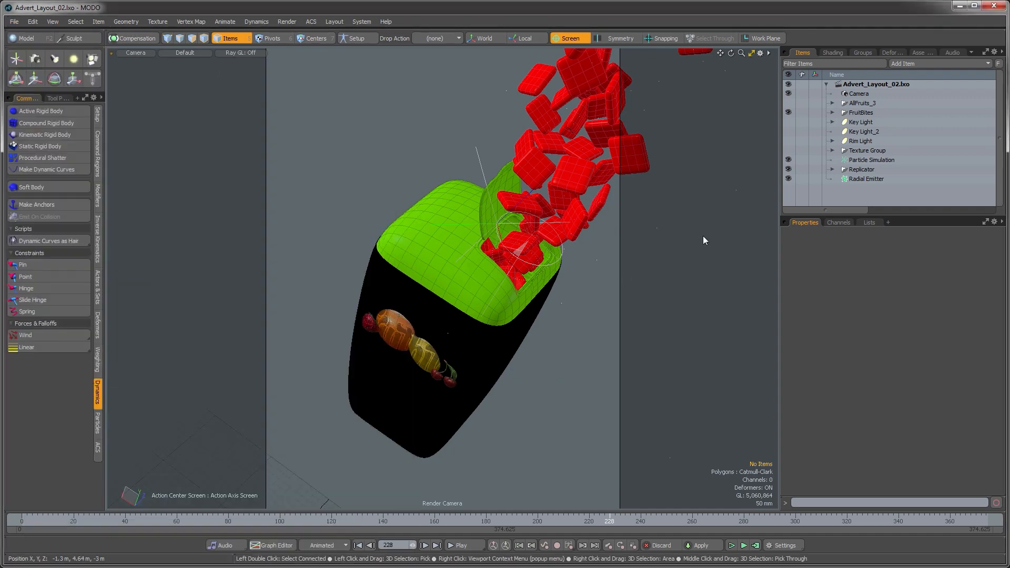
Step: Switch to the perspective view and zoom out to overview the whole scene
{"action": "key", "text": "ctrl+space"}
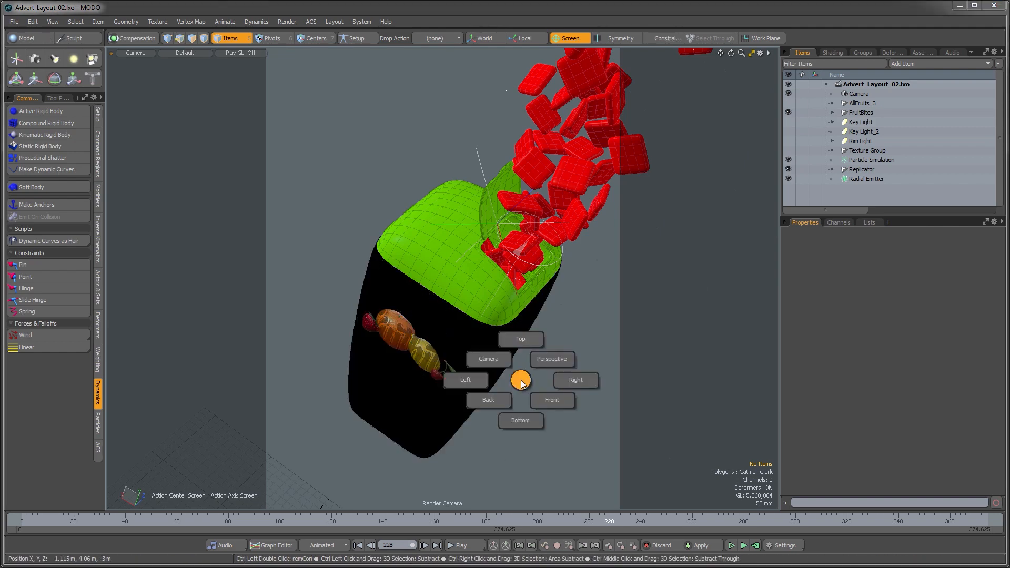
{"action": "left_click", "coordinate": [544, 363]}
{"action": "left_click_drag", "start_coordinate": [538, 424], "coordinate": [473, 347], "text": "ctrl+alt"}
{"action": "left_click_drag", "start_coordinate": [473, 347], "coordinate": [444, 390], "text": "alt+shift"}
{"action": "left_click_drag", "start_coordinate": [429, 348], "coordinate": [700, 282], "text": "alt"}
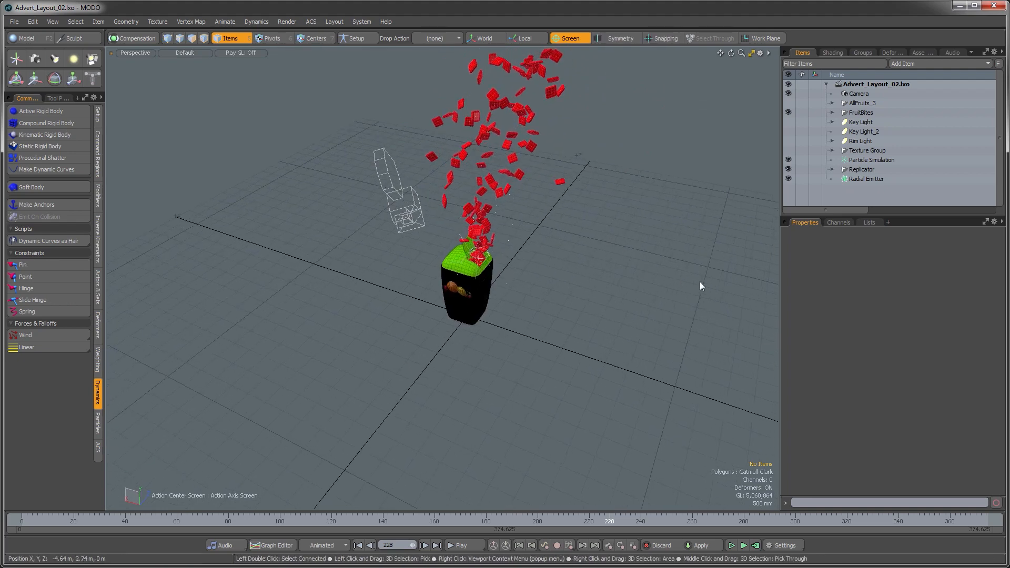
Step: Add a Particle Cloud item to the scene
{"action": "mouse_move", "coordinate": [618, 259]}
{"action": "left_mouse_down", "text": "alt"}
{"action": "mouse_move", "coordinate": [512, 316]}
{"action": "mouse_move", "coordinate": [482, 266]}
{"action": "mouse_move", "coordinate": [452, 289]}
{"action": "left_mouse_up", "text": "alt"}
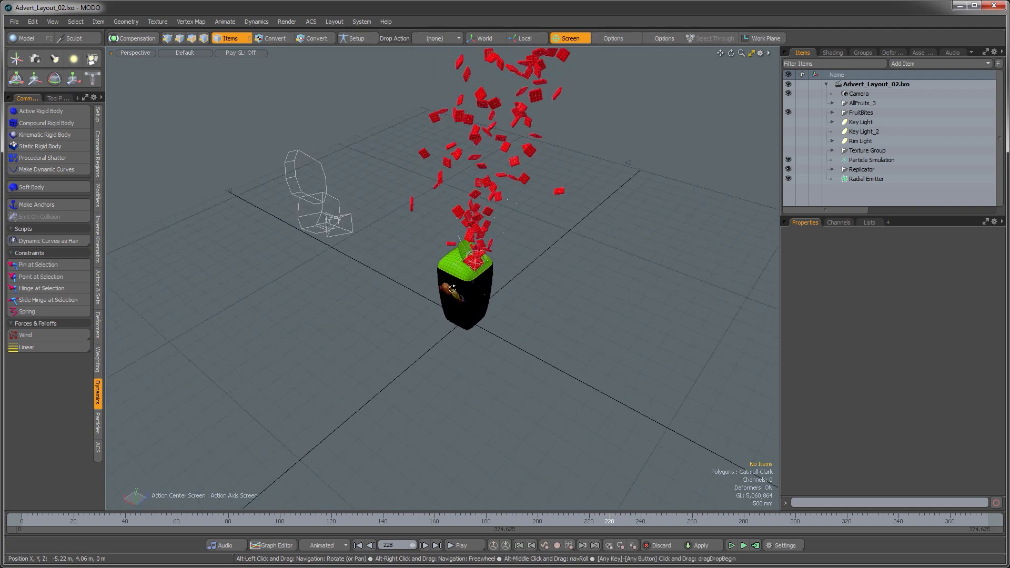
{"action": "left_click", "coordinate": [916, 61]}
{"action": "mouse_move", "coordinate": [914, 163]}
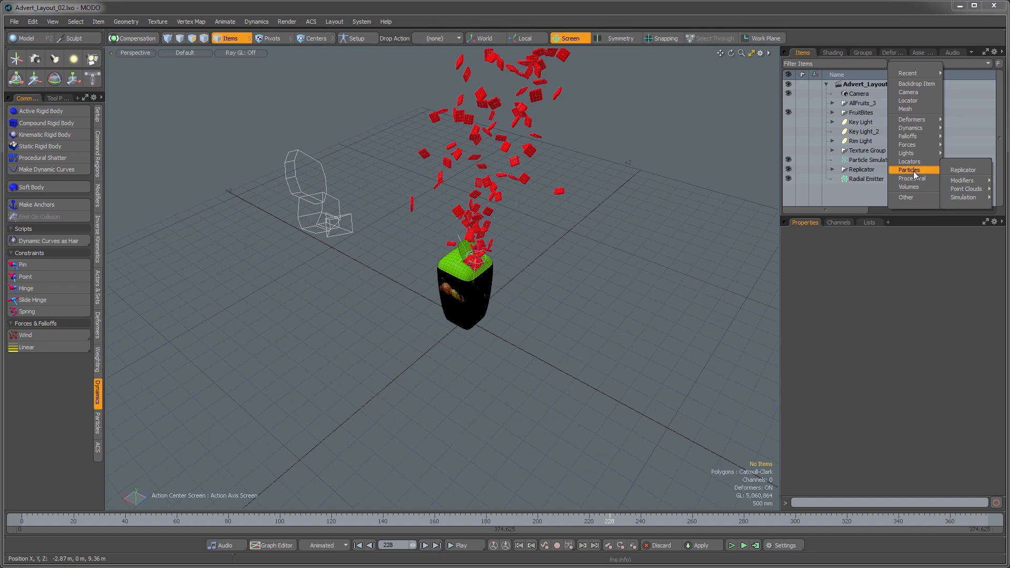
{"action": "mouse_move", "coordinate": [967, 189]}
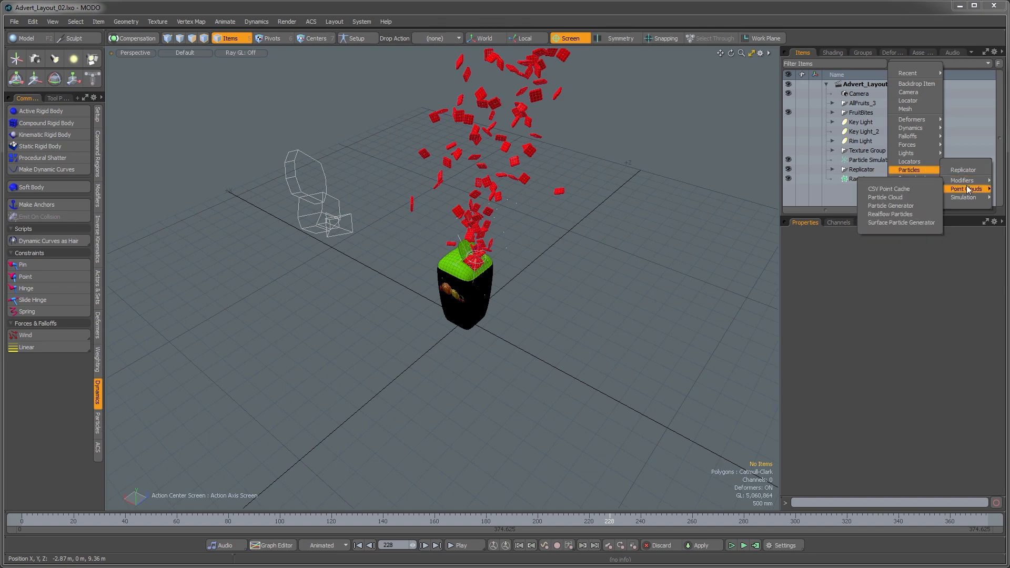
{"action": "left_click", "coordinate": [903, 199]}
Step: Show the AllFruits_3 group and move the particle cloud up toward the package
{"action": "left_click_drag", "start_coordinate": [541, 345], "coordinate": [574, 267], "text": "alt"}
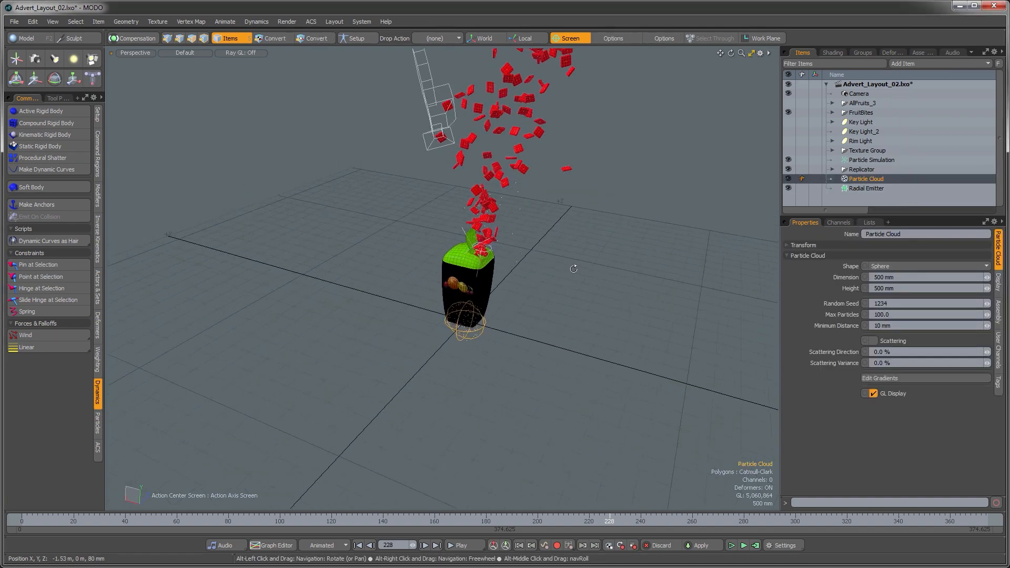
{"action": "left_click_drag", "start_coordinate": [558, 310], "coordinate": [579, 281], "text": "ctrl+alt"}
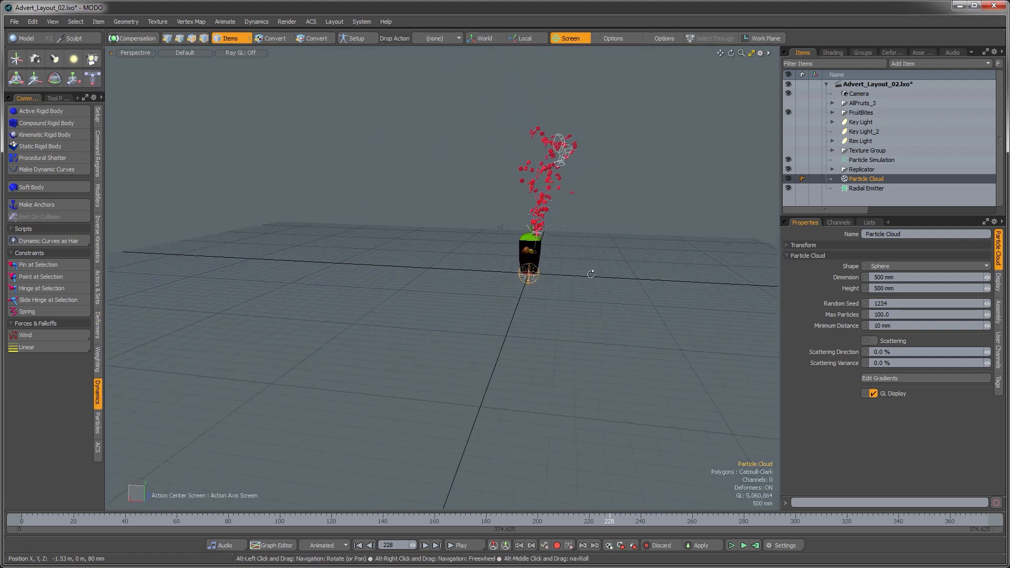
{"action": "left_click", "coordinate": [788, 102]}
{"action": "key", "text": "y"}
{"action": "left_click_drag", "start_coordinate": [531, 262], "coordinate": [425, 418], "text": "alt"}
{"action": "left_click_drag", "start_coordinate": [505, 421], "coordinate": [533, 369], "text": "alt"}
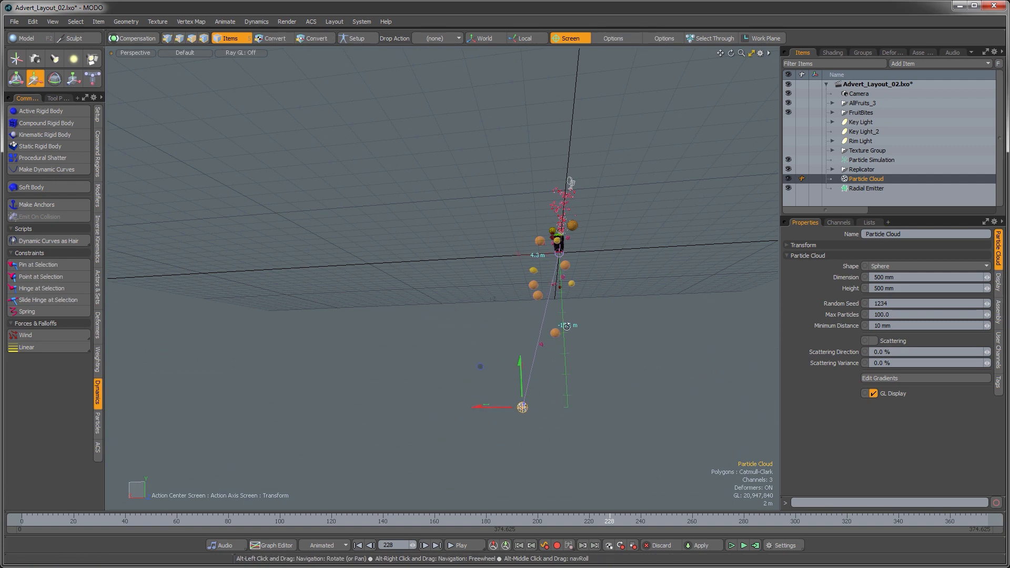
{"action": "left_click_drag", "start_coordinate": [542, 290], "coordinate": [505, 326], "text": "alt"}
Step: Compare the camera view with a zoomed-out perspective overview of the particle cloud's placement
{"action": "key", "text": "ctrl+space"}
{"action": "left_click", "coordinate": [481, 316]}
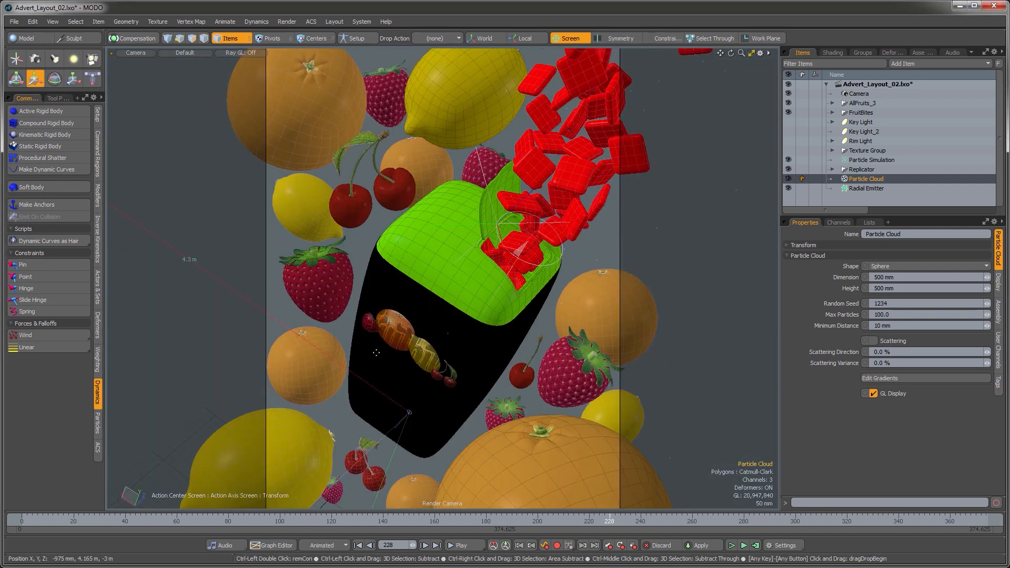
{"action": "key", "text": "ctrl+space"}
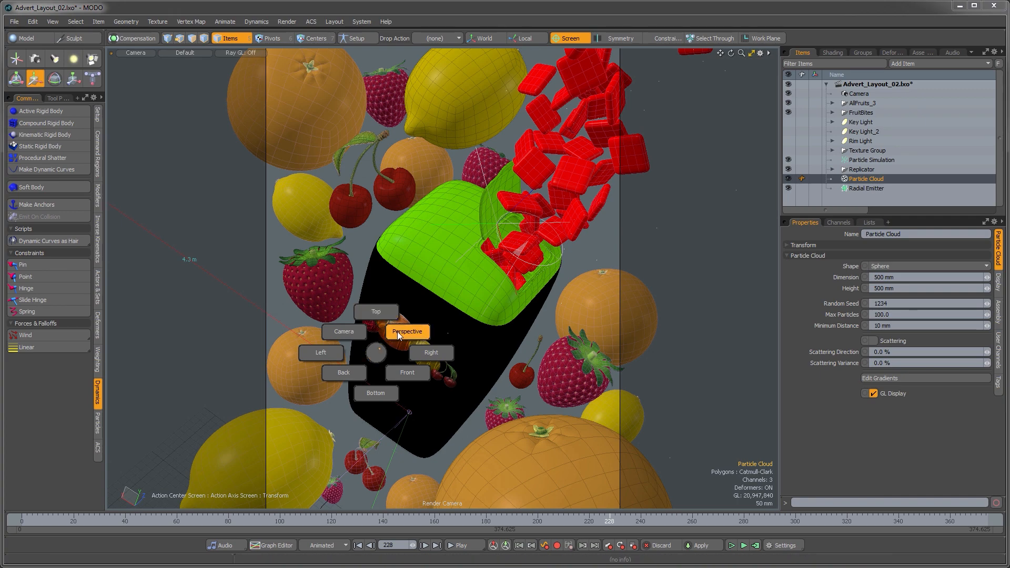
{"action": "left_click", "coordinate": [402, 333]}
{"action": "left_click_drag", "start_coordinate": [458, 367], "coordinate": [479, 414], "text": "alt"}
{"action": "scroll", "coordinate": [494, 367], "scroll_direction": "up", "scroll_amount": 5}
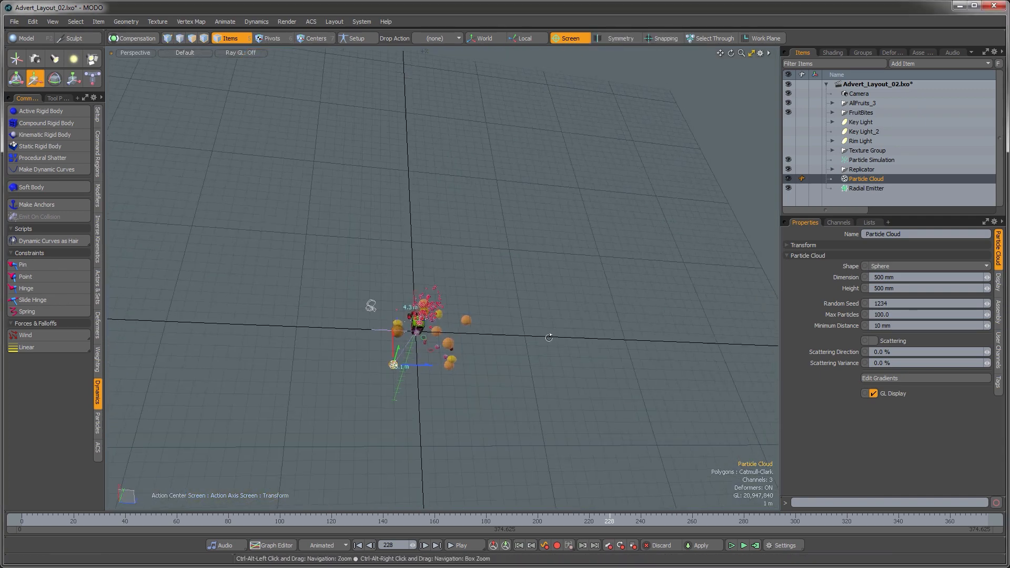
{"action": "left_click_drag", "start_coordinate": [548, 339], "coordinate": [467, 420], "text": "alt"}
{"action": "scroll", "coordinate": [423, 358], "scroll_direction": "up", "scroll_amount": 5}
{"action": "left_click_drag", "start_coordinate": [426, 340], "coordinate": [319, 298], "text": "alt"}
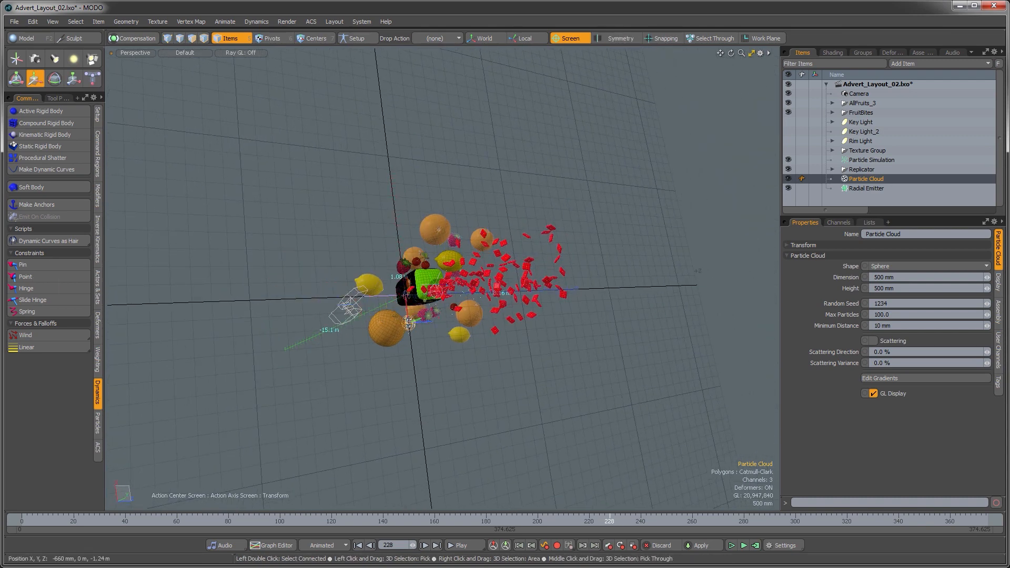
{"action": "left_click_drag", "start_coordinate": [433, 307], "coordinate": [509, 322], "text": "alt"}
{"action": "key", "text": "ctrl+space"}
{"action": "left_click", "coordinate": [484, 304]}
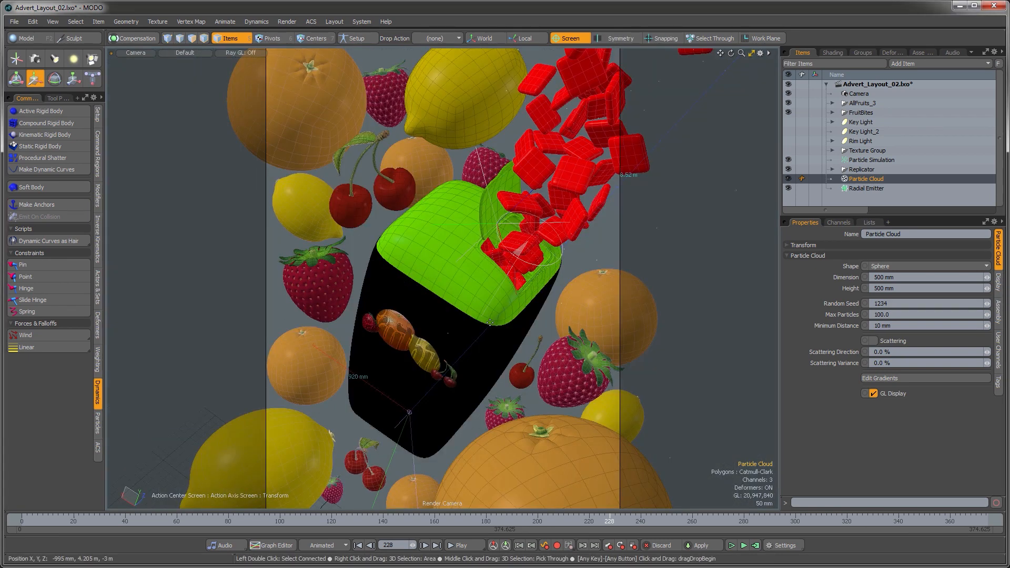
Step: Move the particle cloud below the package in the camera view and set its dimension to about 4.95 m
{"action": "left_click", "coordinate": [400, 450]}
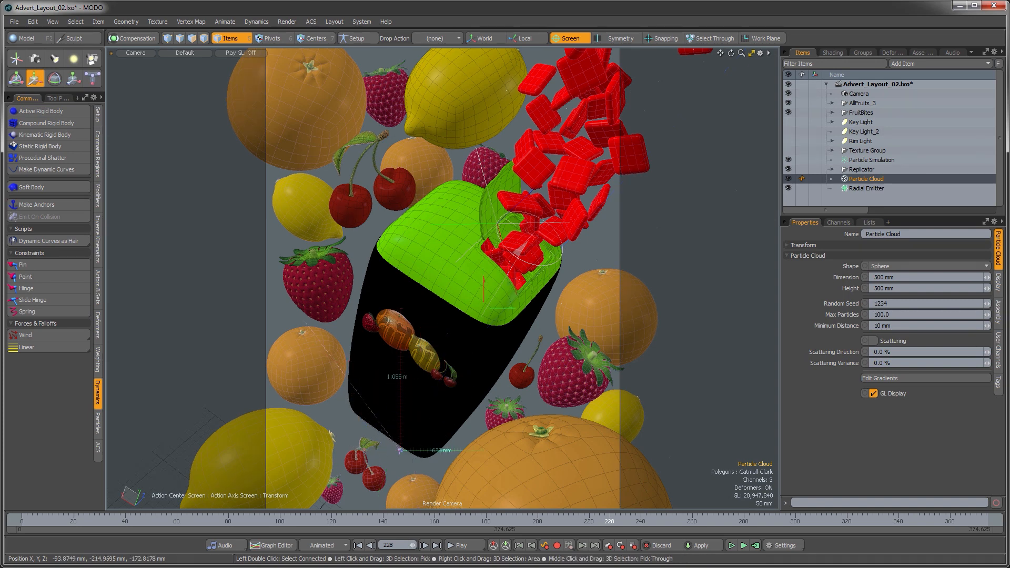
{"action": "left_click_drag", "start_coordinate": [406, 140], "coordinate": [403, 142]}
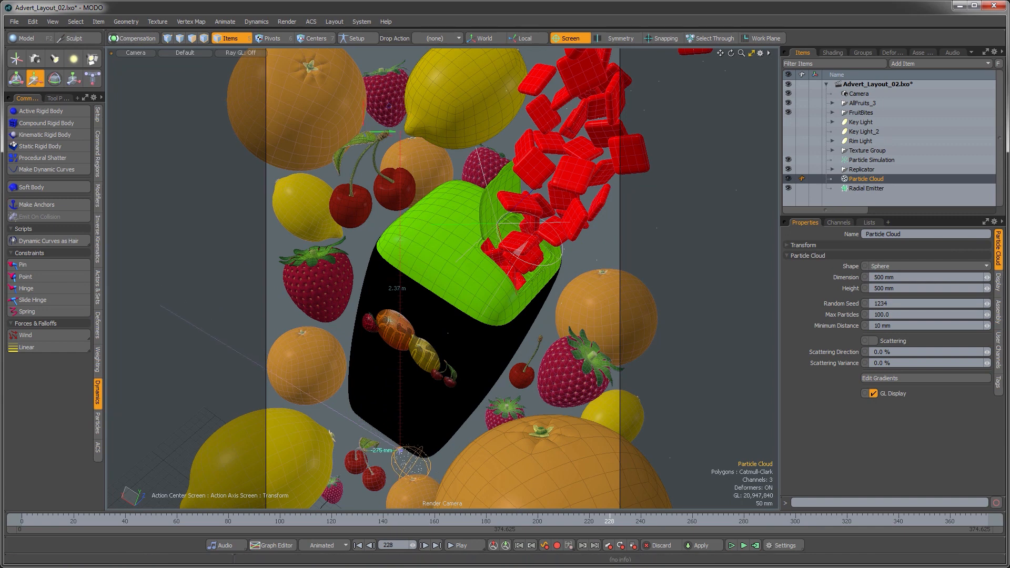
{"action": "left_click_drag", "start_coordinate": [400, 468], "coordinate": [340, 545]}
{"action": "left_click_drag", "start_coordinate": [371, 487], "coordinate": [371, 494]}
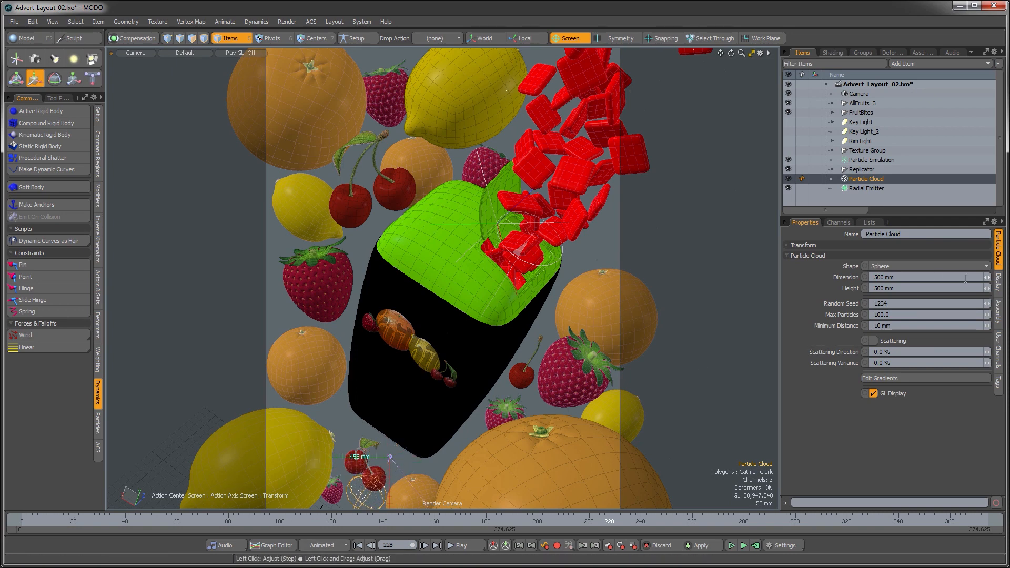
{"action": "left_click_drag", "start_coordinate": [988, 277], "coordinate": [1009, 277]}
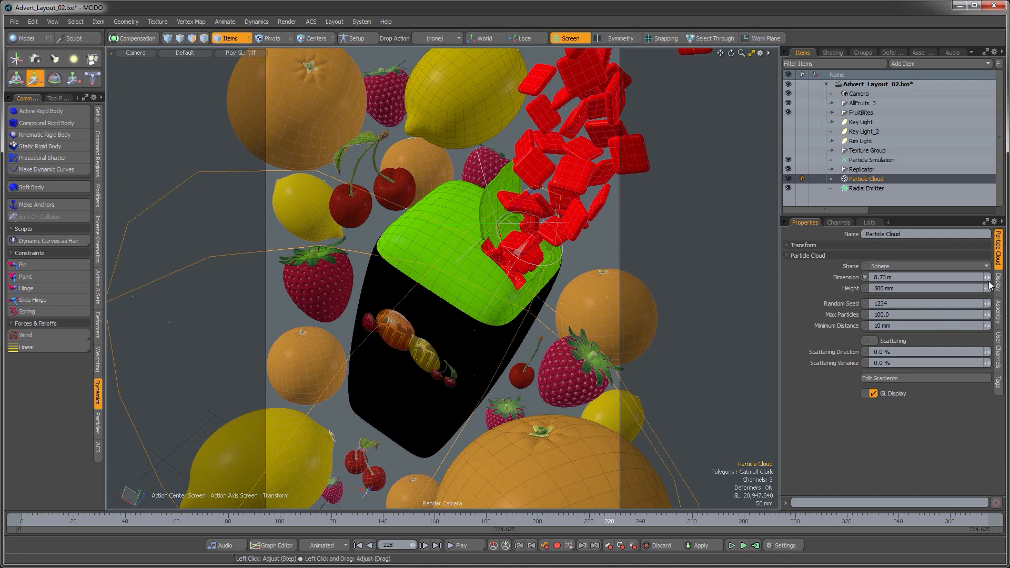
{"action": "left_click_drag", "start_coordinate": [988, 277], "coordinate": [963, 279]}
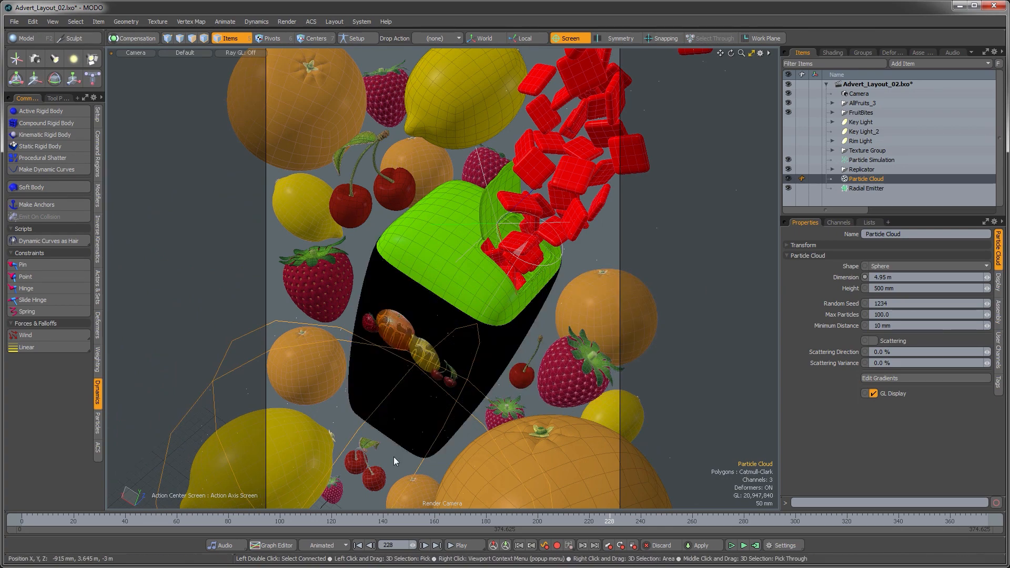
Step: Reposition the particle cloud around the package, enlarge its dimension slightly, and deselect it
{"action": "left_click", "coordinate": [410, 436]}
{"action": "left_click", "coordinate": [411, 467]}
{"action": "left_click", "coordinate": [417, 470]}
{"action": "left_click", "coordinate": [418, 470]}
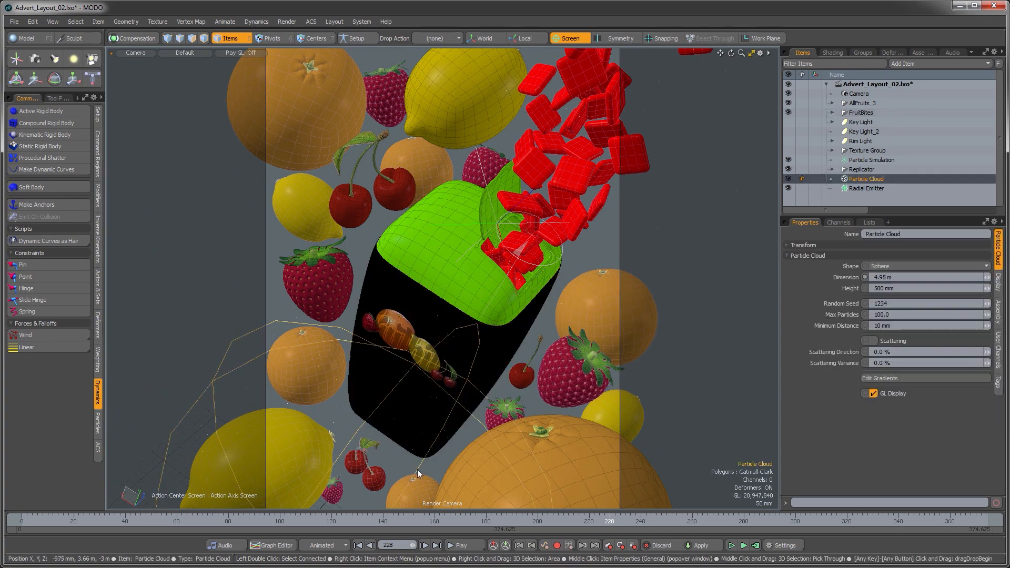
{"action": "key", "text": "w"}
{"action": "left_click_drag", "start_coordinate": [395, 465], "coordinate": [471, 360]}
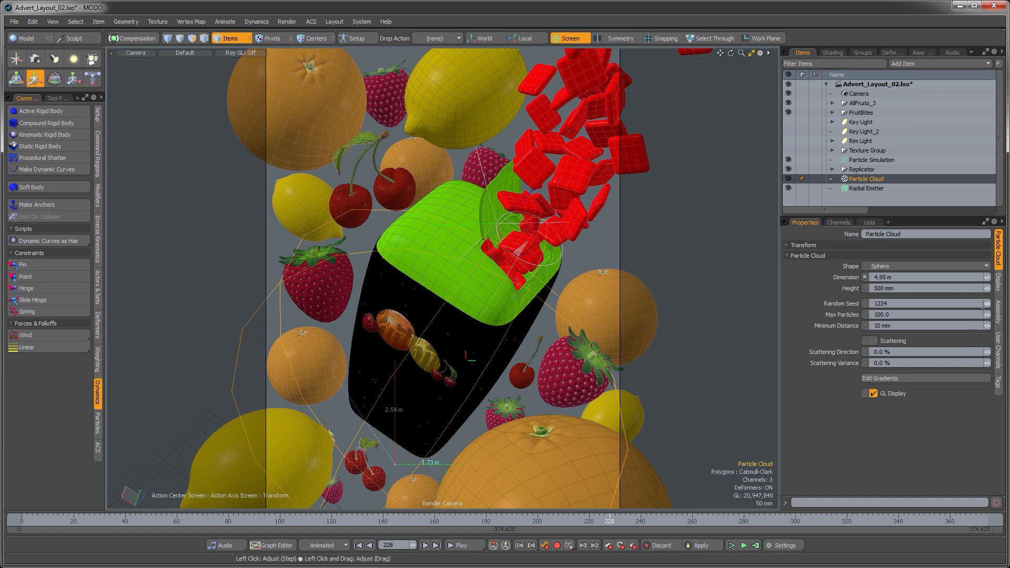
{"action": "left_click_drag", "start_coordinate": [987, 277], "coordinate": [998, 278]}
{"action": "key", "text": "space"}
{"action": "left_click", "coordinate": [708, 252]}
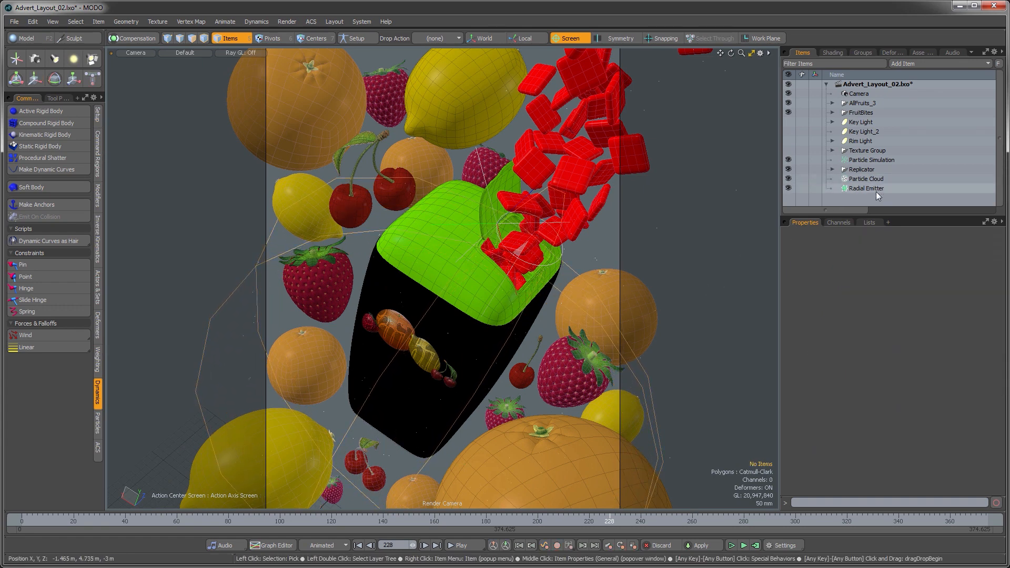
Step: Add a Replicator and set its point source to the Particle Cloud
{"action": "left_click_drag", "start_coordinate": [883, 215], "coordinate": [884, 261]}
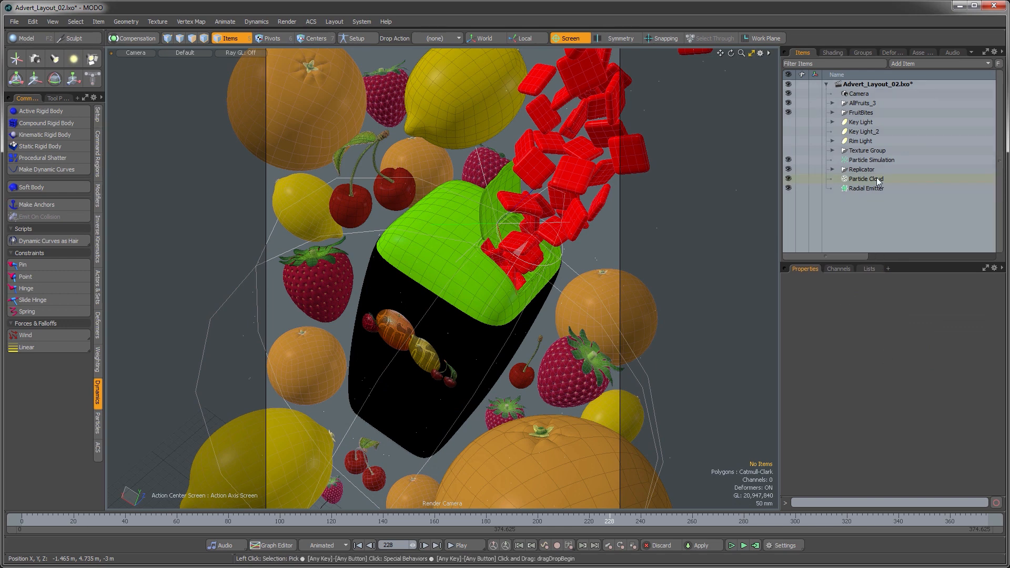
{"action": "left_click", "coordinate": [906, 63]}
{"action": "mouse_move", "coordinate": [900, 176]}
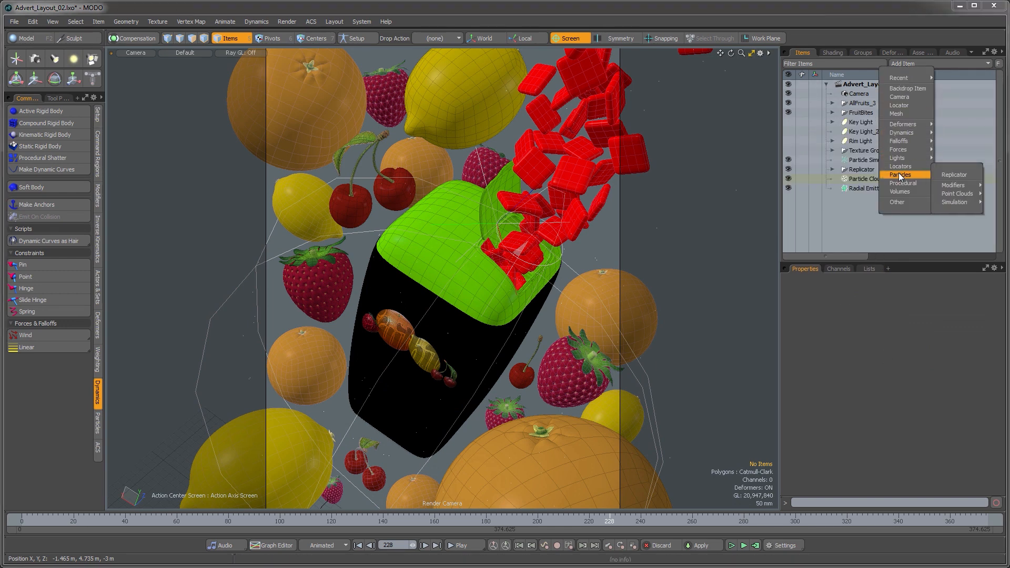
{"action": "left_click", "coordinate": [949, 174]}
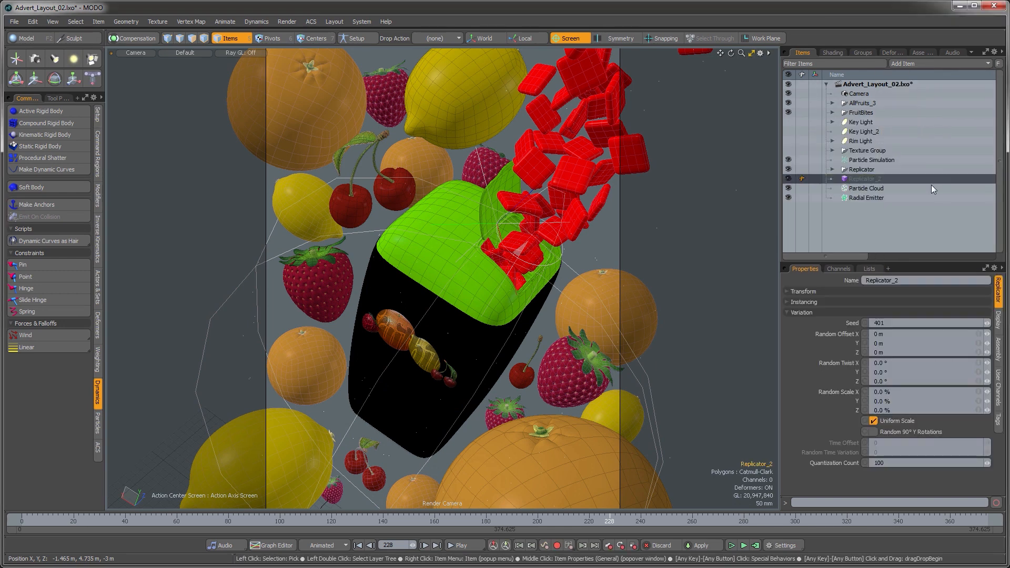
{"action": "left_click", "coordinate": [787, 299]}
{"action": "left_click", "coordinate": [895, 325]}
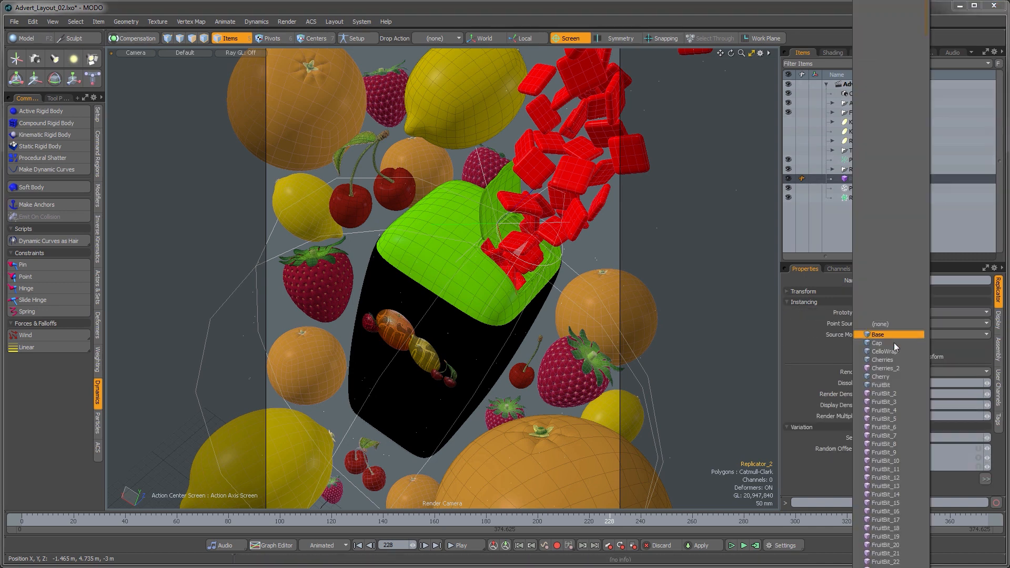
{"action": "scroll", "coordinate": [895, 345], "scroll_direction": "down", "scroll_amount": 10}
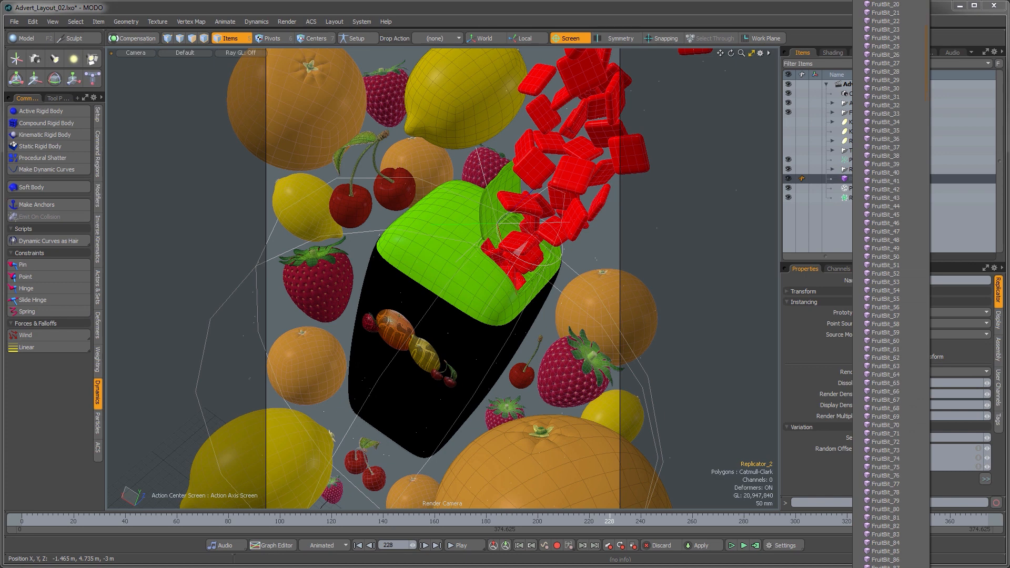
{"action": "scroll", "coordinate": [890, 285], "scroll_direction": "down", "scroll_amount": 20}
{"action": "scroll", "coordinate": [890, 285], "scroll_direction": "down", "scroll_amount": 20}
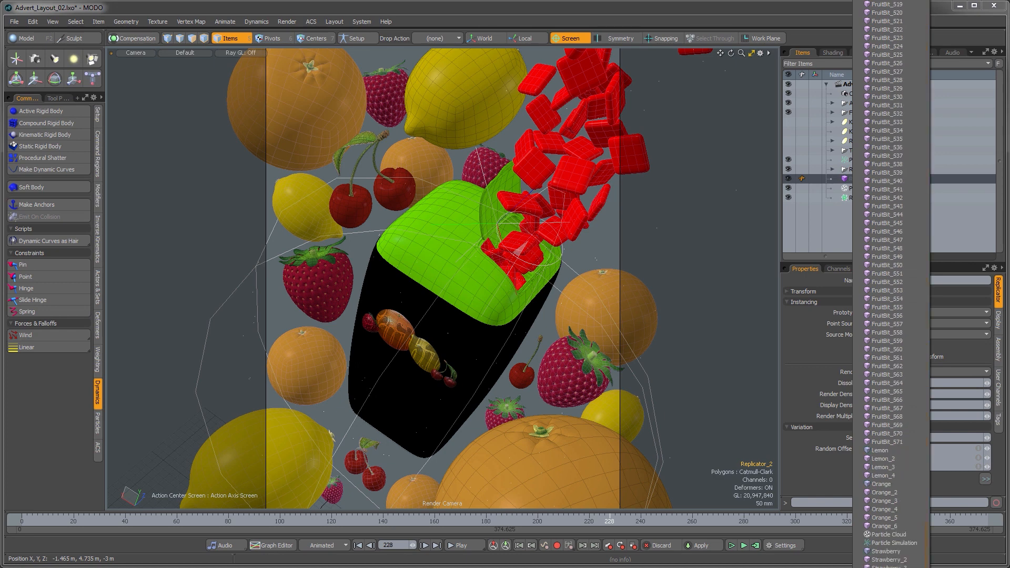
{"action": "left_click", "coordinate": [889, 535]}
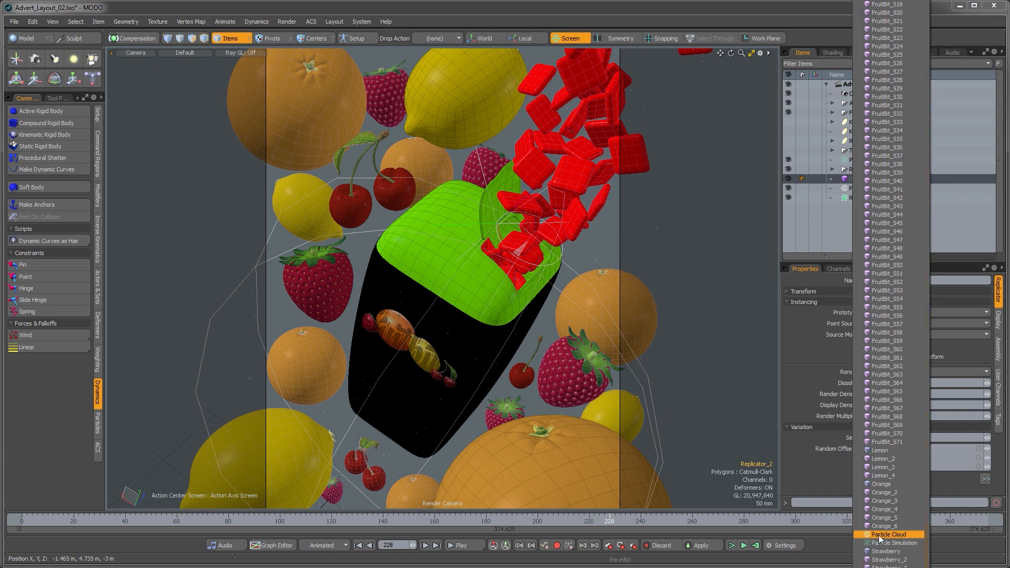
{"action": "left_click", "coordinate": [883, 314]}
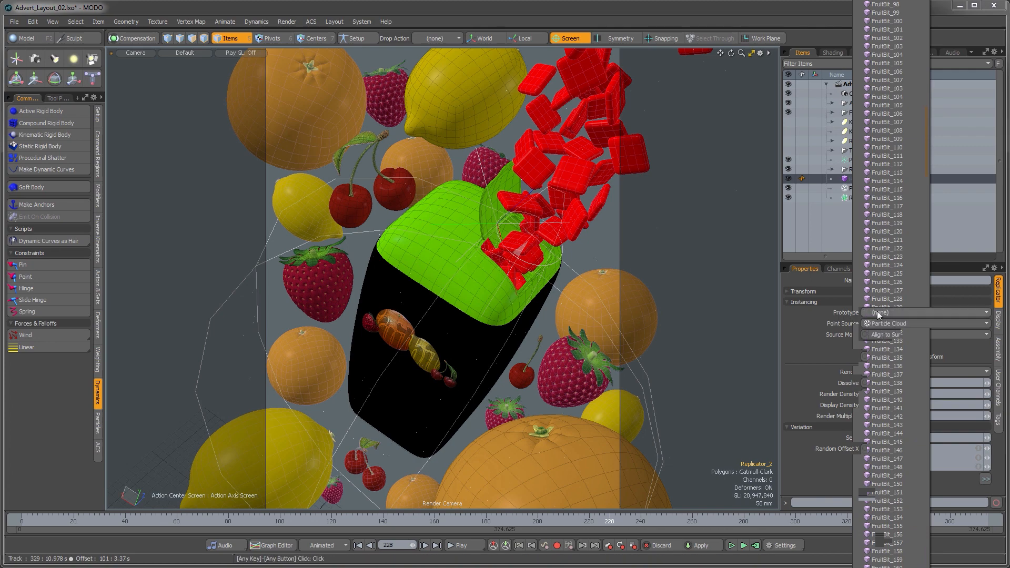
{"action": "key", "text": "Escape"}
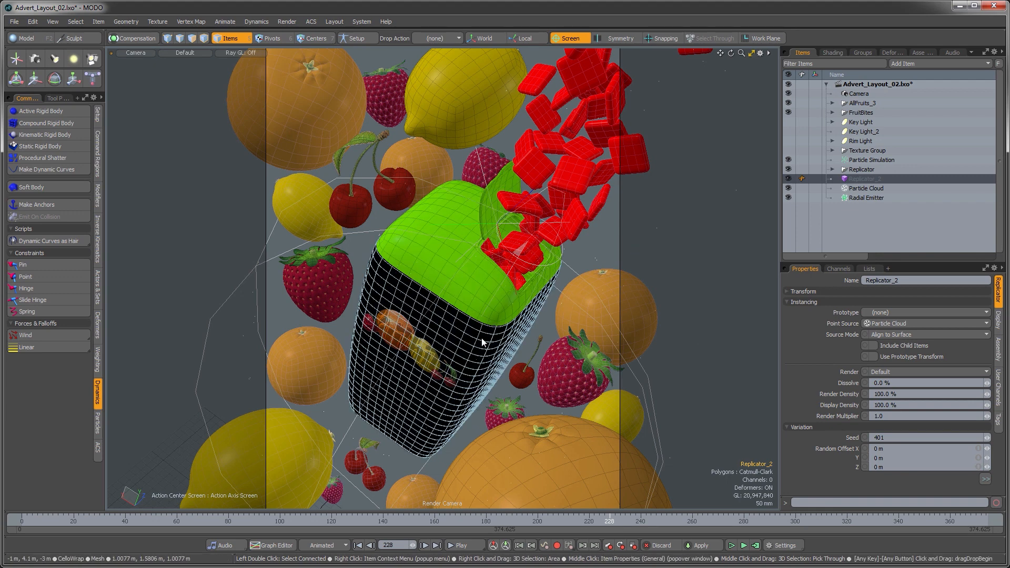
{"action": "left_click", "coordinate": [602, 243]}
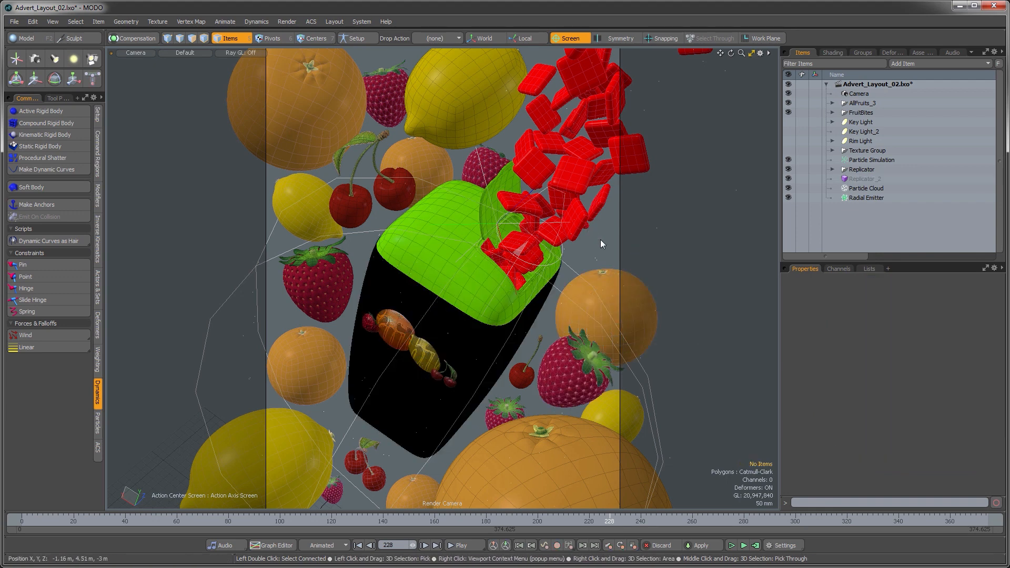
Step: Select Orange, Cherries, Lemon, Cherry and Strawberry inside AllFruits_3 and group them into a new group named BG_Fruits
{"action": "left_click", "coordinate": [833, 103]}
{"action": "scroll", "coordinate": [869, 131], "scroll_direction": "down", "scroll_amount": 1}
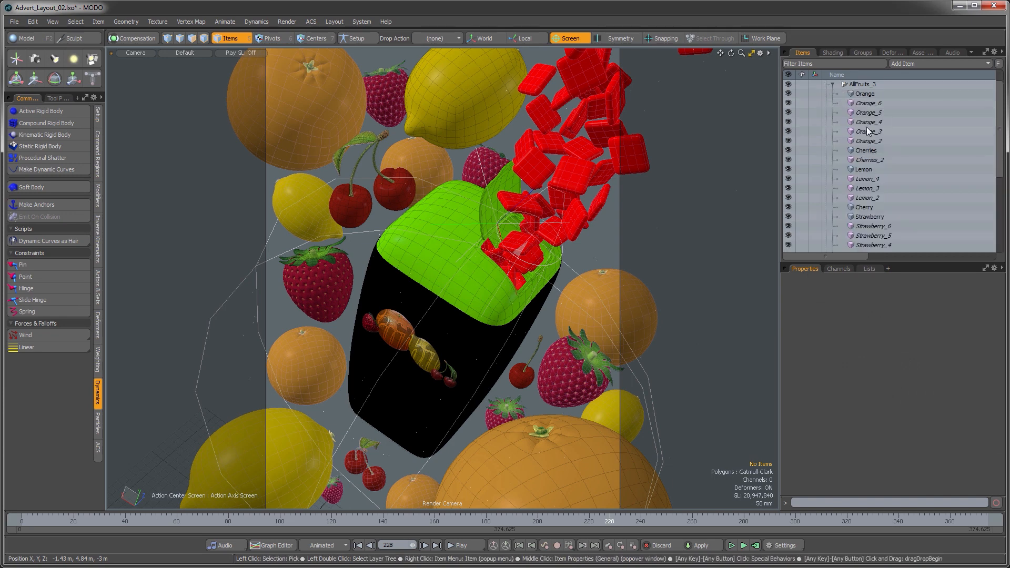
{"action": "key", "text": "Escape"}
{"action": "left_click", "coordinate": [865, 94]}
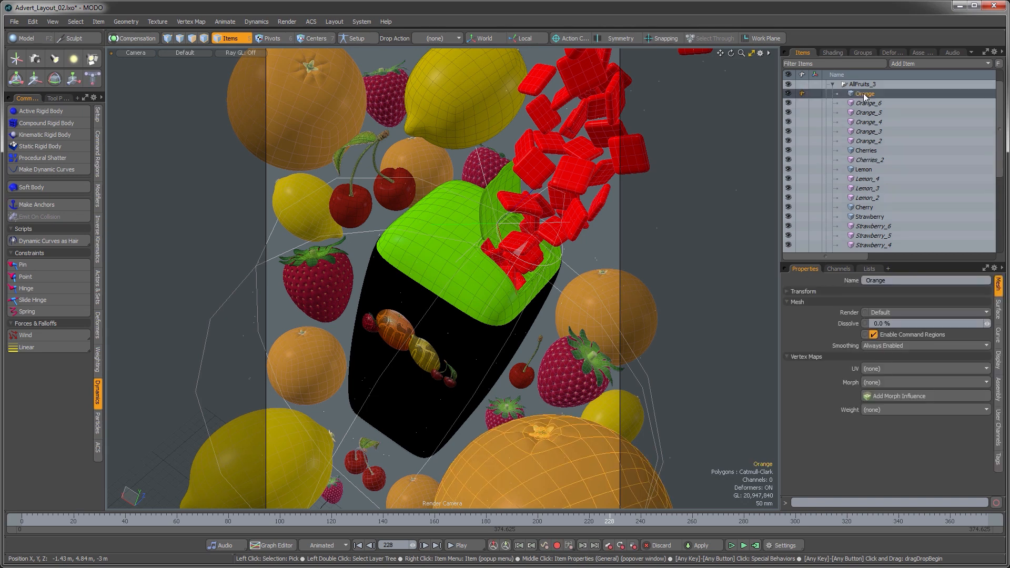
{"action": "left_click", "coordinate": [864, 150], "text": "ctrl"}
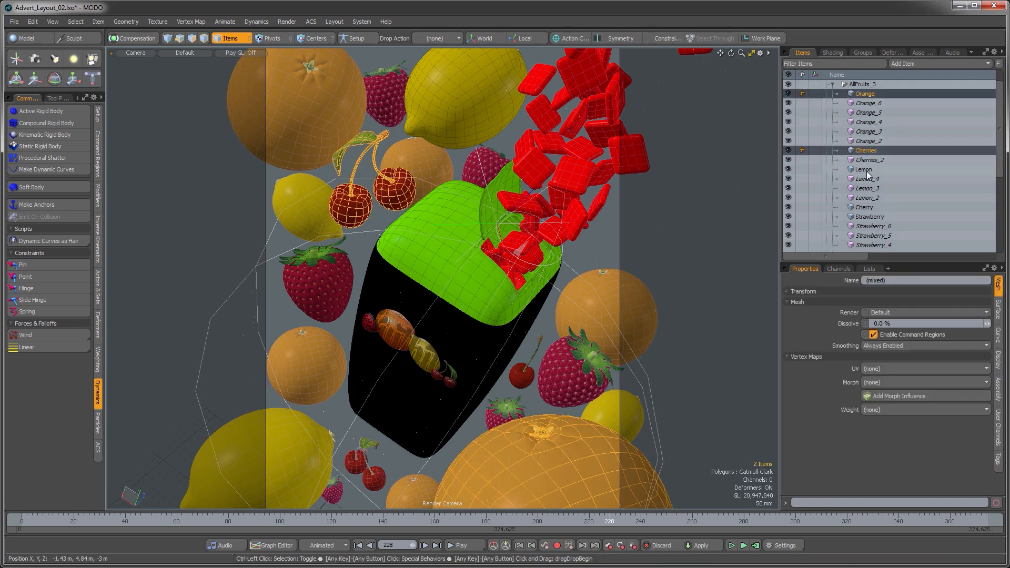
{"action": "left_click", "coordinate": [865, 169], "text": "ctrl"}
{"action": "left_click", "coordinate": [865, 209], "text": "ctrl"}
{"action": "left_click", "coordinate": [864, 217], "text": "ctrl"}
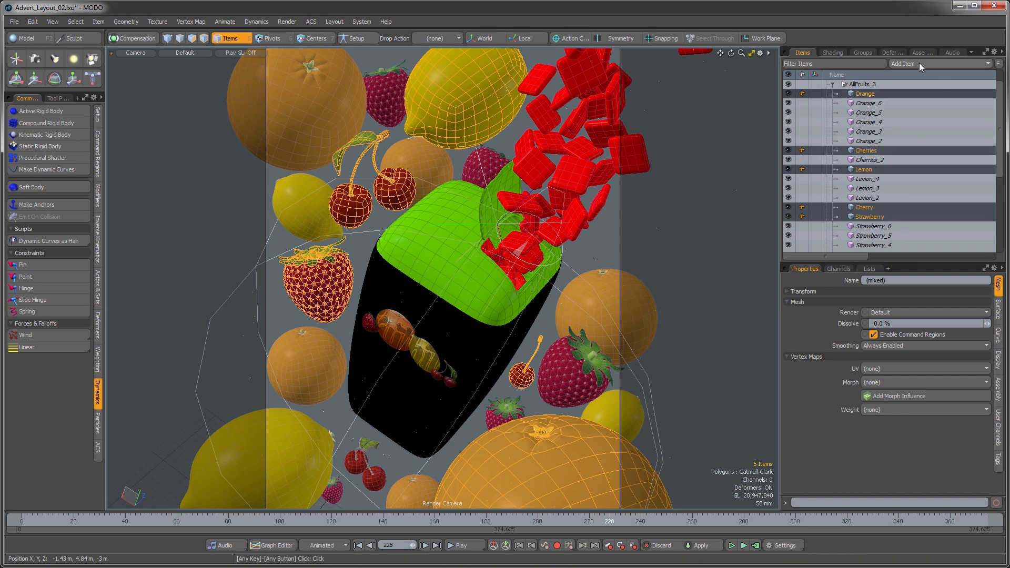
{"action": "left_click", "coordinate": [864, 53]}
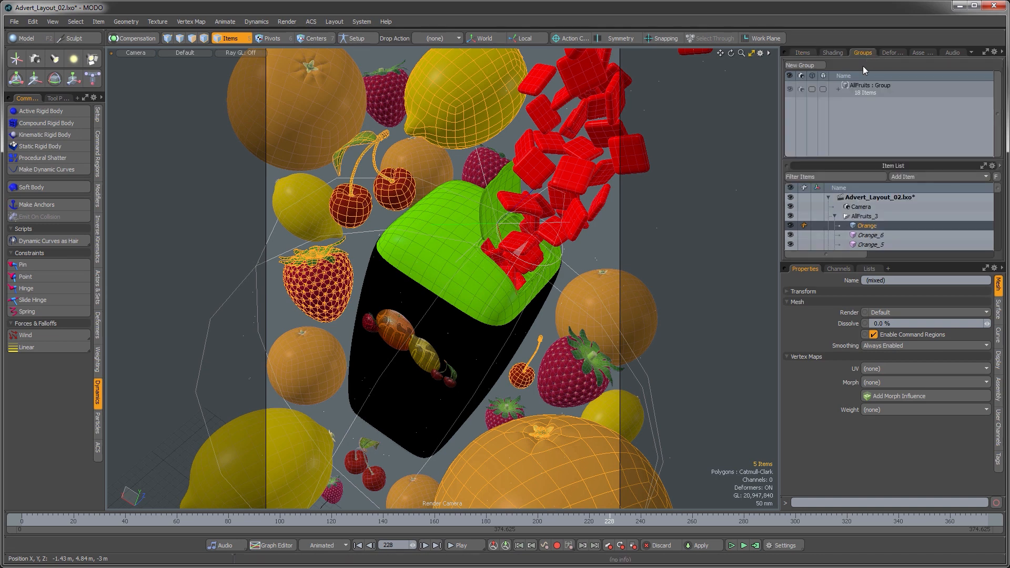
{"action": "left_click", "coordinate": [806, 66]}
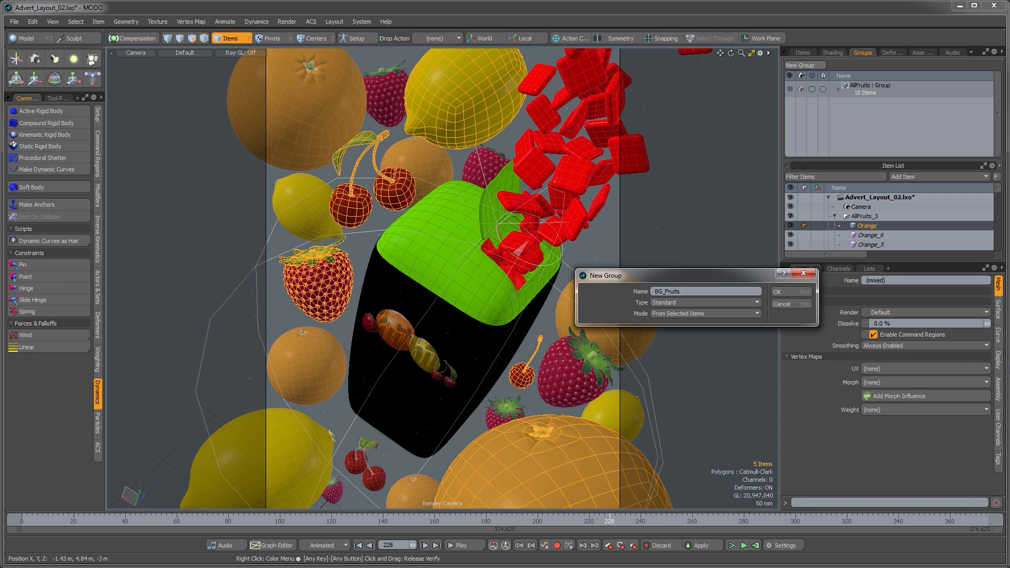
{"action": "key", "text": "Return"}
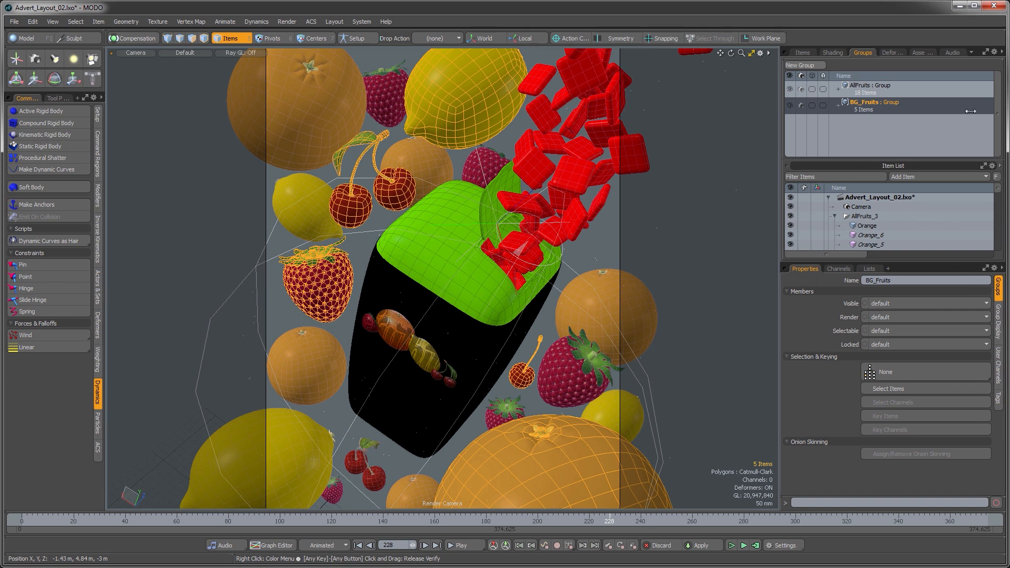
{"action": "key", "text": "Escape"}
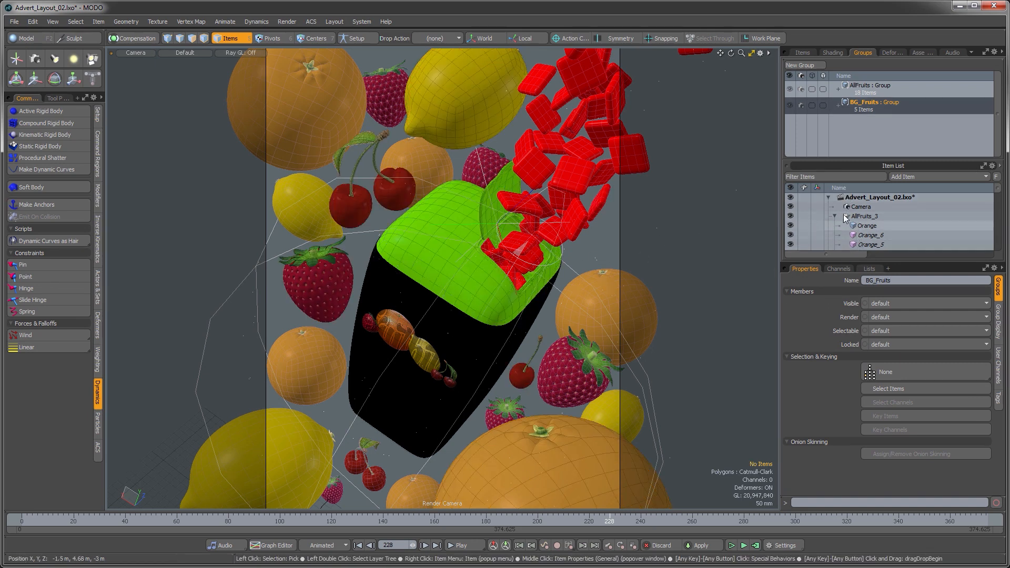
Step: Set Replicator_2's prototype to the BG_Fruits group and enable Use Prototype Transform
{"action": "left_click", "coordinate": [803, 52]}
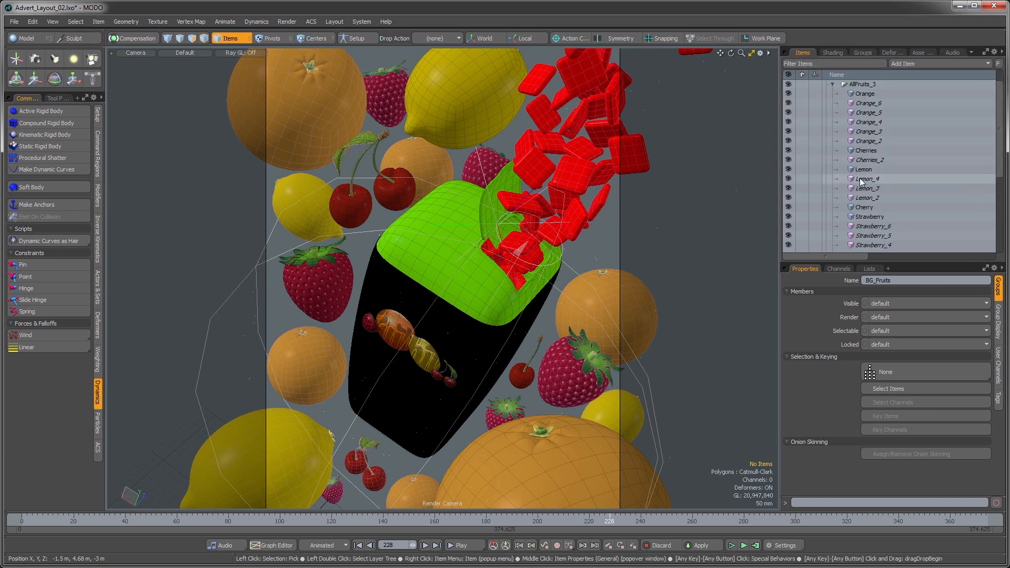
{"action": "left_click", "coordinate": [833, 84]}
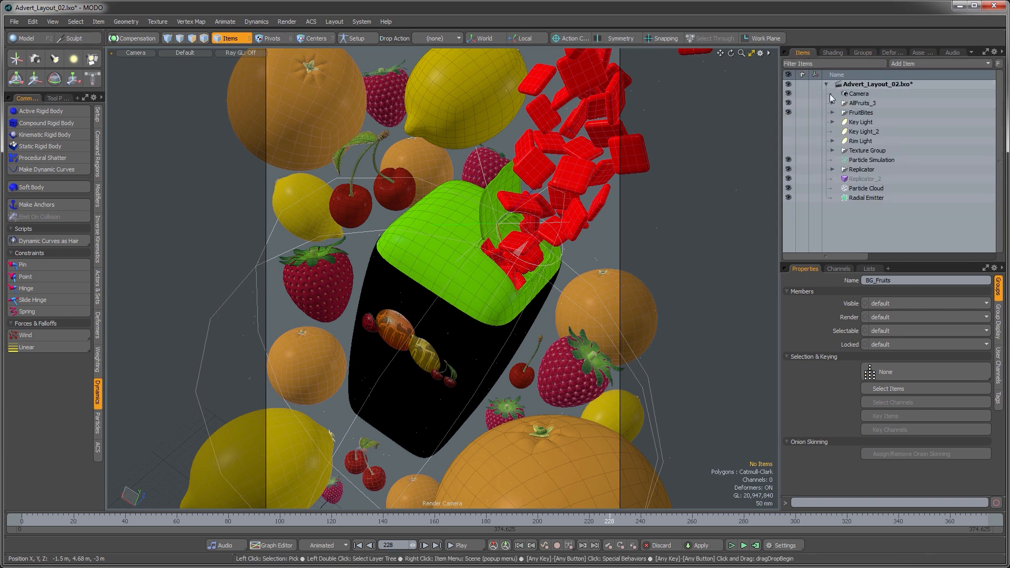
{"action": "left_click", "coordinate": [856, 180]}
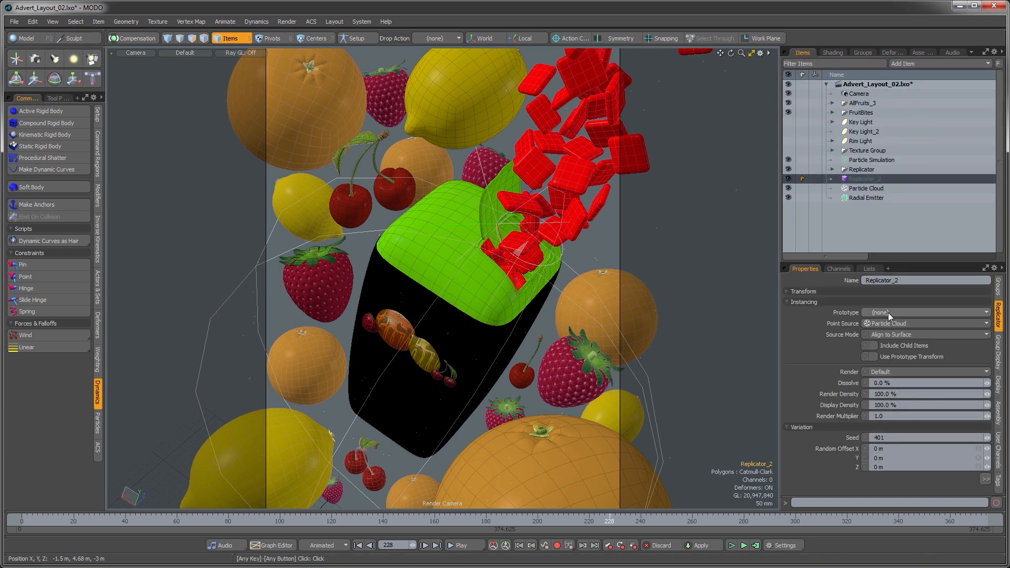
{"action": "left_click", "coordinate": [886, 314]}
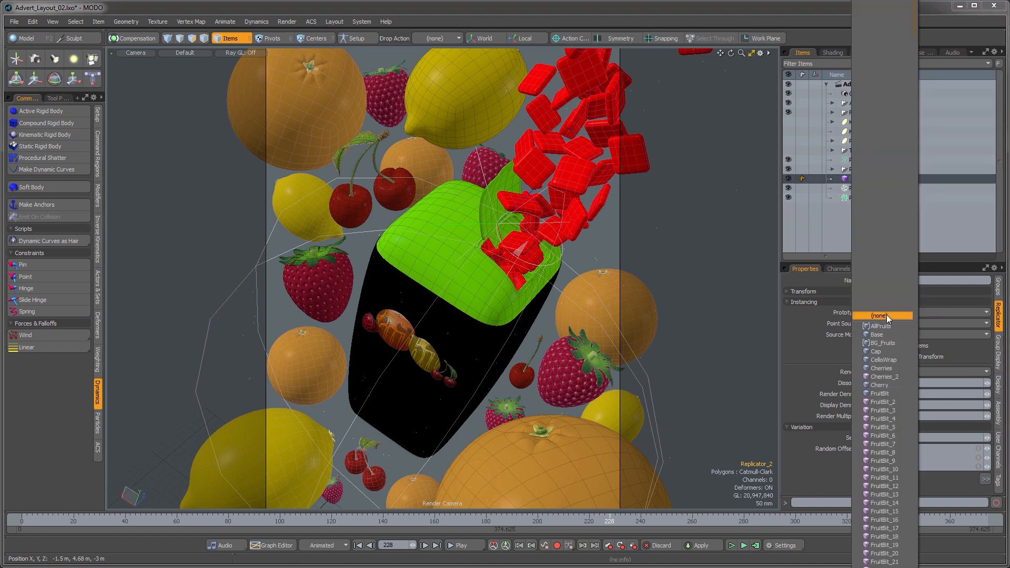
{"action": "left_click", "coordinate": [901, 343]}
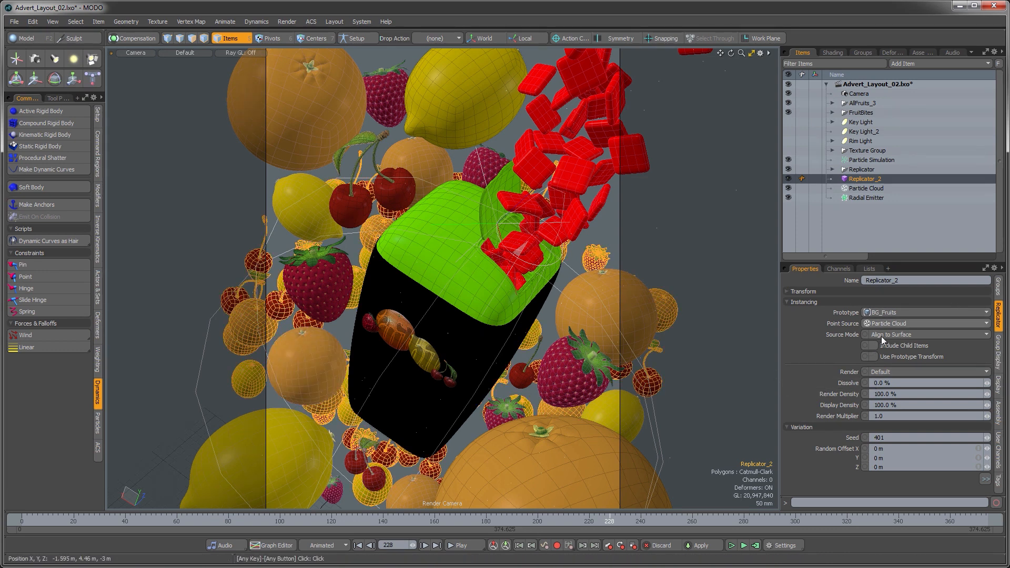
{"action": "left_click", "coordinate": [874, 356]}
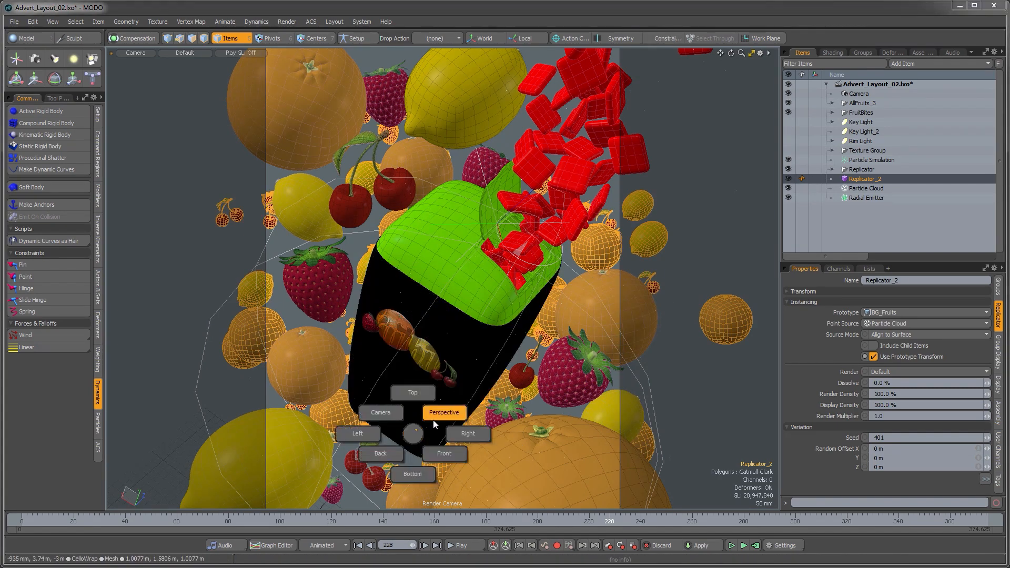
Step: Set the replicator's Random Twist to 10° on X, 360° on Y and 10° on Z
{"action": "left_click", "coordinate": [442, 413]}
{"action": "left_click_drag", "start_coordinate": [428, 427], "coordinate": [507, 320], "text": "alt"}
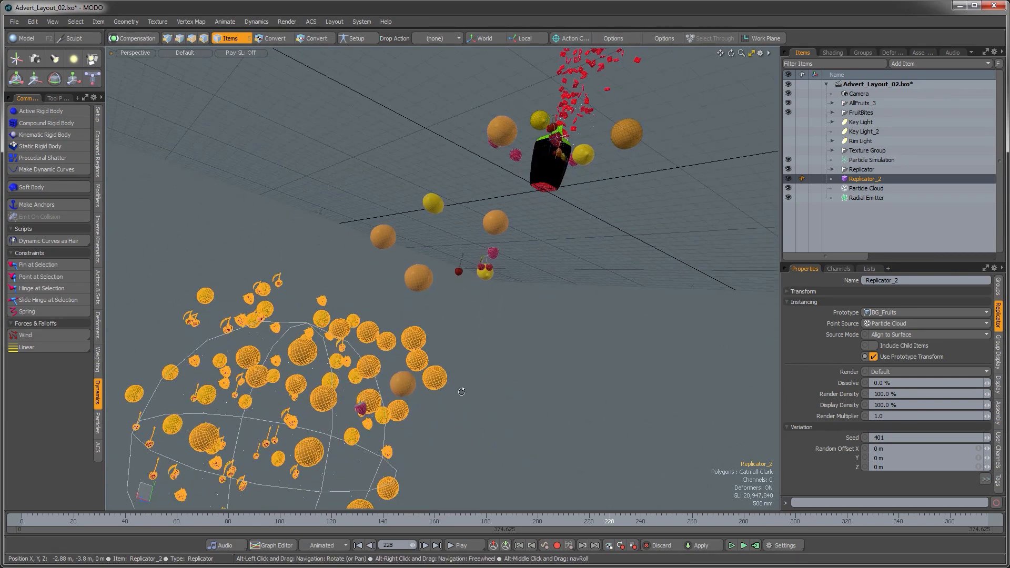
{"action": "left_click_drag", "start_coordinate": [461, 391], "coordinate": [488, 365], "text": "alt"}
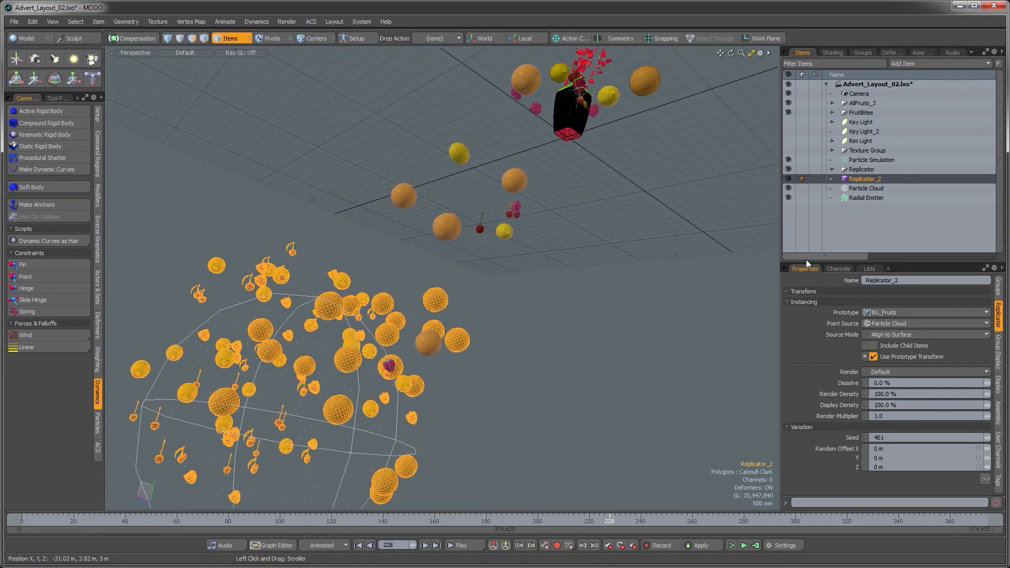
{"action": "left_click_drag", "start_coordinate": [806, 264], "coordinate": [806, 157]}
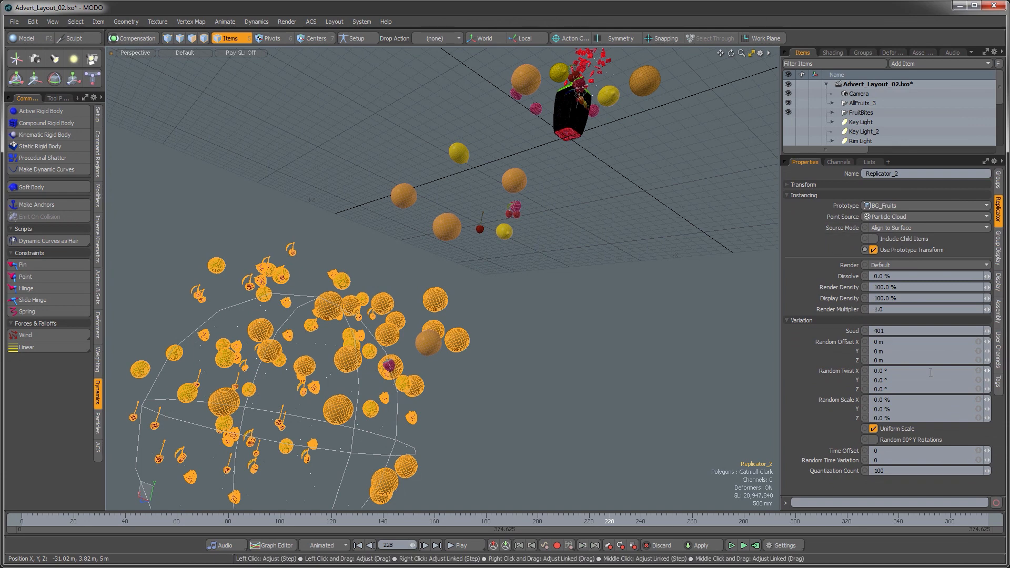
{"action": "left_click", "coordinate": [896, 381]}
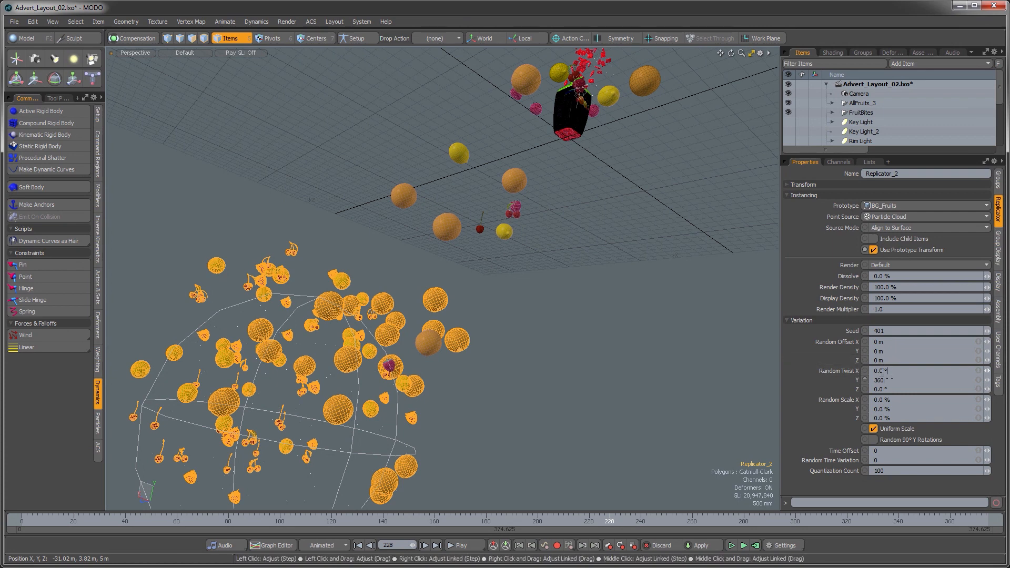
{"action": "type", "text": "10"}
{"action": "key", "text": "Tab"}
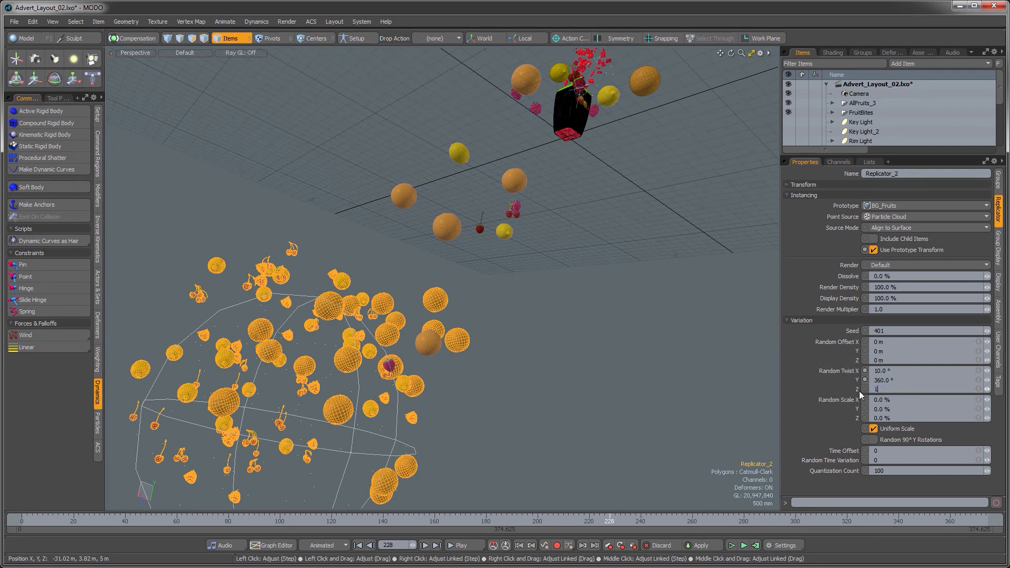
{"action": "key", "text": "Return"}
Step: Set the replicator's random seed to 765 and switch back to the camera view
{"action": "left_click_drag", "start_coordinate": [434, 352], "coordinate": [311, 360], "text": "alt"}
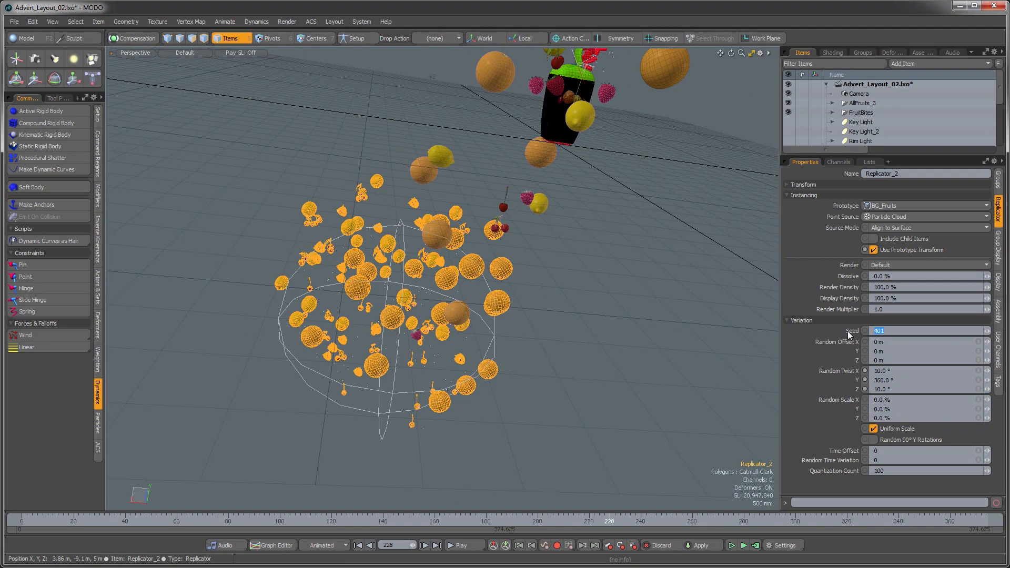
{"action": "key", "text": "Return"}
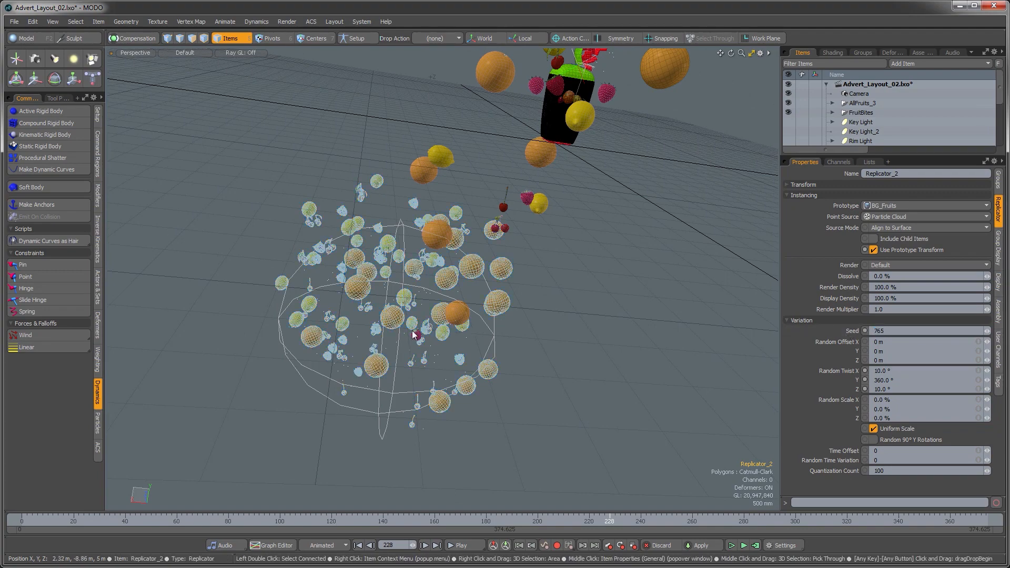
{"action": "left_click_drag", "start_coordinate": [421, 337], "coordinate": [493, 328], "text": "alt"}
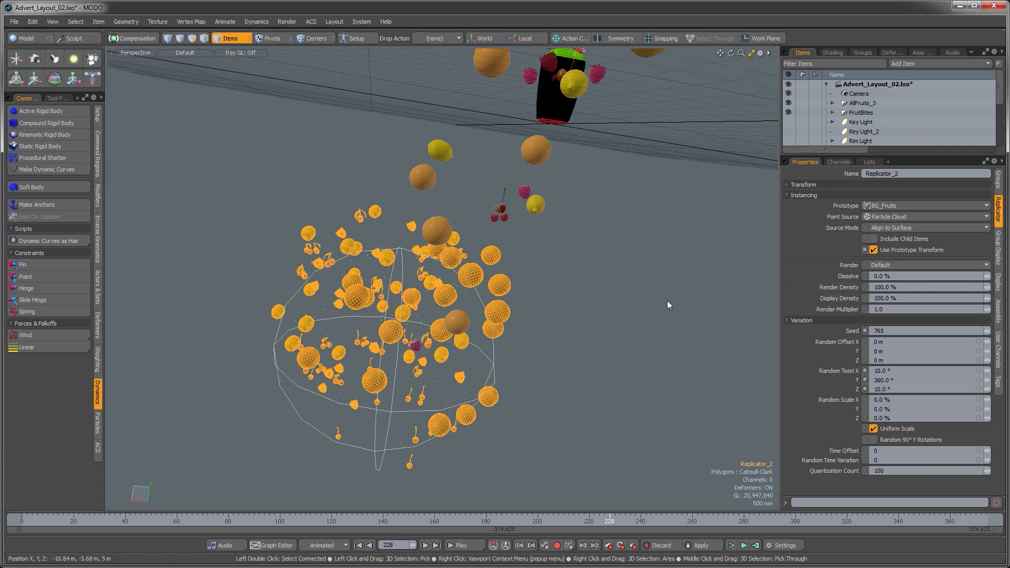
{"action": "left_click_drag", "start_coordinate": [531, 302], "coordinate": [486, 298], "text": "alt"}
{"action": "key", "text": "ctrl+space"}
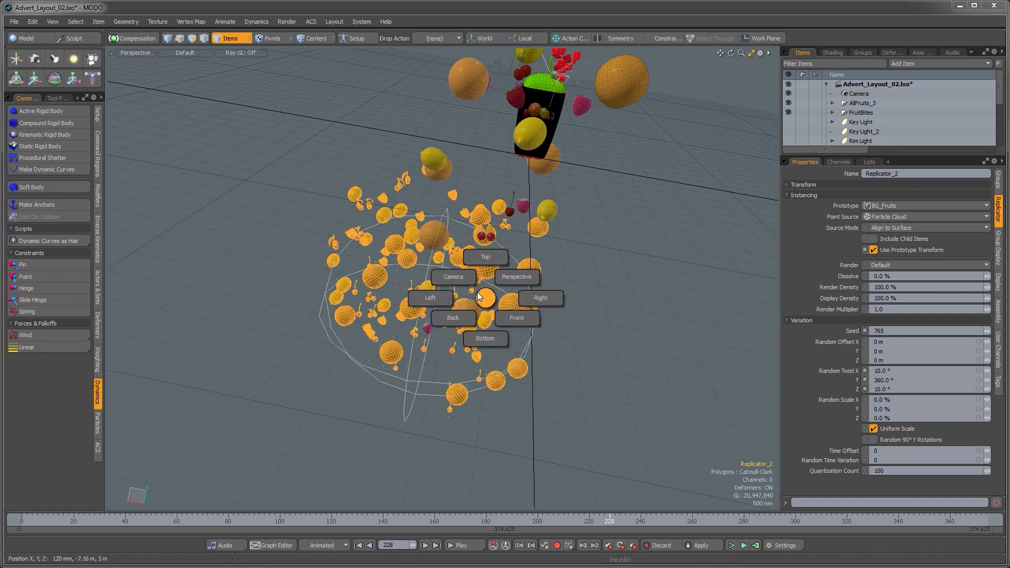
{"action": "left_click", "coordinate": [460, 277]}
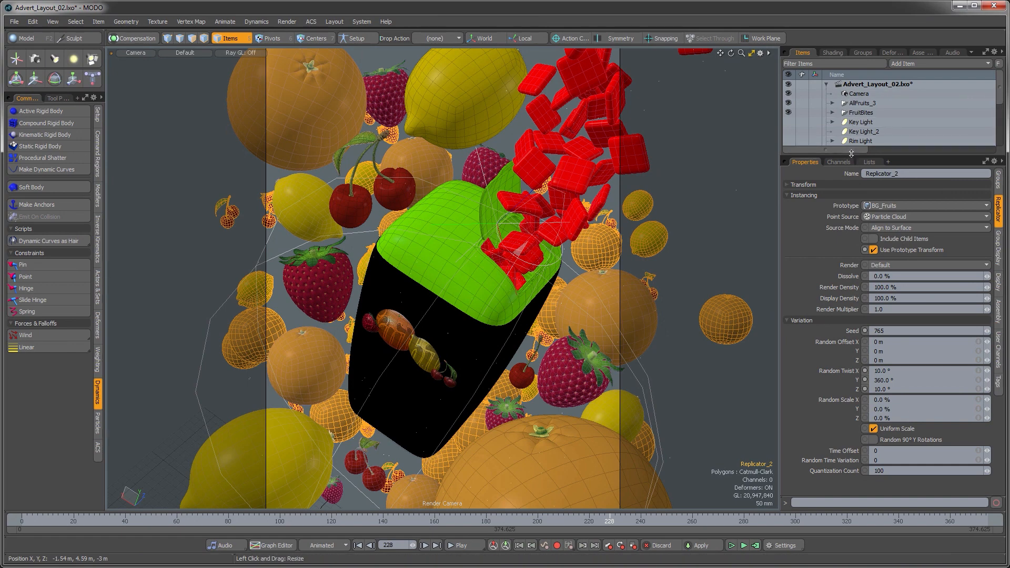
Step: Rotate the particle cloud -15.2° on Y and move it to X 3.85 m, Y -16 m, then deselect it
{"action": "left_click_drag", "start_coordinate": [849, 153], "coordinate": [848, 255]}
{"action": "left_click", "coordinate": [865, 188]}
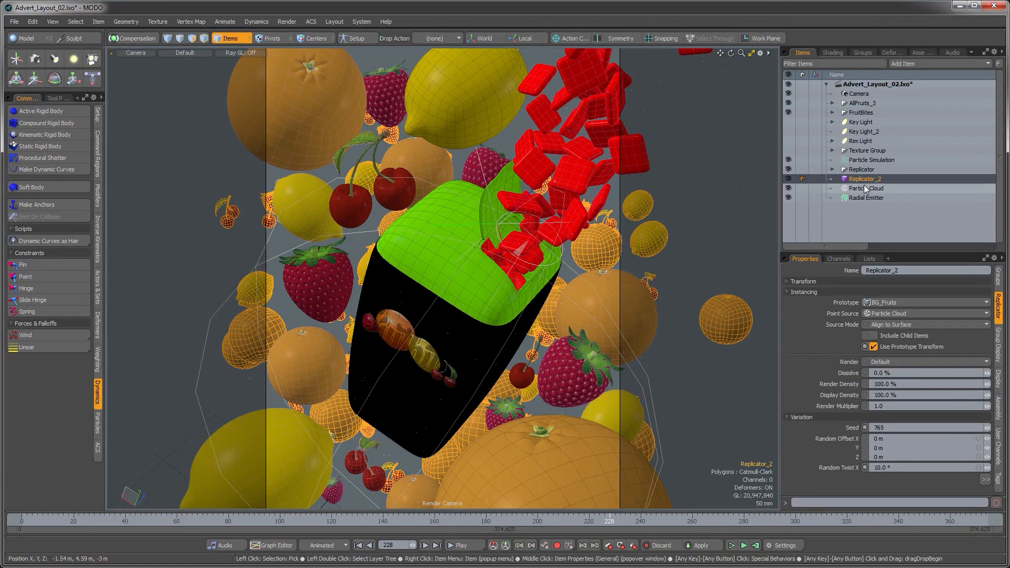
{"action": "left_click", "coordinate": [787, 282]}
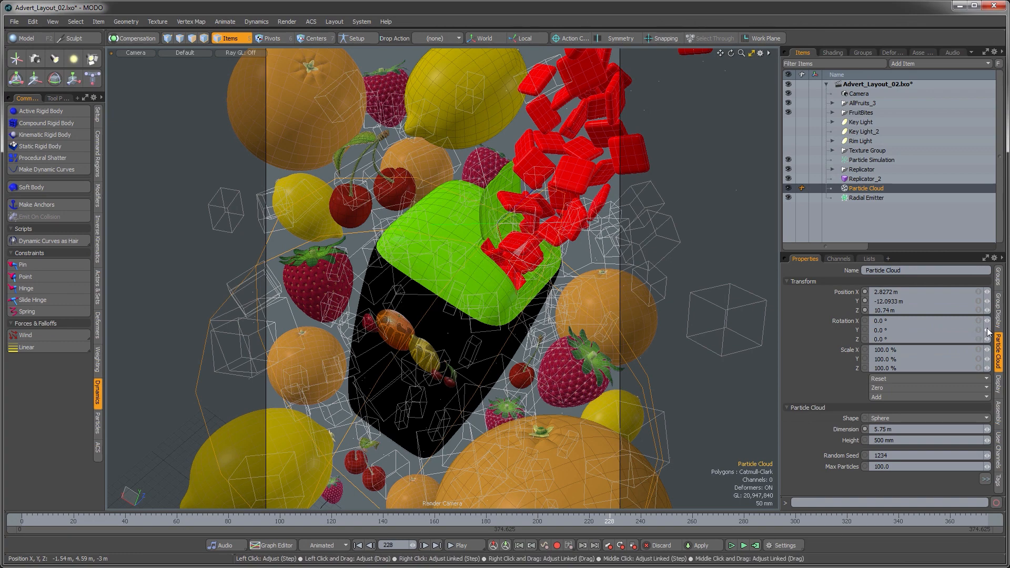
{"action": "left_click", "coordinate": [988, 331]}
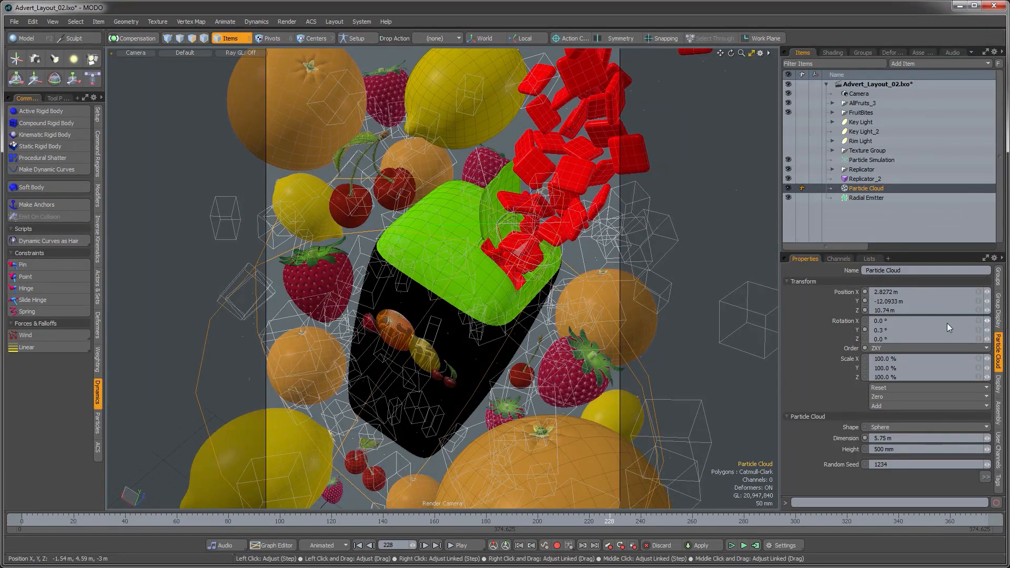
{"action": "left_click_drag", "start_coordinate": [989, 333], "coordinate": [952, 332]}
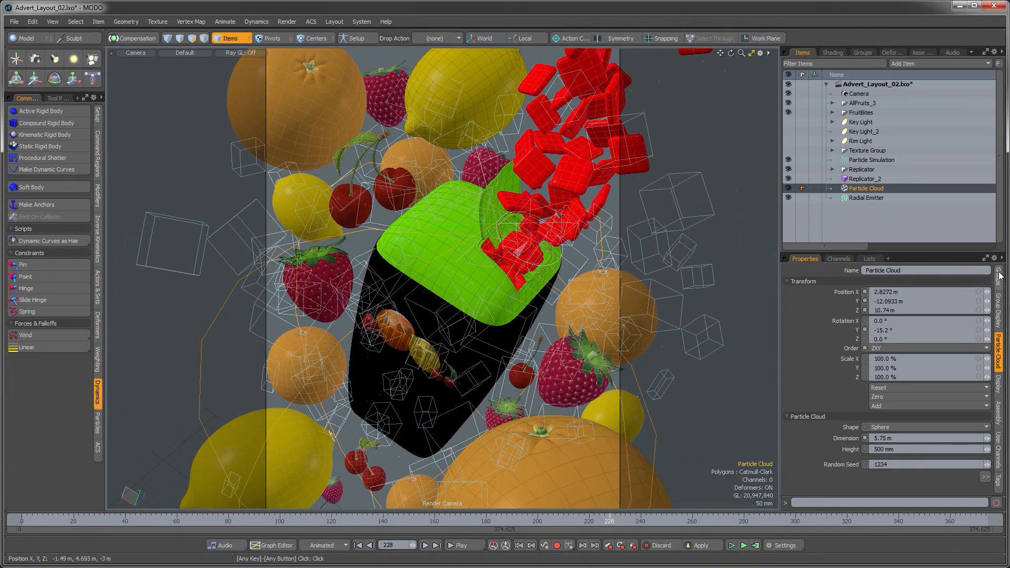
{"action": "left_click_drag", "start_coordinate": [986, 303], "coordinate": [985, 304]}
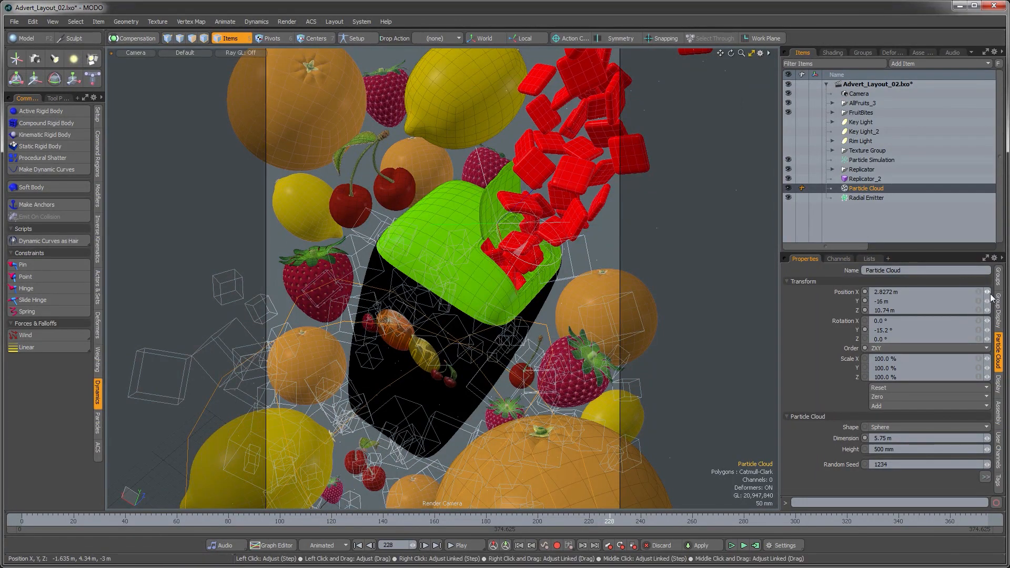
{"action": "left_click_drag", "start_coordinate": [988, 292], "coordinate": [998, 292]}
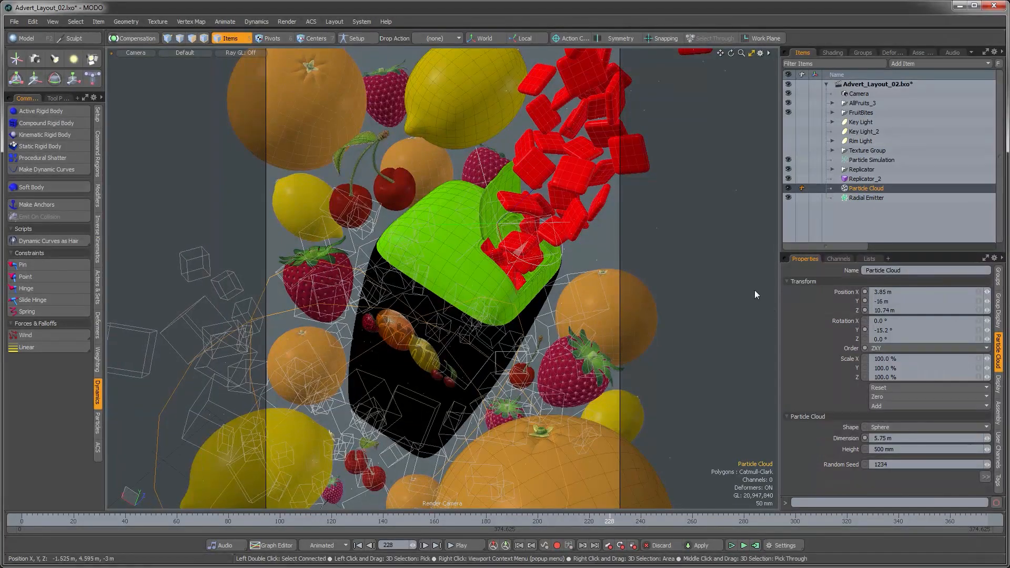
{"action": "left_click", "coordinate": [676, 257]}
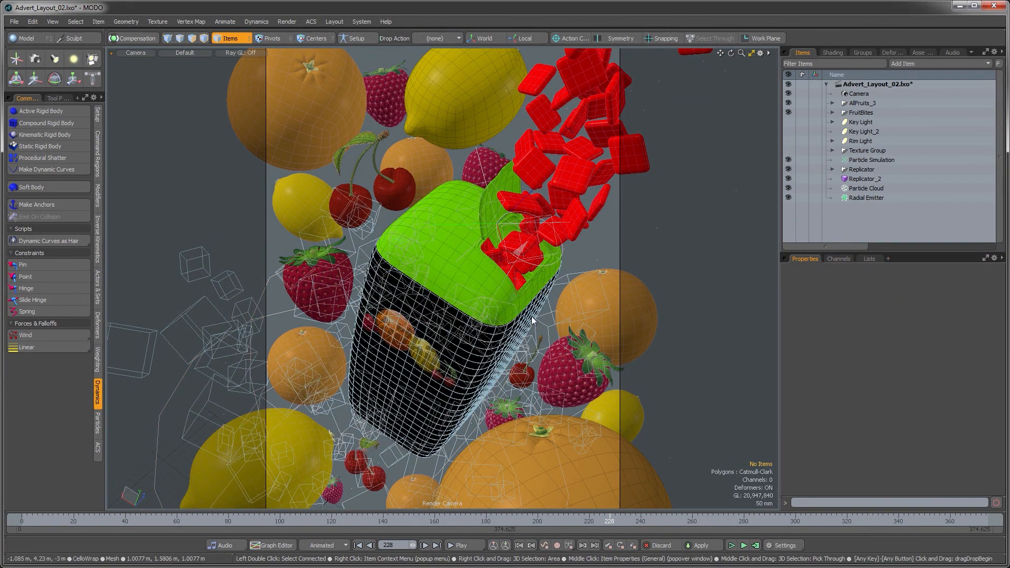
Step: Open the render preview window and start a preview render
{"action": "key", "text": "F8"}
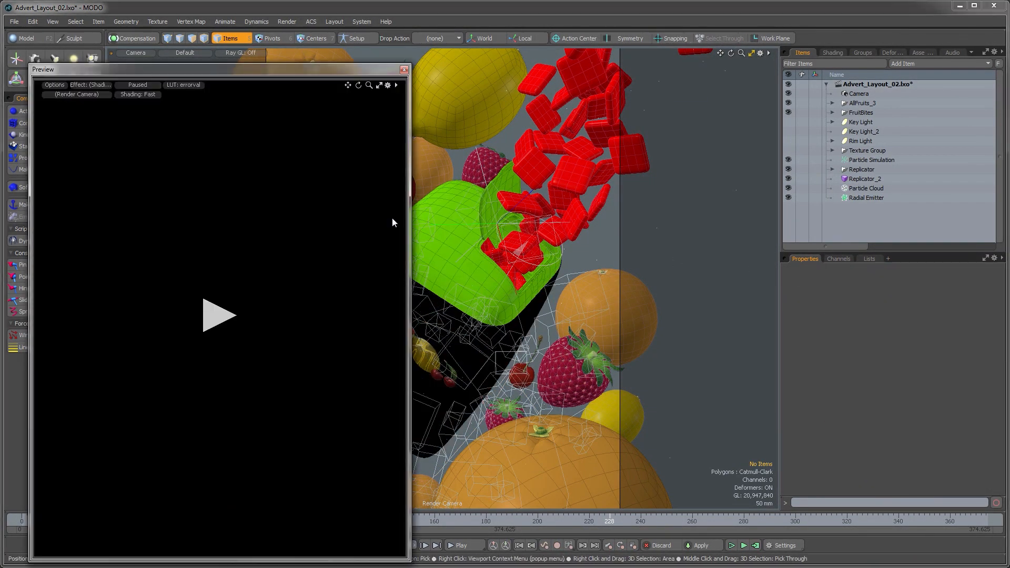
{"action": "left_click", "coordinate": [216, 306]}
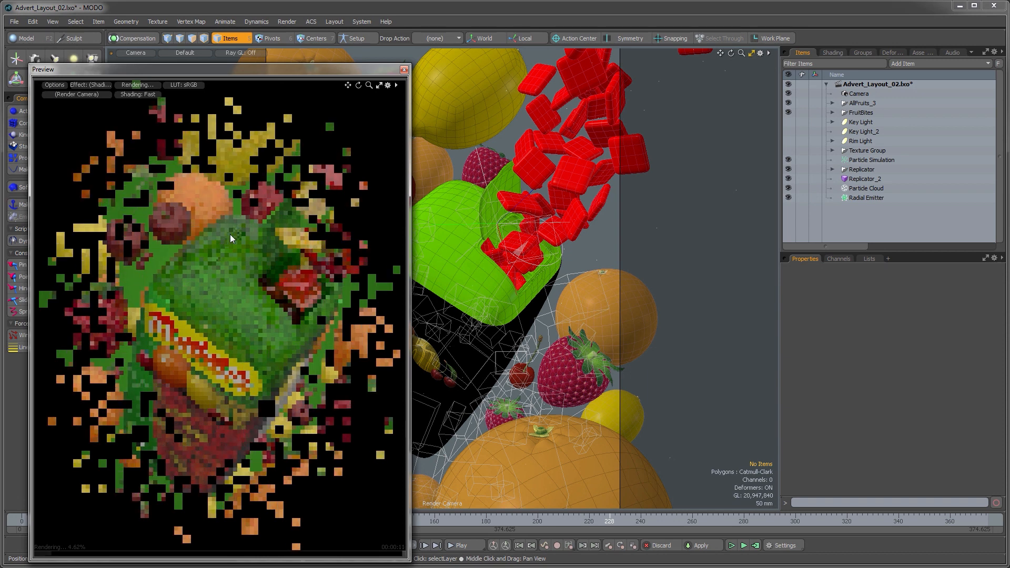
Step: Turn on visibility of Key Light, Key Light_2 and Rim Light and move the preview window
{"action": "left_click", "coordinate": [791, 123]}
{"action": "left_click", "coordinate": [791, 131]}
{"action": "left_click", "coordinate": [789, 141]}
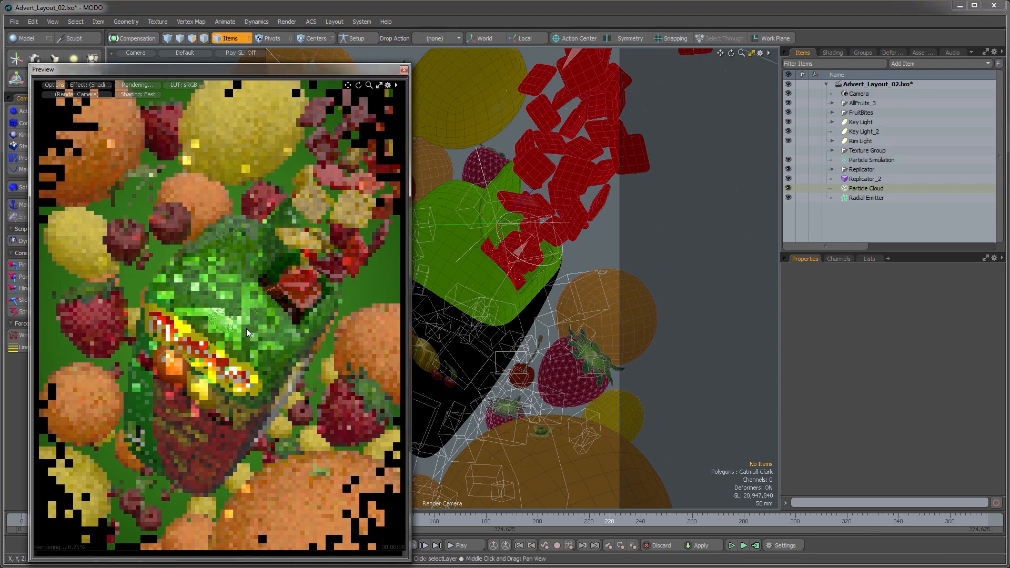
{"action": "left_click_drag", "start_coordinate": [214, 71], "coordinate": [258, 47]}
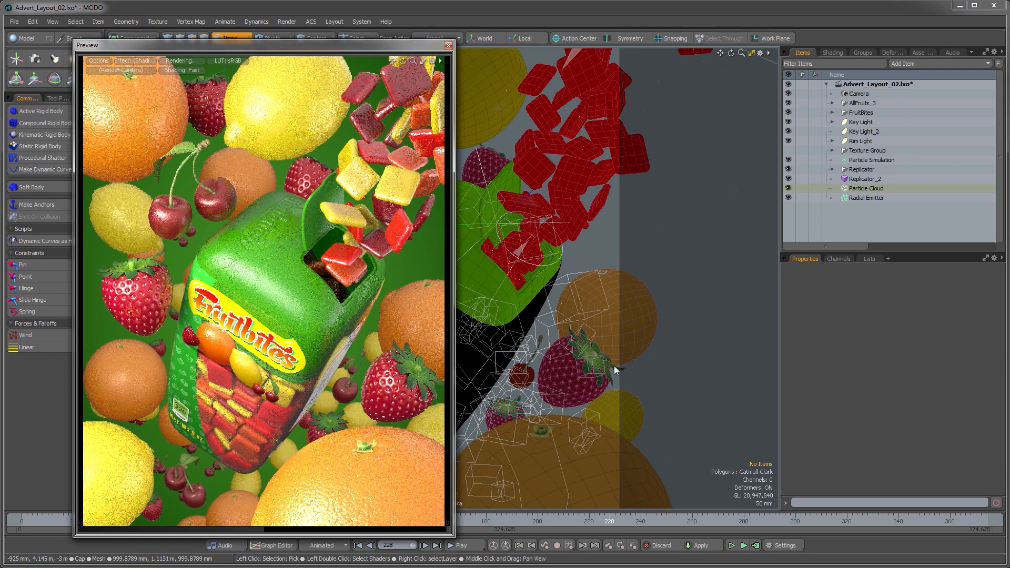
Step: Select the Base Shader in the shader tree and set its fog type to Linear
{"action": "left_click", "coordinate": [833, 54]}
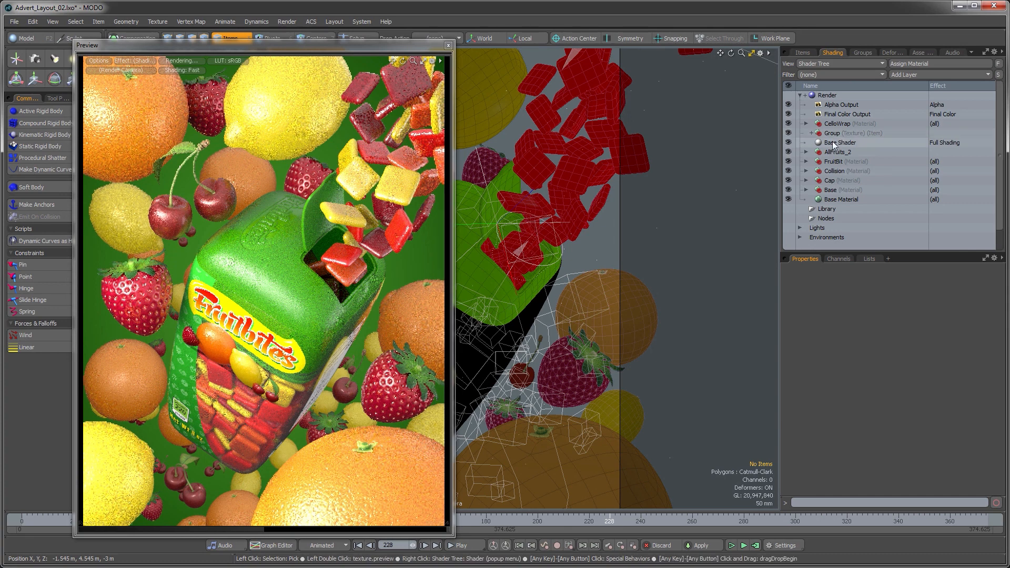
{"action": "mouse_move", "coordinate": [832, 146]}
{"action": "left_mouse_down"}
{"action": "mouse_move", "coordinate": [805, 150]}
{"action": "mouse_move", "coordinate": [832, 52]}
{"action": "left_mouse_up"}
{"action": "left_click", "coordinate": [787, 272]}
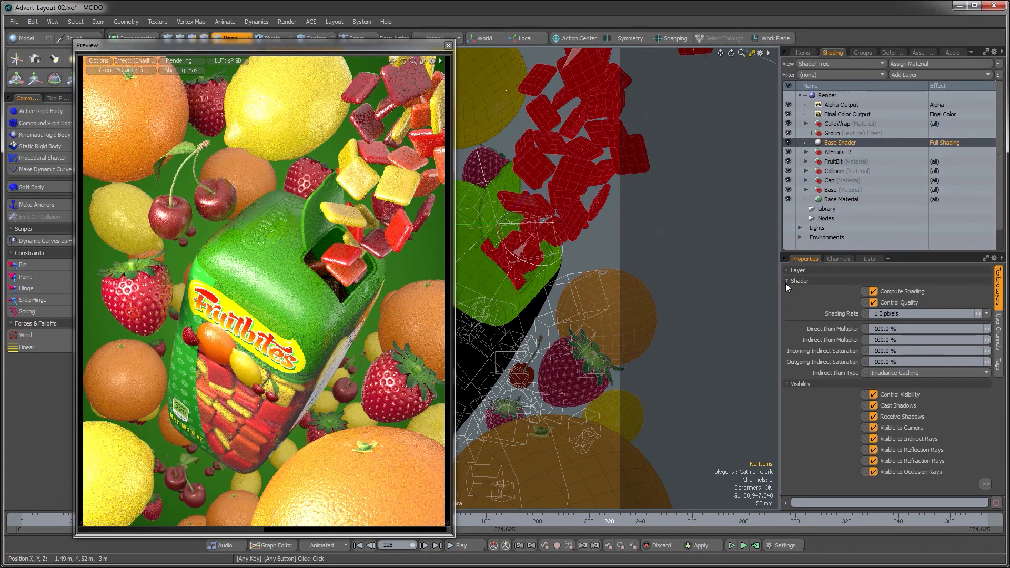
{"action": "left_click", "coordinate": [786, 282]}
{"action": "left_click", "coordinate": [788, 291]}
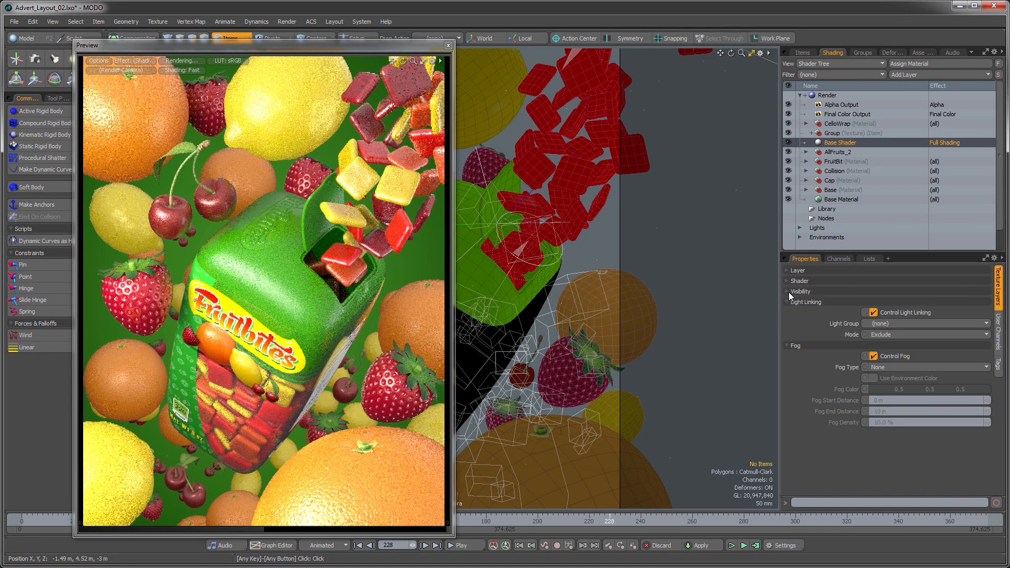
{"action": "left_click", "coordinate": [883, 368]}
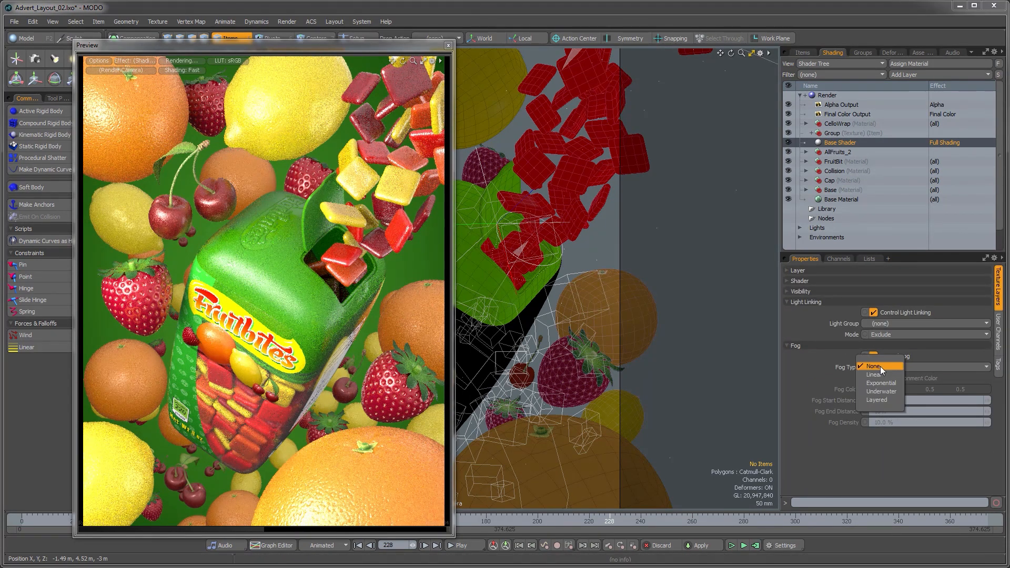
{"action": "left_click", "coordinate": [883, 375]}
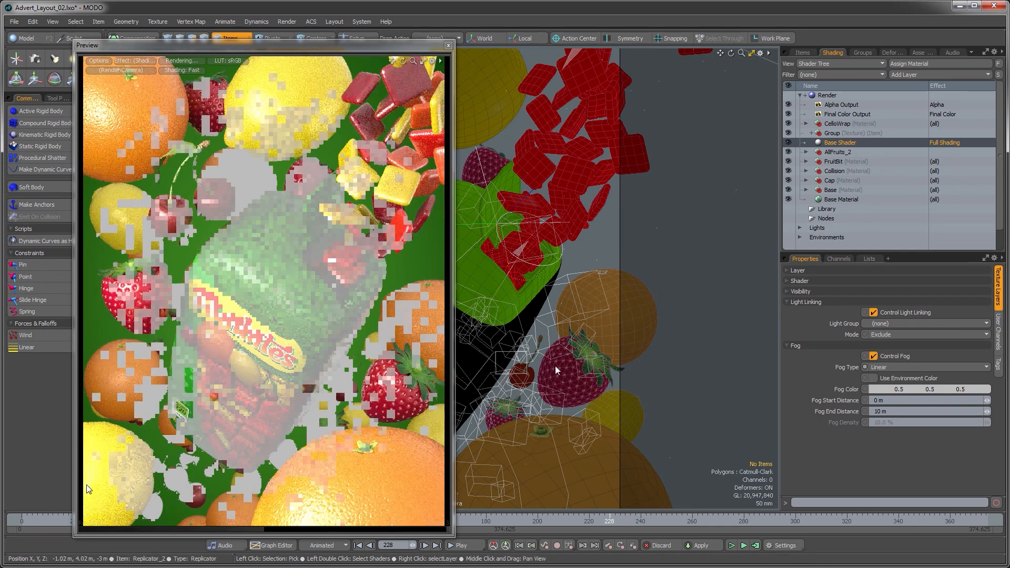
Step: Set the fog start distance to 10 m and end distance to 80 m, and enable Use Environment Color
{"action": "left_click", "coordinate": [888, 401]}
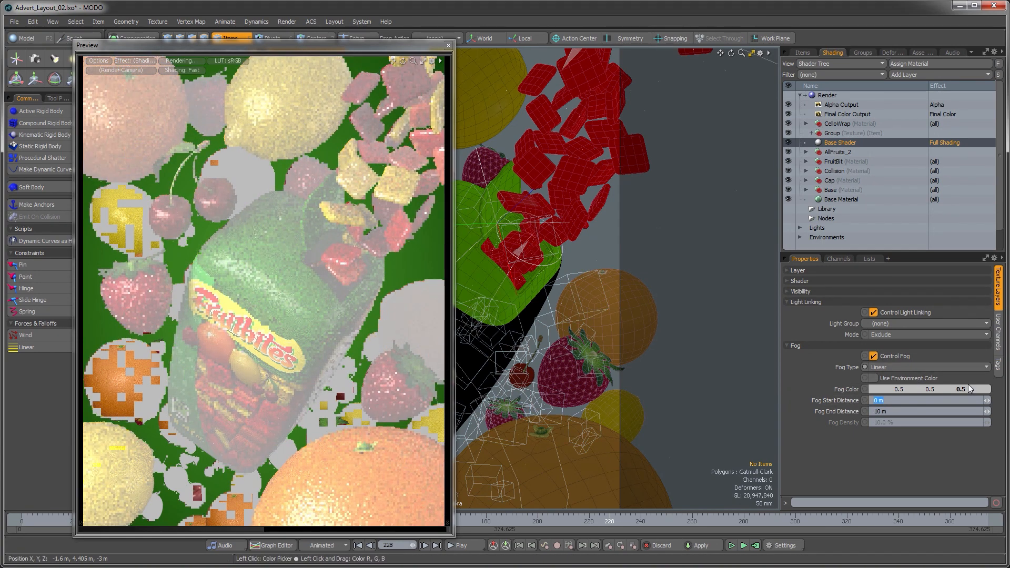
{"action": "type", "text": "5"}
{"action": "key", "text": "Return"}
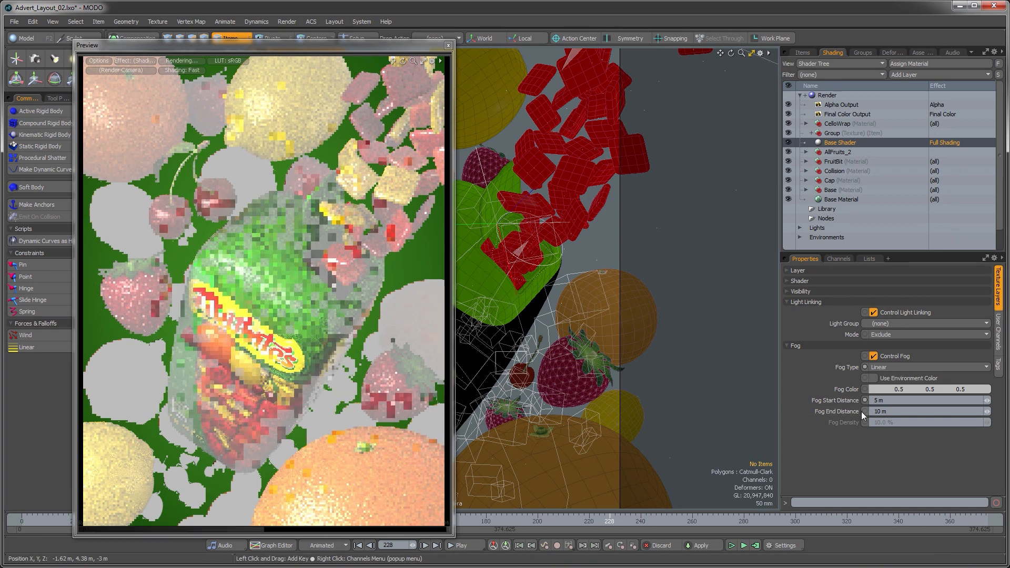
{"action": "left_click", "coordinate": [899, 402]}
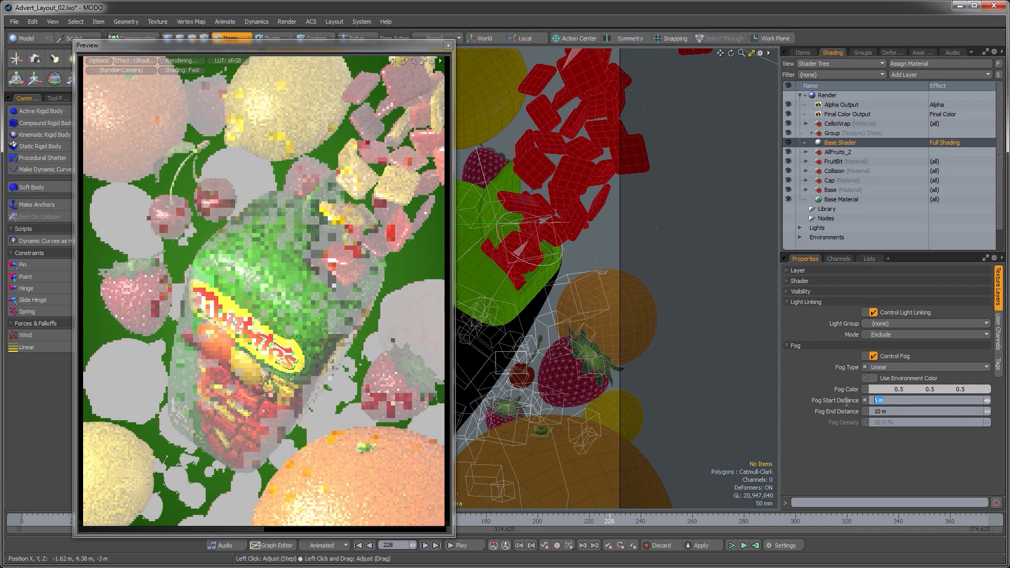
{"action": "type", "text": "10"}
{"action": "key", "text": "Return"}
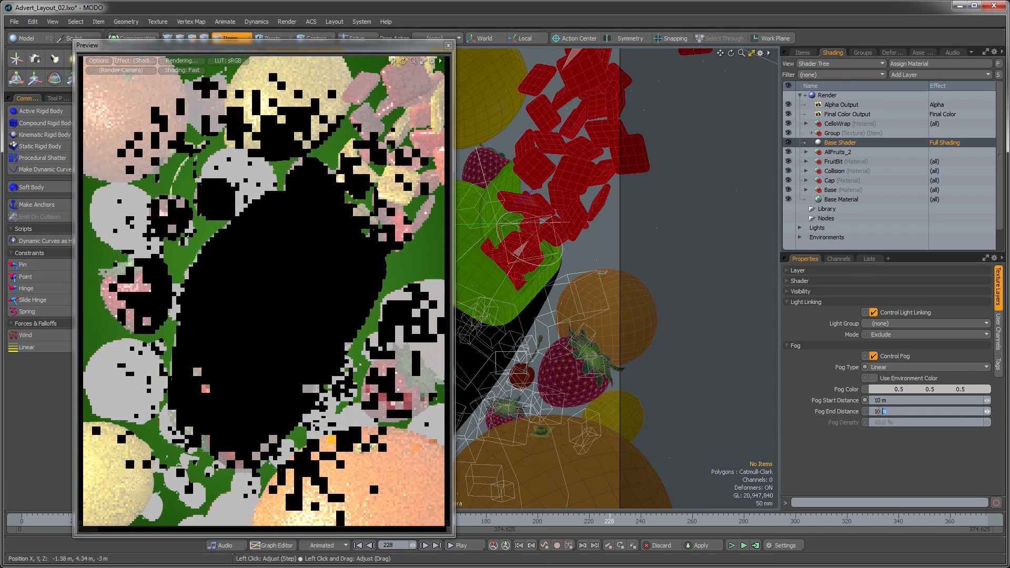
{"action": "left_click", "coordinate": [848, 413]}
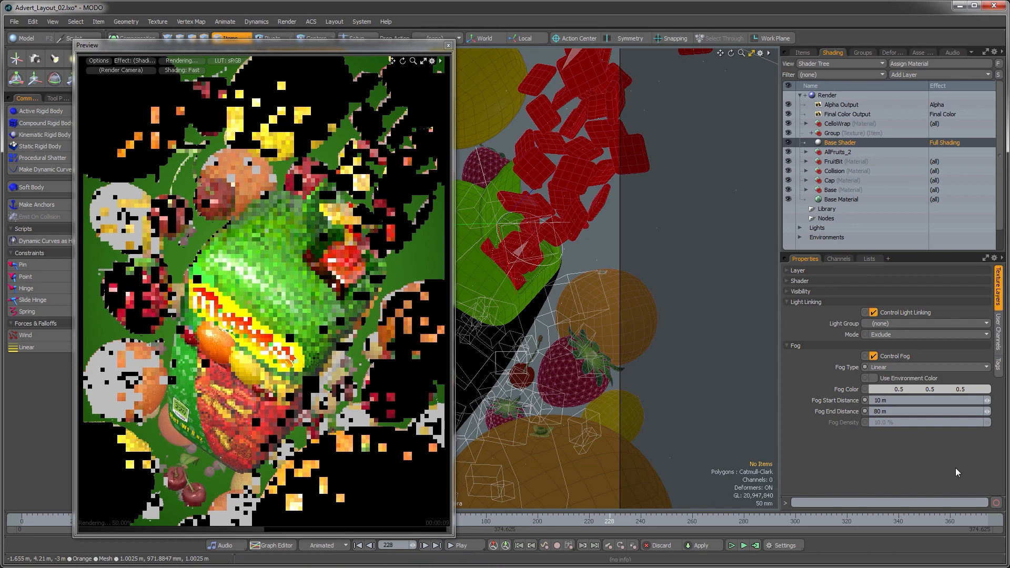
{"action": "left_click", "coordinate": [873, 378]}
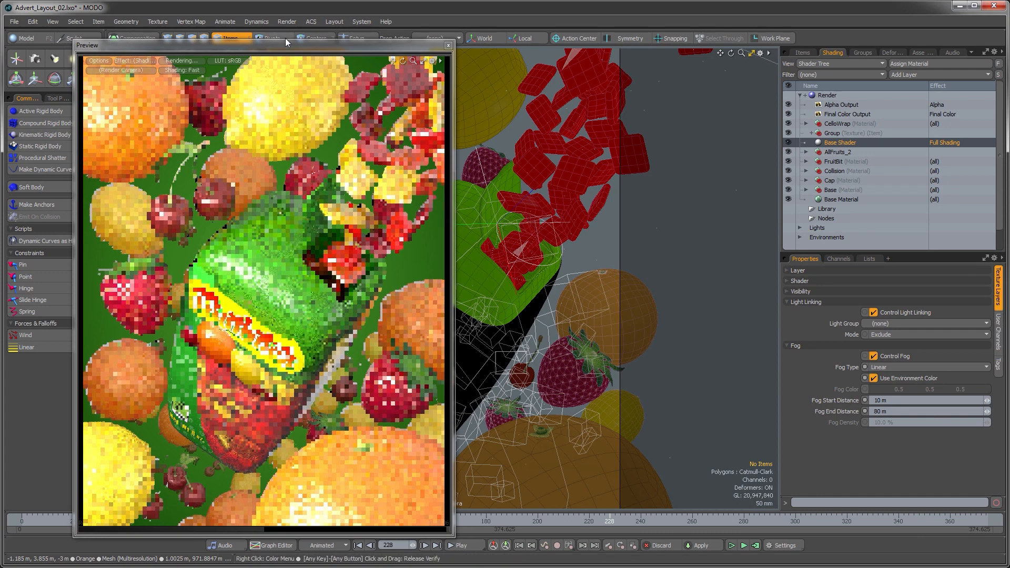
Step: Move the preview window, select the render camera and enable its depth of field
{"action": "left_click_drag", "start_coordinate": [286, 42], "coordinate": [386, 43]}
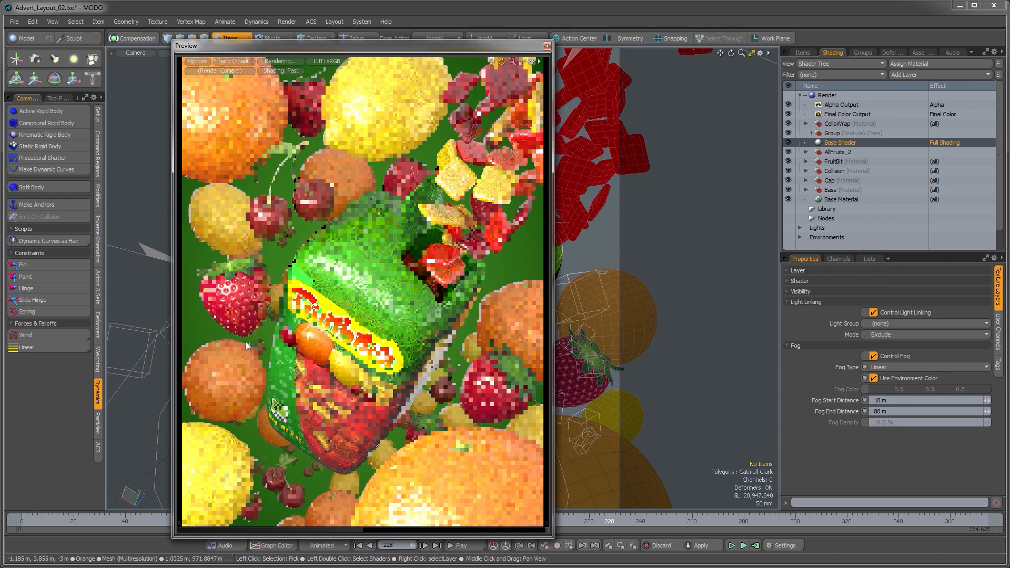
{"action": "left_click", "coordinate": [14, 21]}
{"action": "left_click", "coordinate": [26, 120]}
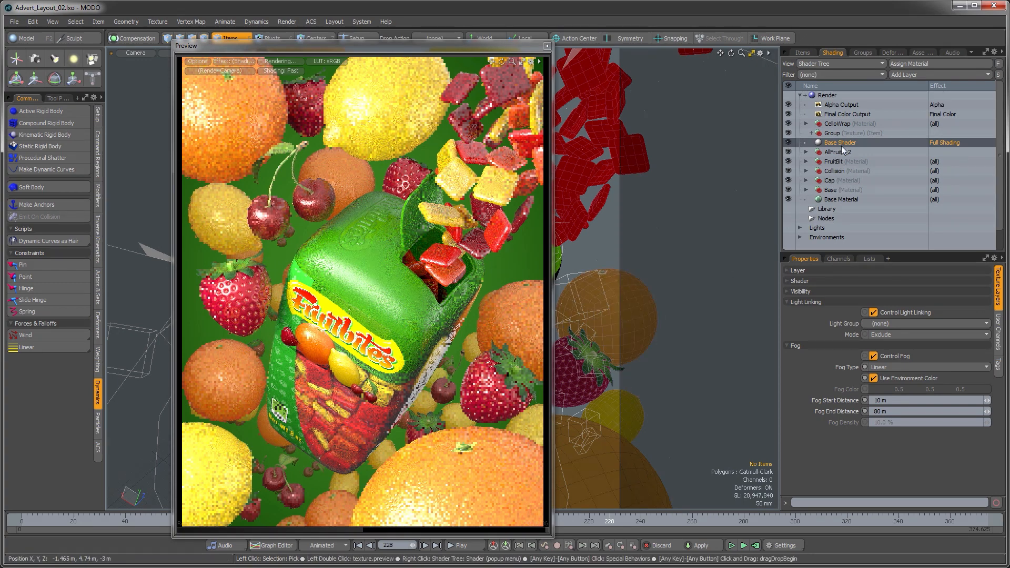
{"action": "left_click", "coordinate": [805, 95]}
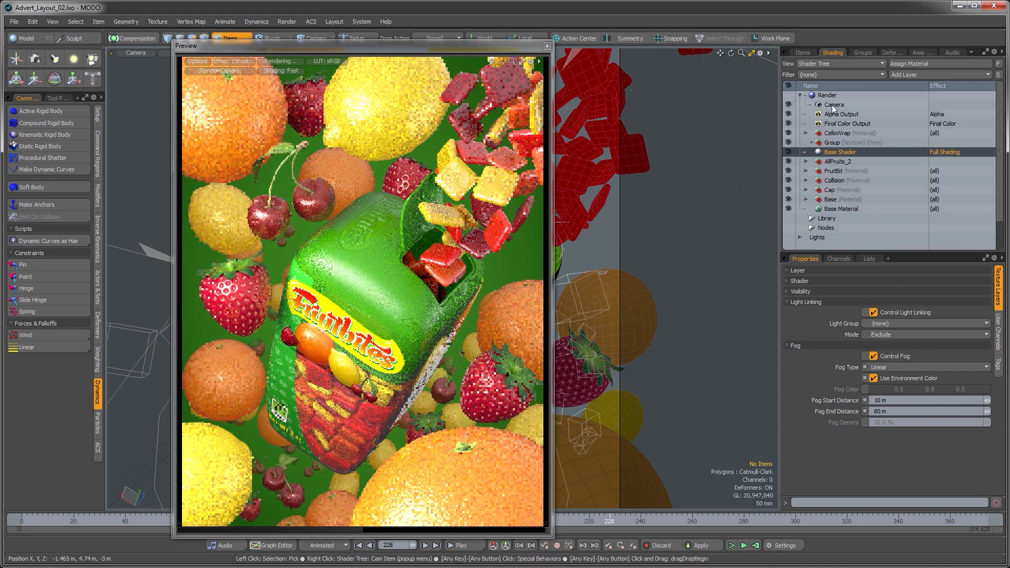
{"action": "left_click", "coordinate": [834, 104]}
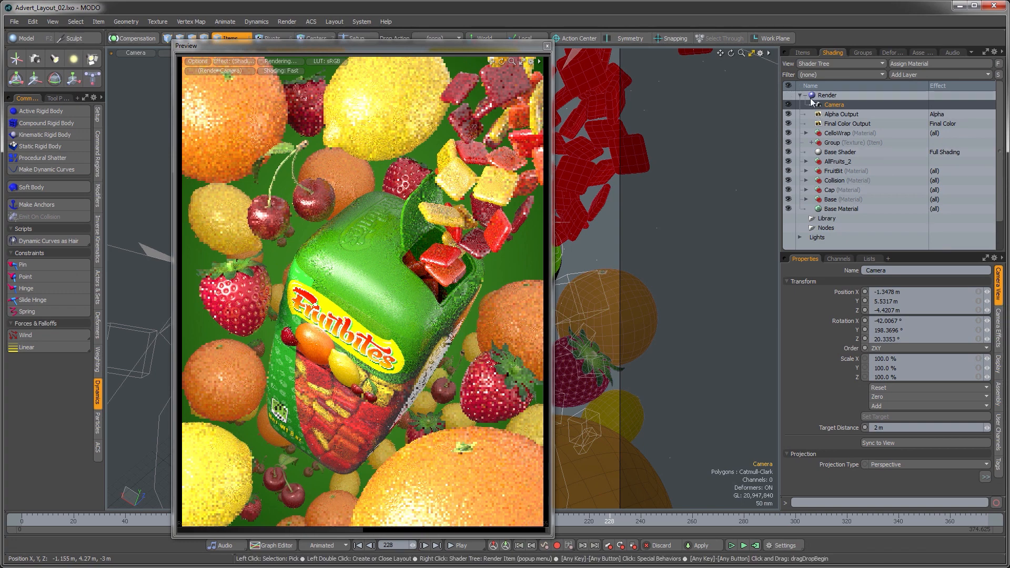
{"action": "left_click", "coordinate": [994, 344]}
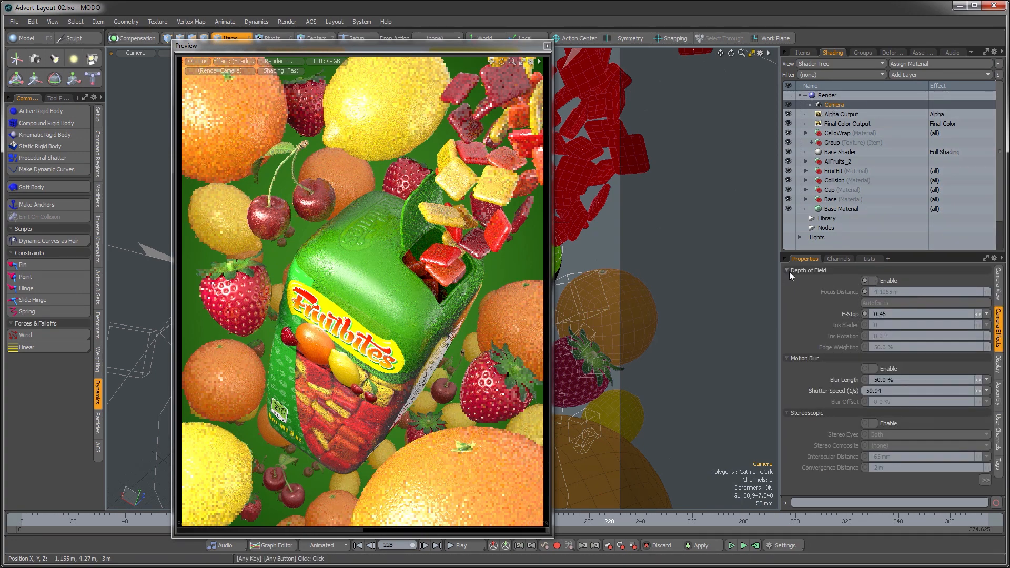
{"action": "left_click", "coordinate": [874, 281]}
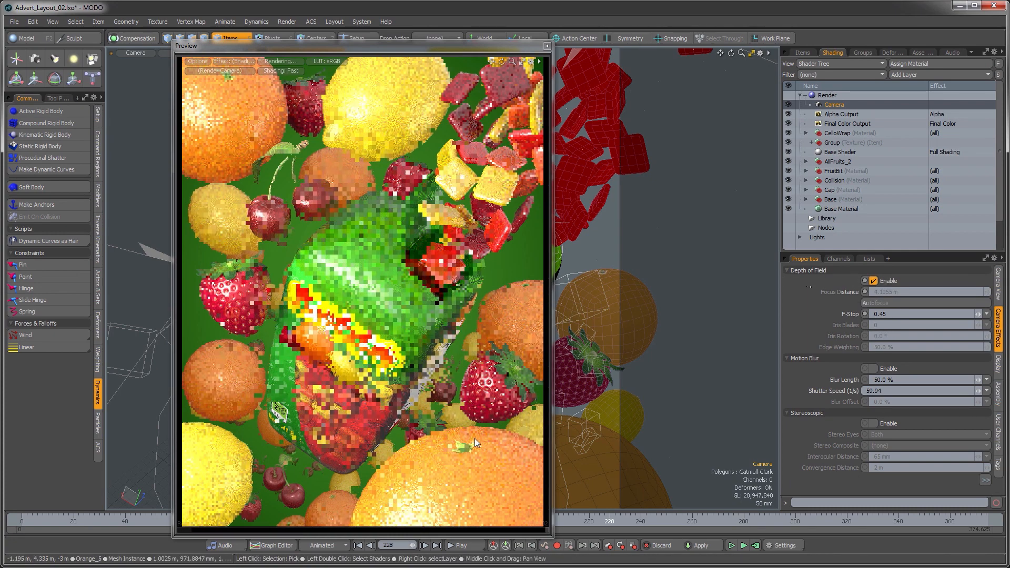
Step: Set the camera's F-Stop to 1.0 and focus it on the package label in the preview, about 5.76 m
{"action": "left_click", "coordinate": [889, 314]}
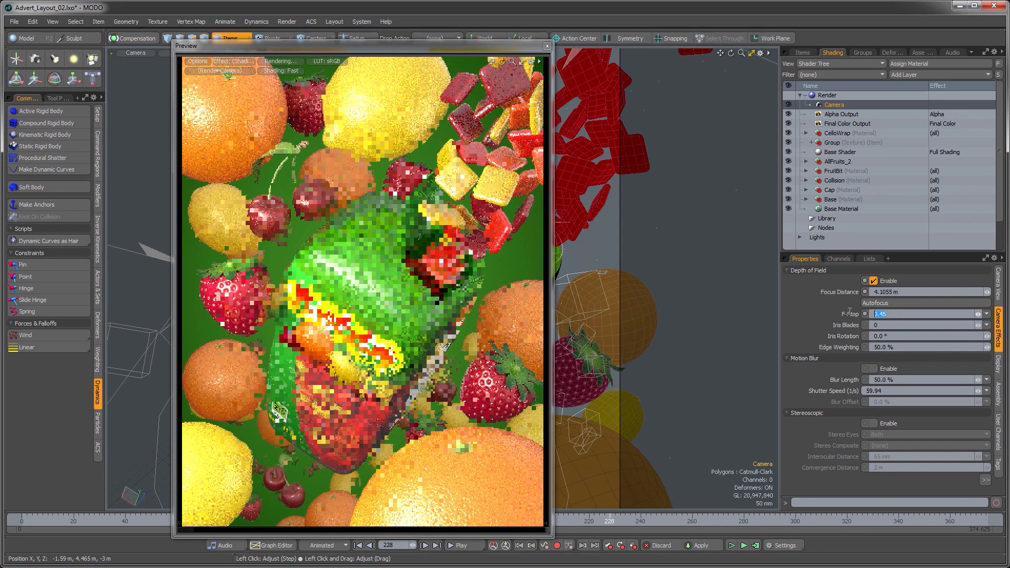
{"action": "type", "text": "1"}
{"action": "key", "text": "Return"}
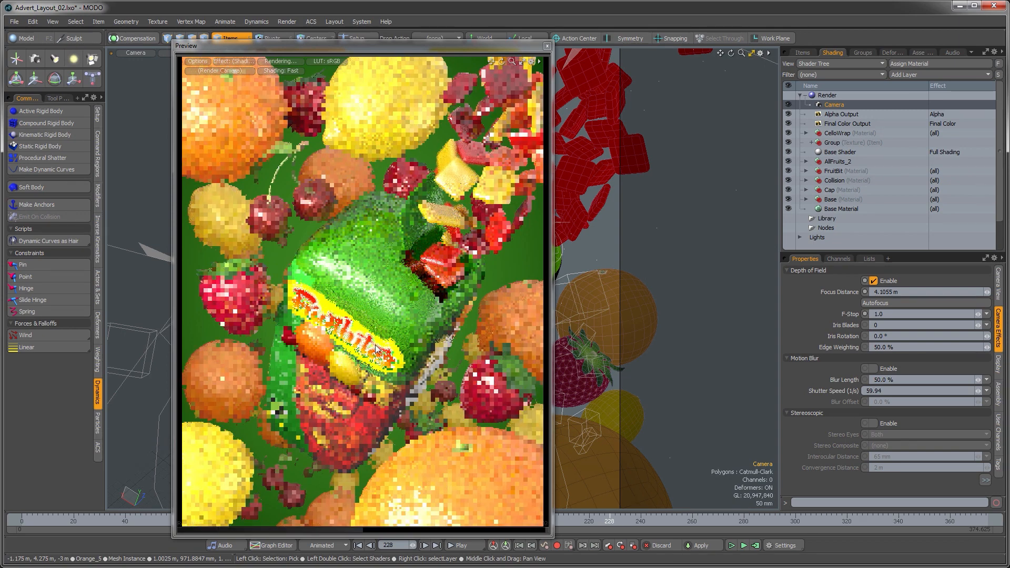
{"action": "left_click_drag", "start_coordinate": [432, 50], "coordinate": [446, 44]}
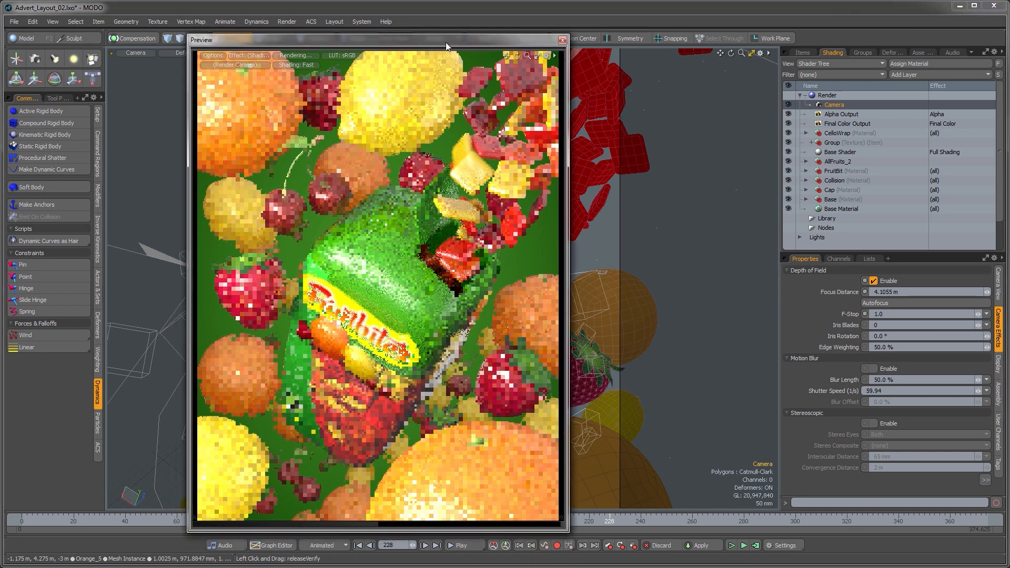
{"action": "left_click", "coordinate": [361, 329]}
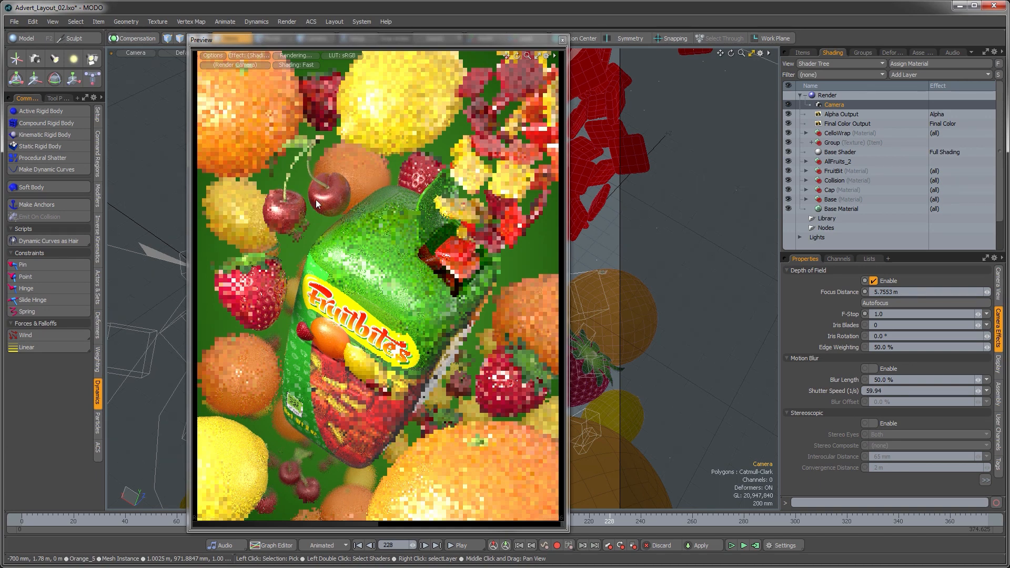
Step: Open the render item's settings and review the antialiasing sample options
{"action": "left_click", "coordinate": [830, 95]}
{"action": "left_click", "coordinate": [998, 304]}
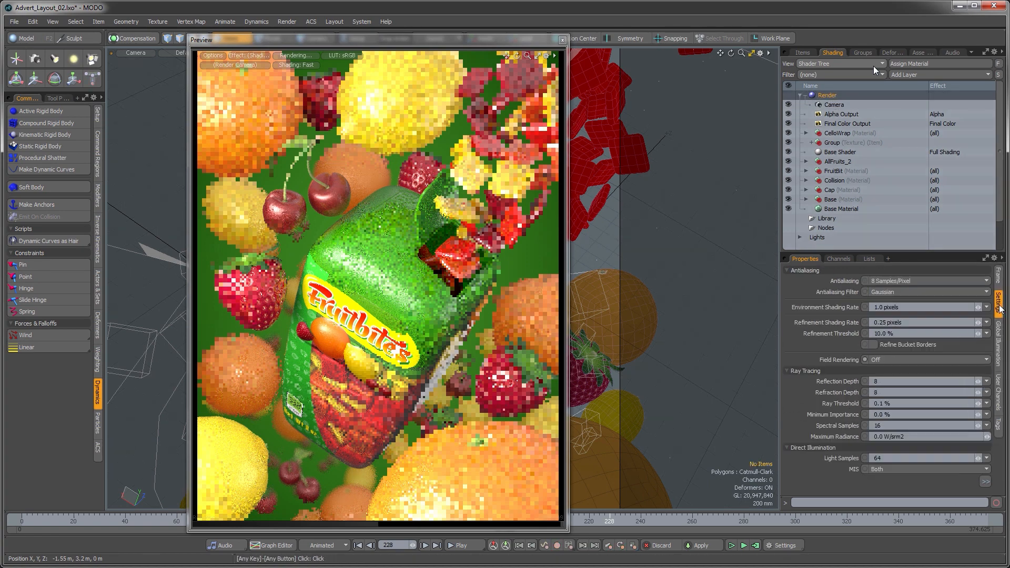
{"action": "left_click", "coordinate": [890, 281]}
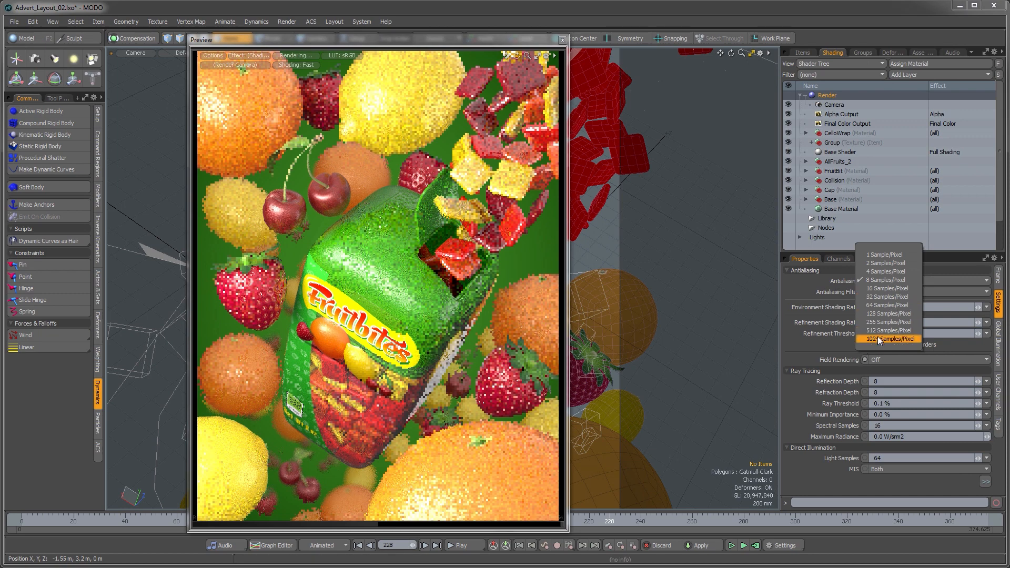
{"action": "left_click", "coordinate": [879, 486]}
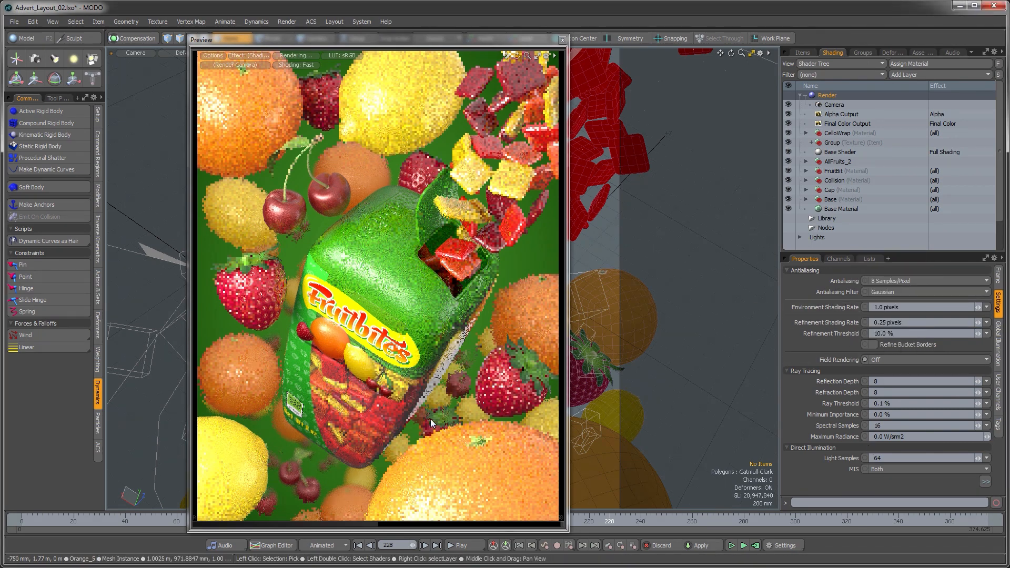